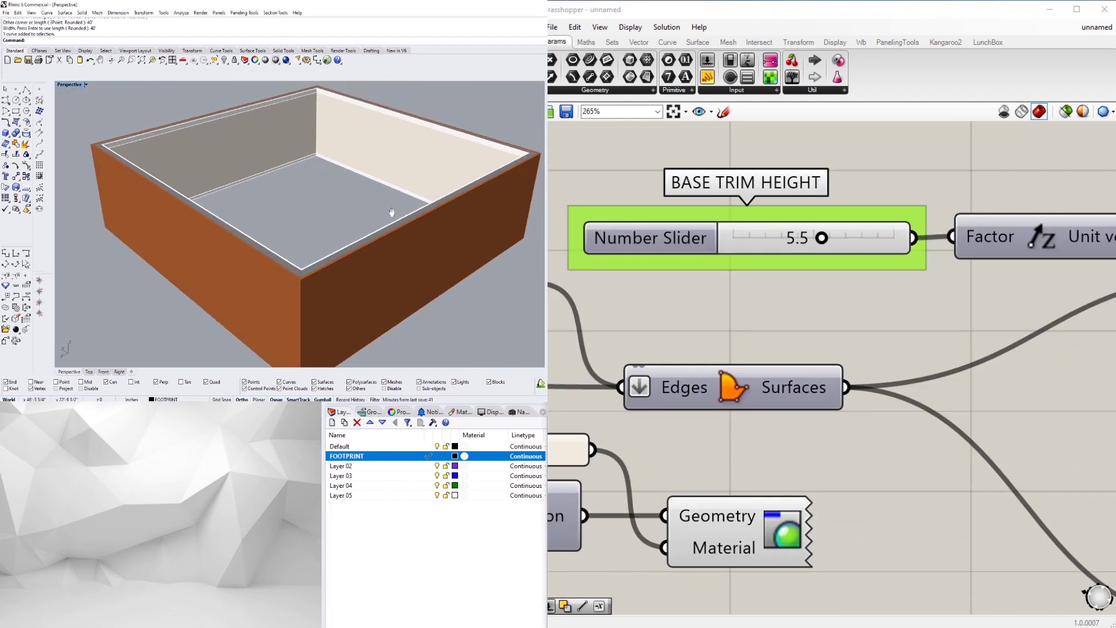
drag(822, 238, 812, 239)
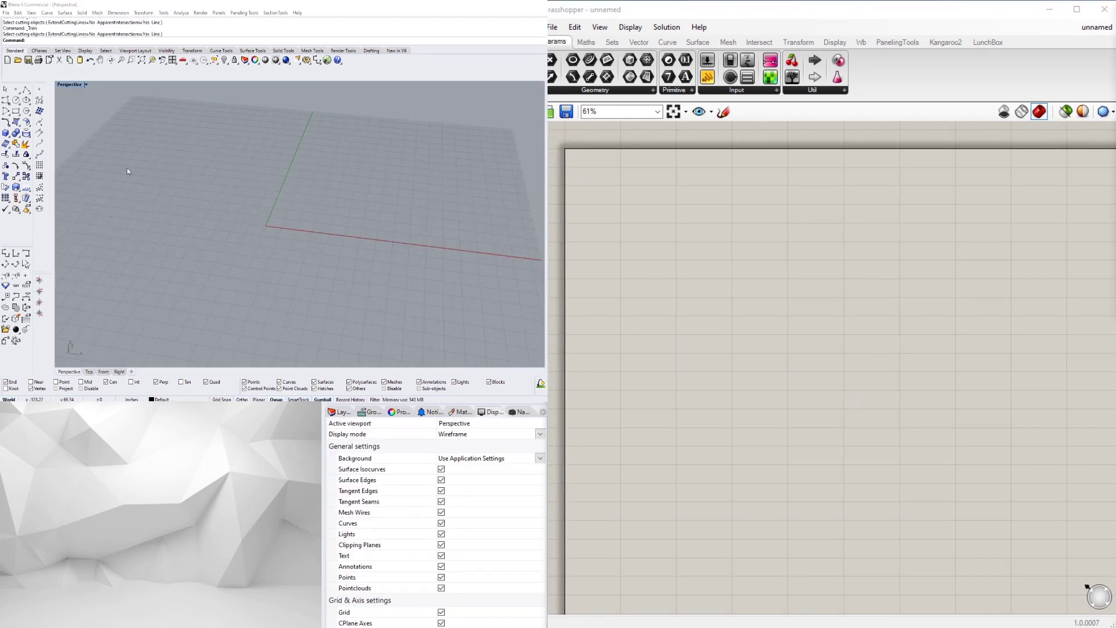
Review the document's model units, tolerances and distance display in the Units settings.
right_drag(127, 167, 224, 176)
text(Un)
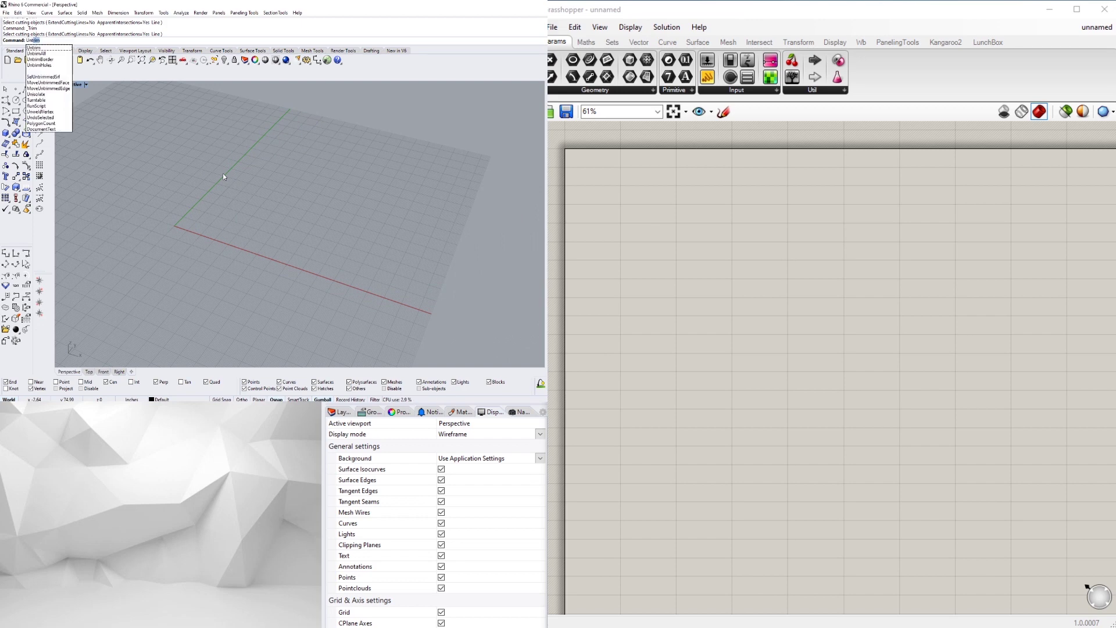
text(its)
key(Return)
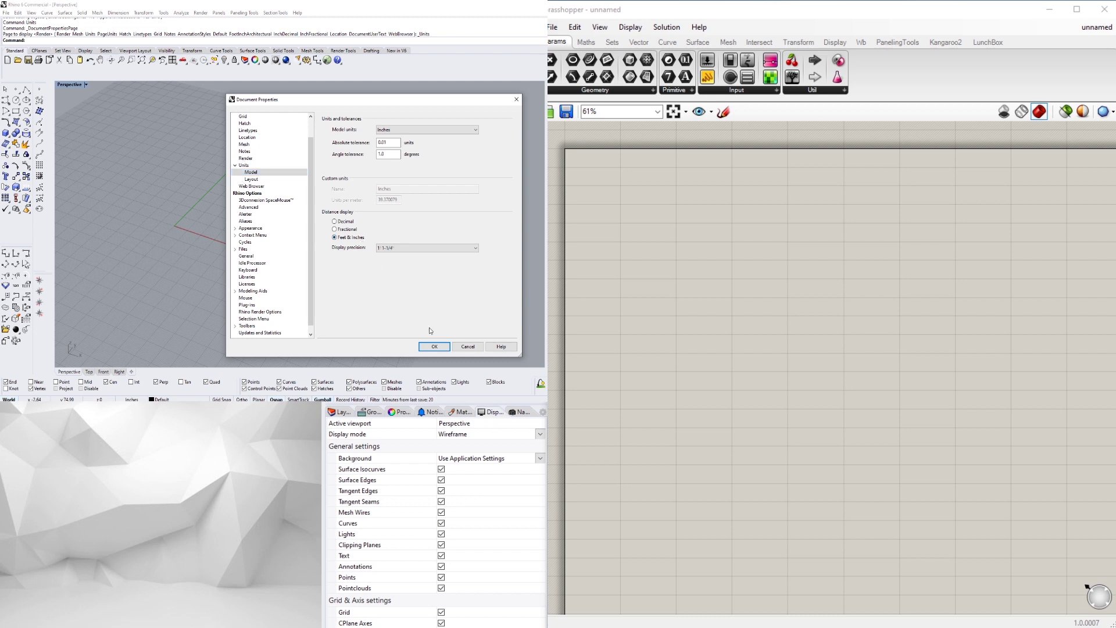
click(434, 346)
mouse_move(335, 233)
right_down()
mouse_move(345, 204)
mouse_move(332, 228)
right_up()
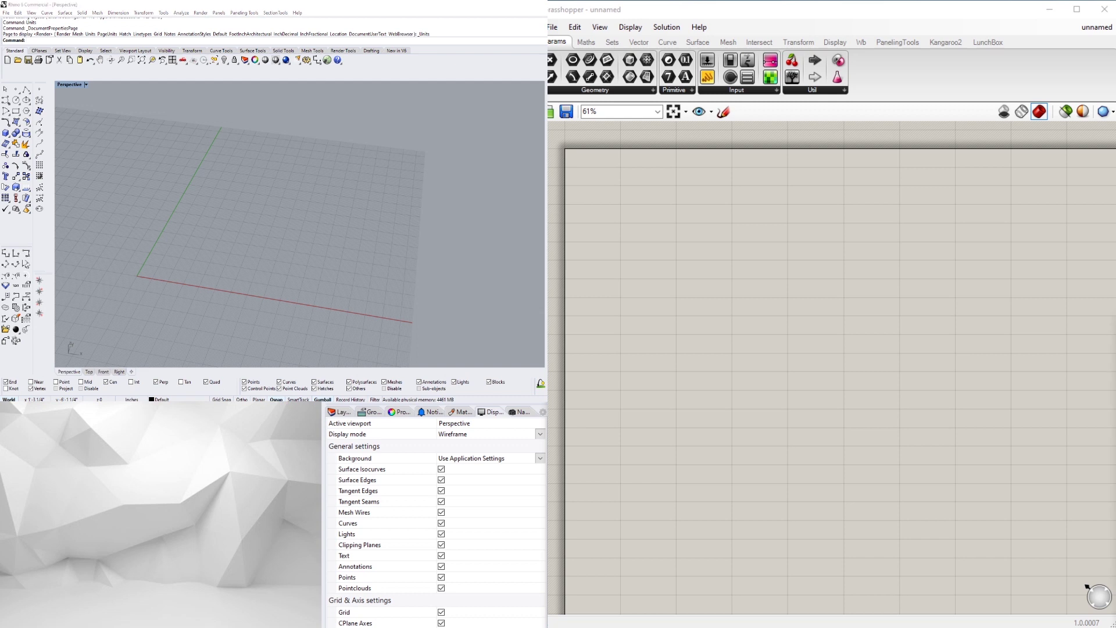
right_click(279, 411)
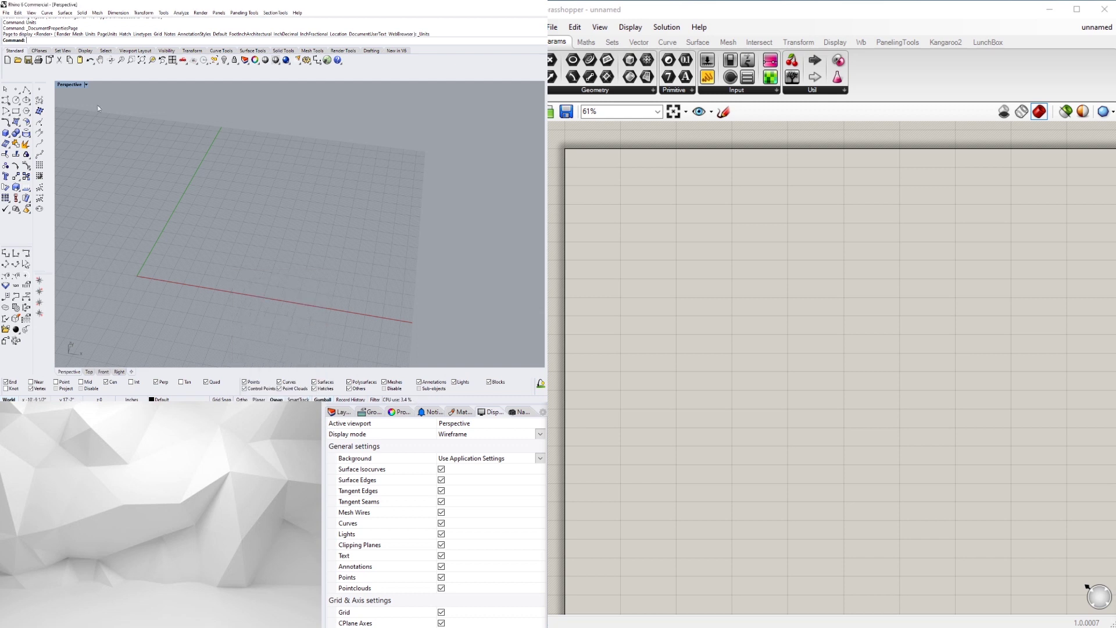
Rename Layer 01 as FOOTPRINT and make it the current layer.
click(26, 90)
click(340, 412)
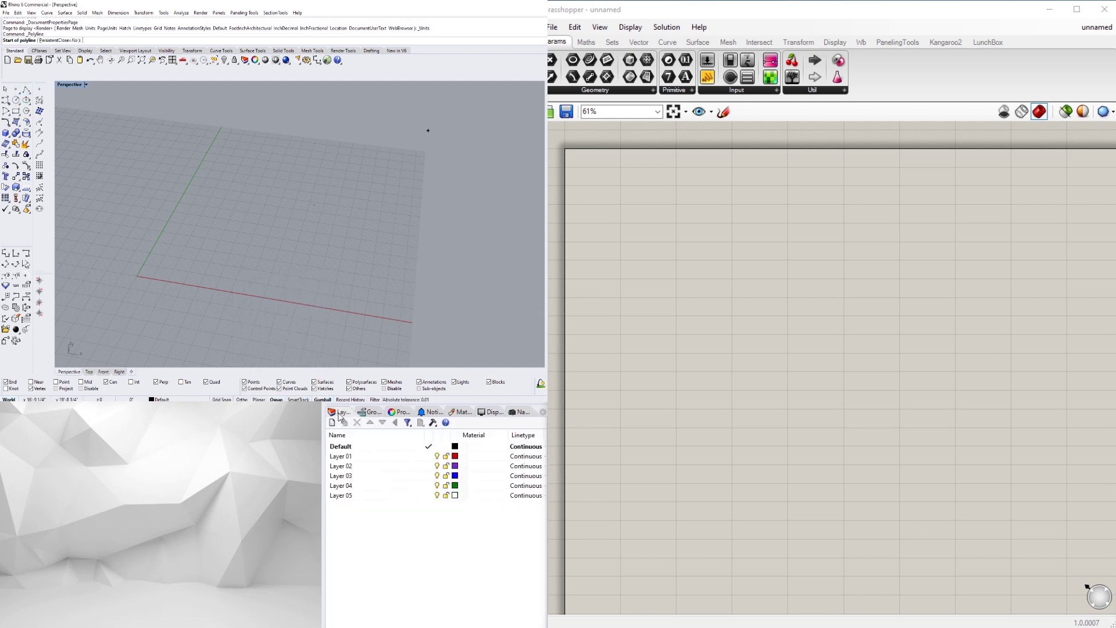
click(349, 457)
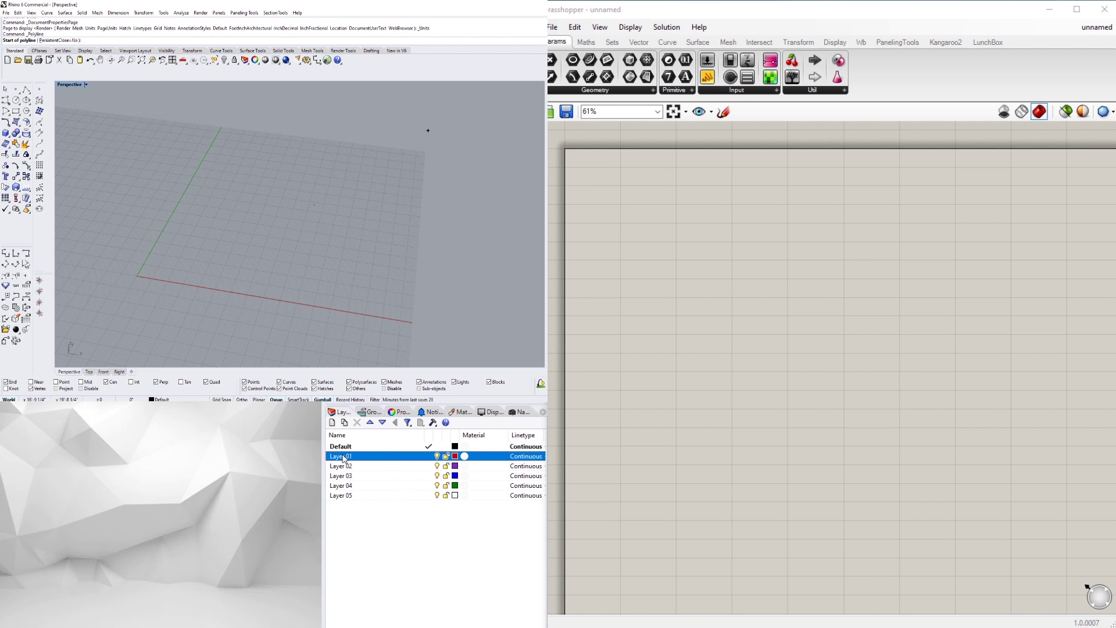
click(345, 458)
text(foo)
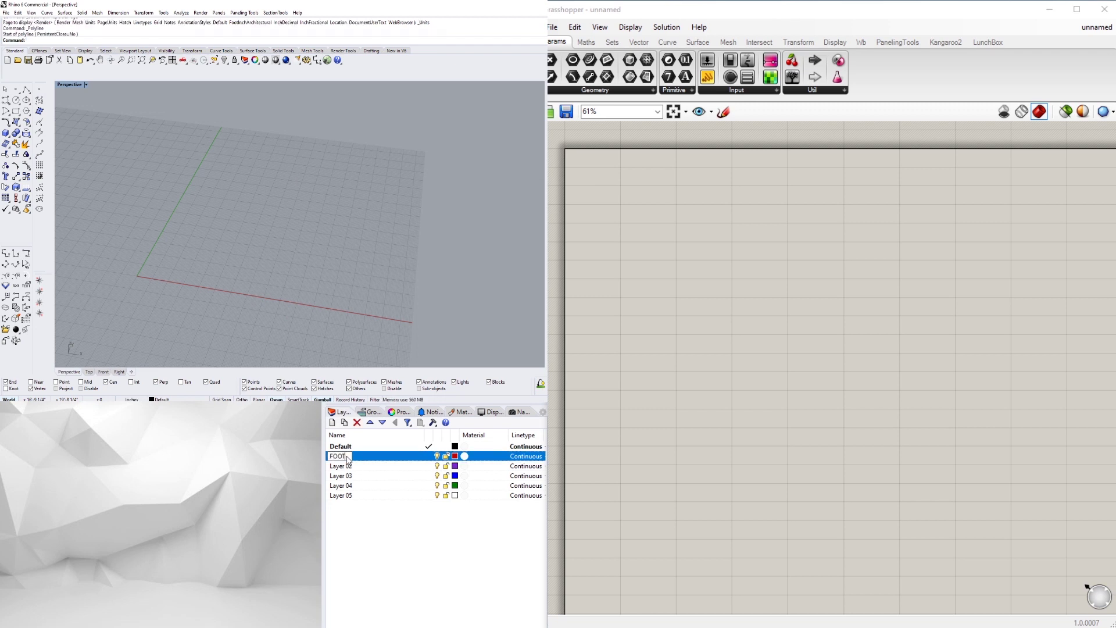
text(TPRINT)
key(Return)
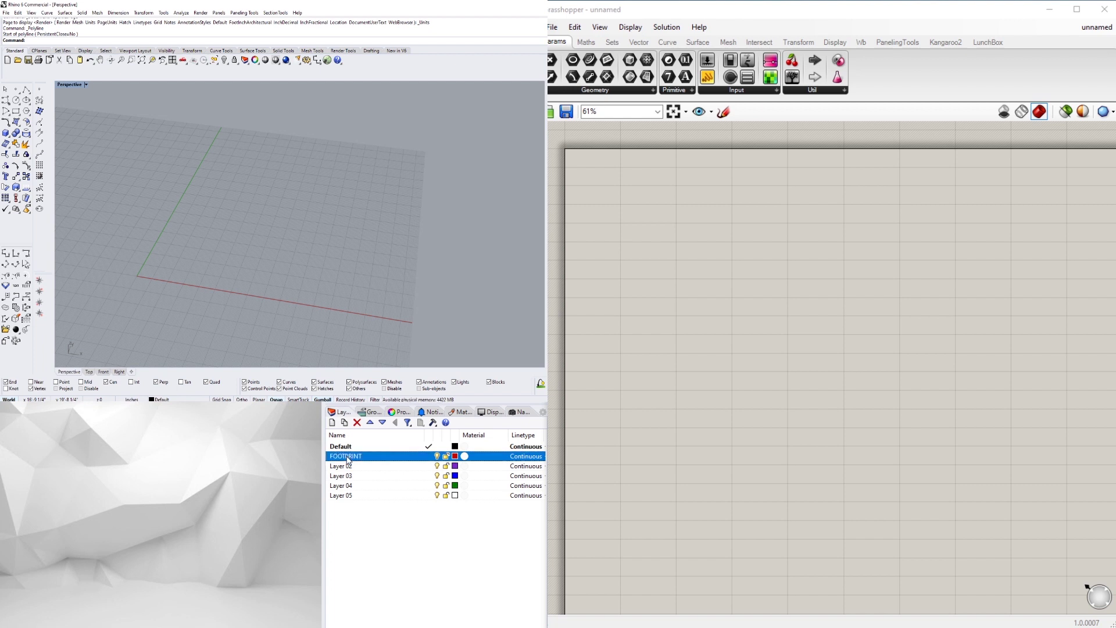
click(429, 457)
Start the footprint polyline beside the grid and, with Ortho on, draw a first segment 30' long along the X direction.
click(26, 89)
scroll(275, 215, down, 3)
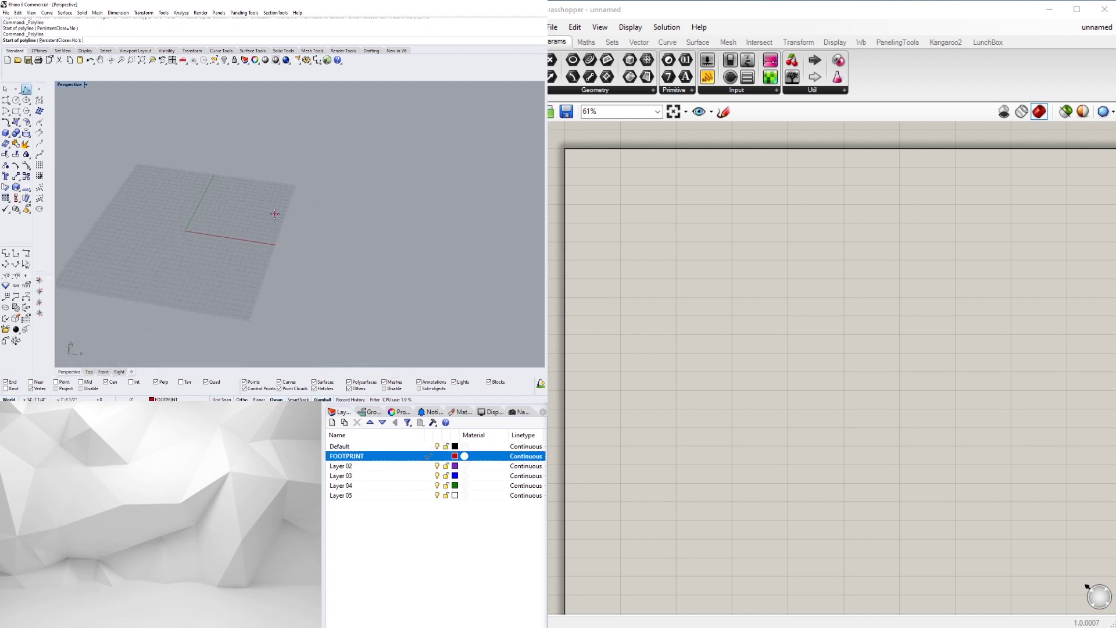
shift+right_drag(274, 214, 197, 297)
click(236, 257)
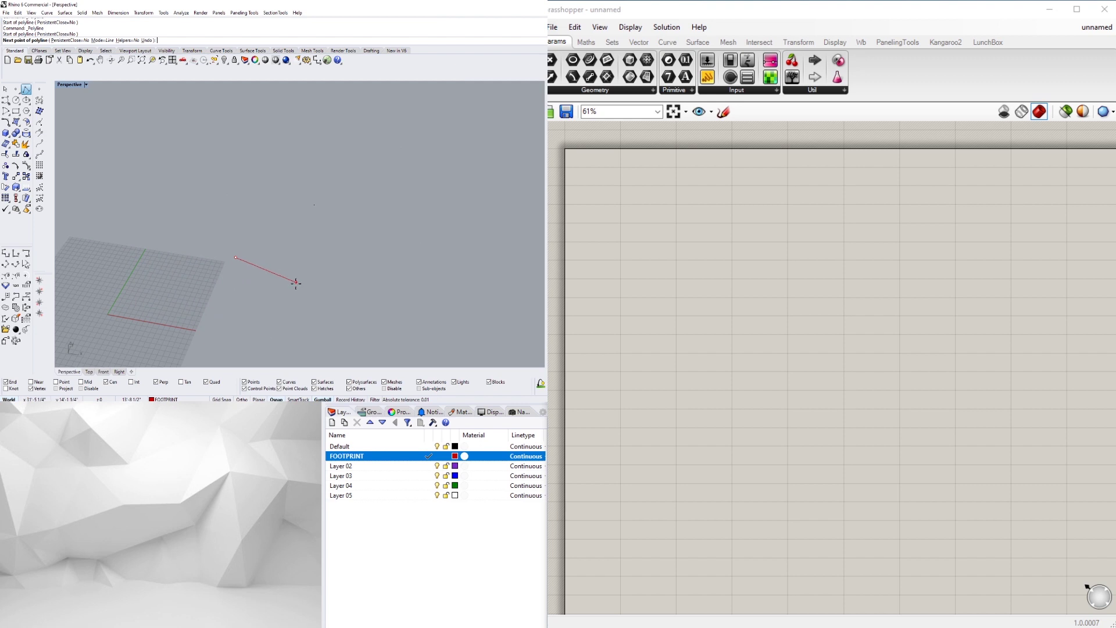
key(F8)
text(3)
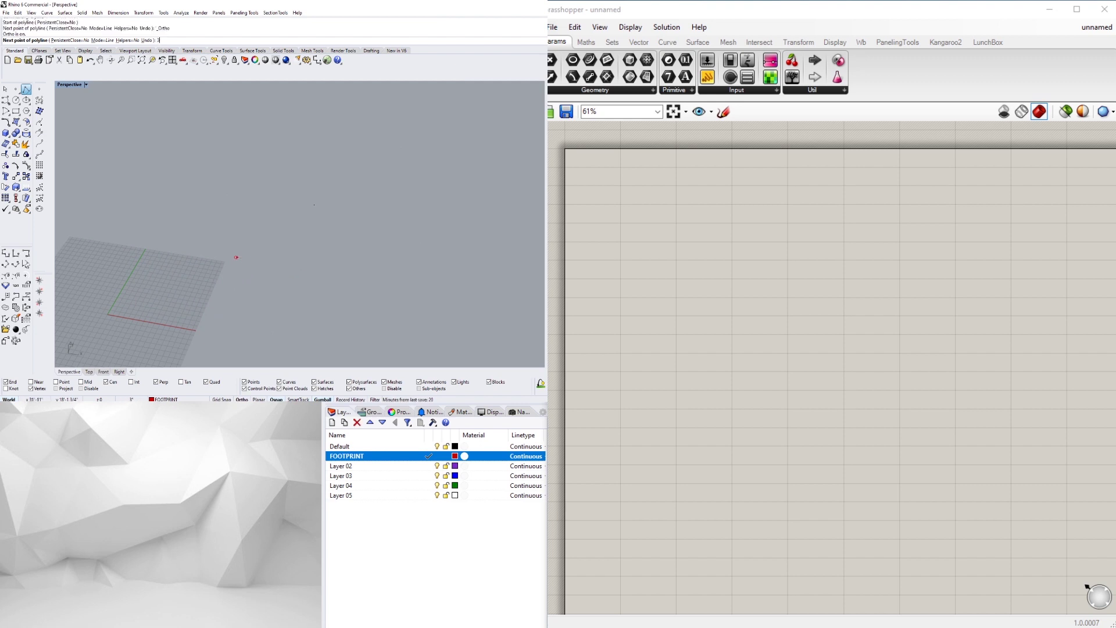
text(0')
key(Return)
click(344, 261)
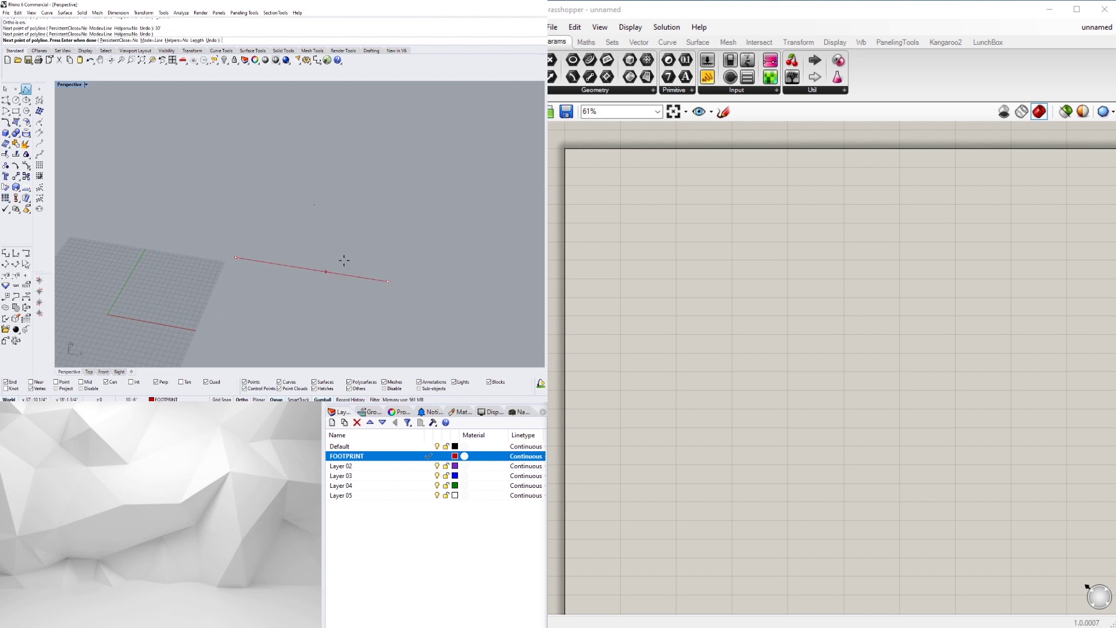
Continue the polyline with perpendicular segments of 30', 50' and 20' to outline an L-shaped footprint.
text(30)
key(Return)
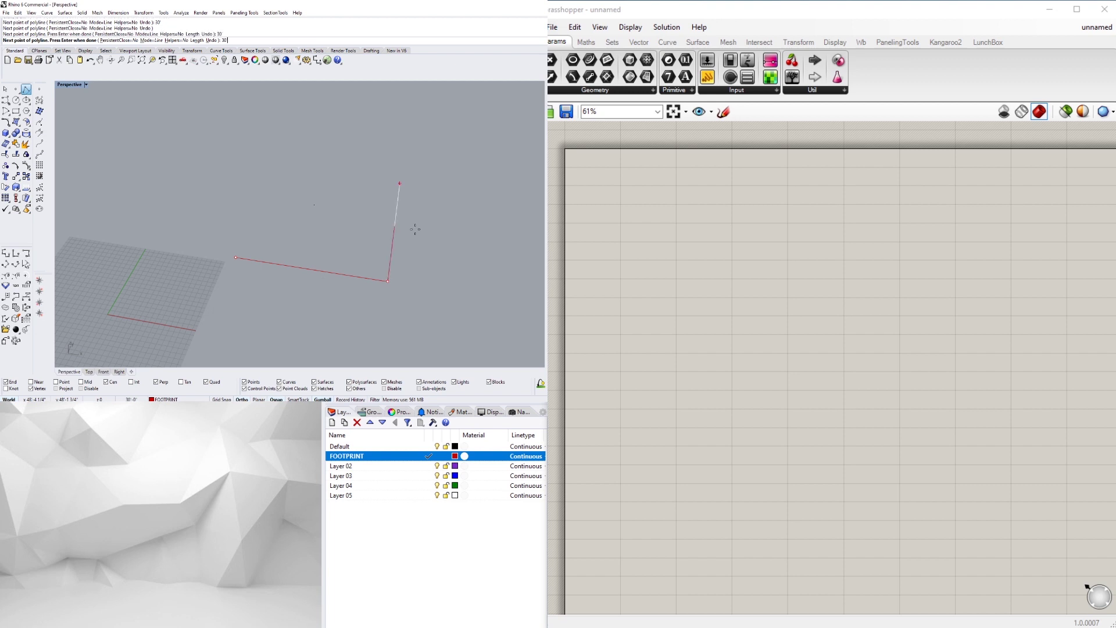
click(397, 185)
scroll(420, 223, down, 5)
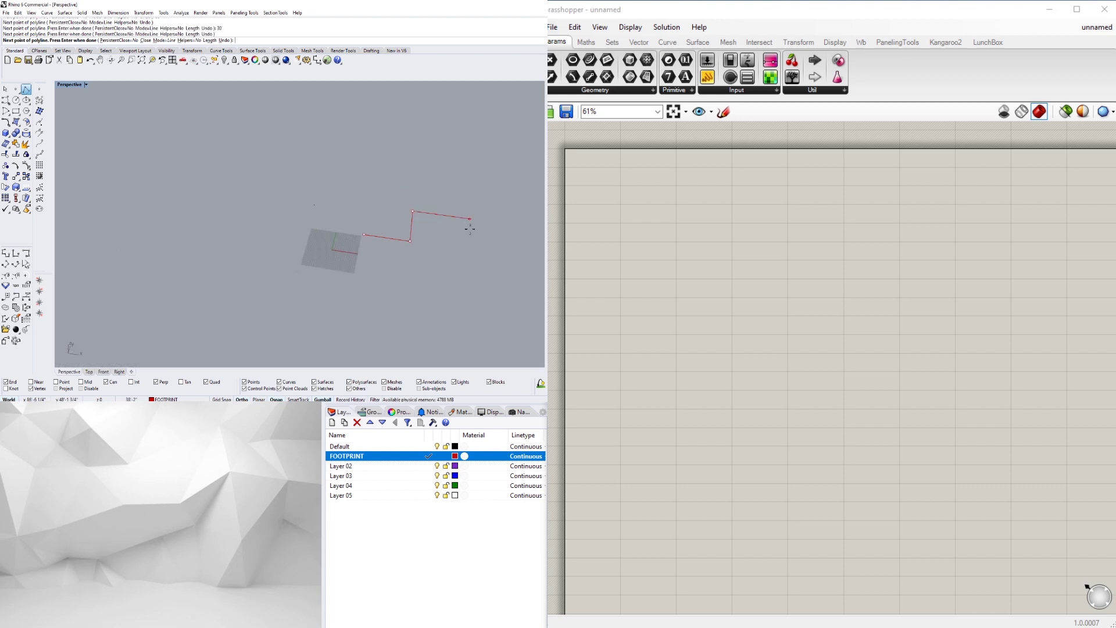
text(50)
key(Return)
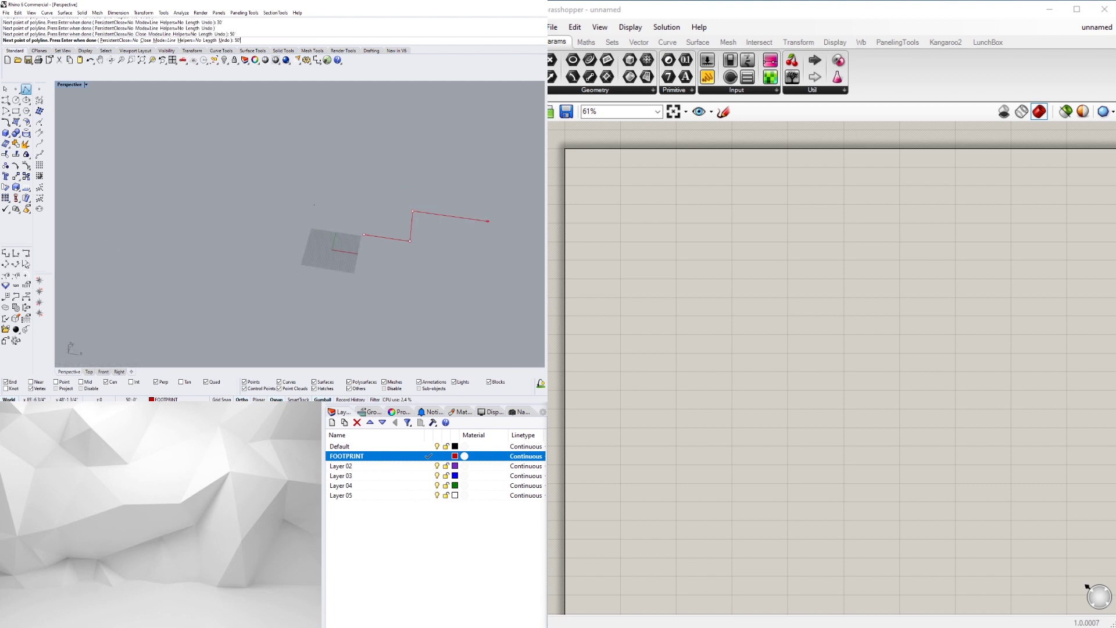
click(488, 220)
text(20)
key(Return)
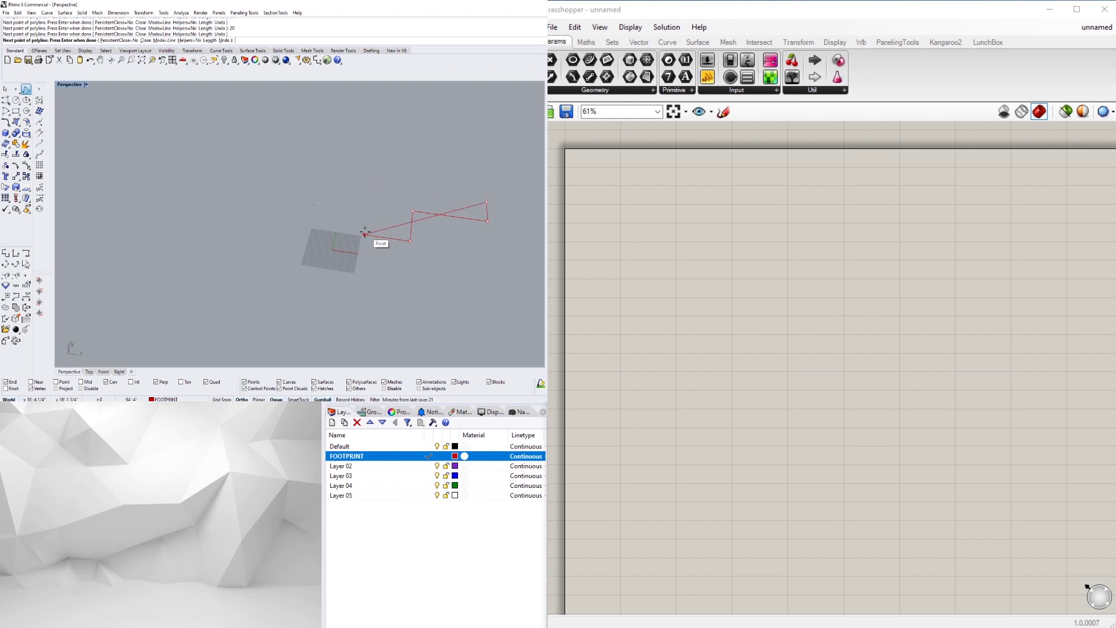
Place the far corner in line with the polyline's start point and close the L-shaped footprint.
right_drag(369, 209, 331, 210)
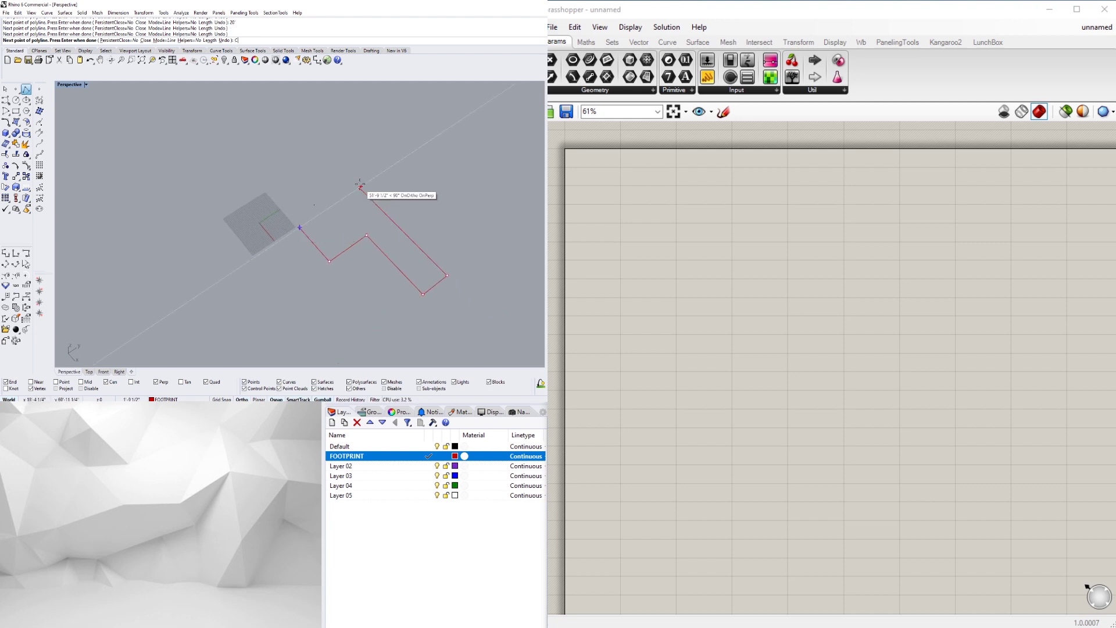
click(359, 188)
text(c)
key(Return)
right_drag(334, 235, 329, 236)
click(329, 236)
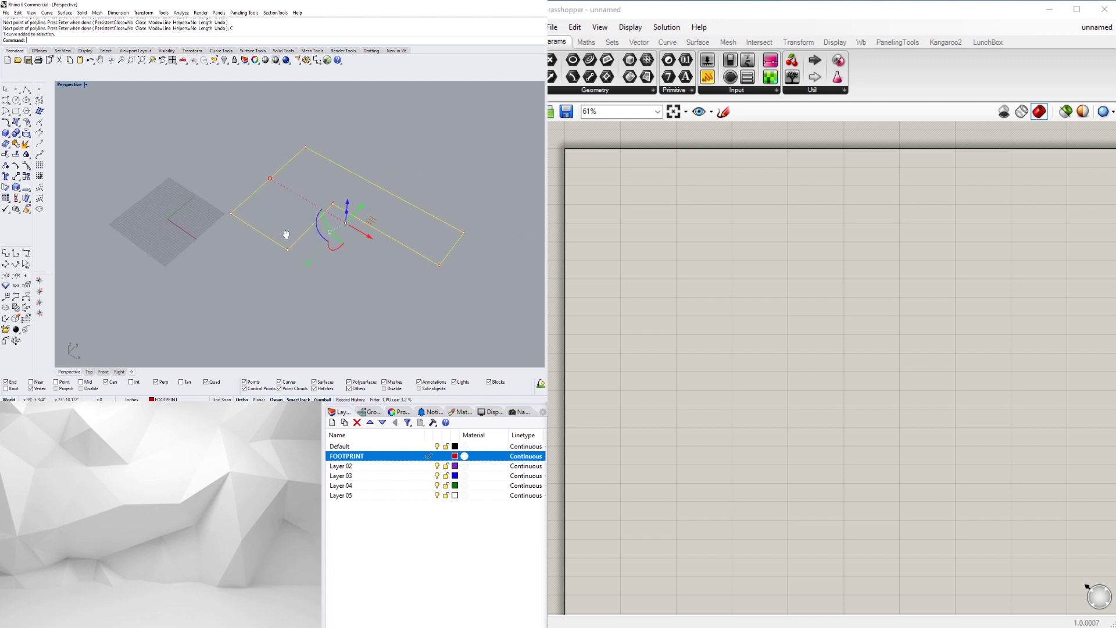
scroll(279, 232, up, 4)
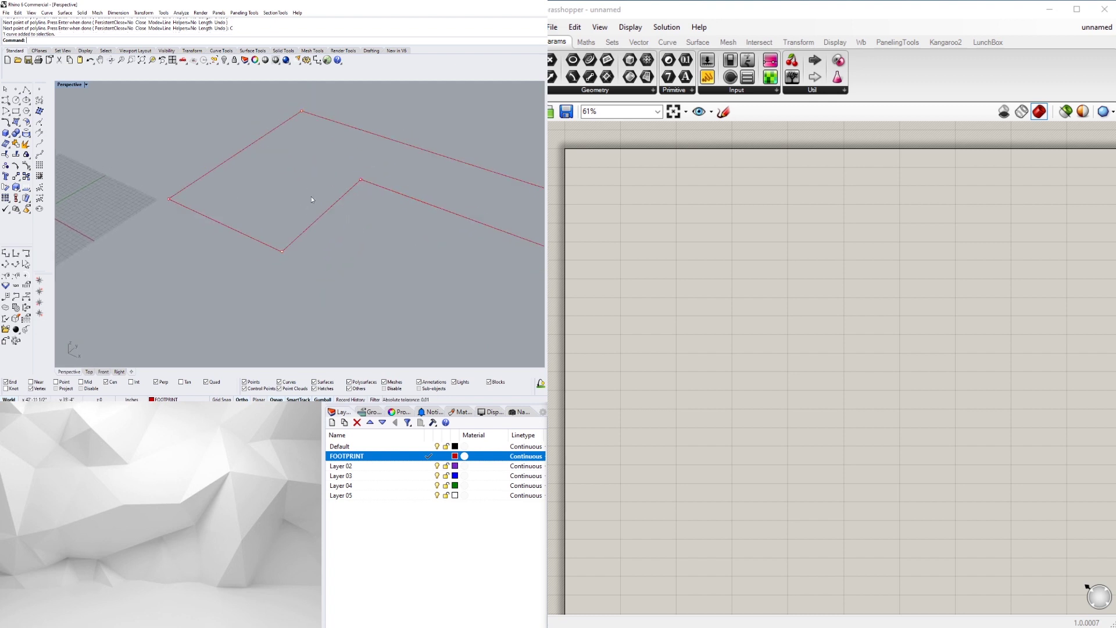
Change the FOOTPRINT layer's colour to black.
click(455, 456)
click(277, 151)
click(374, 287)
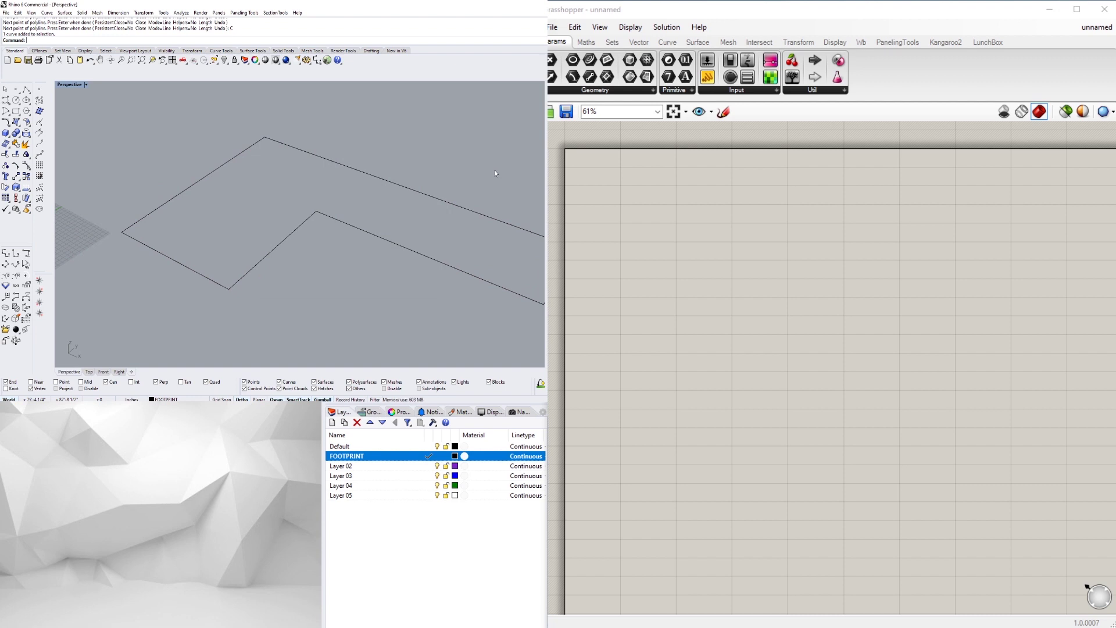
scroll(329, 169, down, 8)
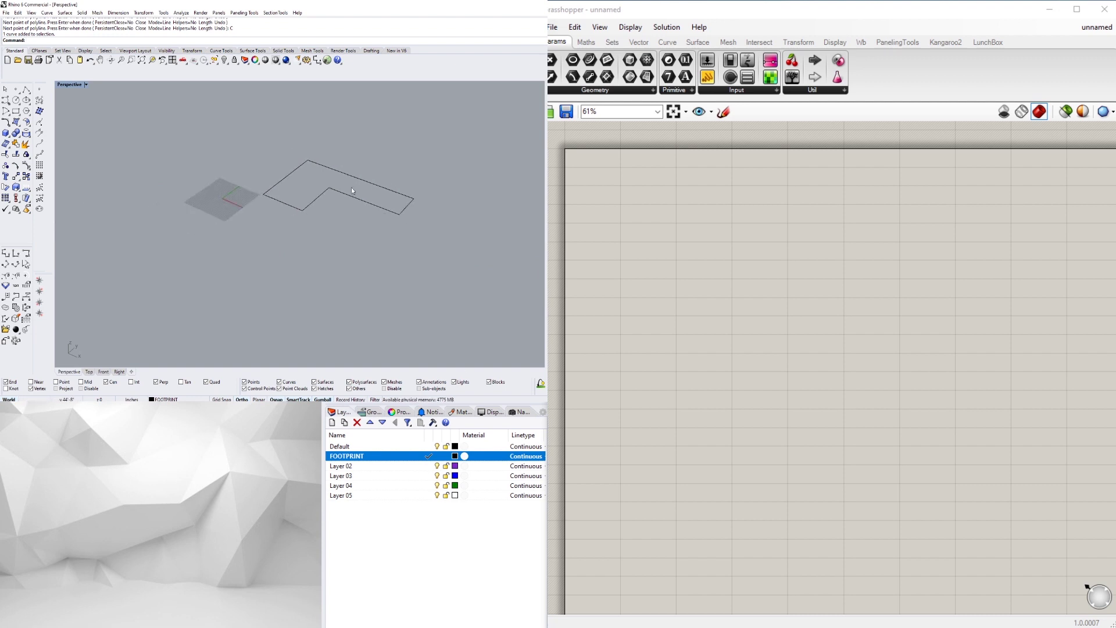
scroll(343, 182, up, 5)
mouse_move(336, 193)
right_down()
mouse_move(366, 209)
mouse_move(339, 211)
mouse_move(329, 191)
mouse_move(310, 191)
mouse_move(355, 190)
right_up()
click(299, 188)
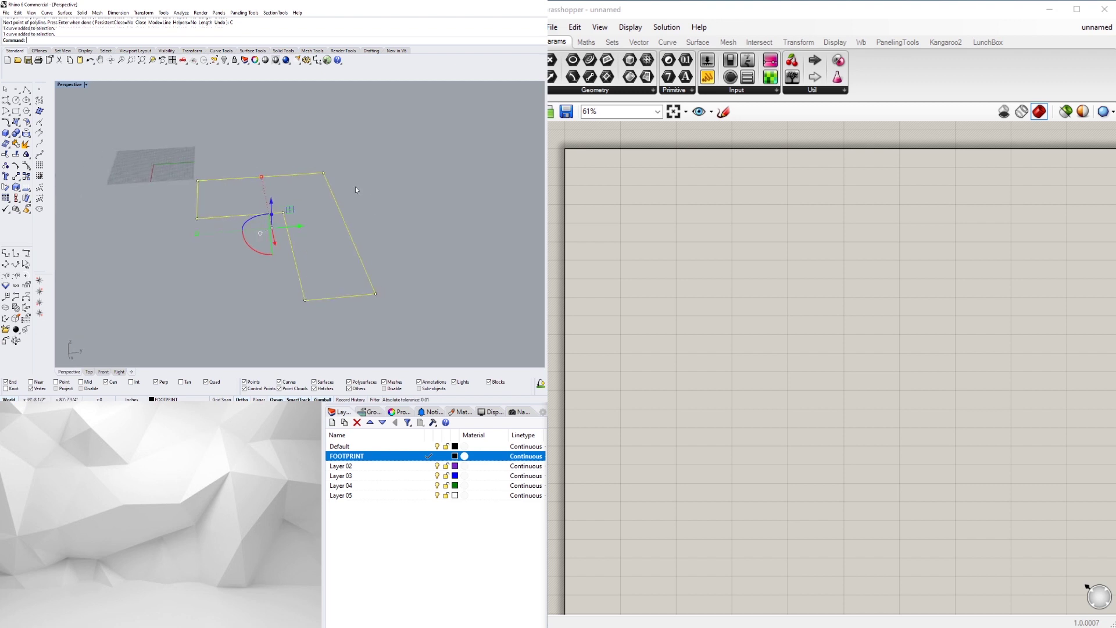
click(356, 248)
key(Escape)
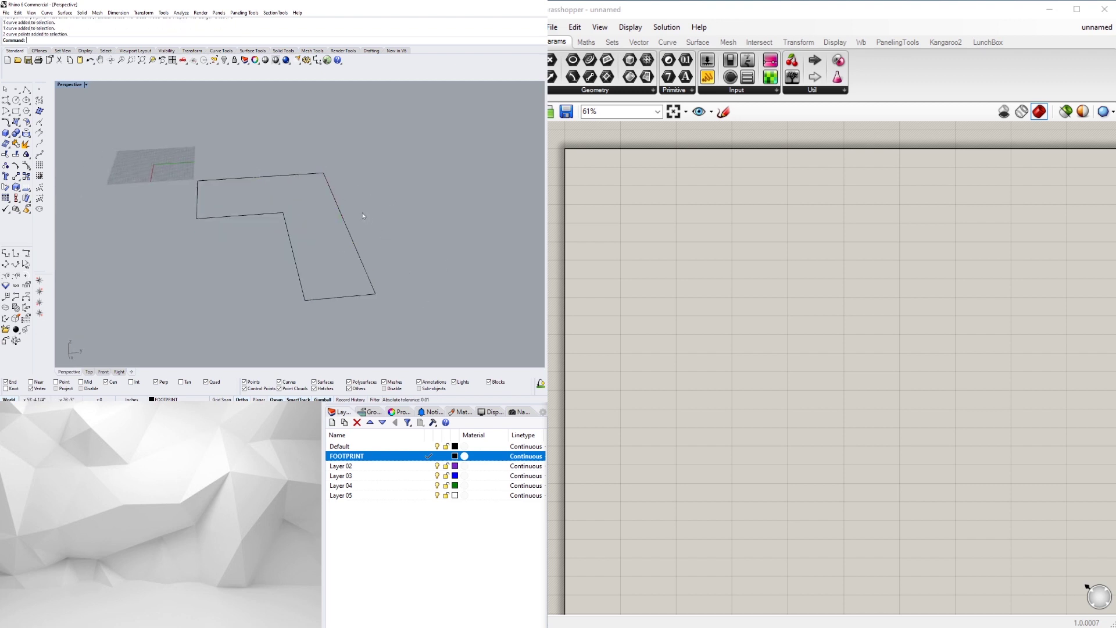
Turn on the footprint curve's control points and select the two ends of its long outer edge.
click(339, 204)
right_drag(339, 205, 312, 185)
key(F10)
drag(327, 172, 398, 306)
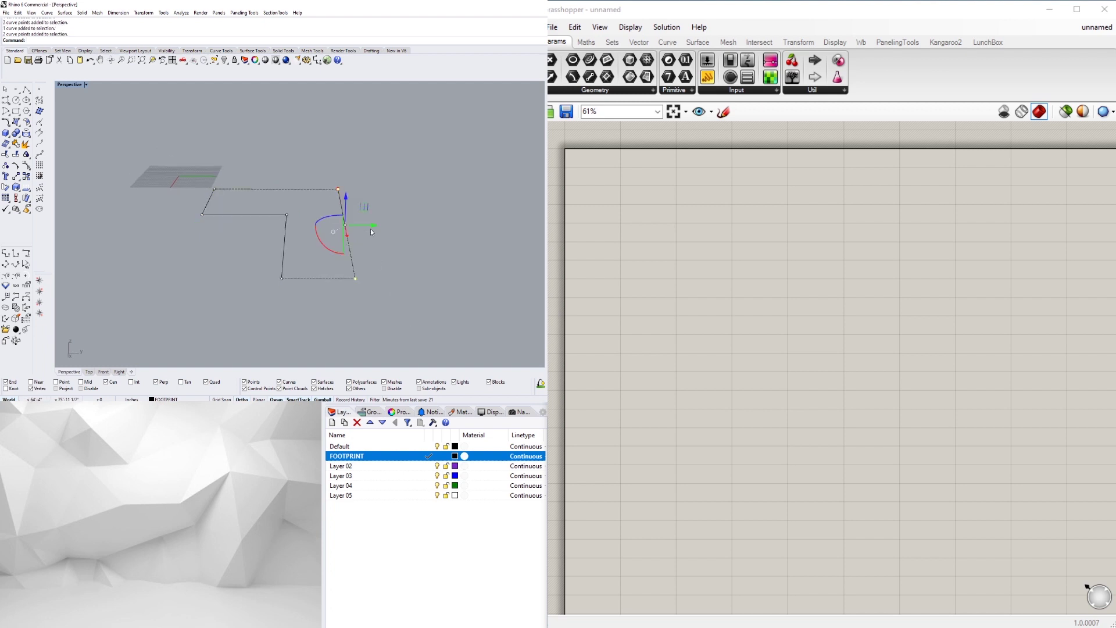
click(373, 225)
text(10)
key(Return)
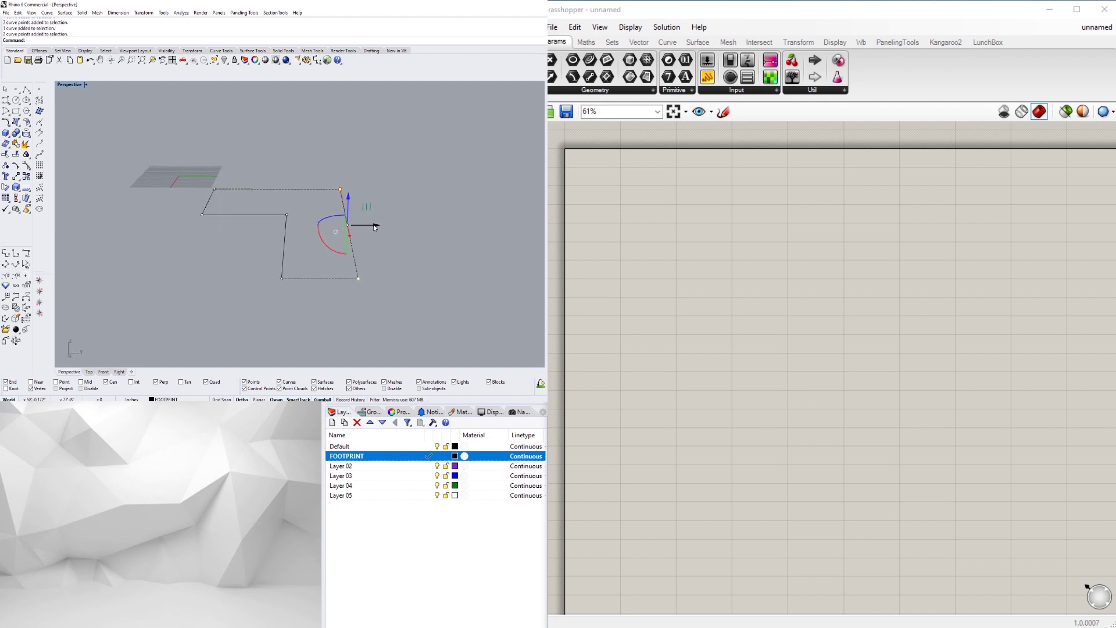
key(ctrl+z)
Move the two selected control points 10' outward along the Y axis to widen the footprint.
click(373, 224)
text(10)
key(Return)
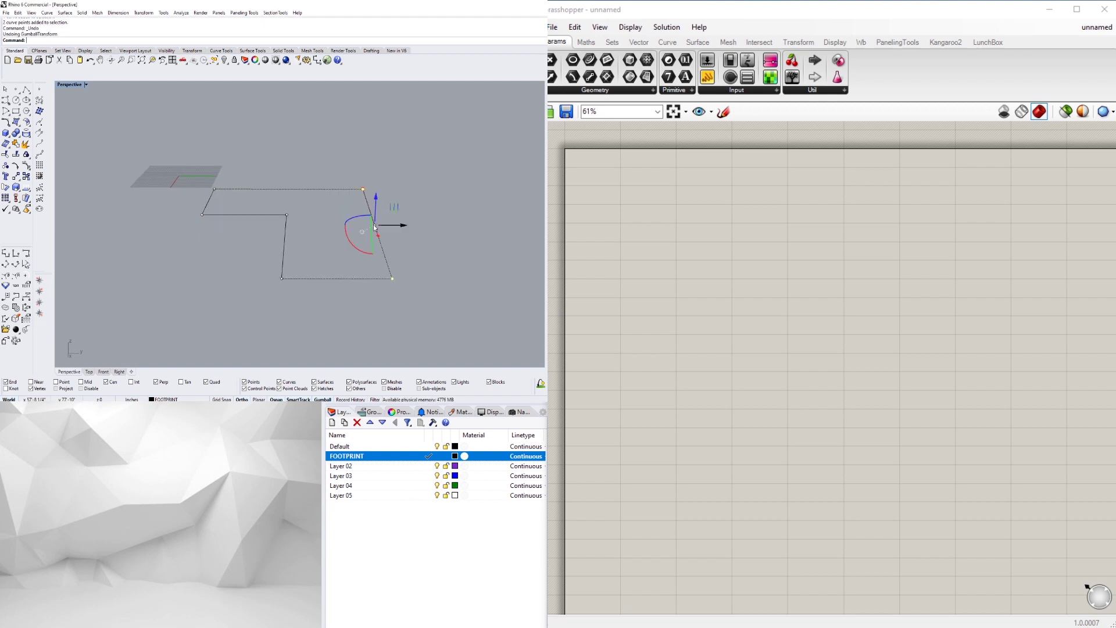
right_drag(373, 224, 362, 286)
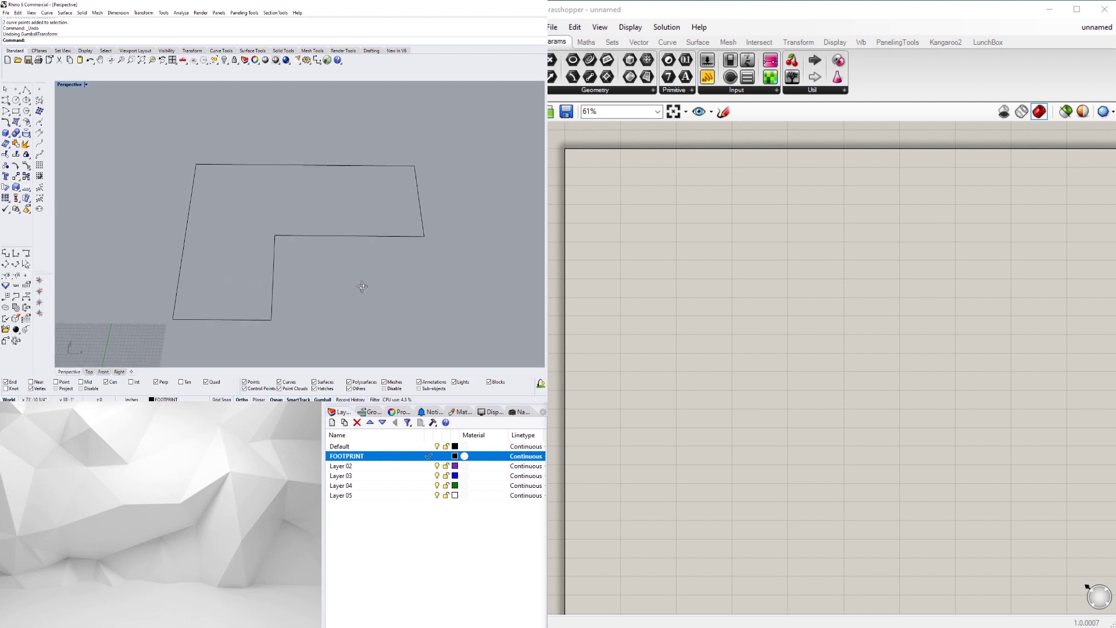
Add a Curve parameter to the Grasshopper canvas and set the Rhino footprint polyline as its one curve.
double_click(689, 214)
text(CUR)
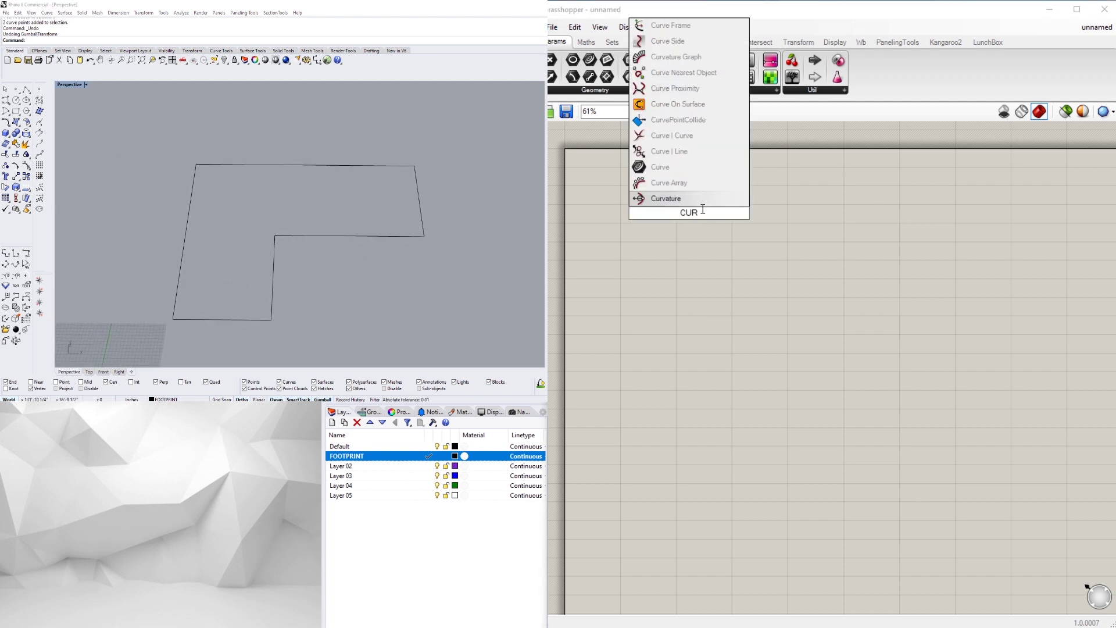
click(648, 167)
click(329, 237)
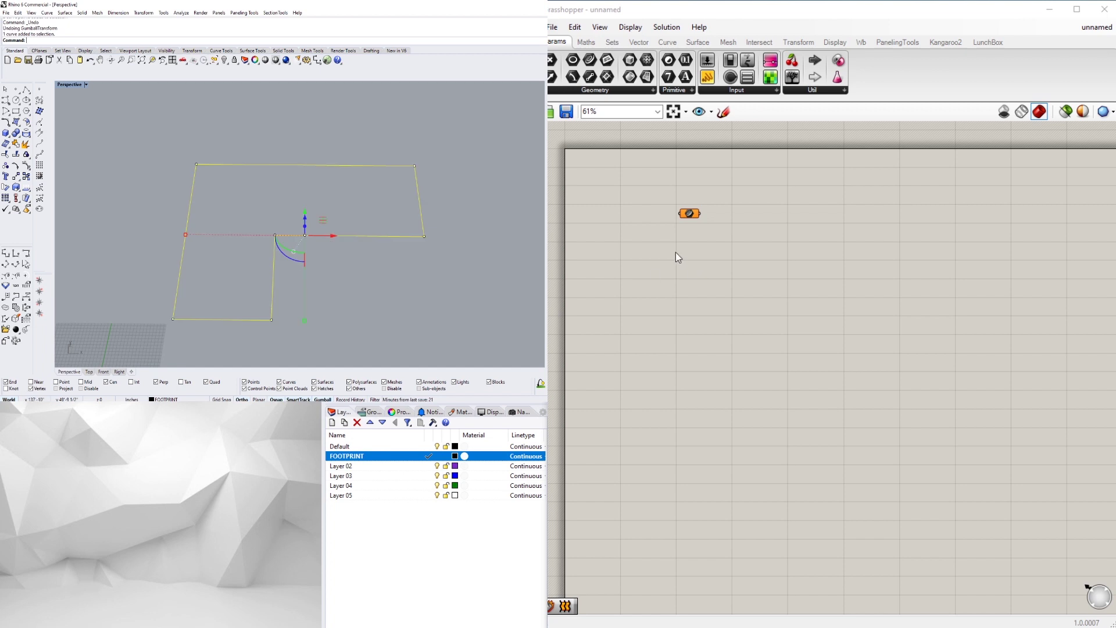
right_click(689, 213)
click(769, 393)
Hide the original footprint polyline in Rhino so only the Grasshopper curve preview is displayed.
right_drag(448, 166, 451, 194)
click(435, 203)
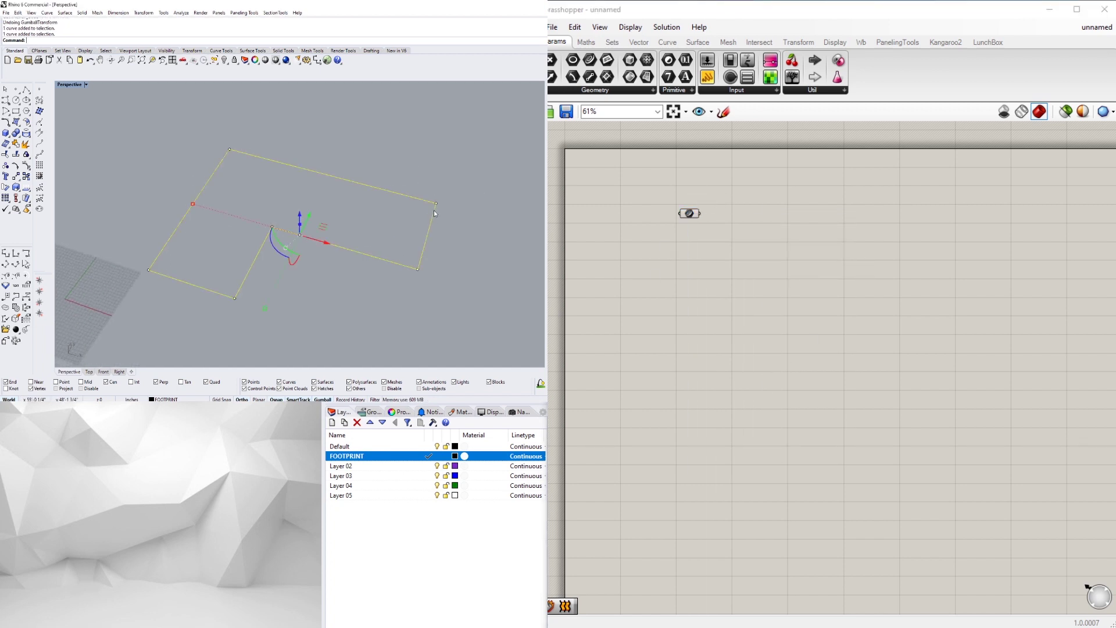
key(Return)
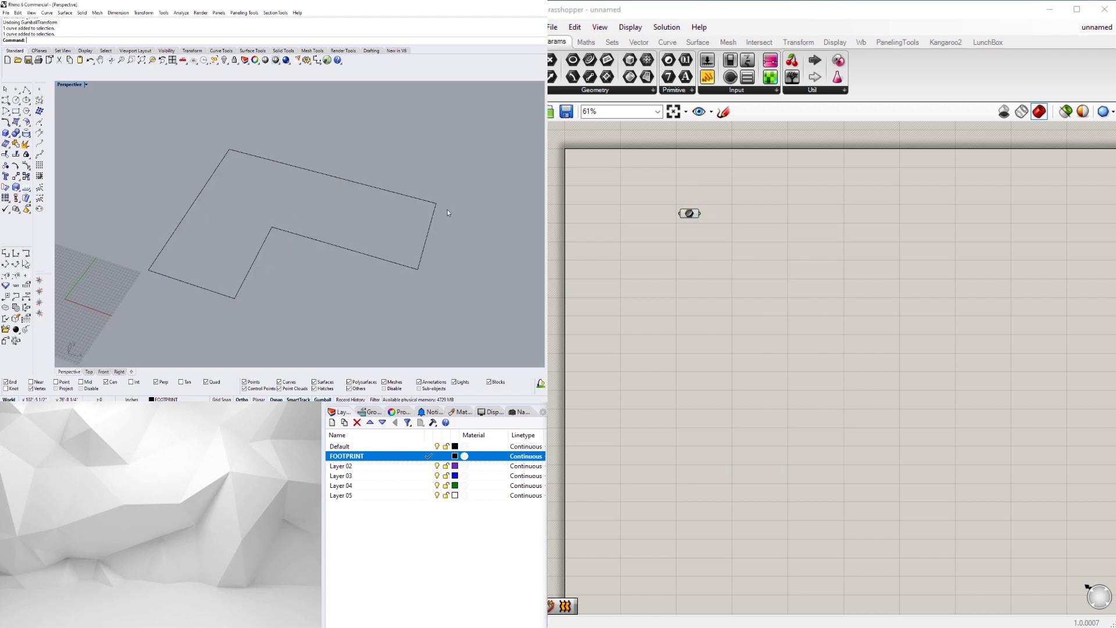
click(432, 223)
key(ctrl+h)
right_drag(428, 228, 362, 247)
Reposition the Curve parameter, put it in its own group and name the group SET ONE CURVE.
right_drag(646, 240, 818, 366)
scroll(818, 366, up, 2)
scroll(872, 332, up, 2)
drag(877, 331, 755, 282)
click(854, 305)
scroll(735, 291, up, 2)
click(775, 281)
key(ctrl+g)
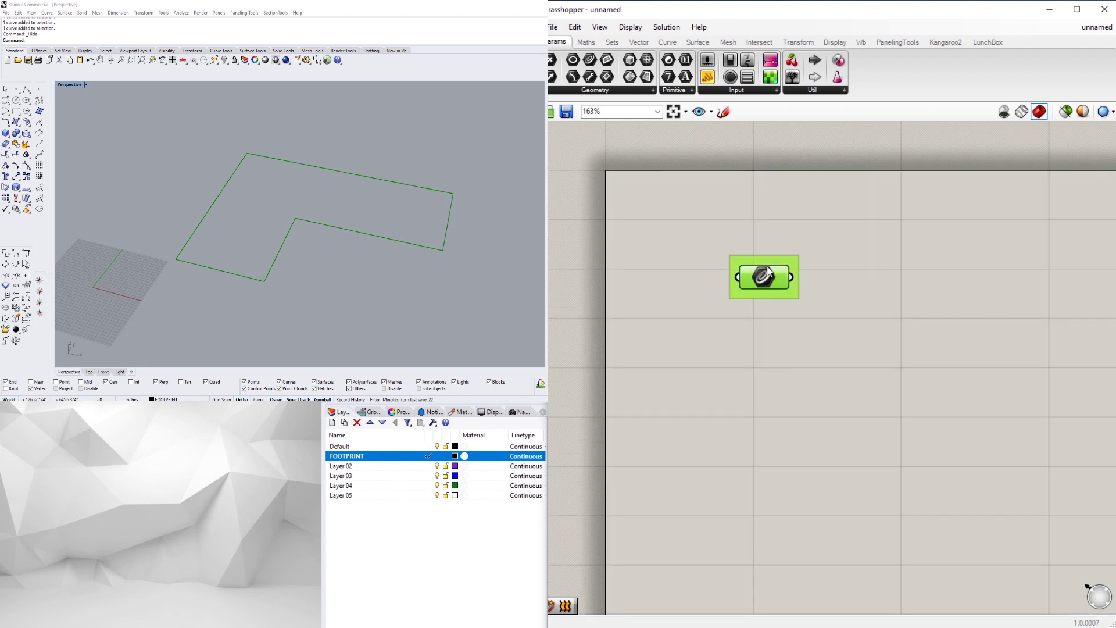
right_click(767, 258)
text(SET O)
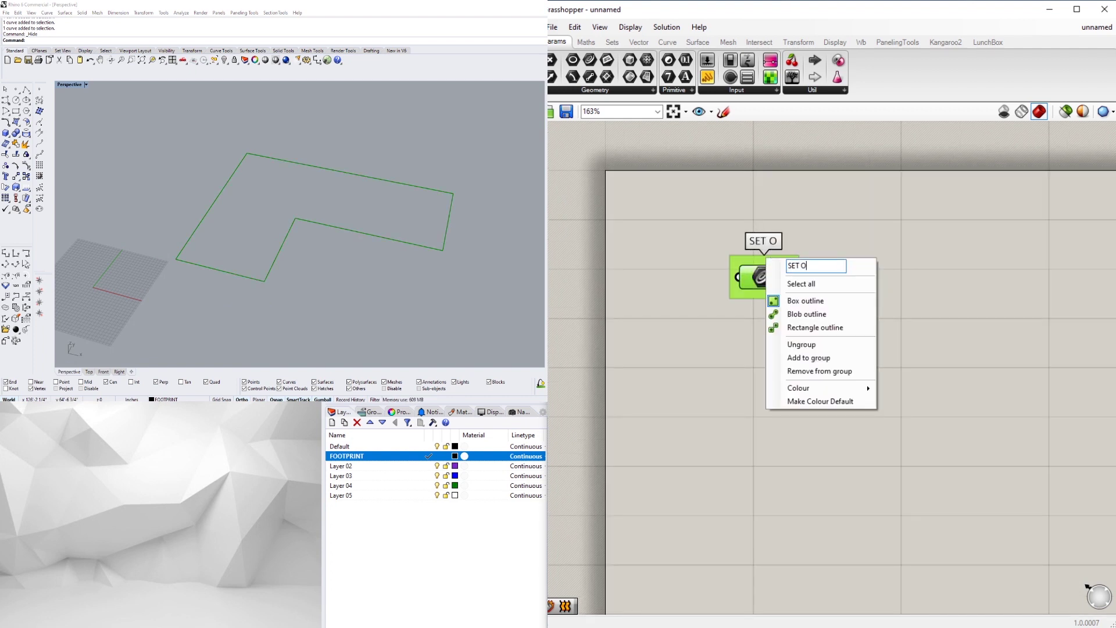
text(NE CURVE)
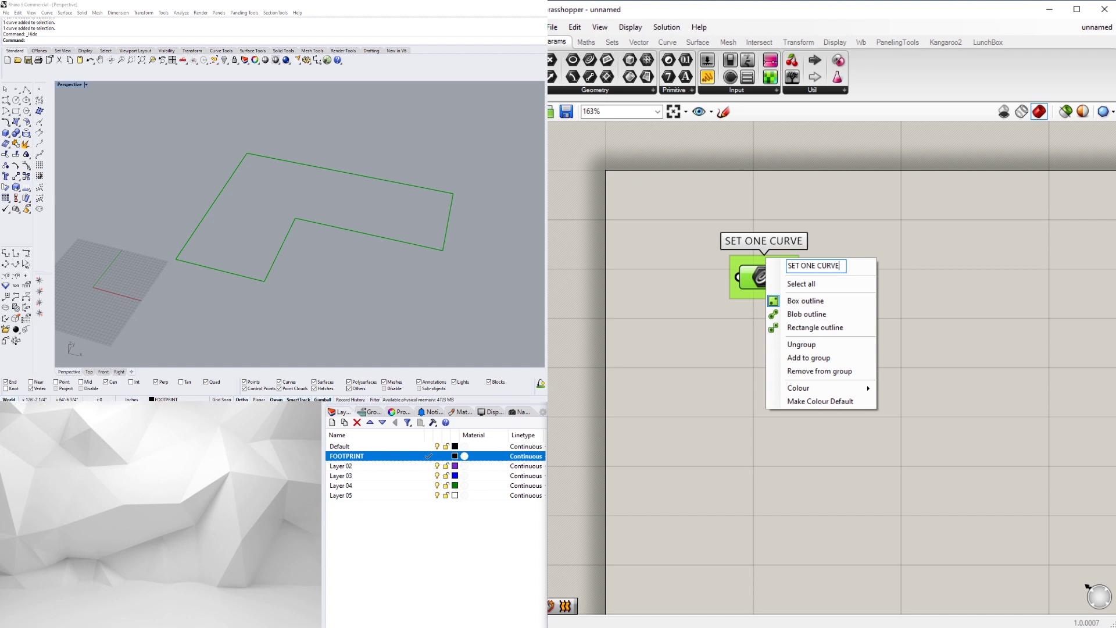
Add a text panel above the SET ONE CURVE group reading PERIMETER WALL LINE.
click(906, 330)
scroll(835, 291, down, 2)
drag(795, 283, 804, 347)
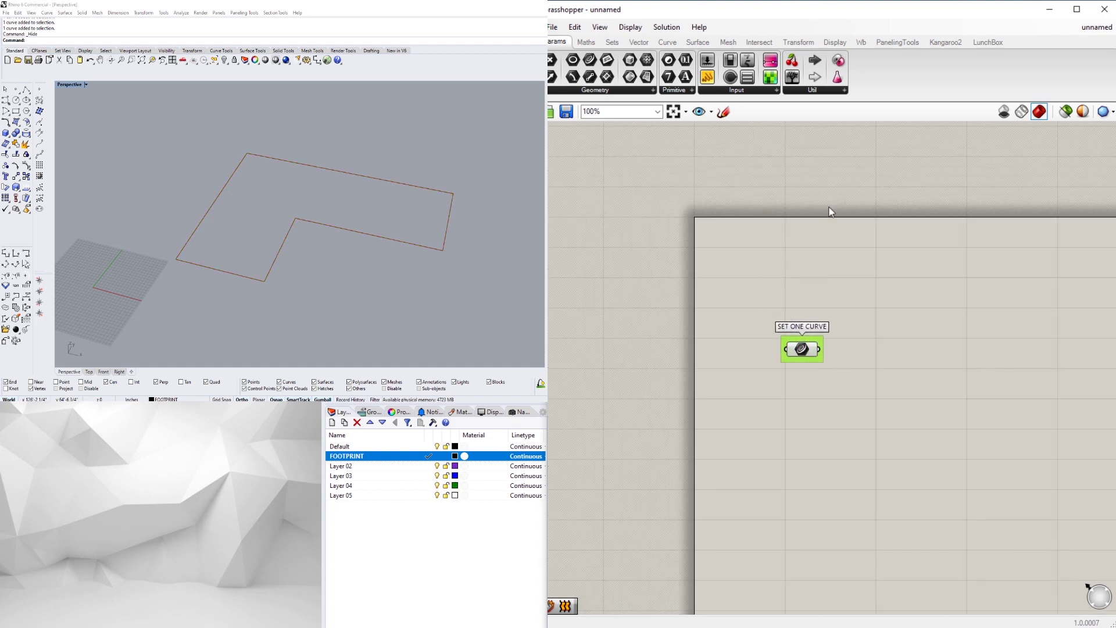
click(707, 78)
click(815, 275)
double_click(819, 275)
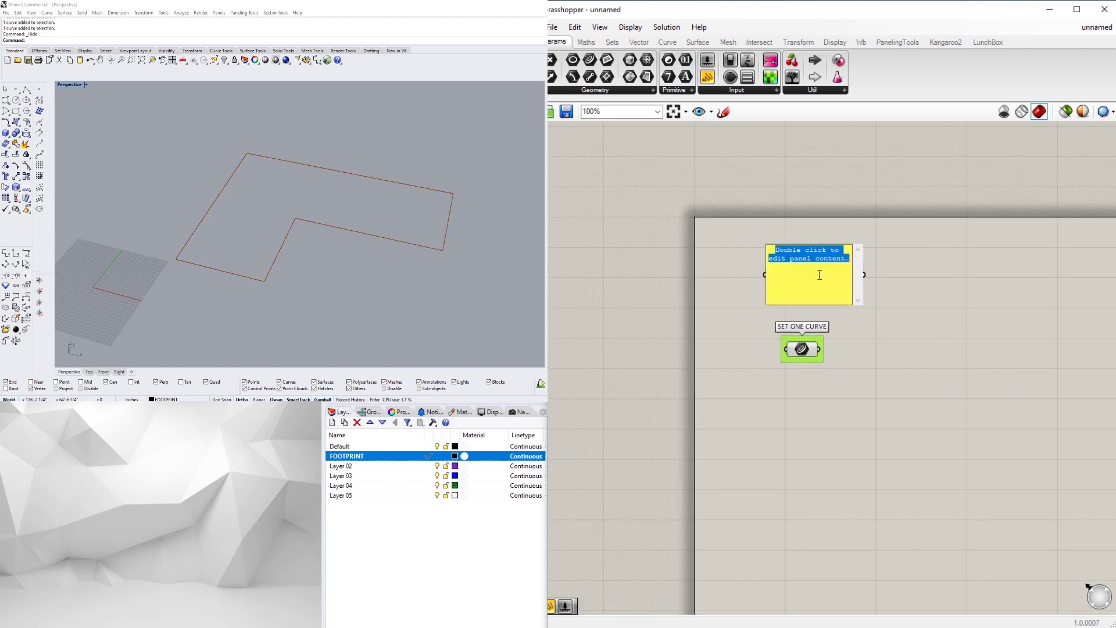
text(PERI)
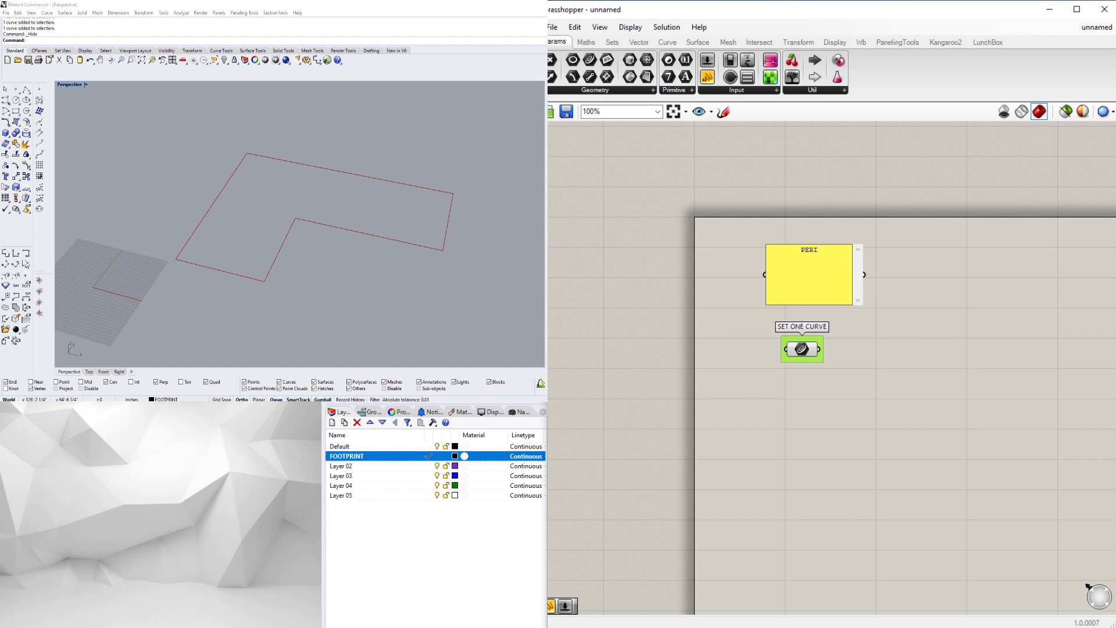
text(METER WALL LINE SE)
click(742, 178)
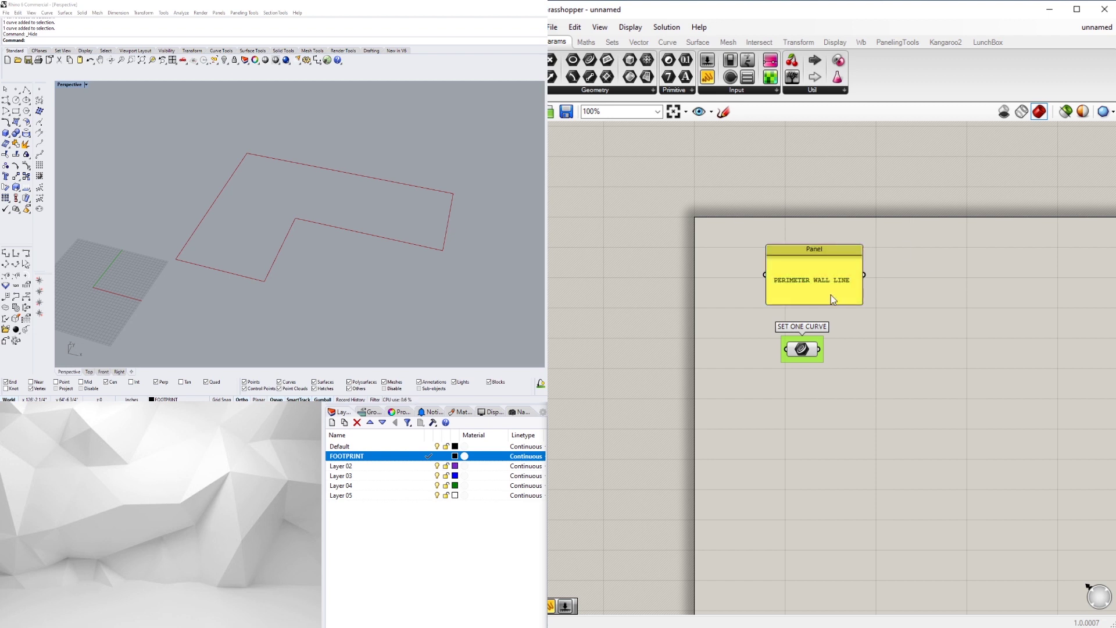
Shrink the PERIMETER WALL LINE panel to fit its text and centre it directly above the SET ONE CURVE group.
mouse_move(829, 301)
mouse_down()
mouse_move(831, 271)
mouse_move(824, 301)
mouse_up()
shift+click(805, 346)
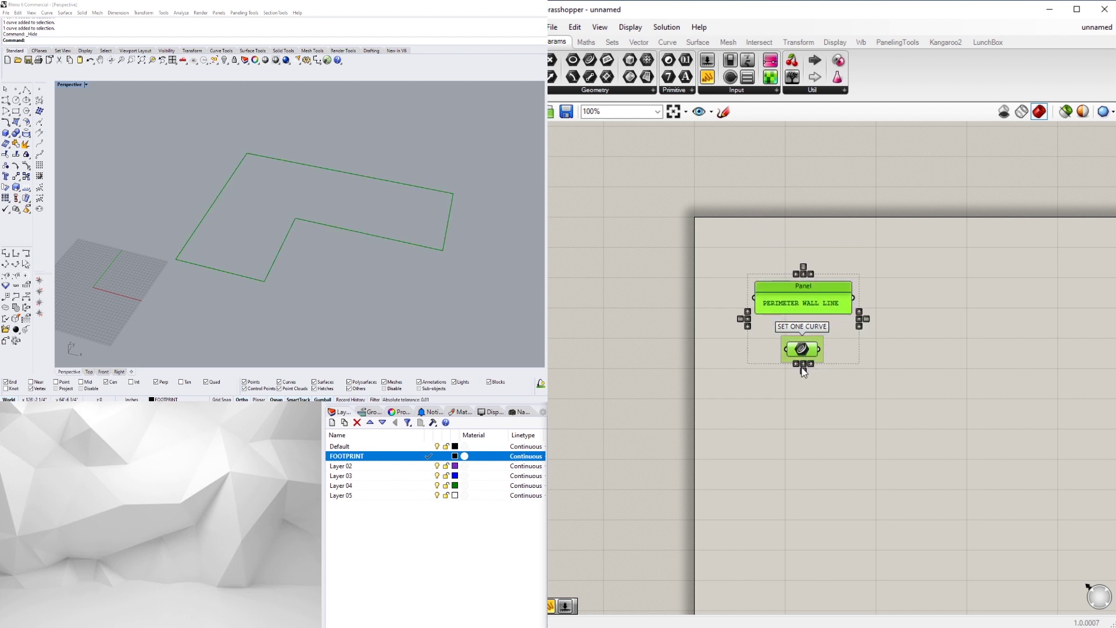
drag(843, 388, 738, 212)
click(840, 410)
scroll(841, 411, down, 2)
right_drag(840, 410, 809, 379)
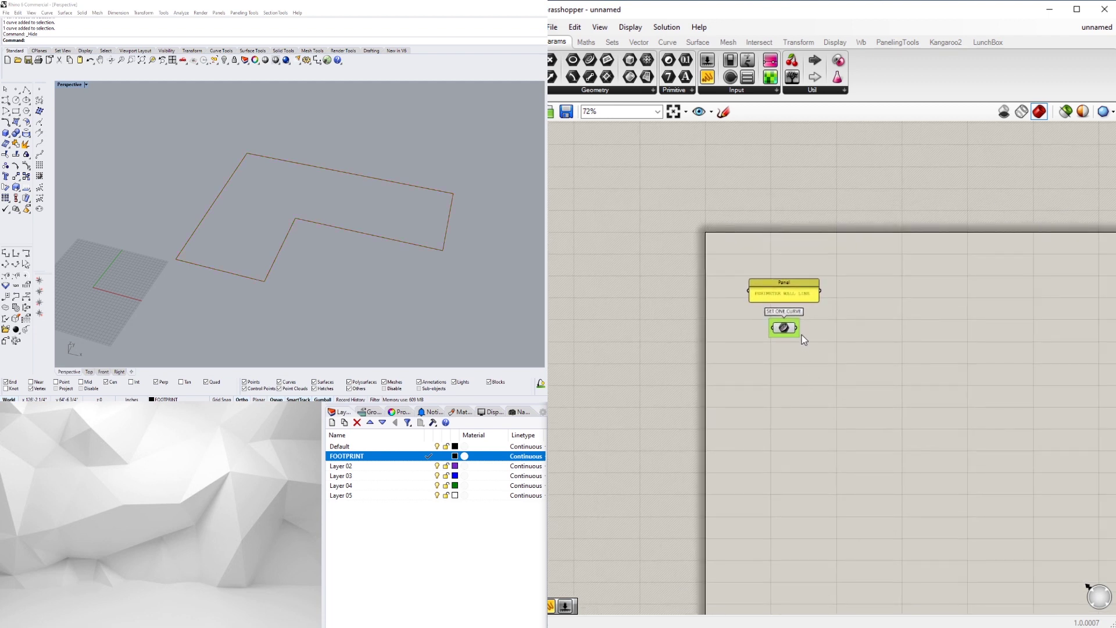
Add an Offset Curve component and feed the footprint Curve parameter into its Curve input.
scroll(802, 335, up, 1)
double_click(865, 327)
text(OF)
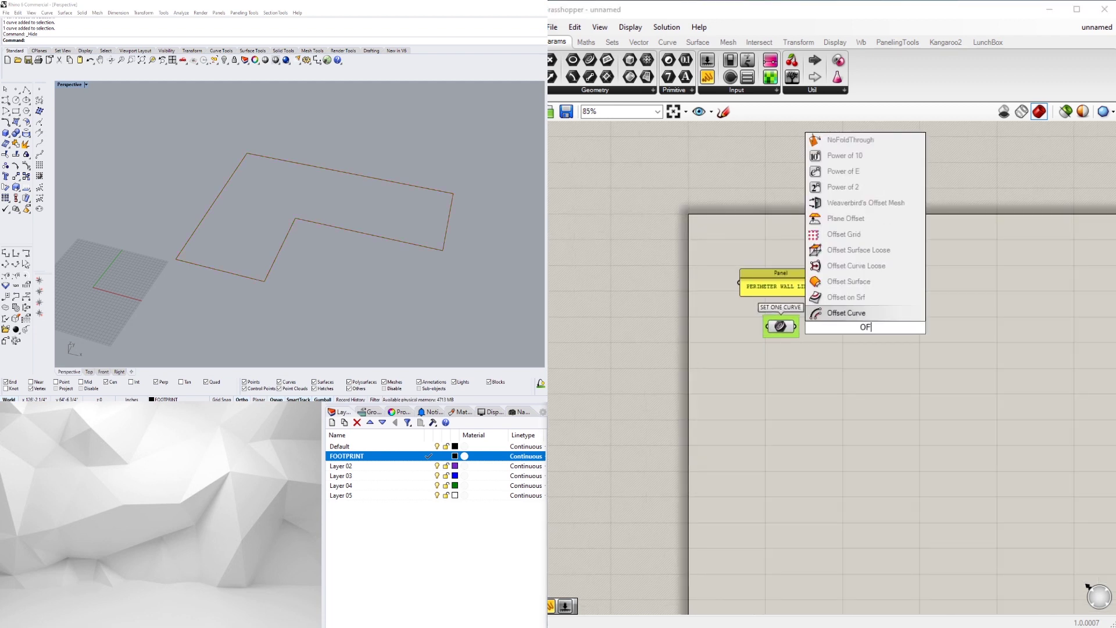
key(Return)
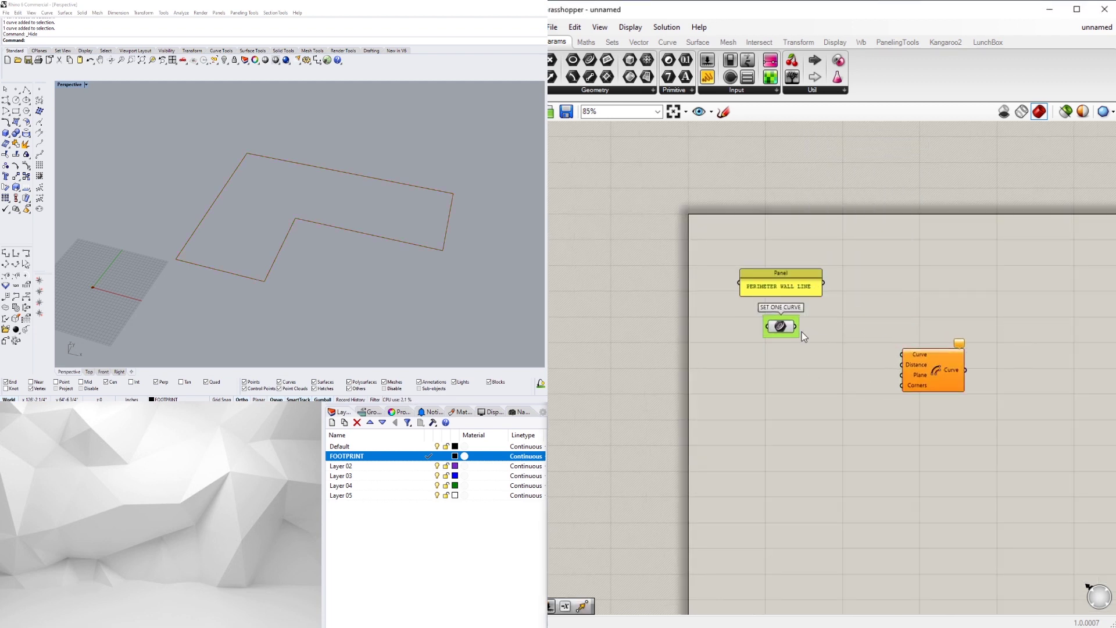
drag(795, 326, 953, 356)
scroll(413, 215, up, 5)
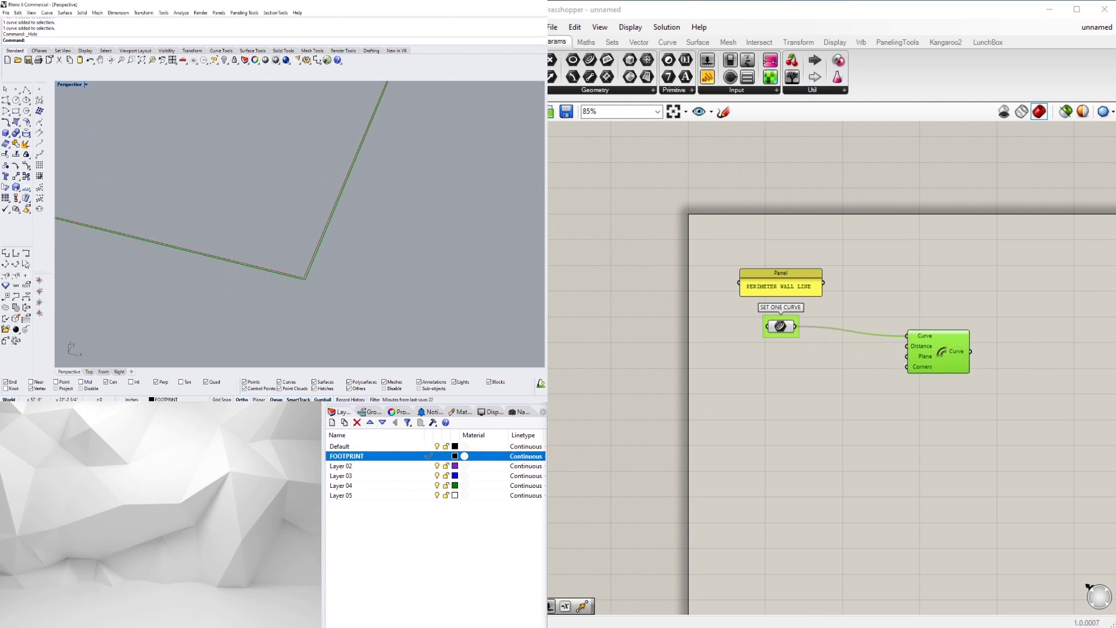
Add a number slider with the value 5.5 below the SET ONE CURVE group.
scroll(810, 371, up, 4)
double_click(811, 355)
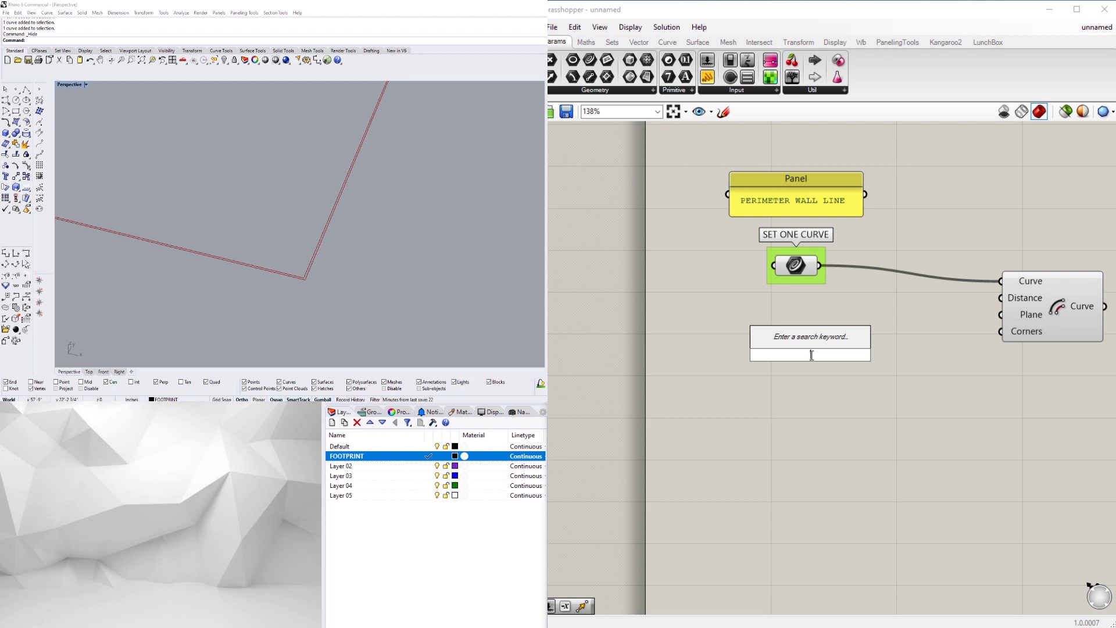
text(5.5)
key(Return)
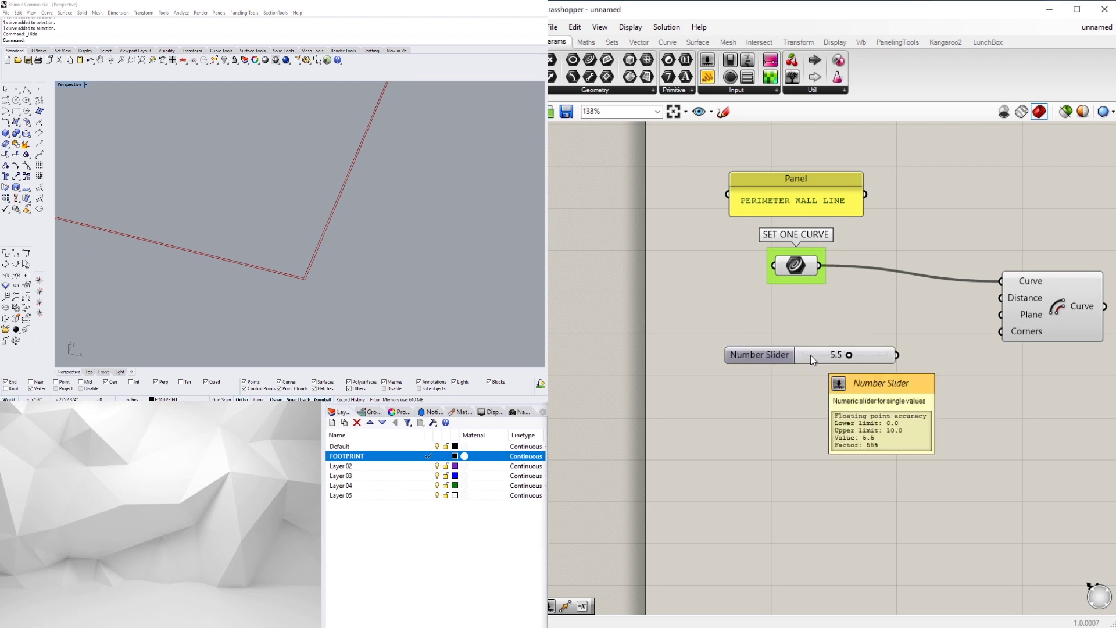
Put the 5.5 slider in its own group and name the group WALL STUD SIZE.
scroll(750, 359, up, 1)
click(753, 360)
text(H)
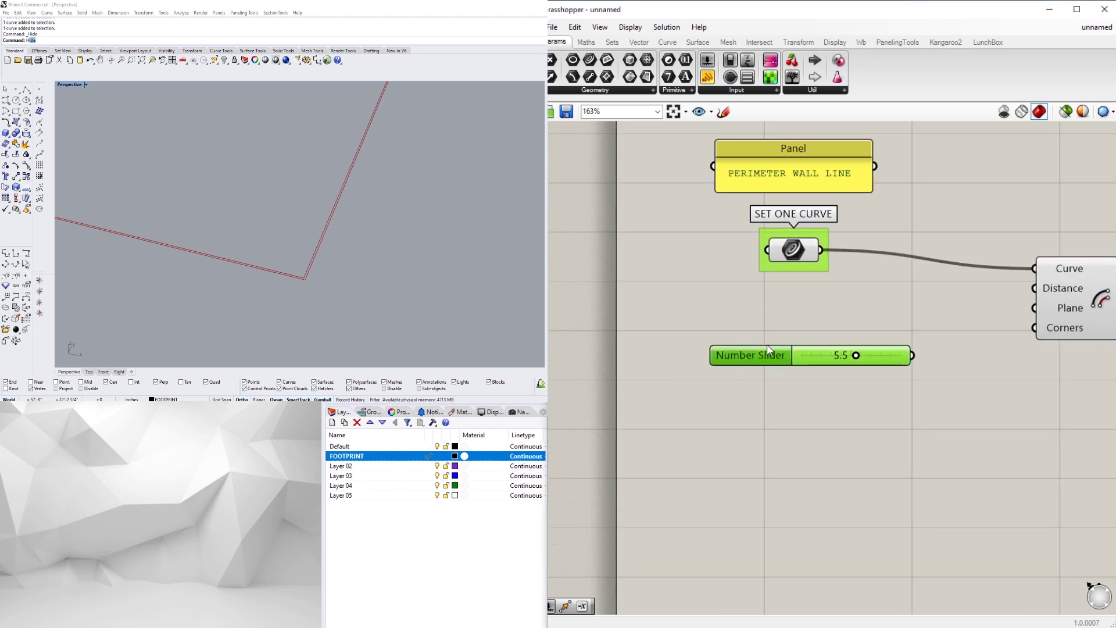
text(i)
key(Escape)
key(ctrl+g)
right_click(756, 339)
text(WALL S)
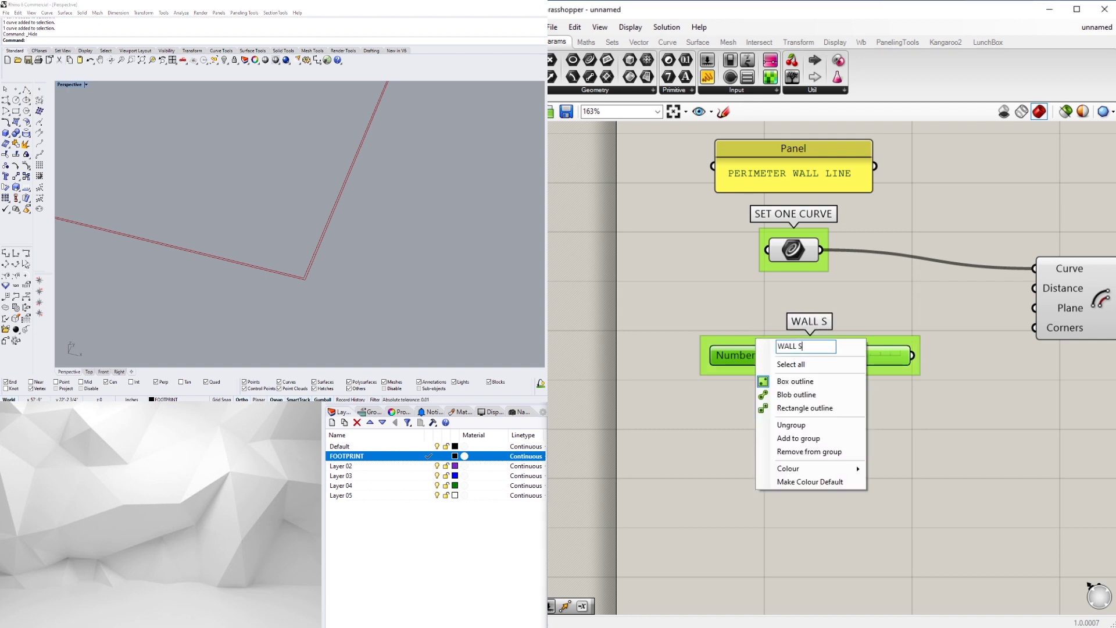
text(TUD)
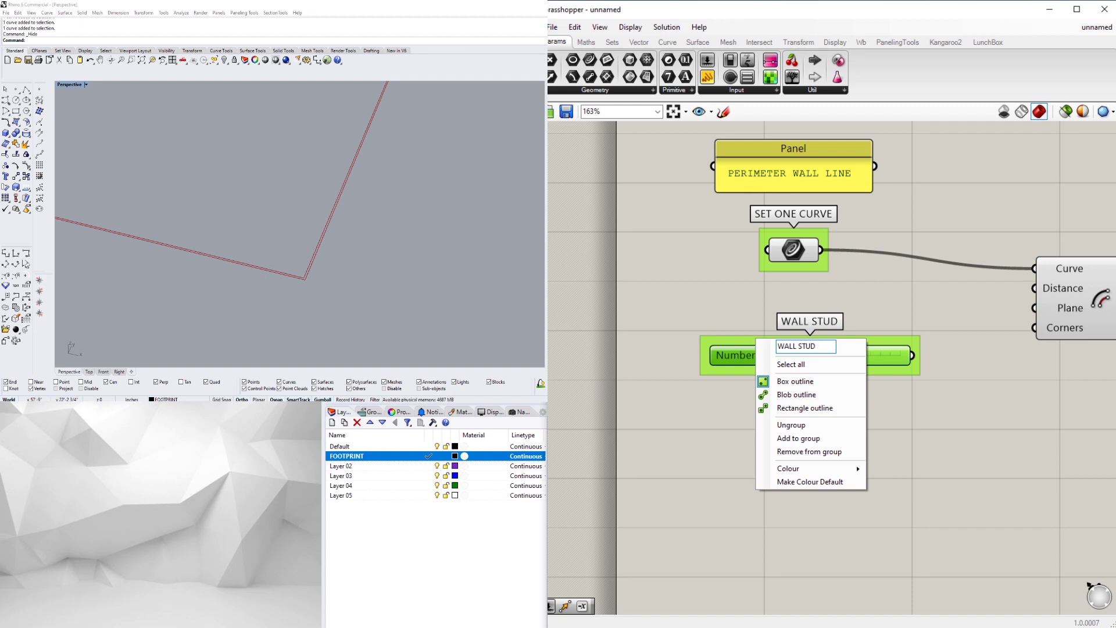
text(SIZE)
key(Return)
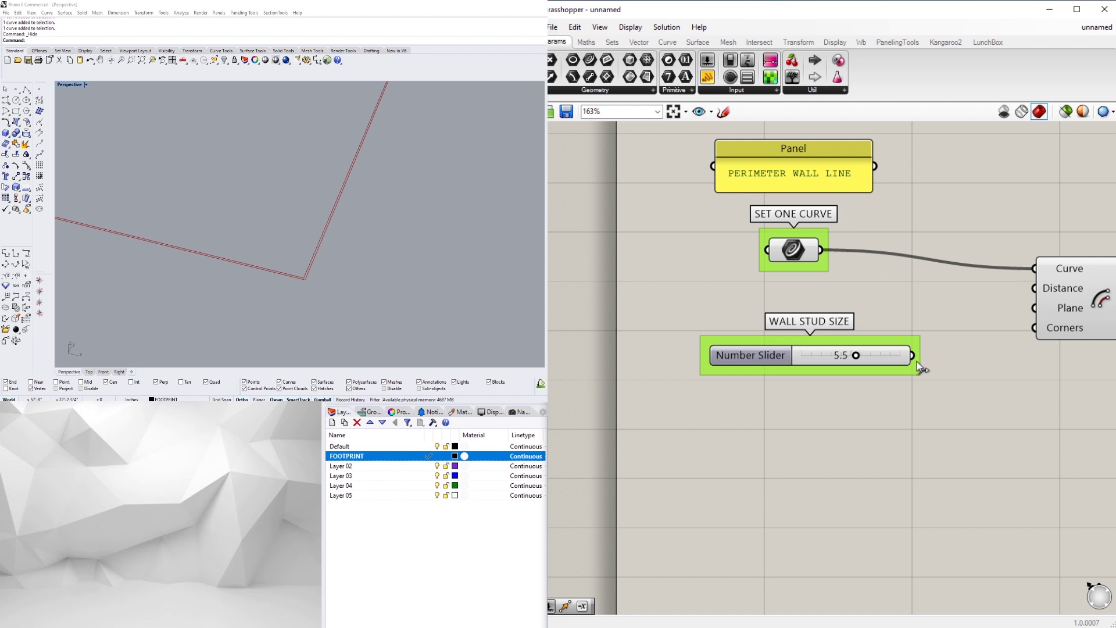
Wire the WALL STUD SIZE slider into the Offset Curve's Distance input and place it just below the Curve parameter.
drag(911, 355, 1034, 288)
drag(755, 363, 797, 319)
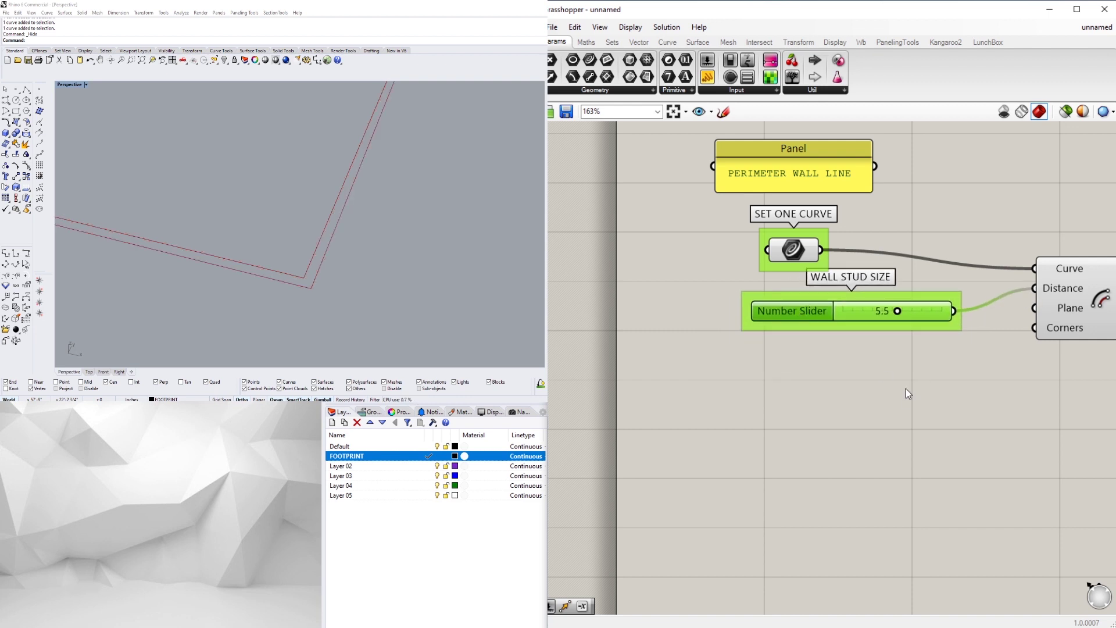
right_drag(905, 388, 697, 403)
scroll(882, 360, down, 2)
drag(865, 337, 834, 340)
click(877, 383)
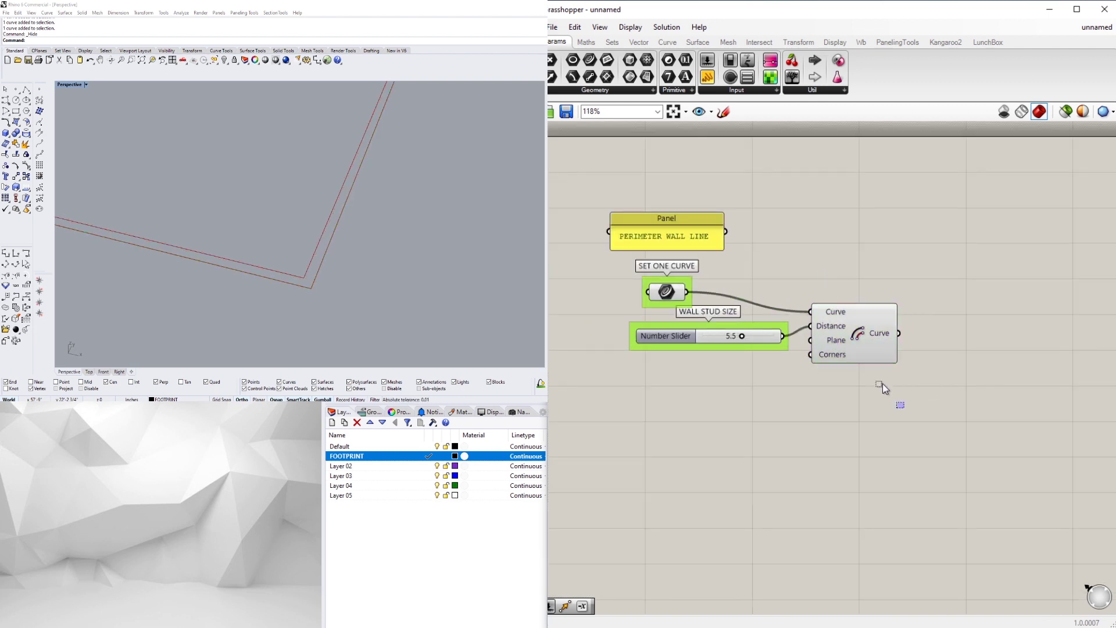
Tidy the layout by bringing Offset Curve closer to its inputs and repositioning the components beneath the PERIMETER WALL LINE panel.
drag(882, 382, 728, 272)
drag(879, 353, 783, 353)
click(838, 384)
right_drag(837, 383, 932, 396)
scroll(930, 397, down, 3)
scroll(883, 386, up, 2)
drag(961, 434, 688, 244)
drag(790, 271, 845, 231)
click(972, 349)
right_drag(972, 348, 842, 348)
Add a Boundary Surfaces component, feed both the offset and the original curve into Edges, and flatten that input.
click(394, 256)
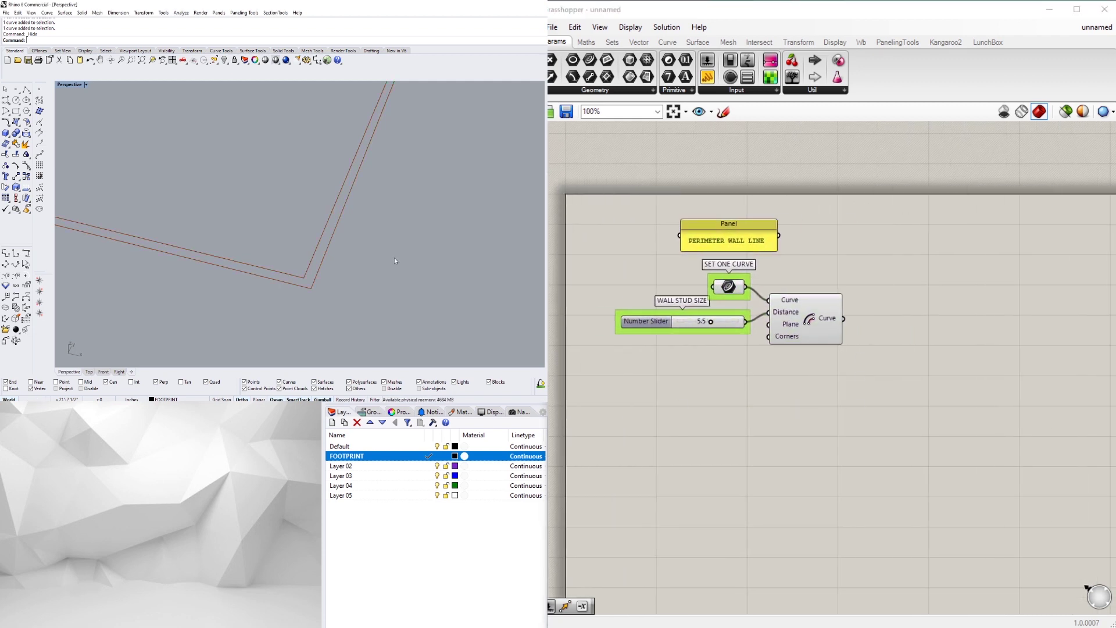
scroll(368, 264, down, 3)
scroll(361, 264, up, 2)
scroll(842, 320, up, 2)
double_click(926, 332)
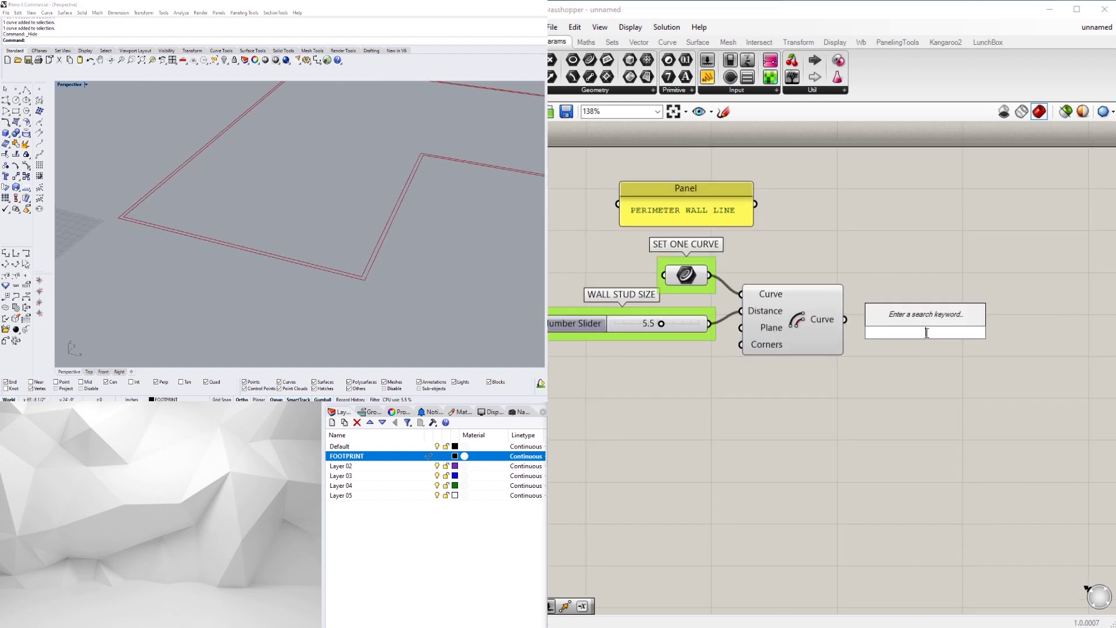
text(boundary)
key(Return)
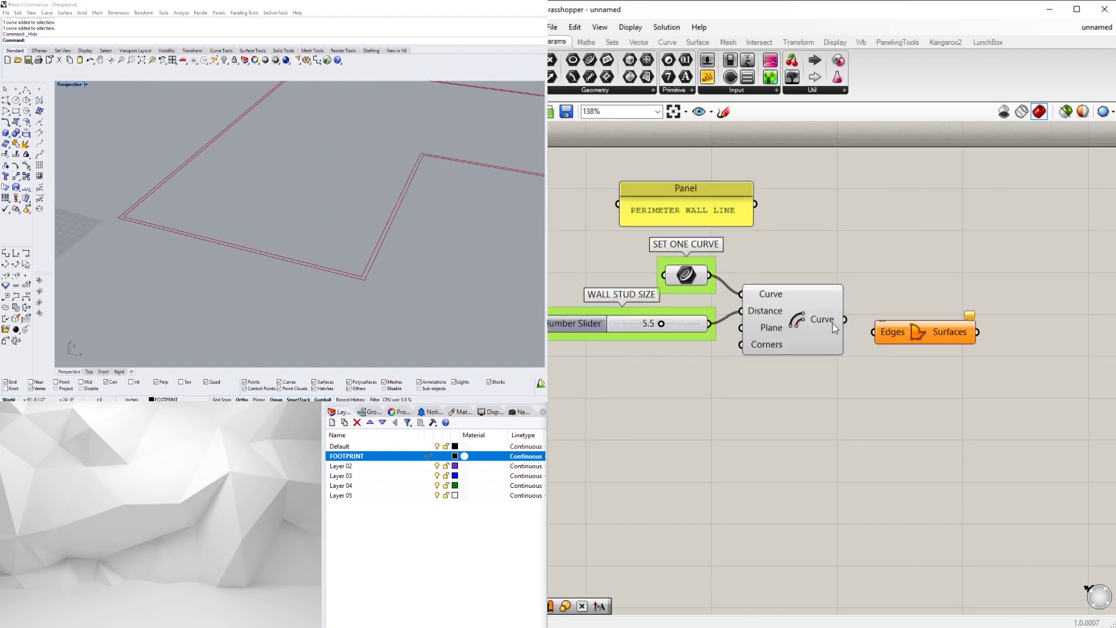
drag(844, 319, 936, 305)
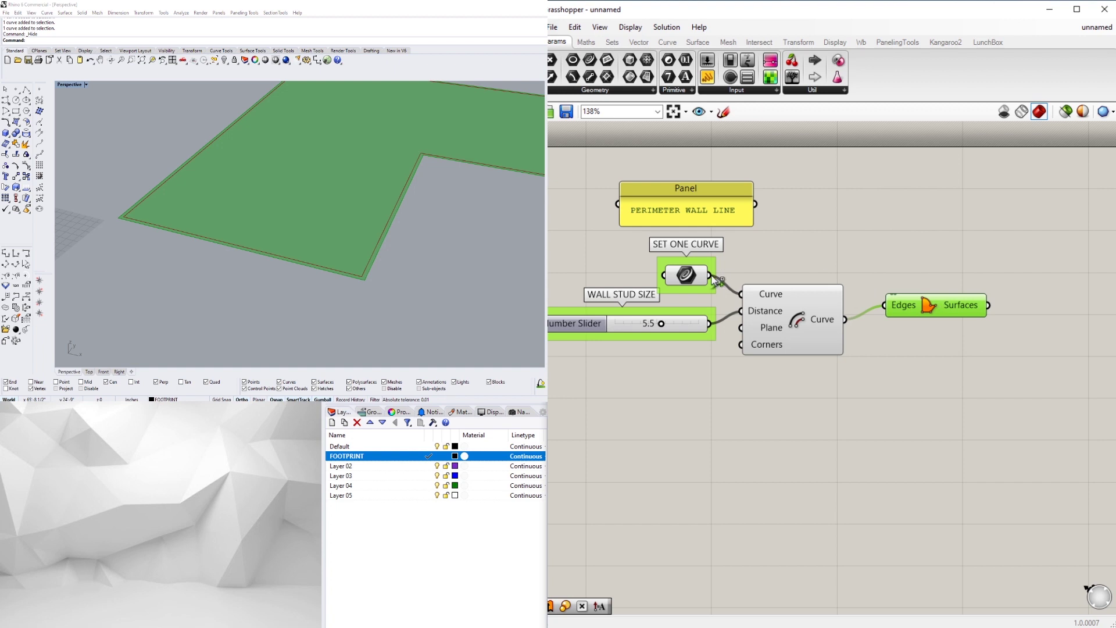
shift+drag(710, 275, 932, 275)
right_click(889, 305)
click(924, 399)
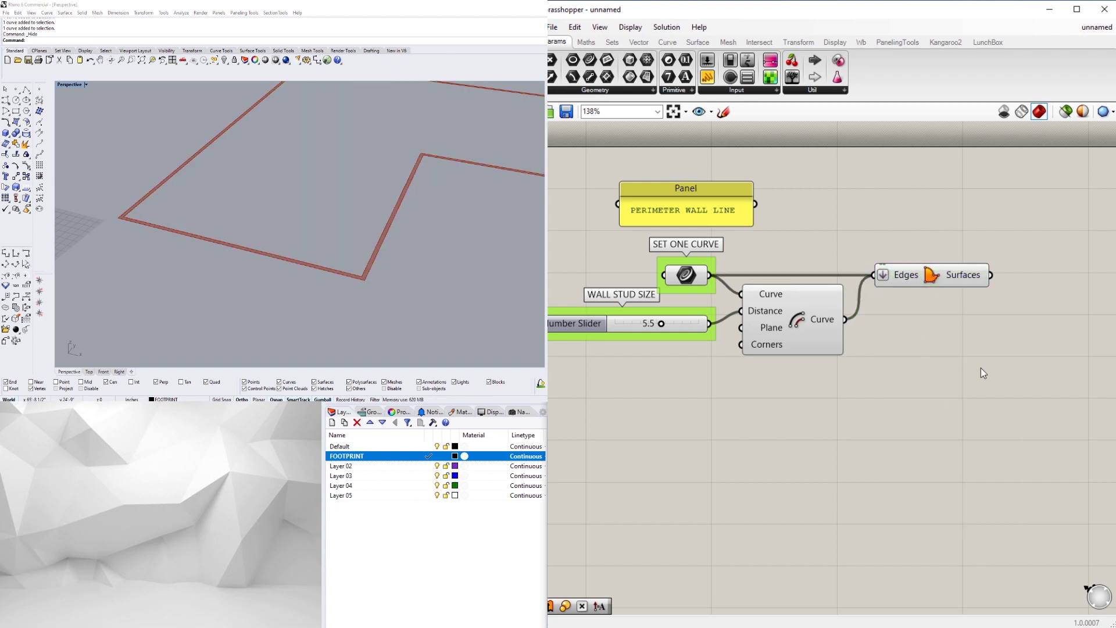
Add an Extrude component and wire the boundary surfaces into its Base input.
scroll(981, 368, down, 2)
double_click(919, 356)
text(EX)
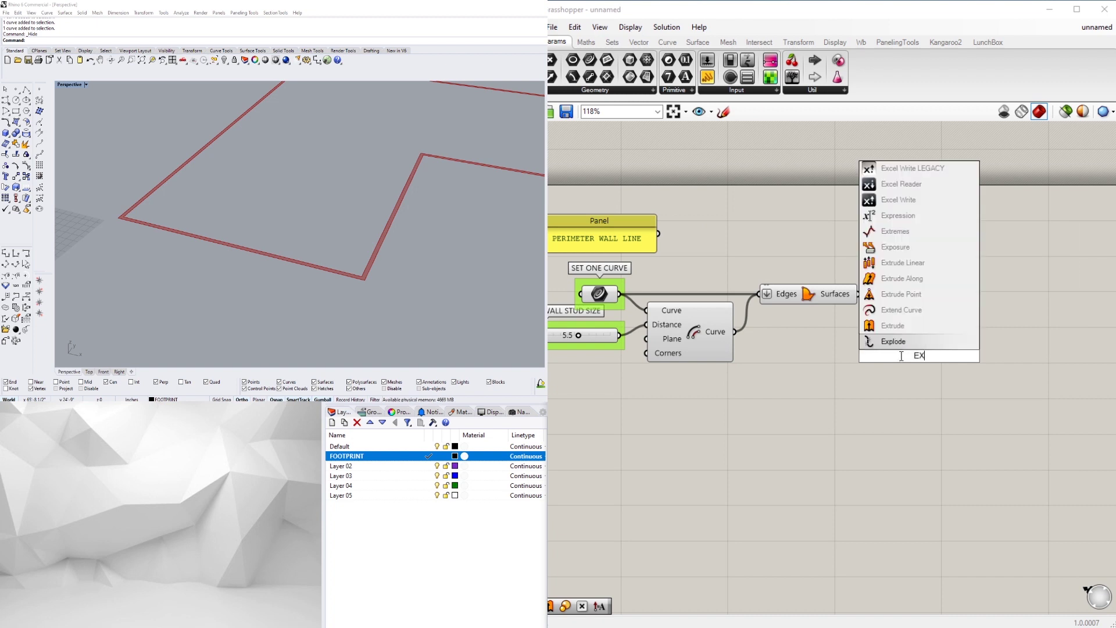
text(TR)
click(899, 344)
drag(885, 354, 884, 278)
drag(901, 297, 944, 316)
Add a Unit Z vector, wire it into Extrude's Direction input and place it below Boundary Surfaces.
double_click(763, 383)
text(Z)
click(761, 371)
scroll(765, 377, up, 2)
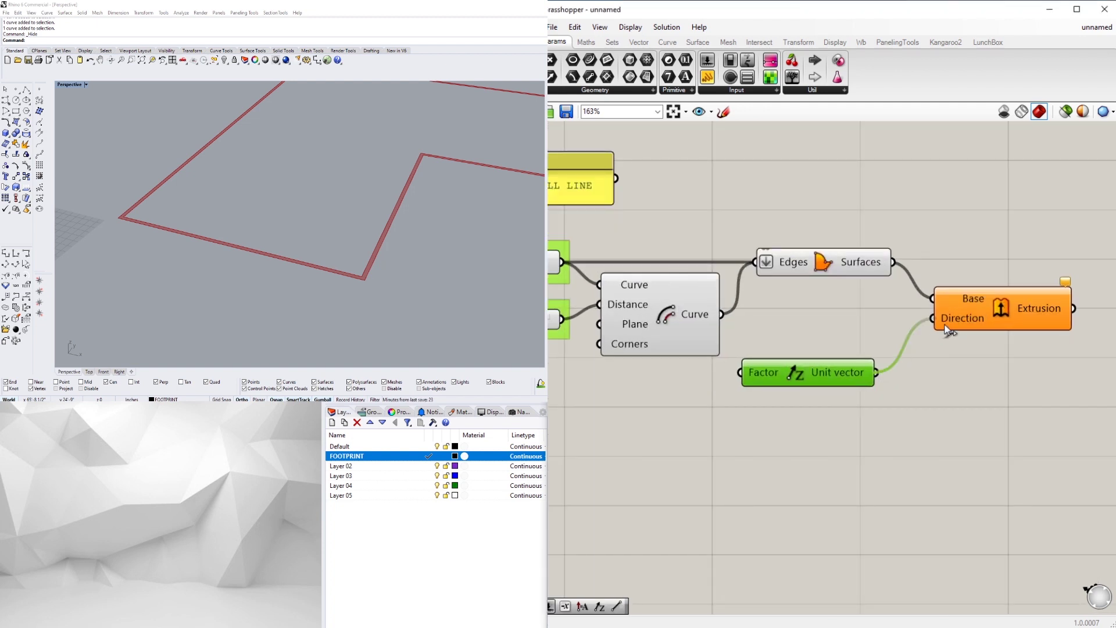
click(980, 302)
drag(832, 371, 856, 366)
Add a 10.5 number slider below the WALL STUD SIZE group and a Multiplication component beside it.
scroll(859, 439, down, 8)
scroll(749, 443, up, 6)
double_click(739, 430)
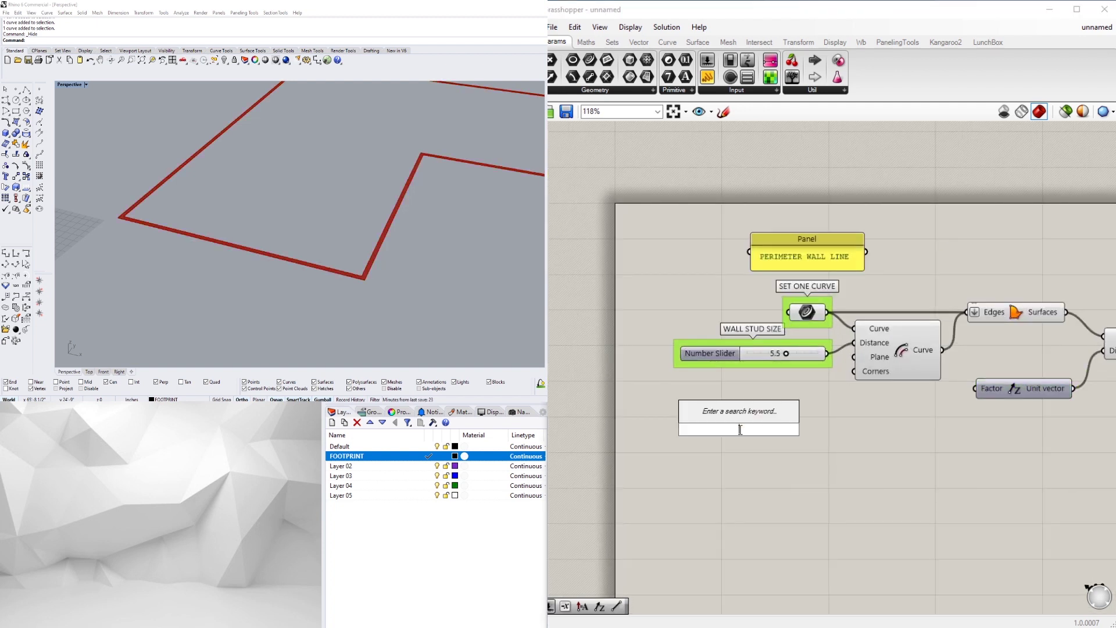
text(10.5)
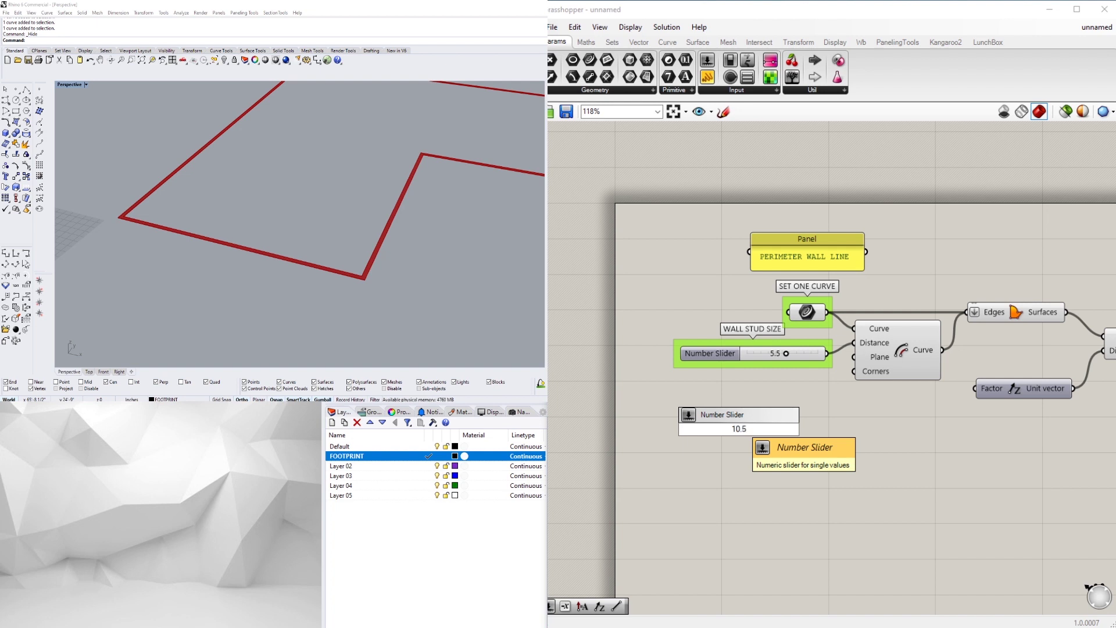
key(Return)
scroll(731, 411, up, 2)
double_click(857, 454)
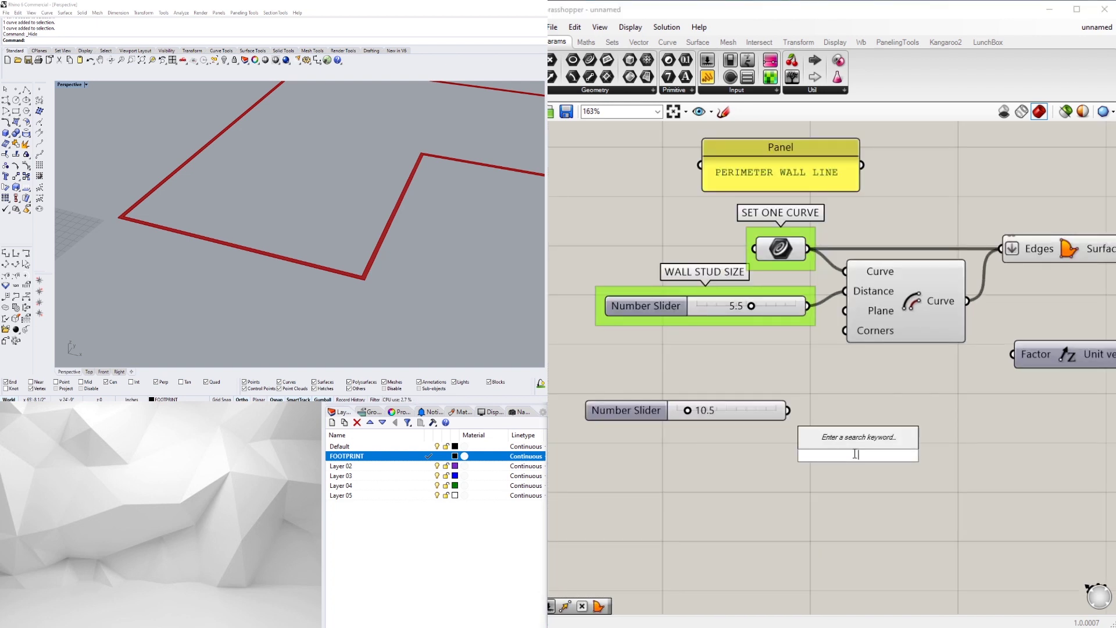
text(*)
key(Return)
Duplicate the PERIMETER WALL LINE panel next to the Multiplication component and change the copy's text to 12.
double_click(687, 485)
click(789, 446)
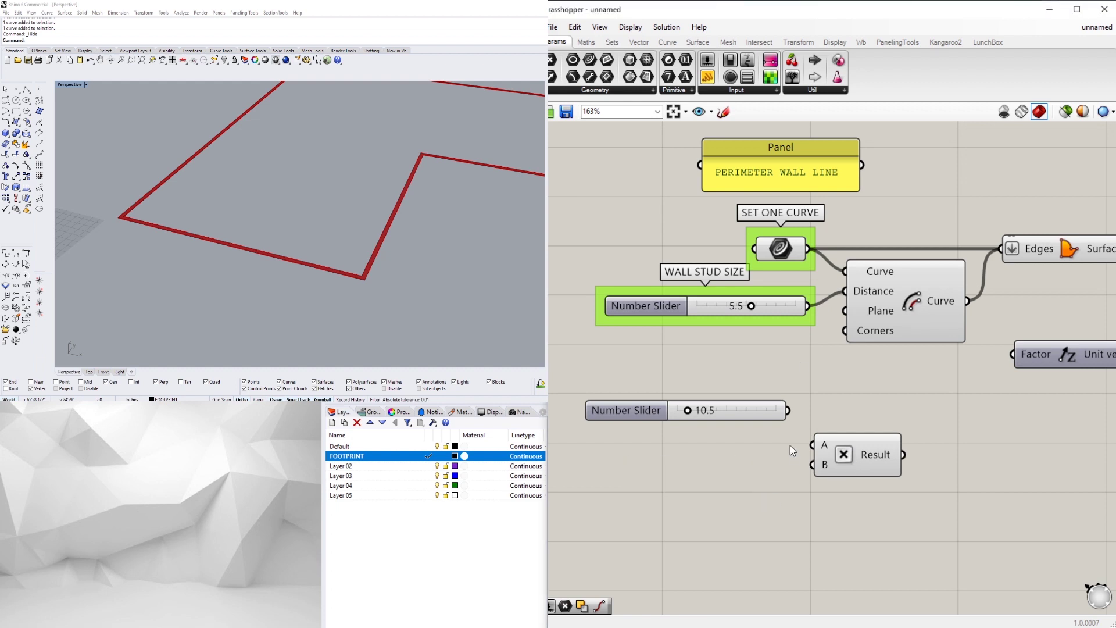
click(815, 175)
key(ctrl+c)
key(ctrl+v)
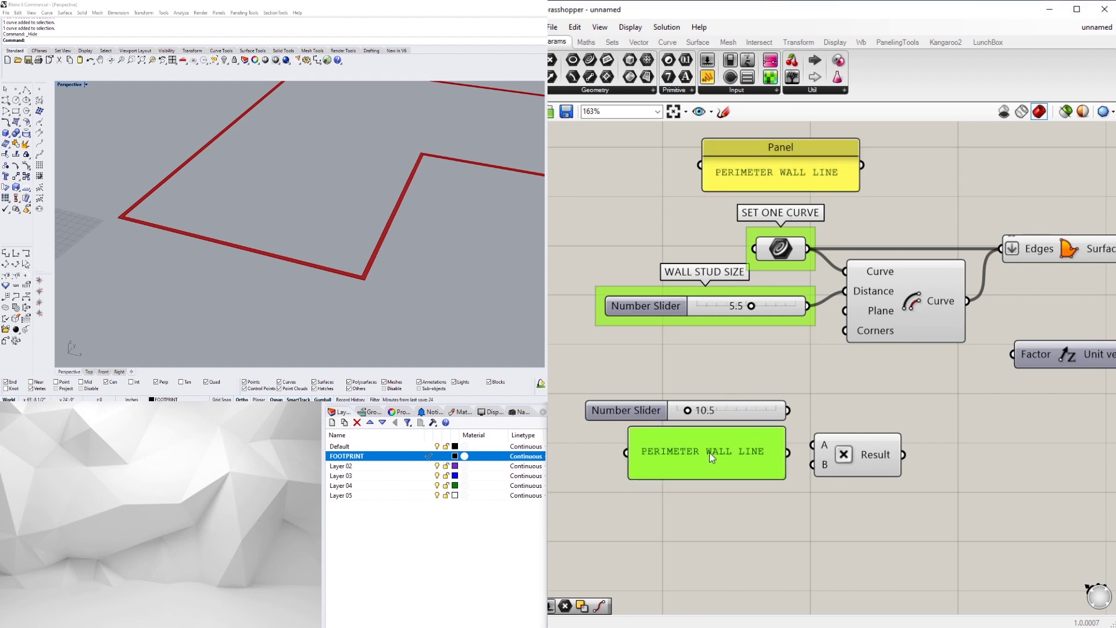
double_click(709, 452)
key(ctrl+a)
text(12)
click(742, 547)
Shrink the 12 panel beside Multiplication's B input and wire the 10.5 slider into input A.
drag(628, 426, 782, 472)
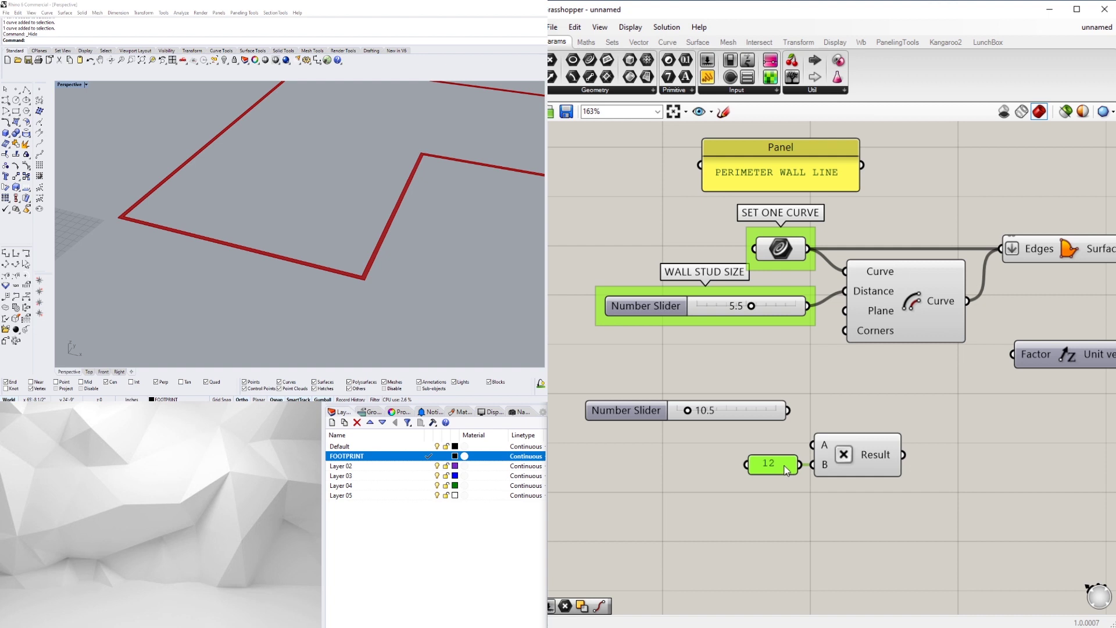
drag(628, 410, 641, 433)
drag(795, 436, 812, 444)
Put the 10.5 slider in its own group and name the group WALL HEIGHT IN FEET.
right_drag(739, 455, 857, 468)
click(743, 397)
click(751, 441)
key(ctrl+g)
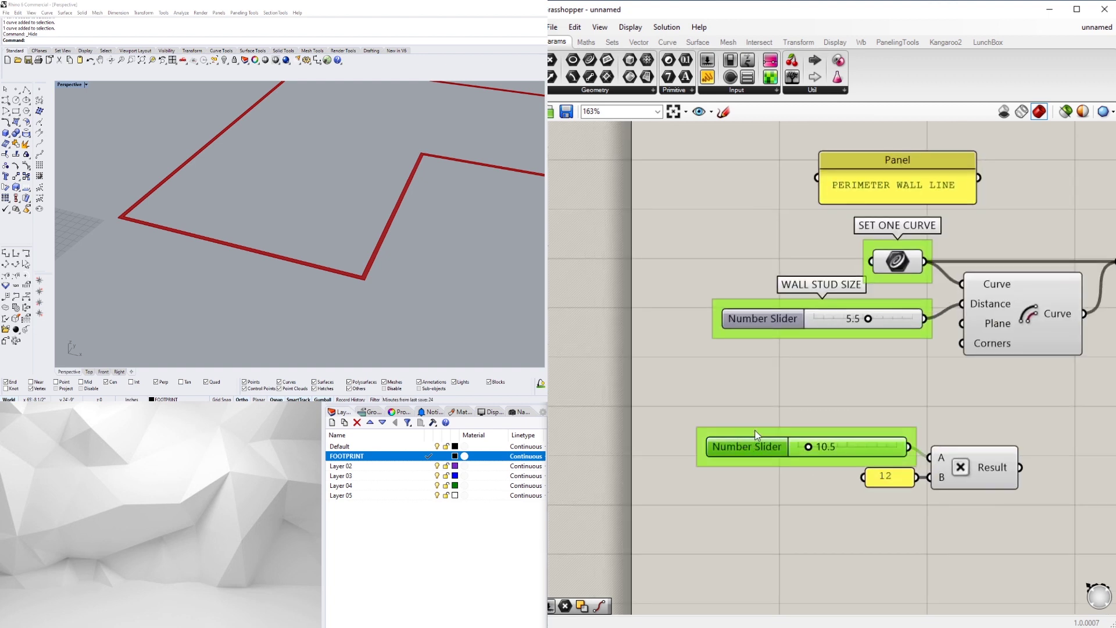
right_click(755, 431)
text(WALL HEIGHT IN FEET)
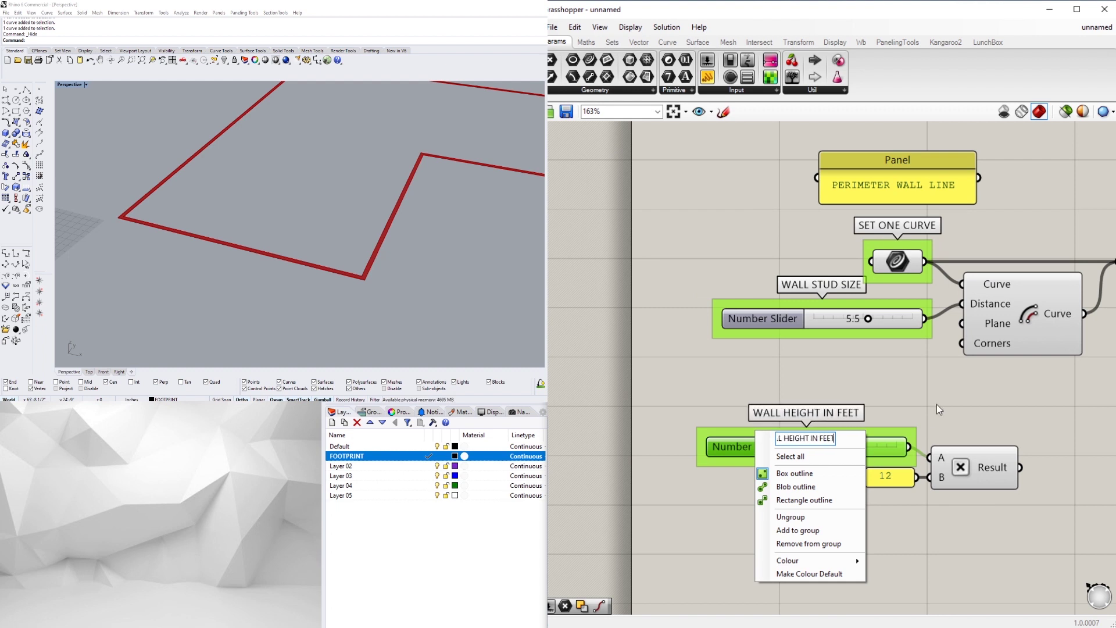
Move the wall height slider, the 12 panel and the Multiplication component up beneath the WALL STUD SIZE group.
scroll(936, 404, down, 2)
drag(967, 512, 692, 362)
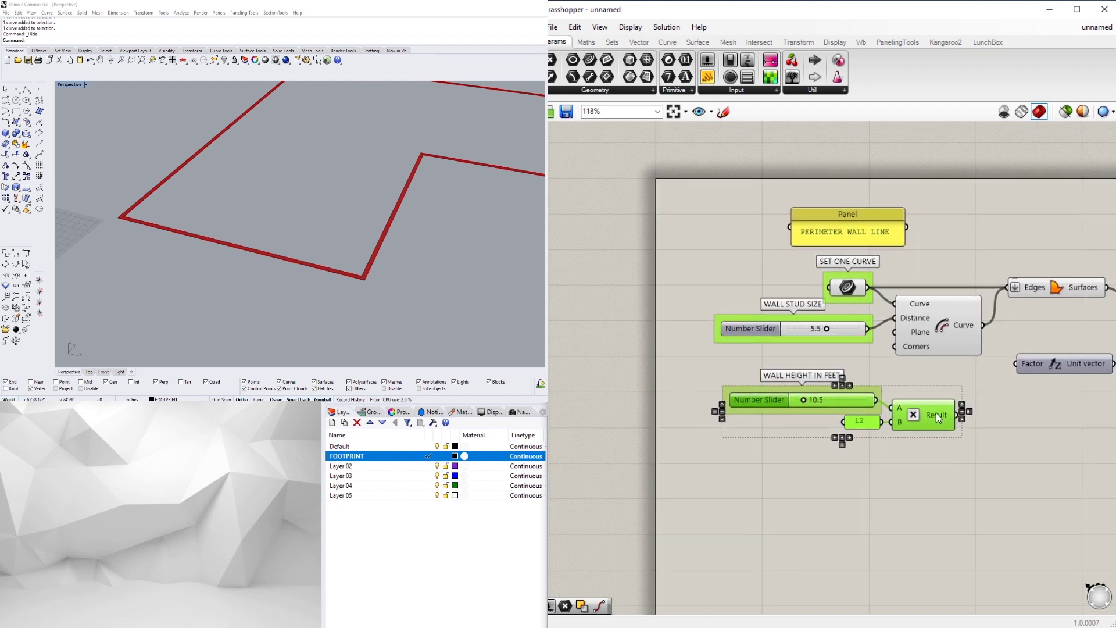
drag(938, 417, 931, 393)
click(966, 435)
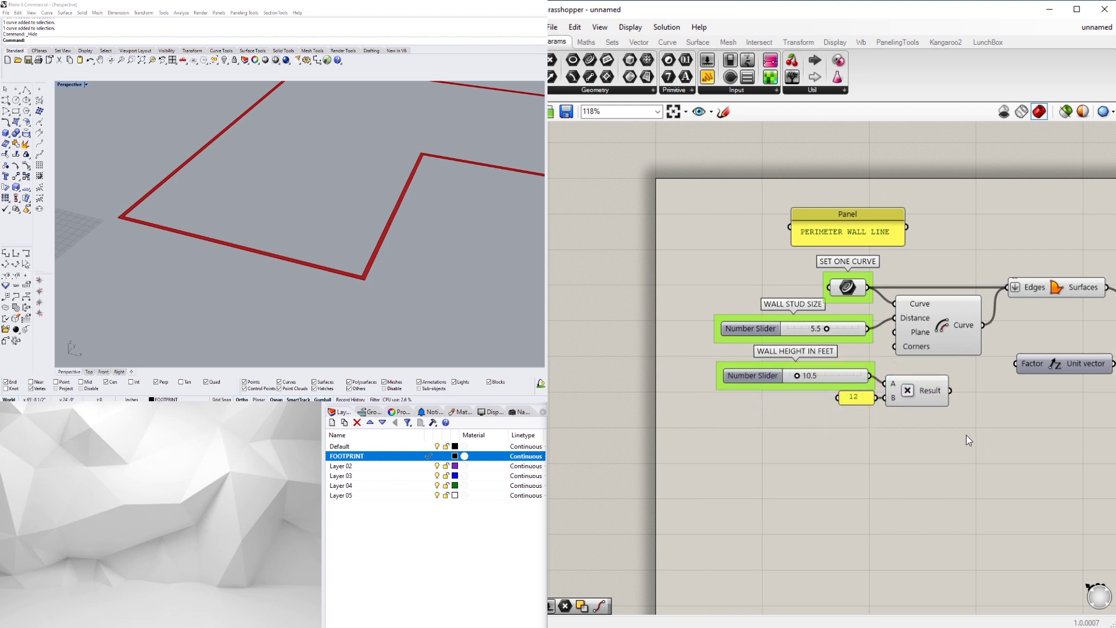
drag(966, 452, 788, 354)
drag(920, 391, 921, 403)
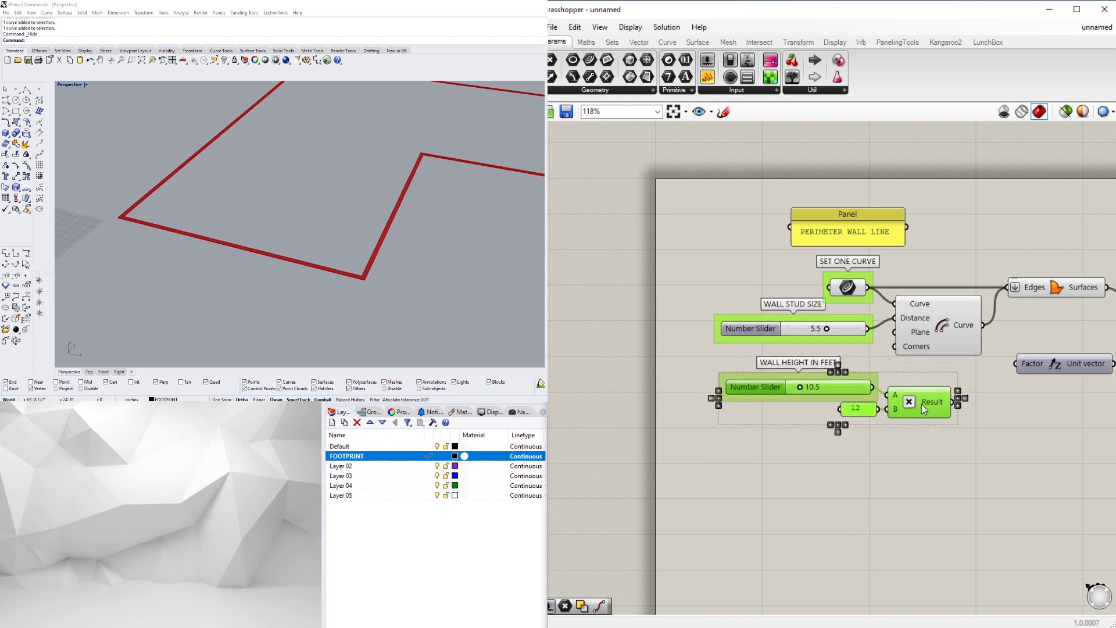
Wire the Multiplication result into the Unit Z factor and turn off the preview of the Boundary Surfaces component.
scroll(872, 419, up, 2)
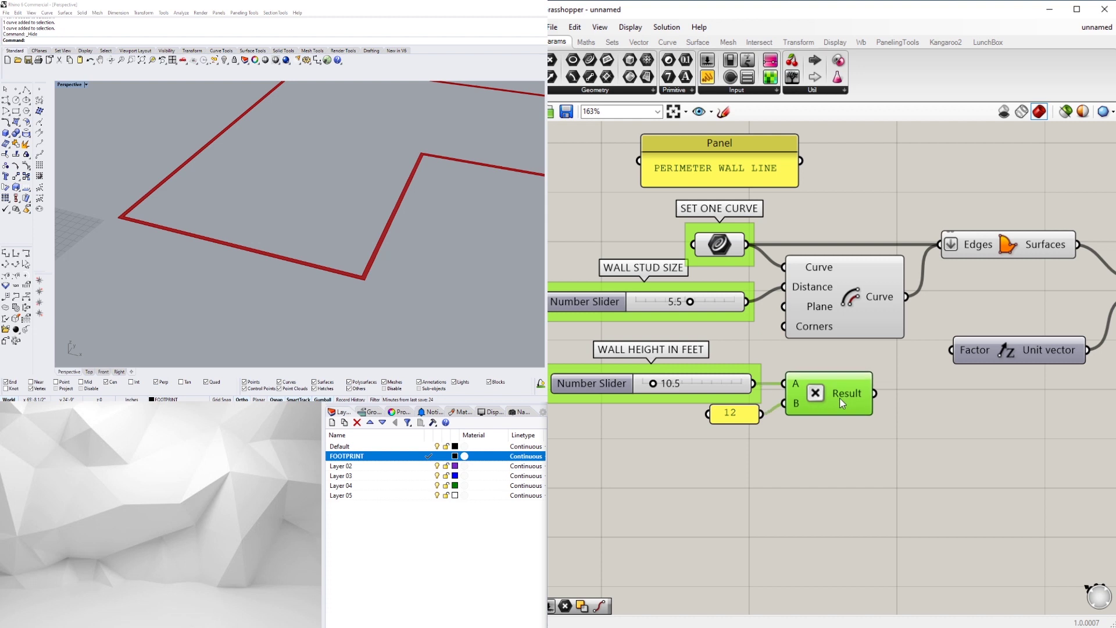
click(1014, 426)
scroll(917, 399, down, 1)
right_drag(1014, 425, 784, 411)
right_click(726, 260)
click(734, 281)
right_drag(325, 215, 374, 221)
scroll(383, 205, down, 4)
click(720, 190)
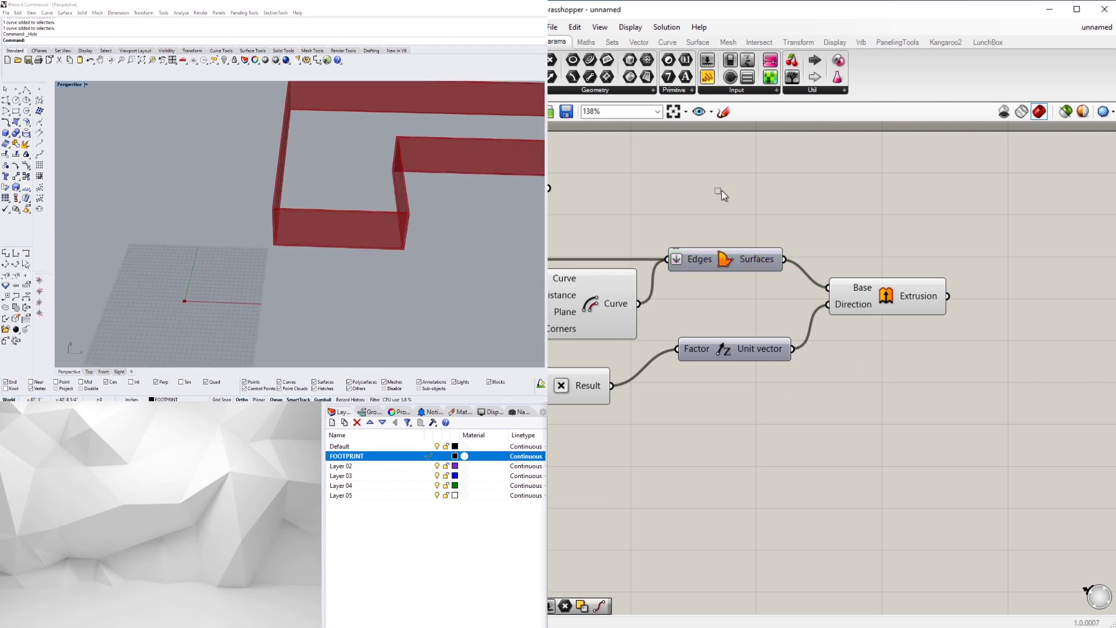
Inspect the extruded wall's inner corner and add a second Offset Curve component above the perimeter wall definition.
scroll(773, 262, down, 1)
right_drag(773, 261, 811, 392)
right_drag(407, 192, 207, 202)
scroll(208, 201, up, 8)
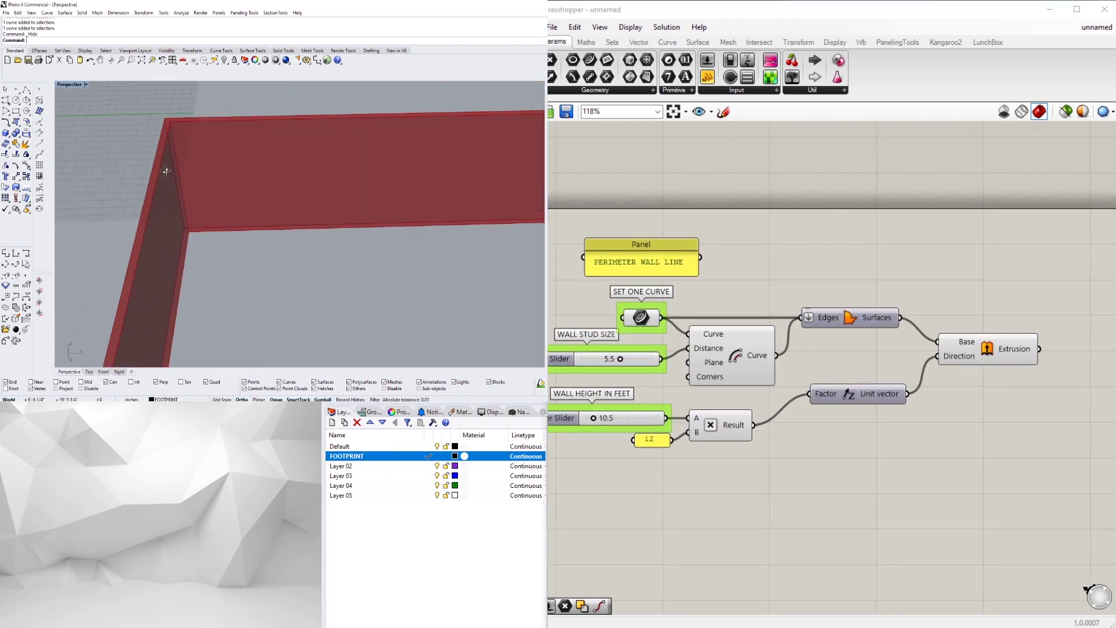
right_drag(715, 302, 818, 314)
click(849, 354)
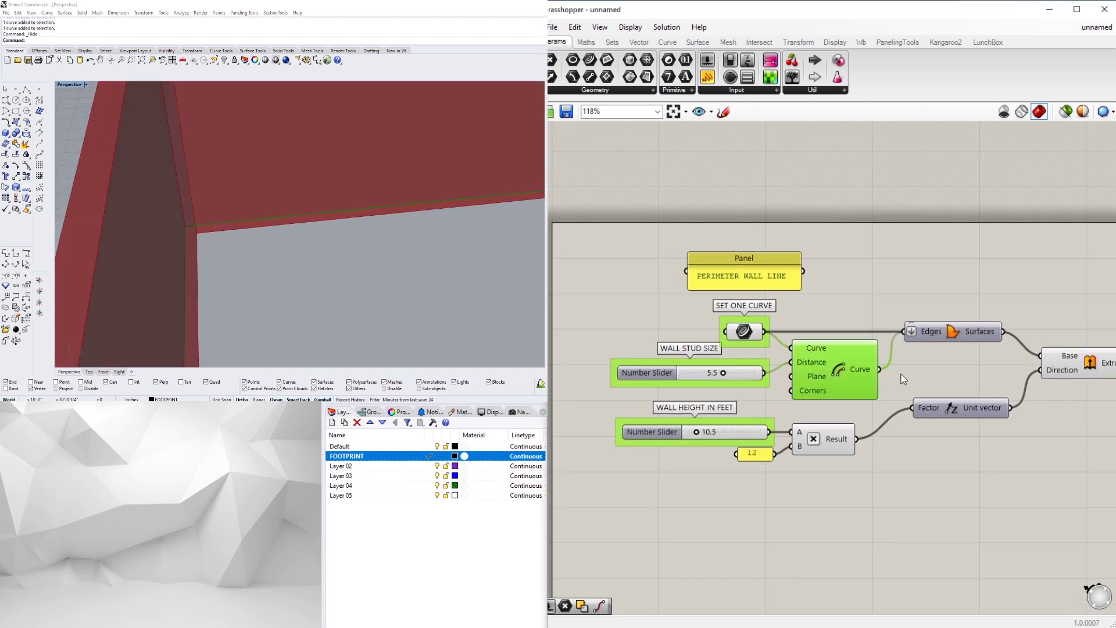
right_drag(846, 354, 696, 320)
double_click(688, 264)
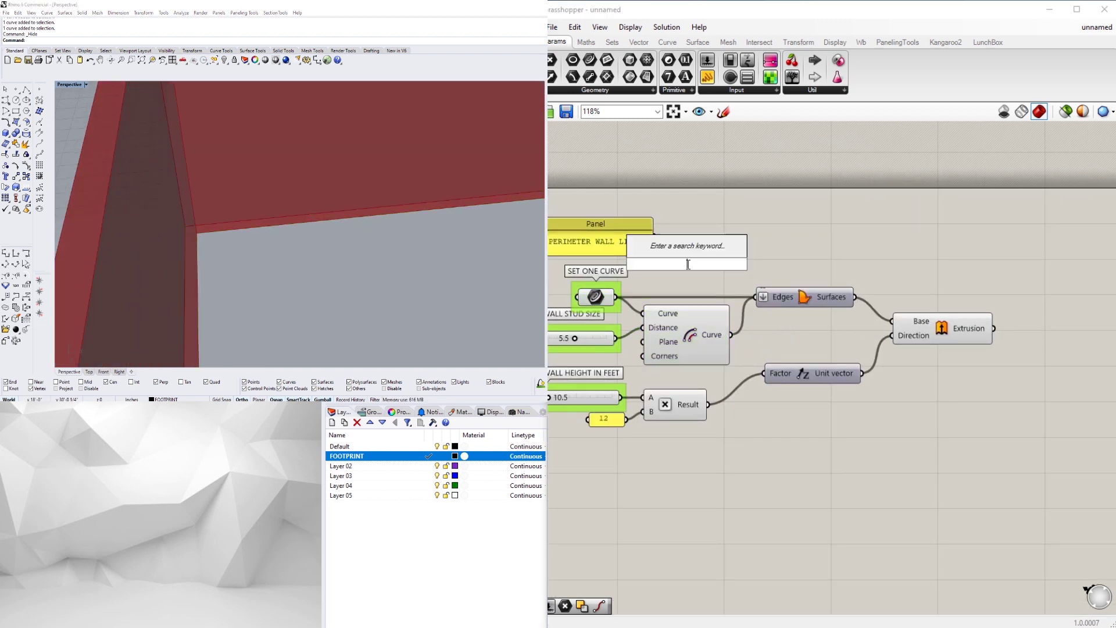
text(offset)
key(Return)
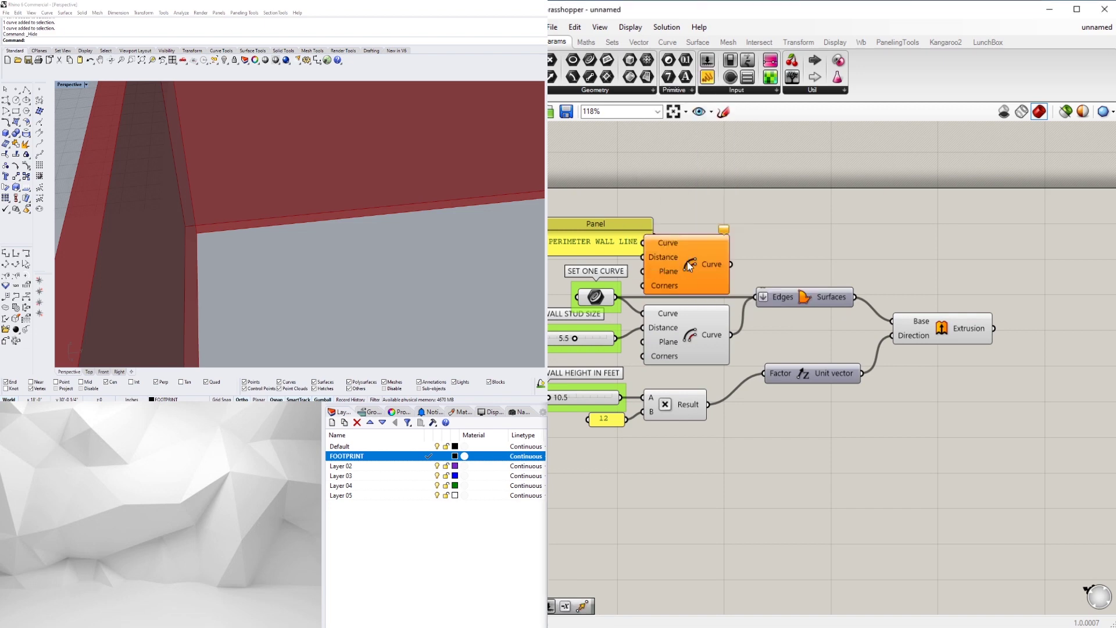
drag(686, 260, 765, 243)
Wire the SET ONE CURVE parameter into the new Offset Curve's Curve input and place the component above the Boundary Surfaces.
scroll(765, 243, down, 3)
drag(975, 422, 602, 191)
right_drag(761, 237, 910, 203)
click(882, 267)
drag(910, 203, 906, 291)
scroll(880, 268, up, 2)
Add a Negative component and wire its Result into the Distance input of the new Offset Curve.
double_click(794, 253)
text(NE)
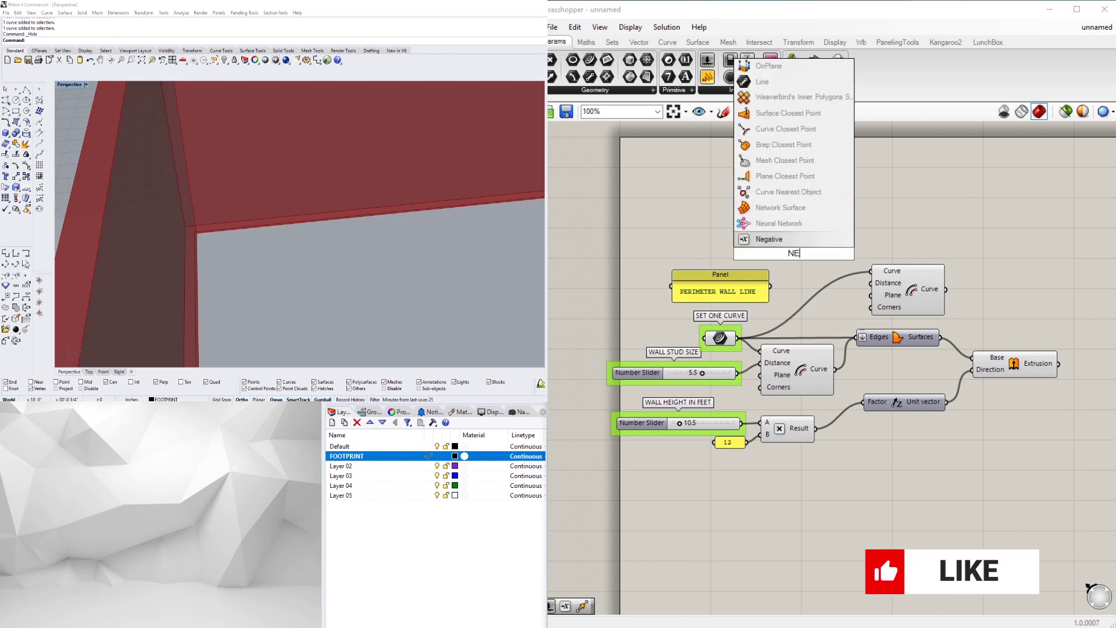
text(G)
click(786, 239)
mouse_move(802, 257)
mouse_down()
mouse_move(818, 299)
mouse_move(820, 258)
mouse_up()
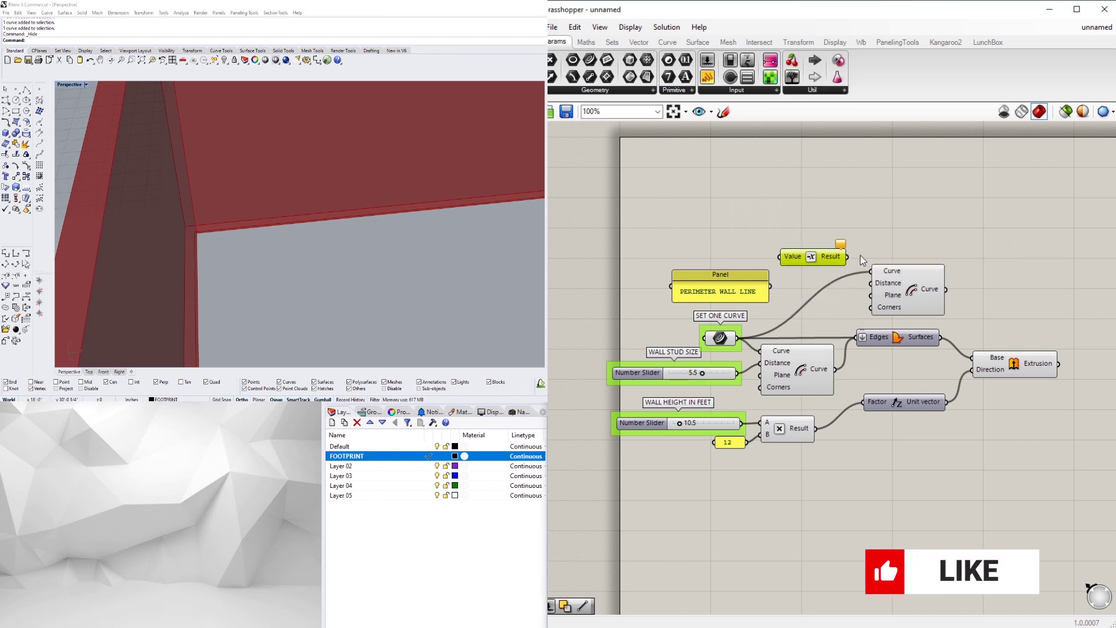
drag(869, 283, 871, 284)
click(713, 249)
right_drag(712, 247, 729, 265)
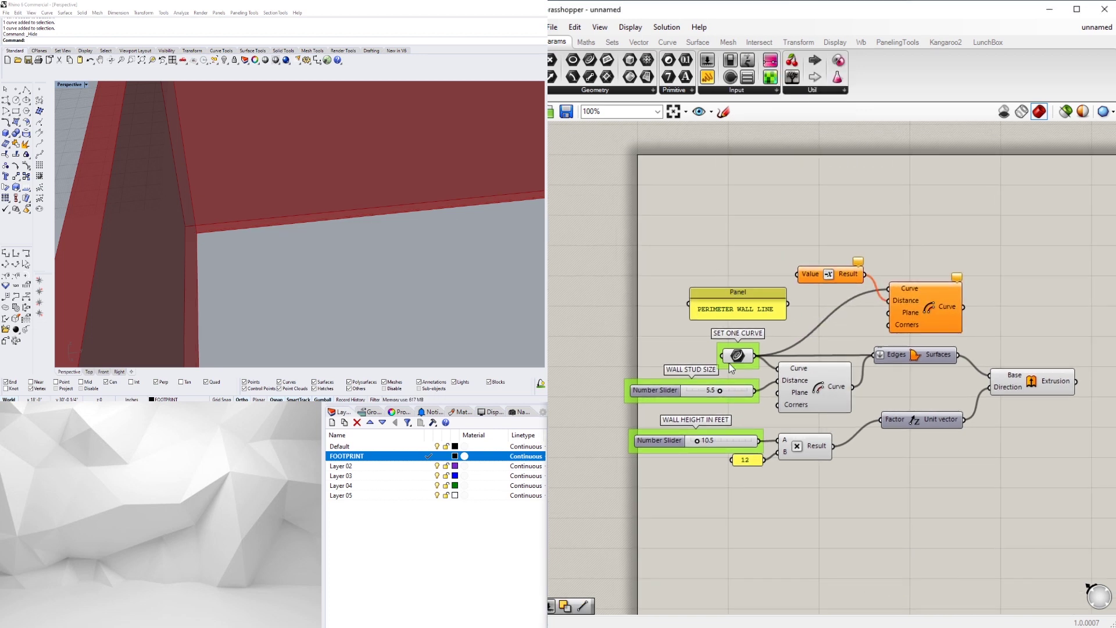
alt+drag(672, 396, 737, 274)
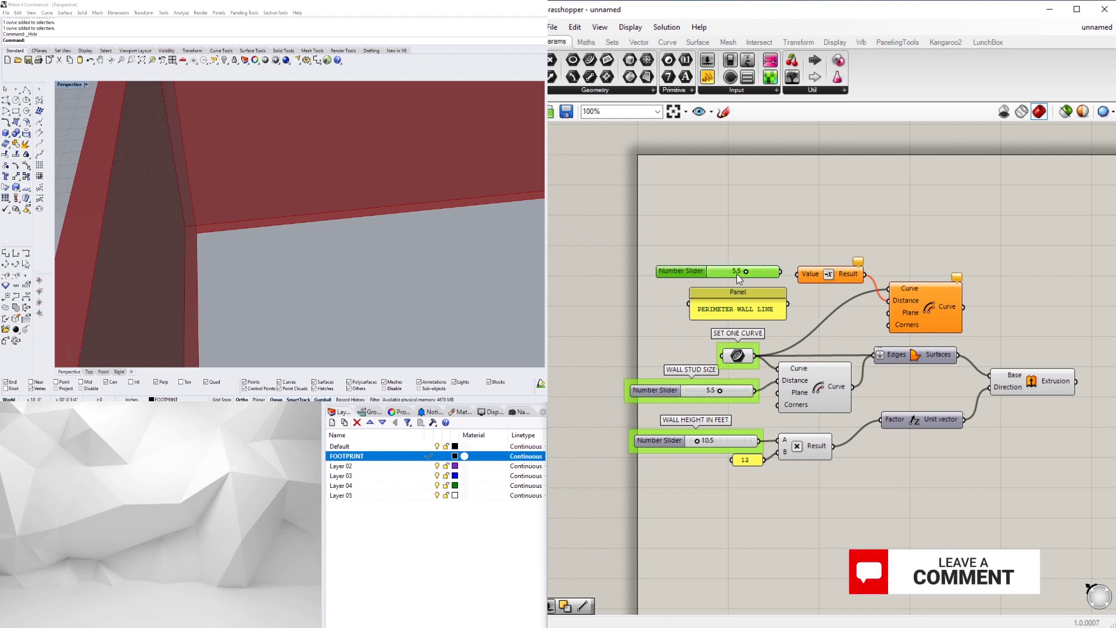
scroll(818, 279, up, 3)
click(816, 278)
click(662, 273)
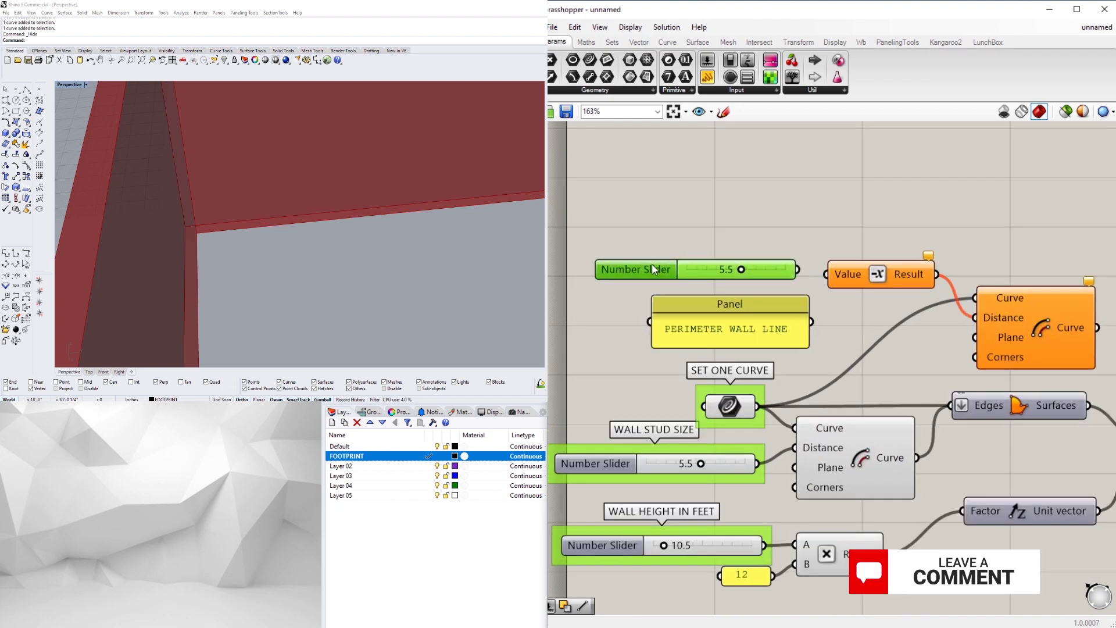
key(Delete)
Create a number slider with the value 0.75 and wire it into the Negative component's Value input.
double_click(668, 260)
text(7)
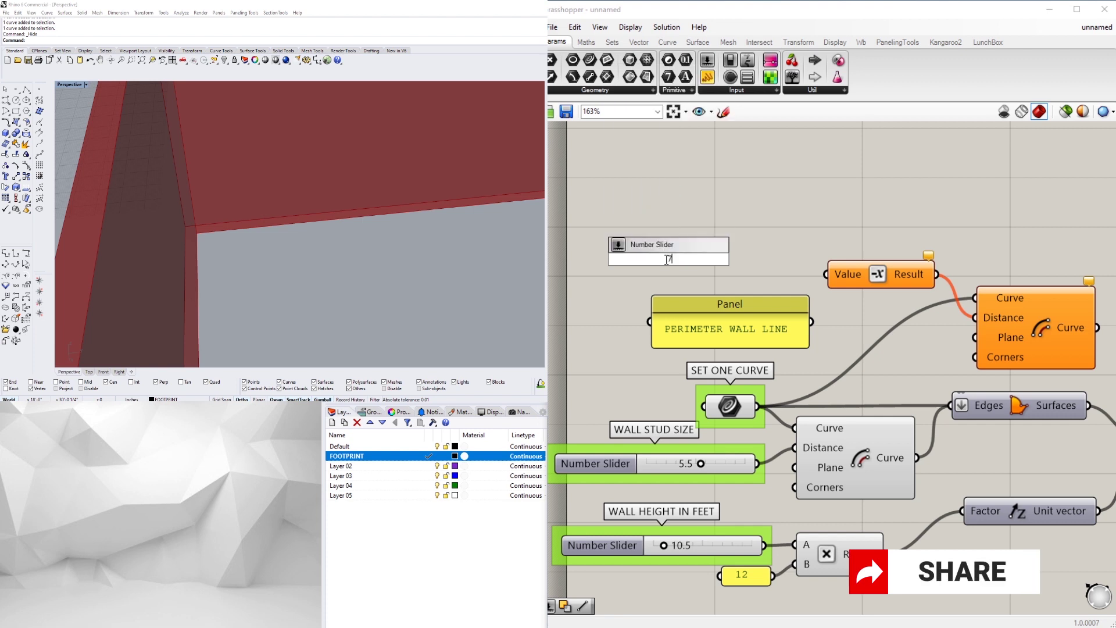
text(5)
key(Return)
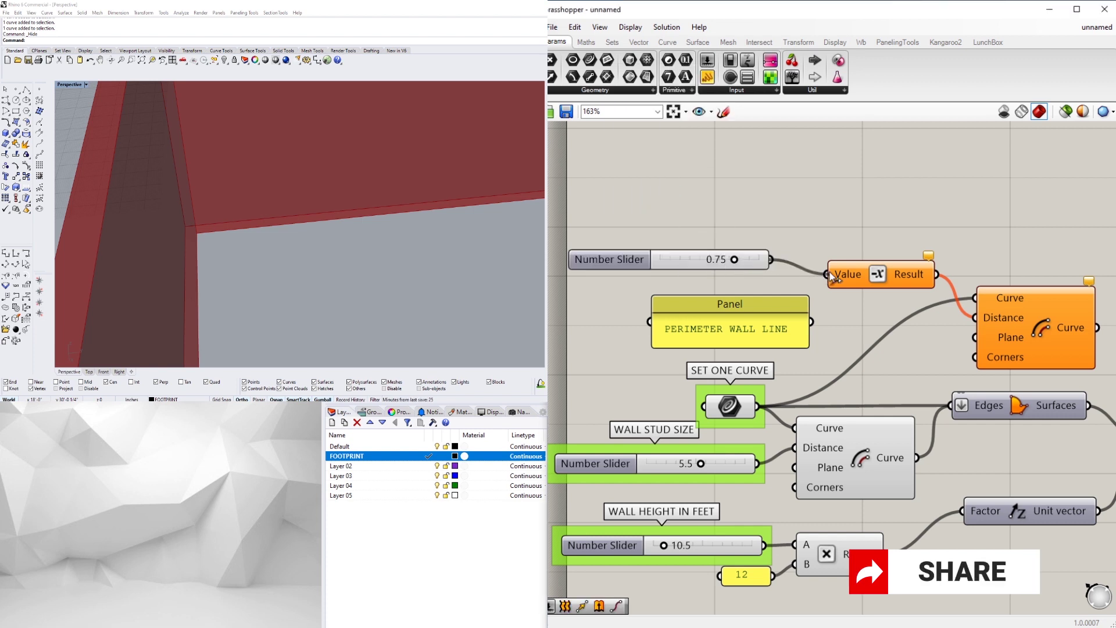
drag(833, 278, 832, 278)
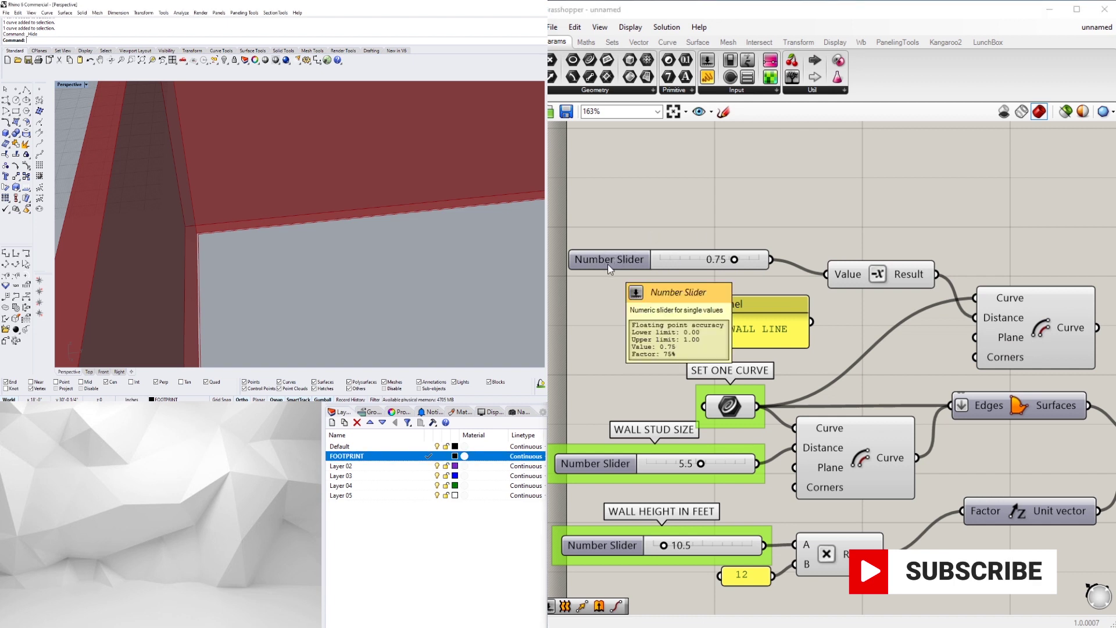
click(707, 77)
click(773, 207)
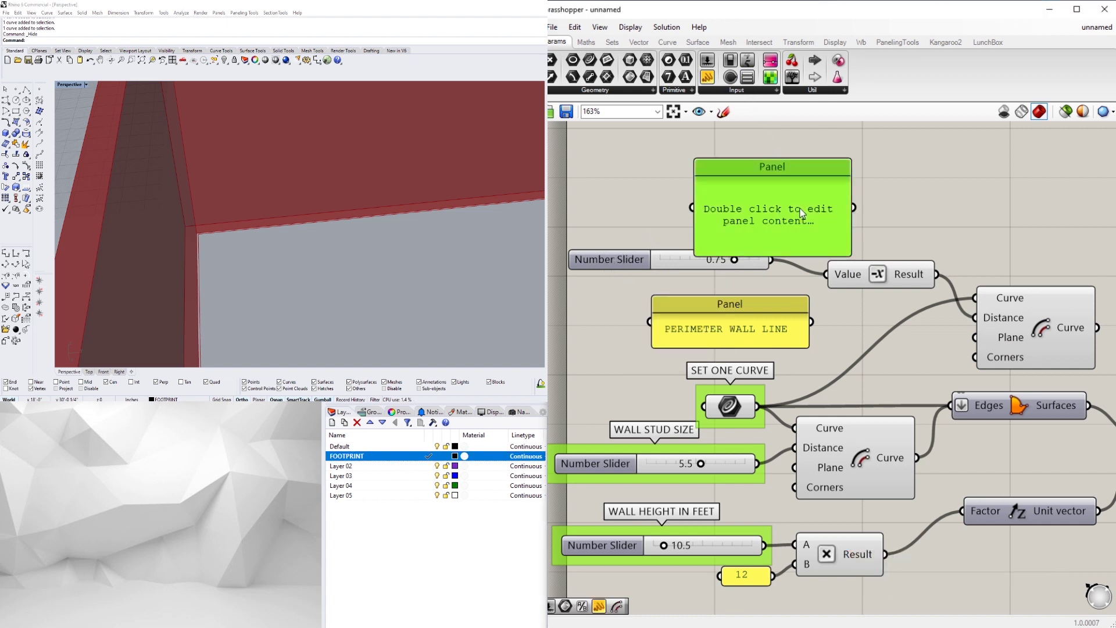
double_click(798, 208)
click(879, 183)
click(808, 197)
key(Delete)
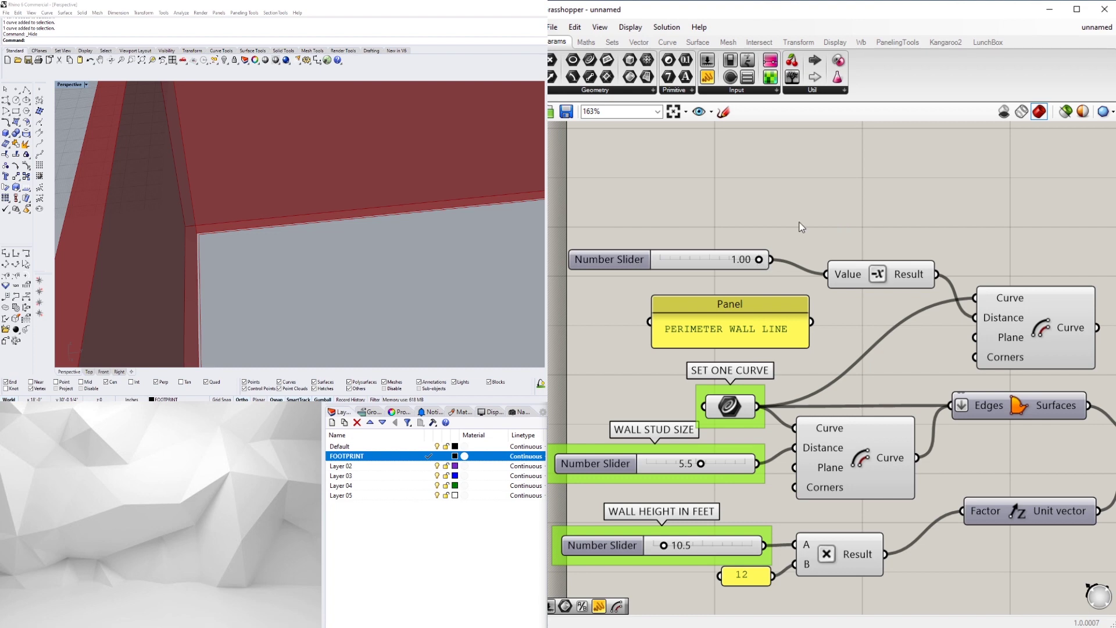
Reposition the PERIMETER WALL LINE panel between the slider feeding the Negative component and the SET ONE CURVE group.
drag(782, 303, 723, 192)
right_drag(801, 276, 668, 248)
click(891, 279)
click(881, 235)
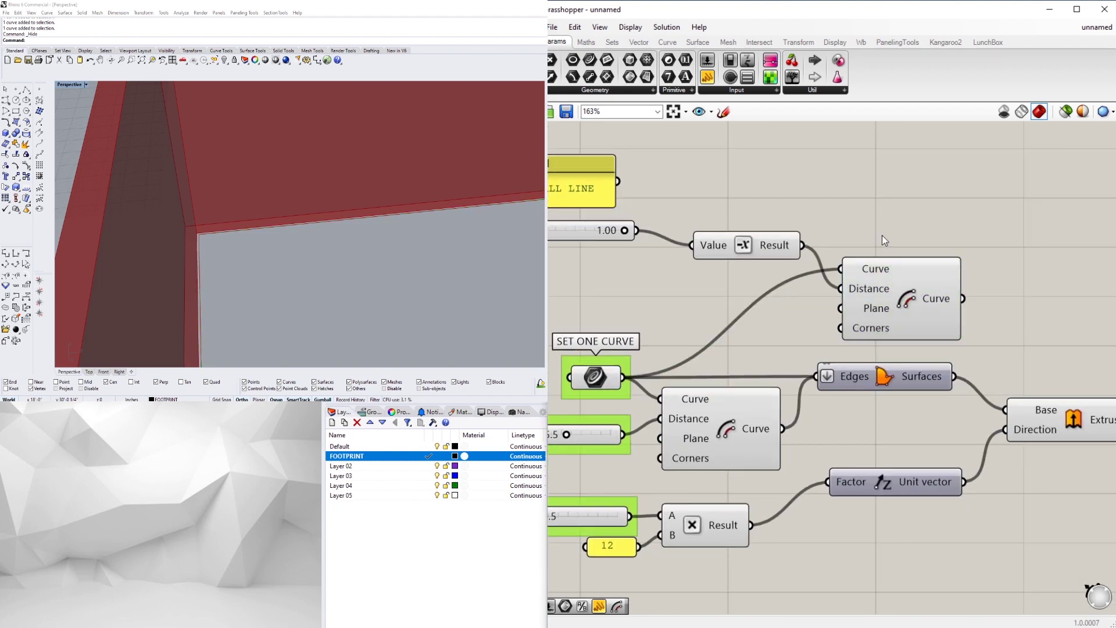
right_drag(636, 193, 819, 236)
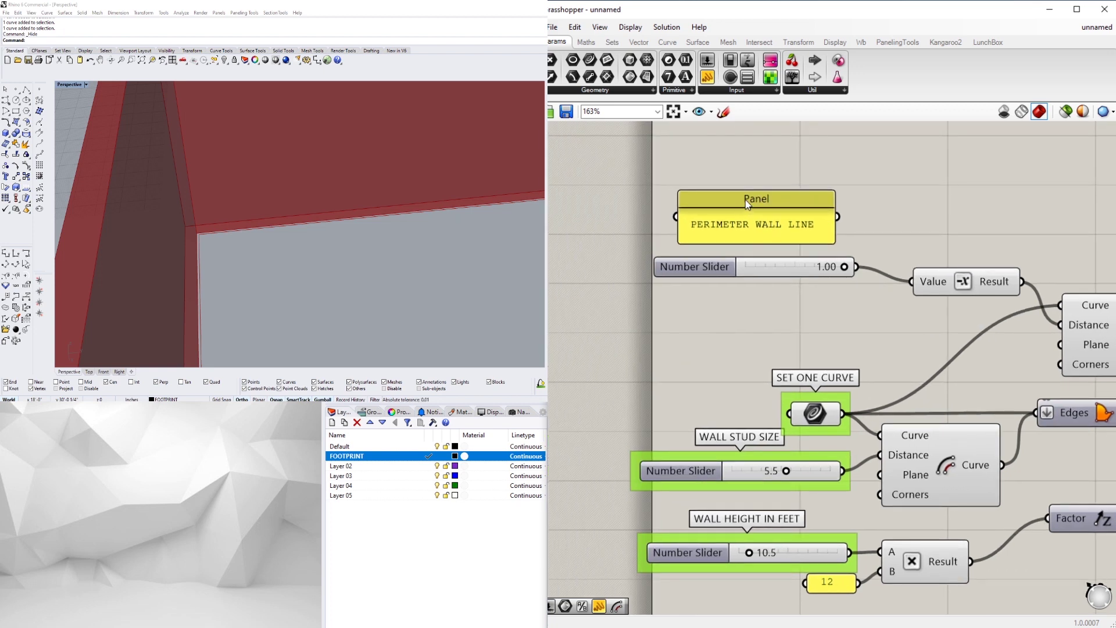
drag(745, 200, 774, 325)
click(884, 208)
right_drag(864, 239, 898, 324)
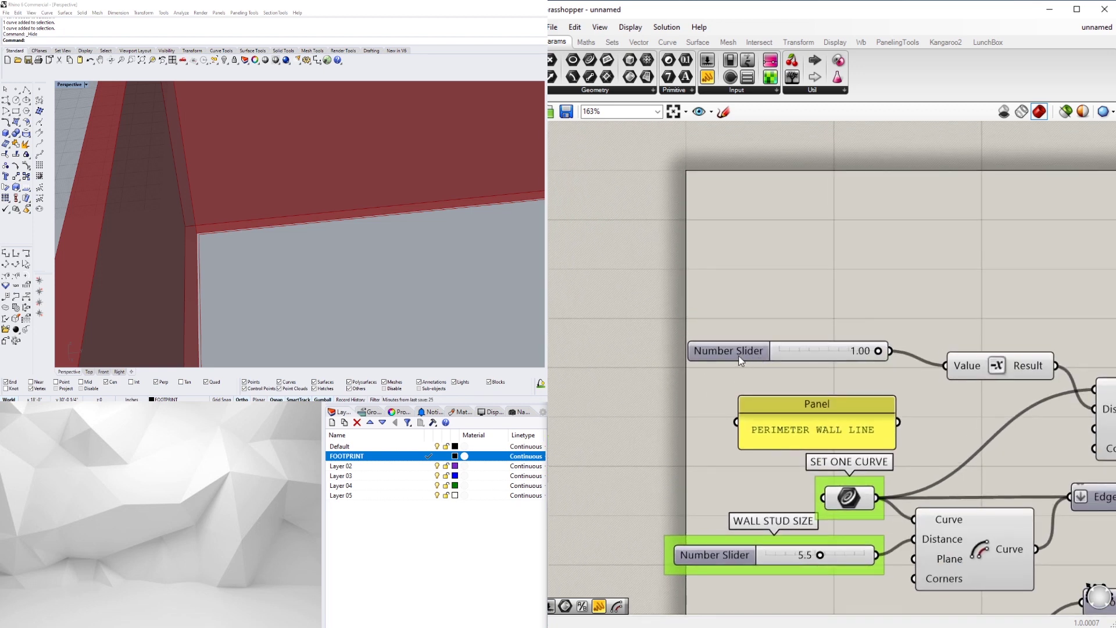
Put the slider feeding the Negative component in its own group and name the group INTERIOR MATERIAL.
click(725, 342)
key(ctrl+g)
right_click(738, 337)
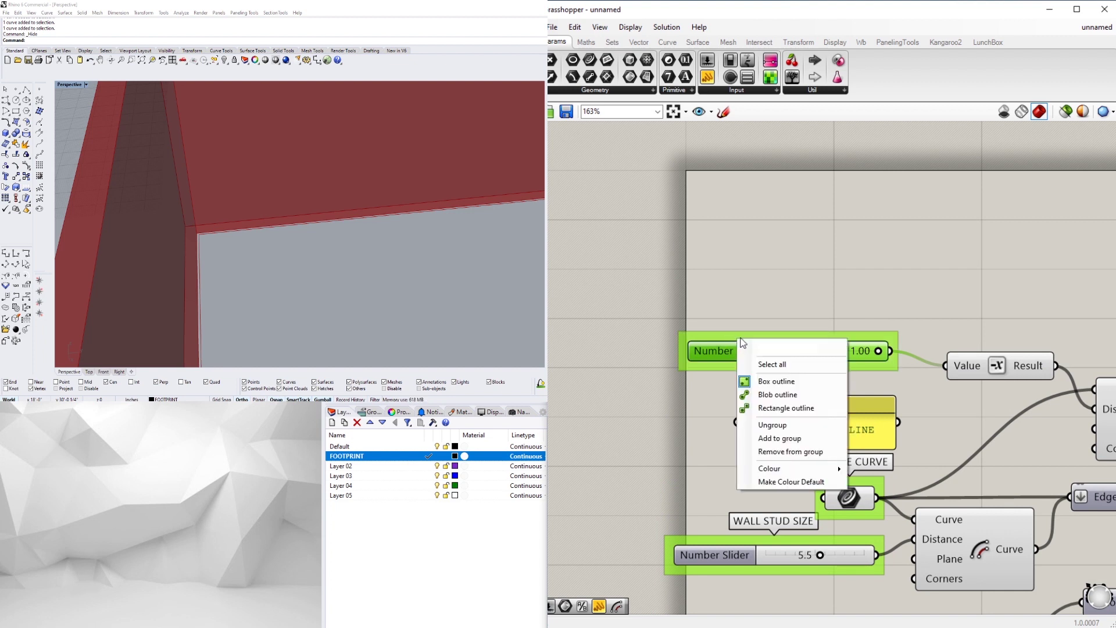
text(INTER)
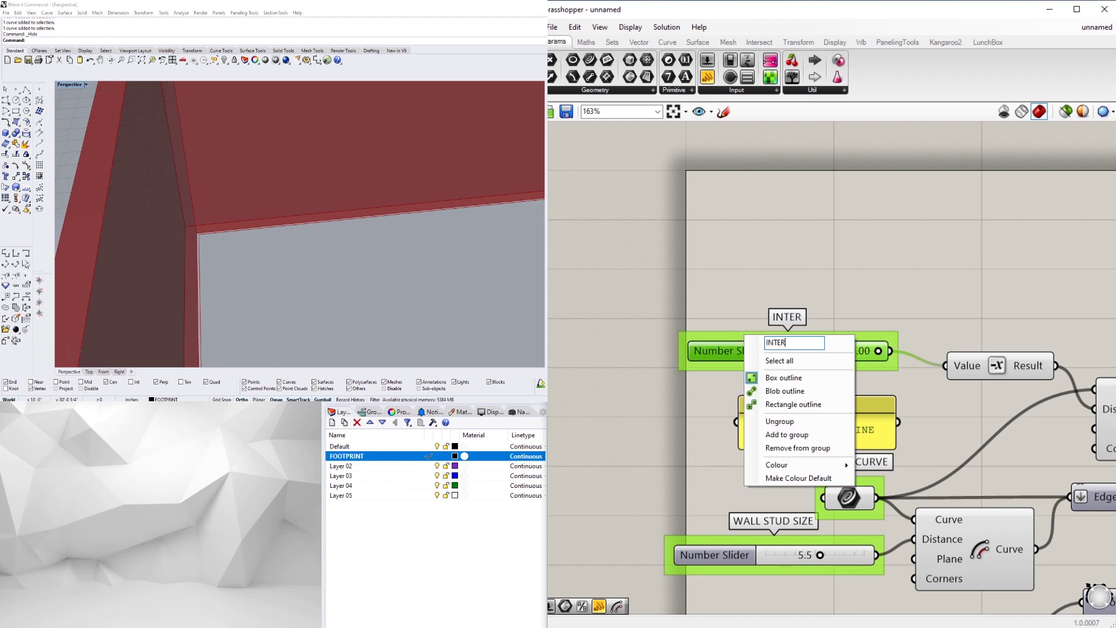
text(IOR WALL)
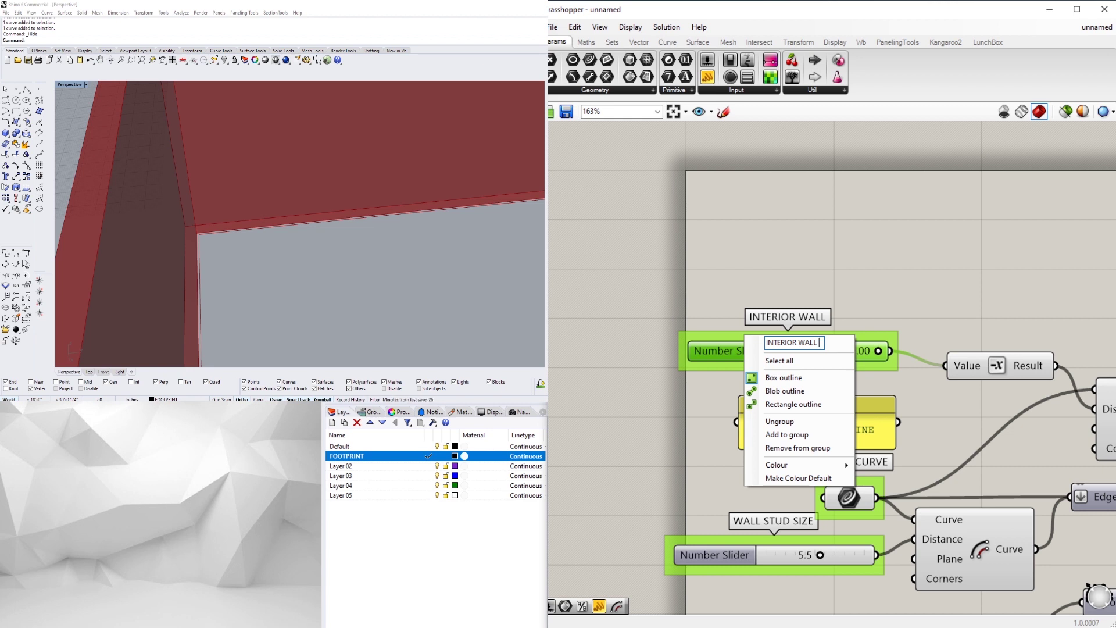
key(BackSpace)
key(BackSpace)
key(BackSpace)
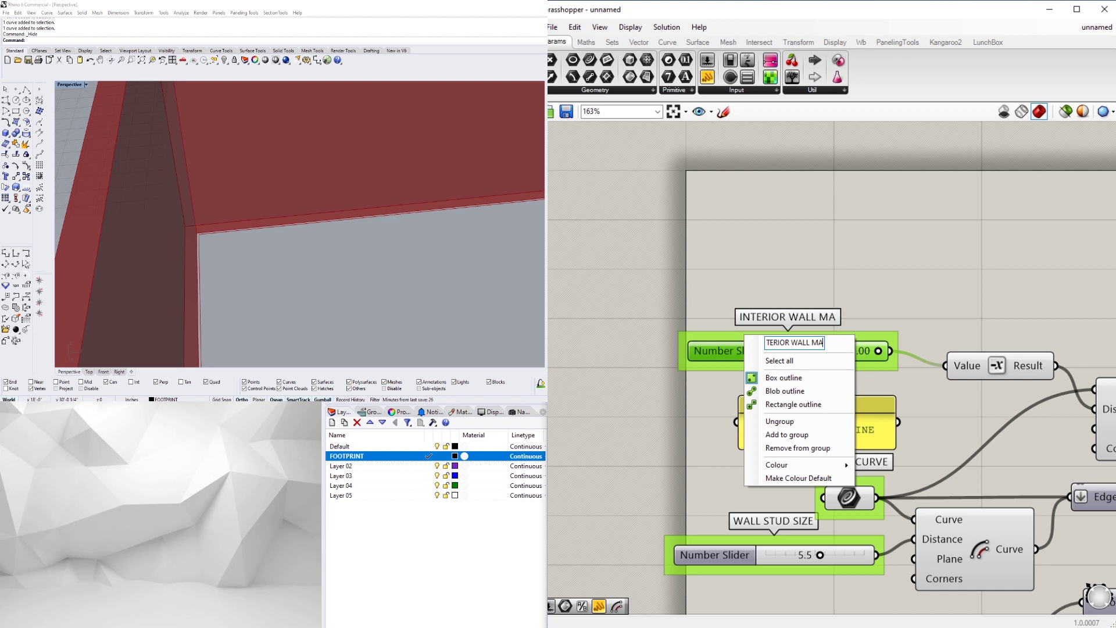
text(MATERIAL)
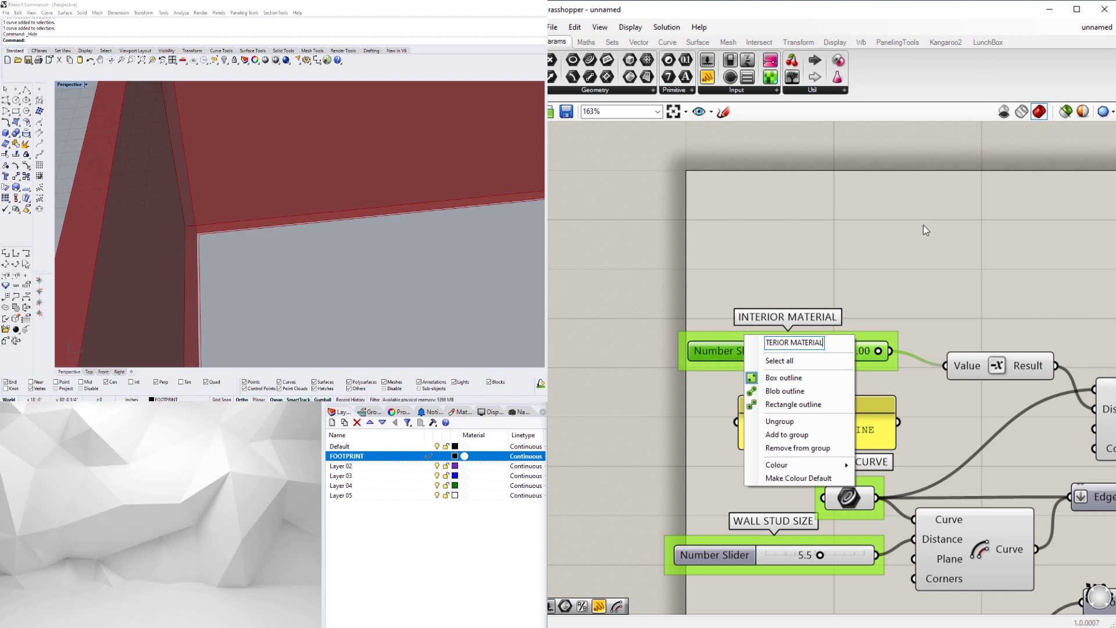
key(Return)
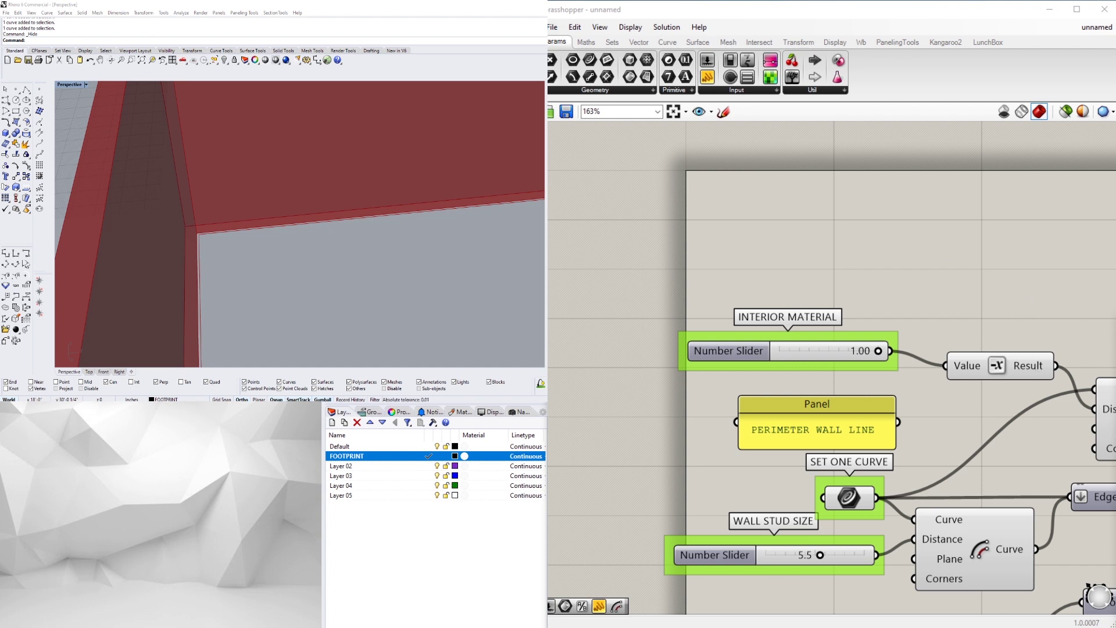
Add another Boundary Surfaces component beyond the interior material's Offset Curve.
scroll(962, 308, down, 2)
right_drag(968, 315, 755, 273)
click(666, 402)
shift+click(872, 351)
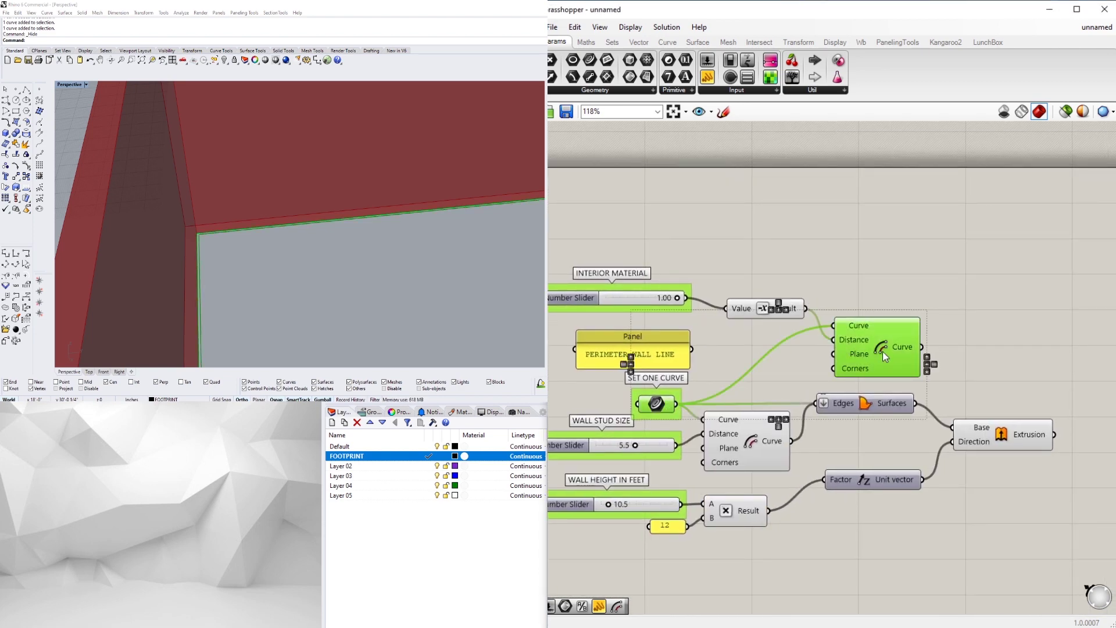
right_drag(889, 351, 856, 346)
double_click(916, 330)
double_click(946, 328)
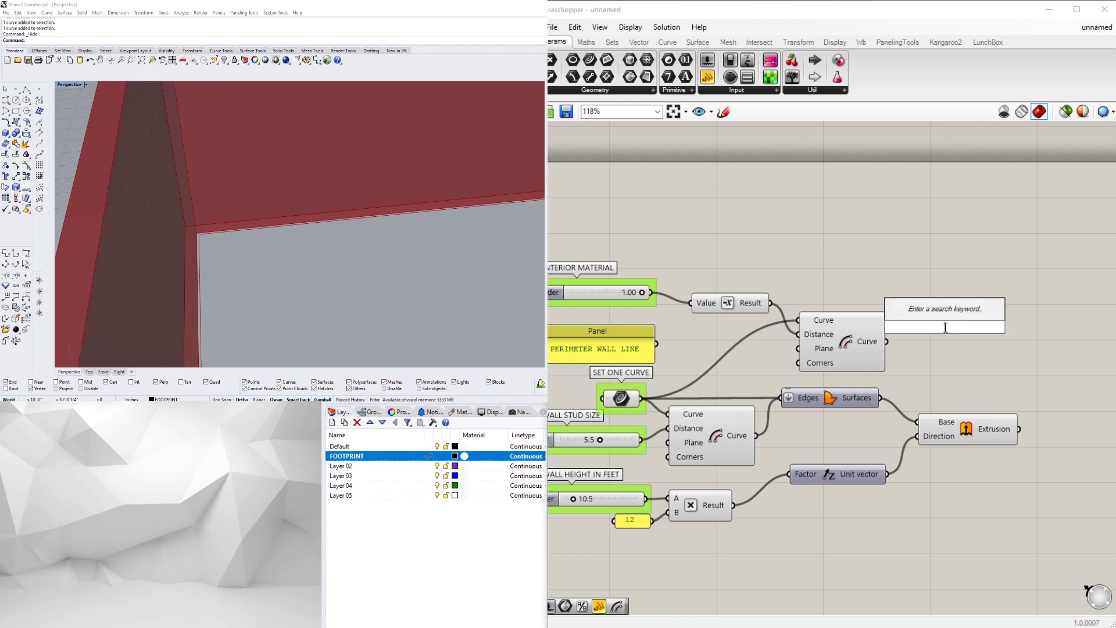
text(bound)
key(Return)
drag(938, 328, 963, 289)
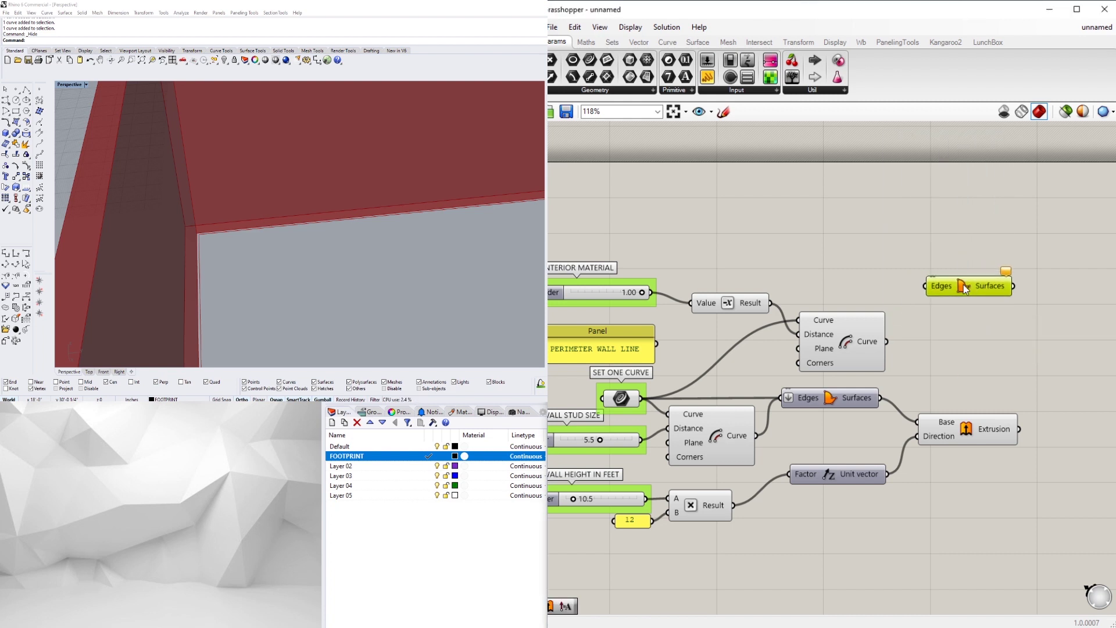
Wire the footprint curve and the interior offset curve into the new Boundary Surfaces' Edges input, flatten it, and align the components.
drag(641, 399, 926, 287)
shift+drag(887, 342, 965, 372)
right_click(937, 287)
click(960, 379)
drag(845, 341, 845, 332)
click(959, 356)
drag(963, 375, 952, 371)
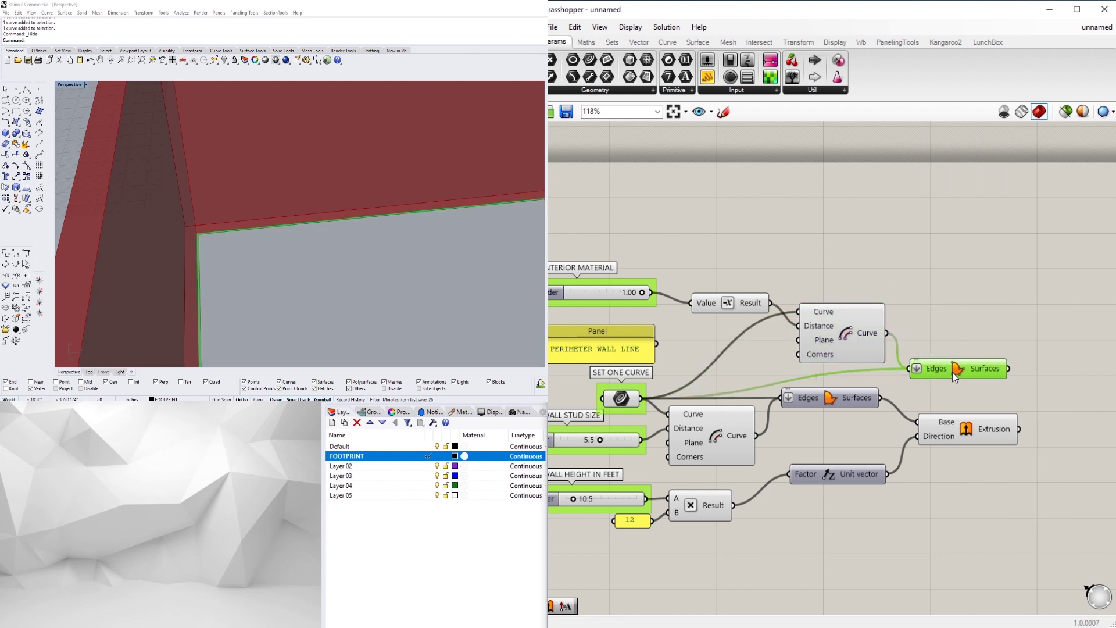
Rearrange the Extrusion, Unit Z and Multiplication components lower on the canvas to make room beneath the new Boundary Surfaces.
click(972, 346)
drag(962, 426, 956, 410)
click(943, 451)
drag(834, 476, 830, 467)
click(815, 491)
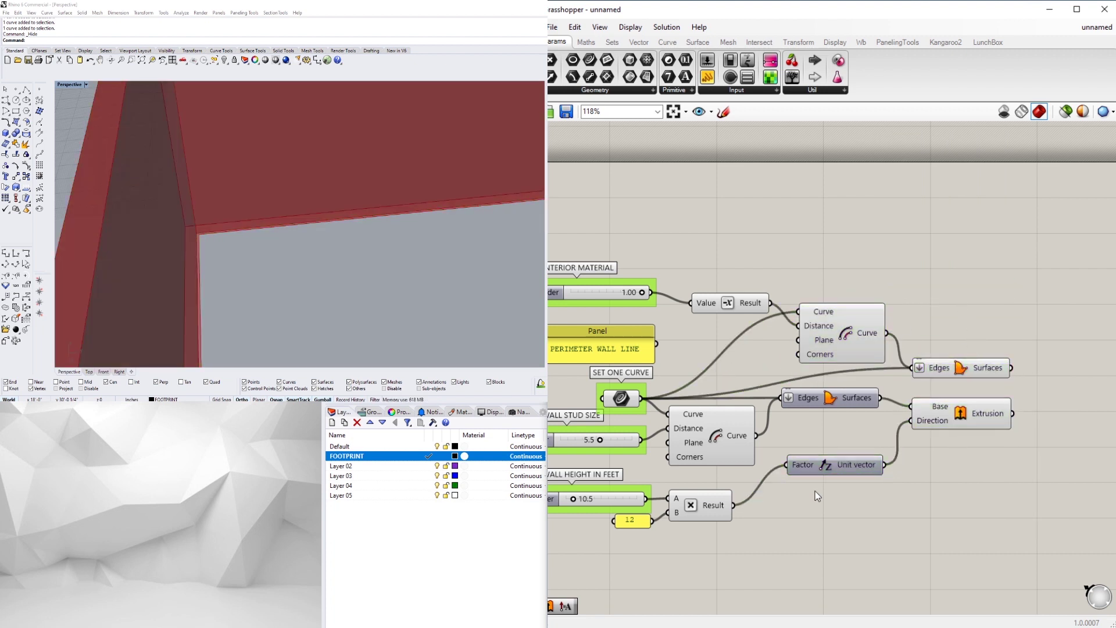
drag(707, 506, 732, 495)
drag(817, 477, 801, 501)
drag(961, 421, 964, 460)
click(940, 405)
right_drag(362, 236, 401, 237)
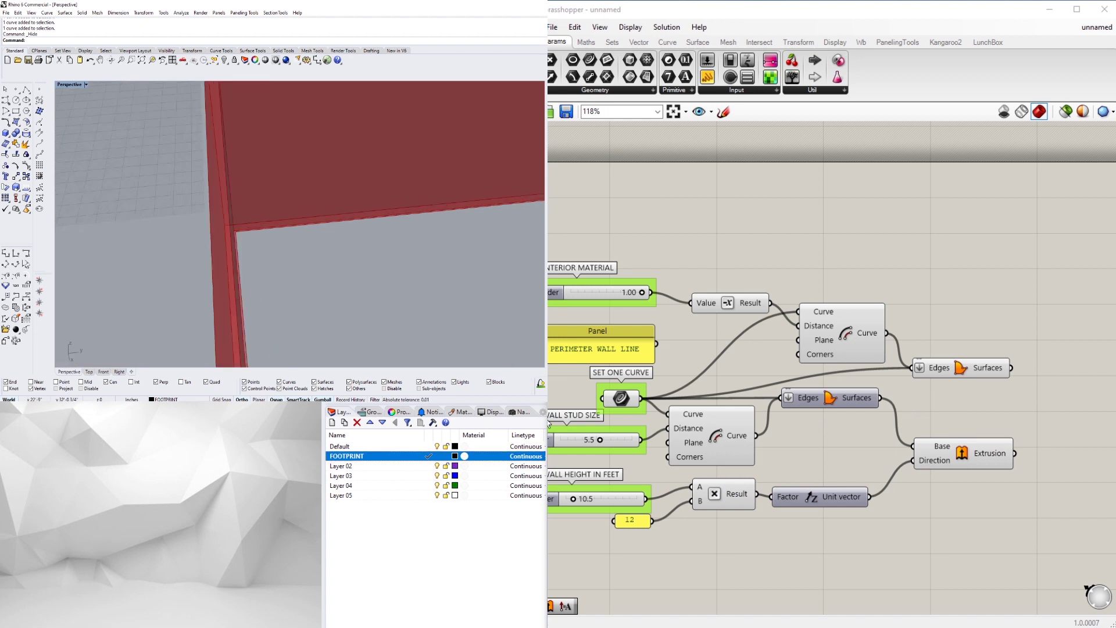
Add a Custom Preview component and wire the wall Extrusion into its Geometry input.
right_drag(1004, 465, 873, 396)
double_click(950, 447)
text(custom)
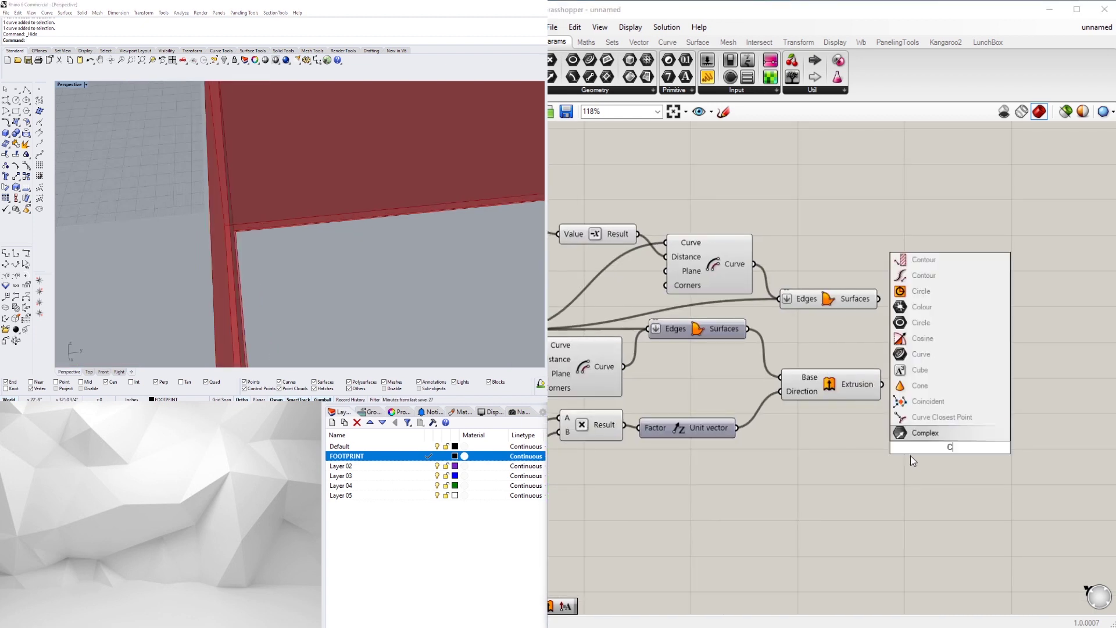
key(Return)
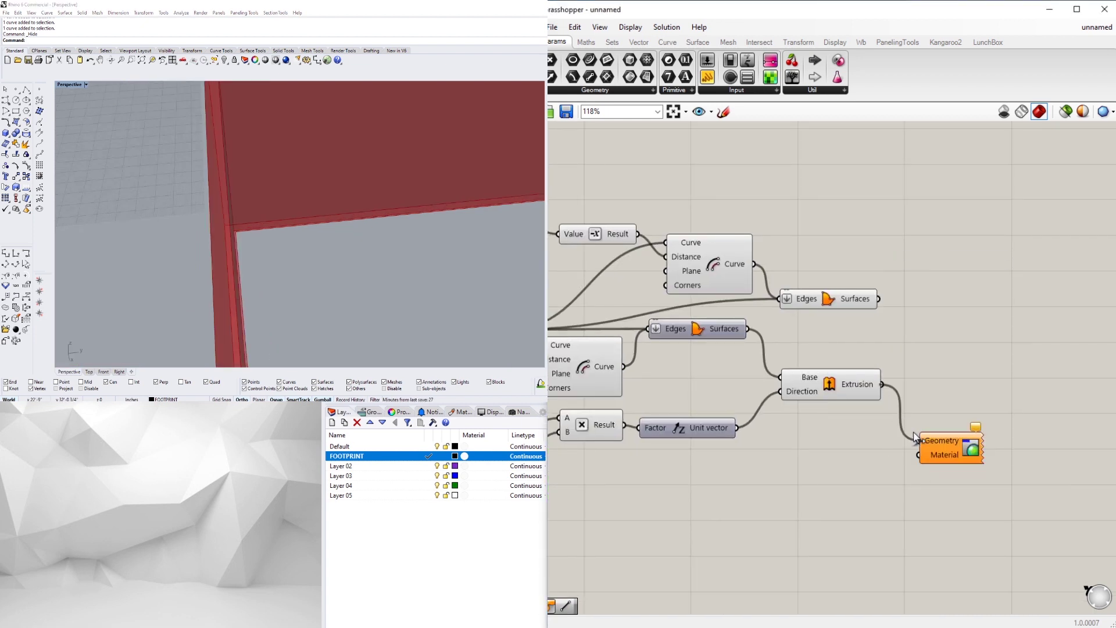
drag(921, 440, 933, 427)
Add a Colour Swatch, wire it into the Custom Preview's Material input and place it beside that component.
double_click(818, 472)
text(SWA)
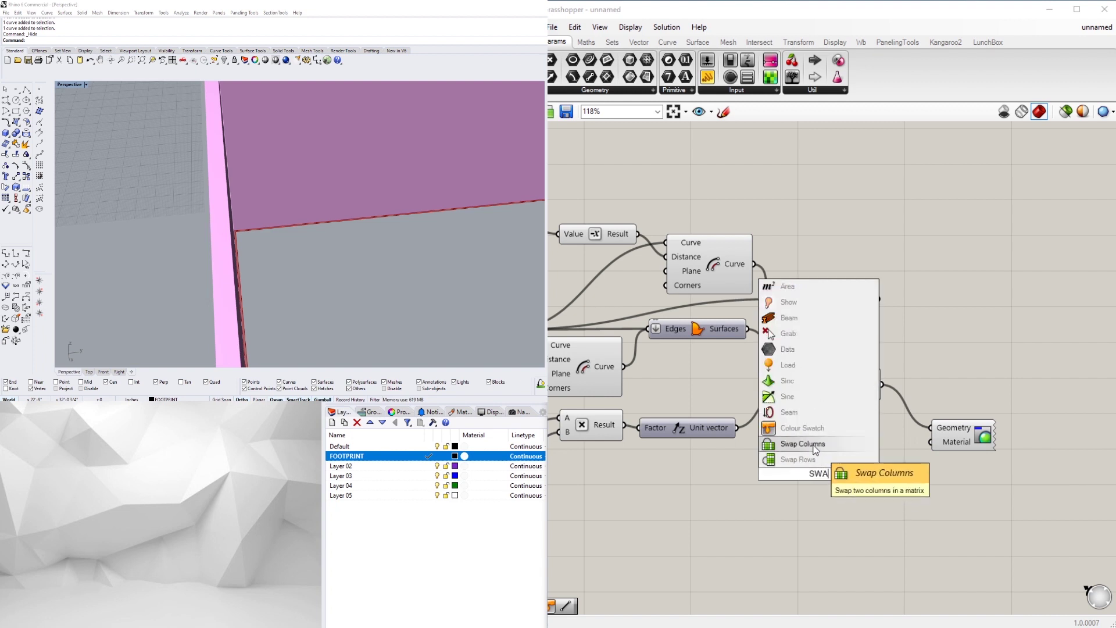
click(808, 428)
scroll(886, 488, up, 2)
drag(974, 445, 974, 446)
drag(826, 473, 895, 434)
click(898, 470)
Set the wall preview's Colour Swatch to a muted golden yellow.
right_drag(912, 469, 811, 481)
scroll(810, 480, up, 2)
click(817, 444)
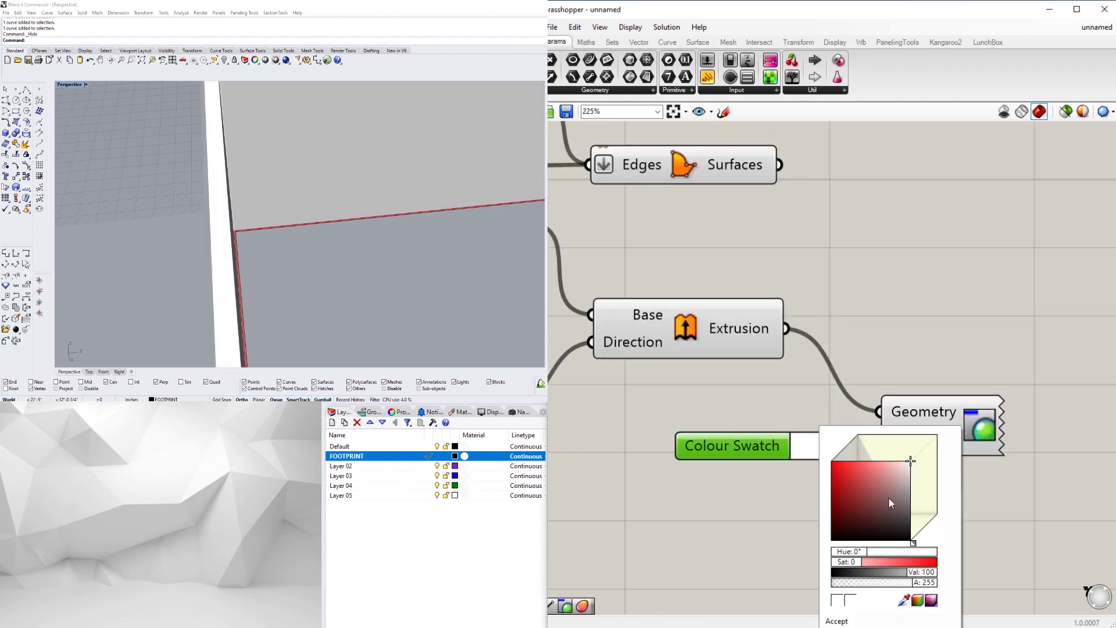
click(878, 491)
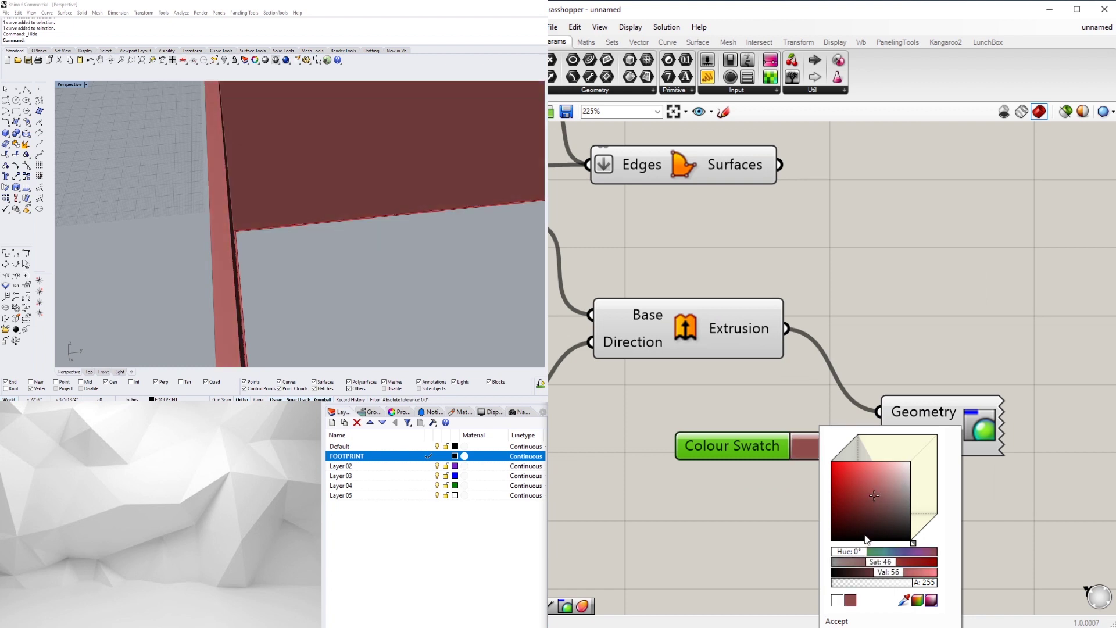
drag(852, 552, 863, 553)
mouse_move(879, 492)
mouse_down()
mouse_move(867, 482)
mouse_move(837, 497)
mouse_move(832, 485)
mouse_move(874, 461)
mouse_move(867, 475)
mouse_up()
click(926, 357)
Move the Custom Preview close beside the wall Extrusion and tuck its Colour Swatch directly beneath that Extrusion.
drag(747, 453, 757, 446)
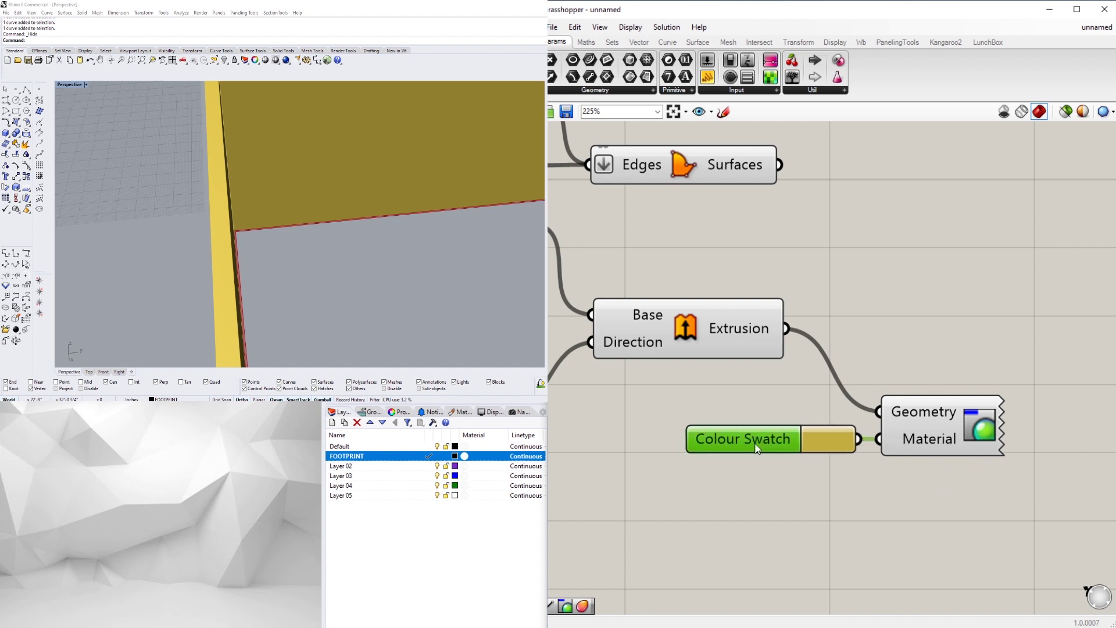
drag(975, 490, 795, 384)
drag(947, 420, 887, 364)
click(895, 297)
click(802, 419)
click(673, 390)
click(843, 466)
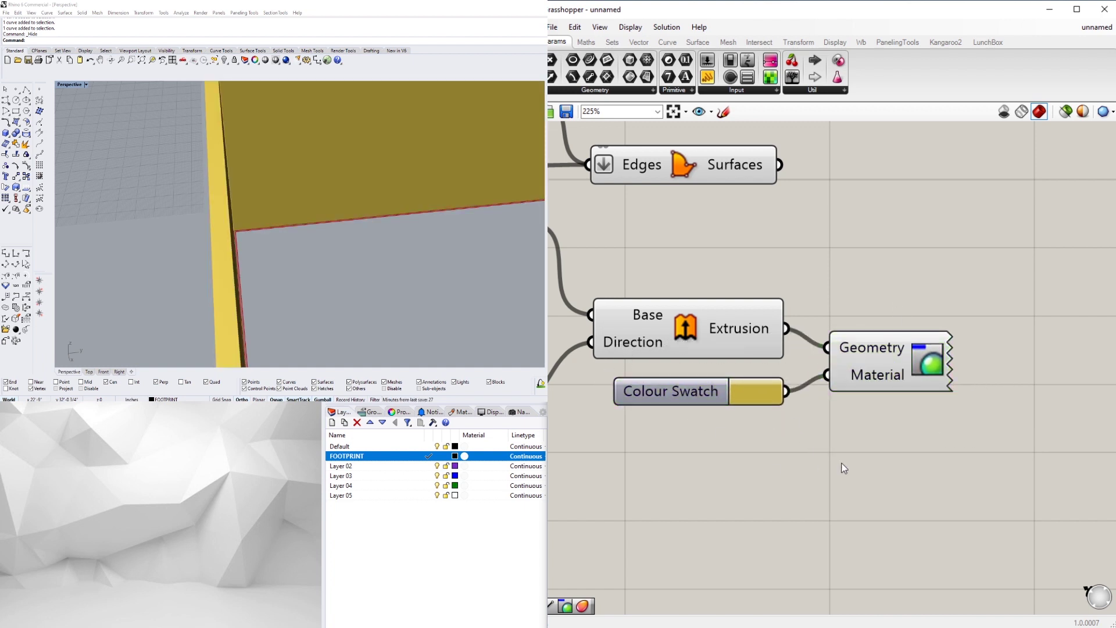
Add an Extrude component and wire the interior material's Boundary Surfaces into its Base input.
scroll(848, 466, down, 2)
mouse_move(311, 248)
right_down()
mouse_move(257, 200)
mouse_move(298, 234)
right_up()
scroll(299, 234, down, 4)
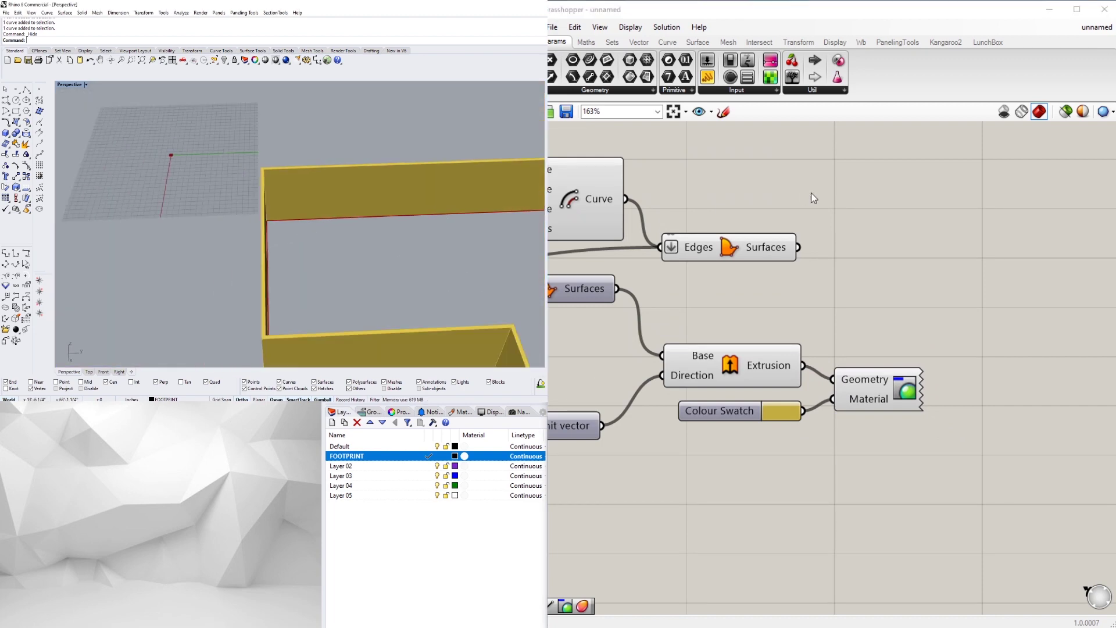
right_drag(798, 279, 854, 345)
scroll(854, 345, down, 2)
double_click(970, 317)
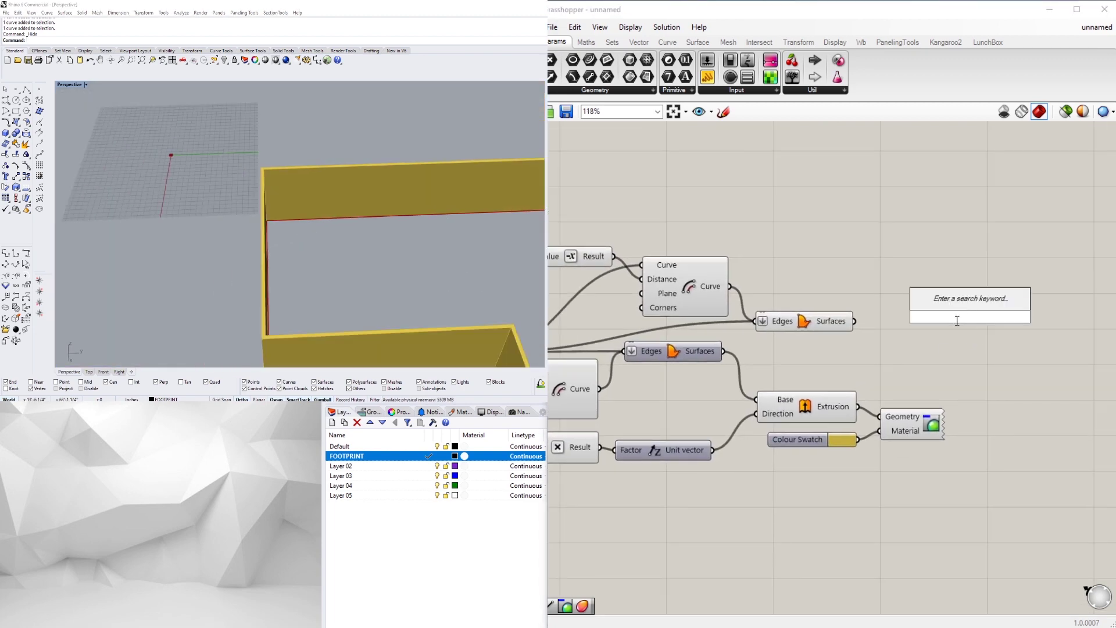
text(extrude)
key(Return)
drag(944, 310, 949, 331)
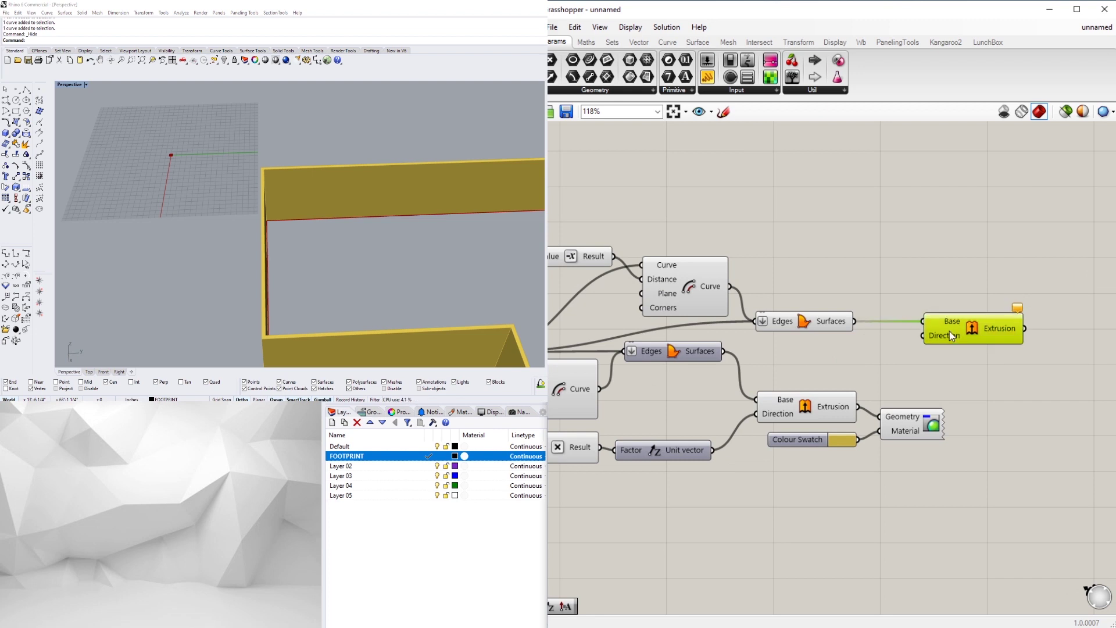
double_click(844, 354)
text(z)
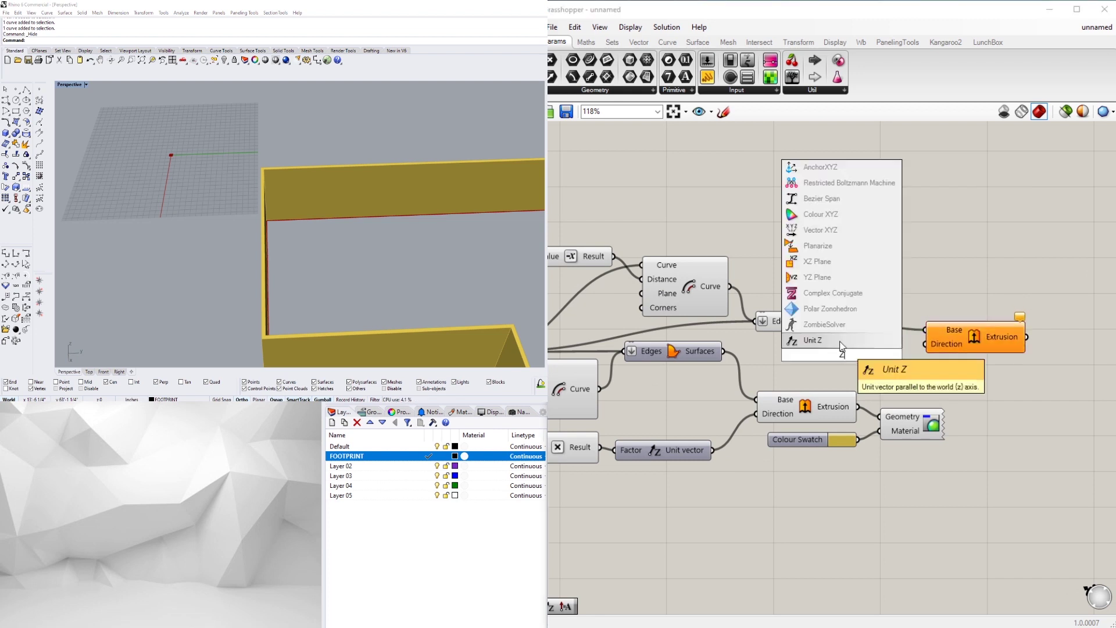
click(840, 342)
scroll(867, 352, up, 3)
mouse_move(902, 356)
mouse_down()
mouse_move(958, 341)
mouse_move(895, 352)
mouse_move(909, 353)
mouse_up()
scroll(949, 352, down, 1)
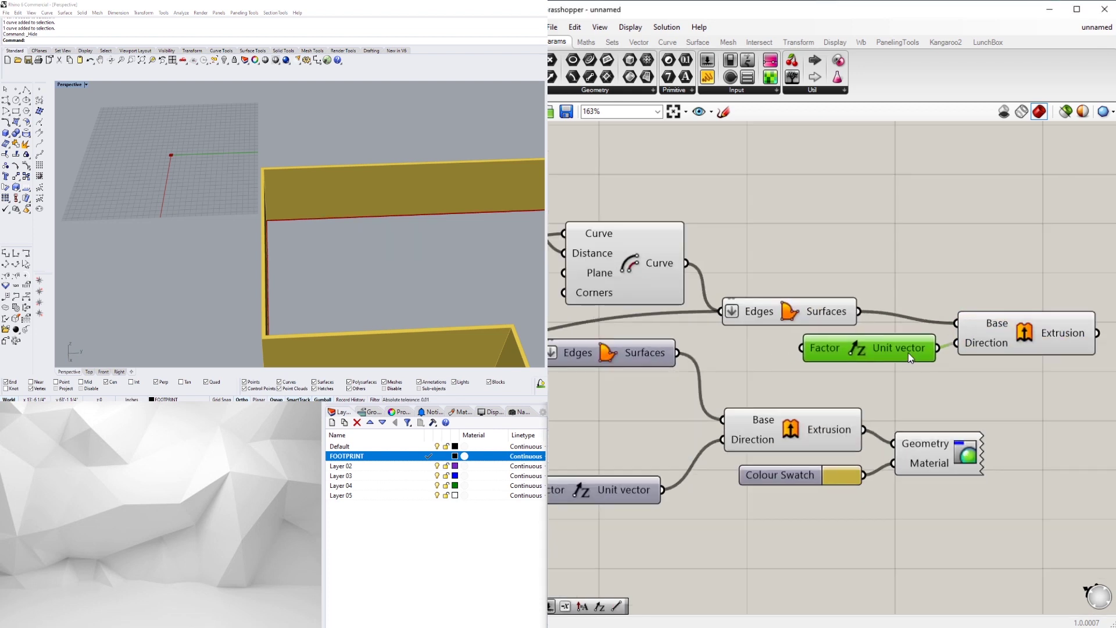
right_drag(819, 354, 840, 351)
scroll(915, 344, down, 1)
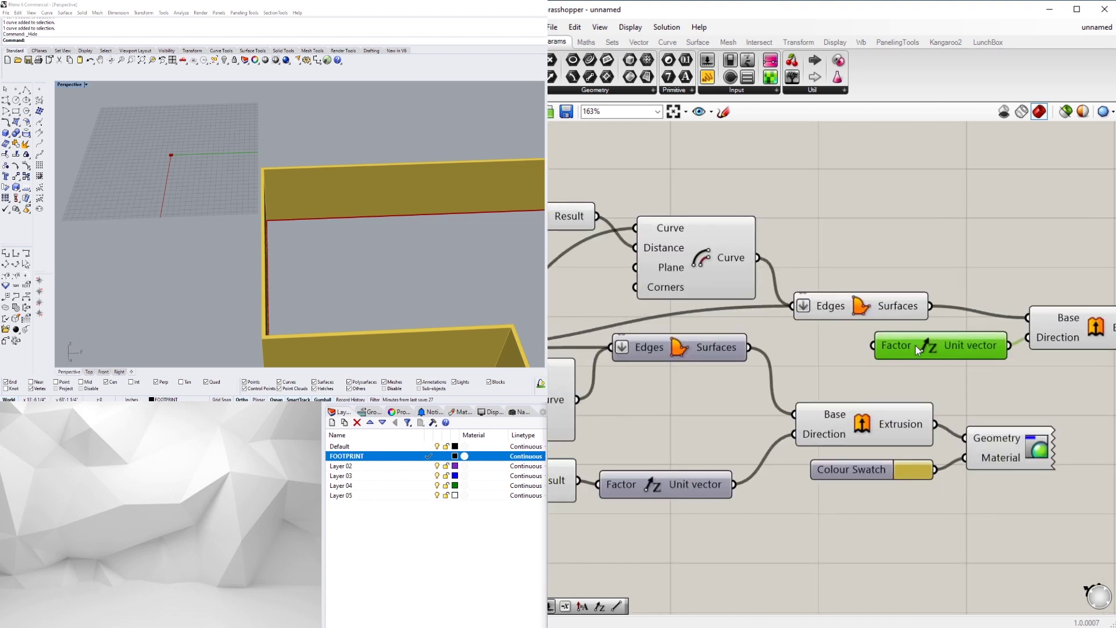
key(Delete)
Wire the existing Unit Z vector into the interior Extrusion's Direction input and bring that Extrusion closer to its Boundary Surfaces.
right_drag(692, 427, 765, 515)
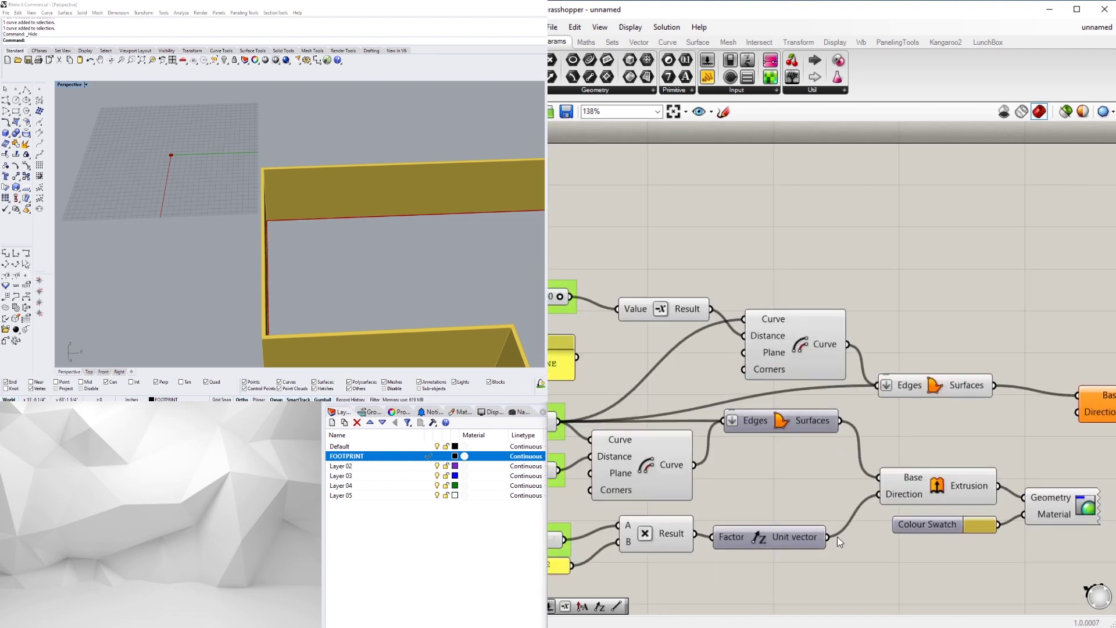
drag(828, 537, 1079, 411)
right_drag(1087, 413, 886, 388)
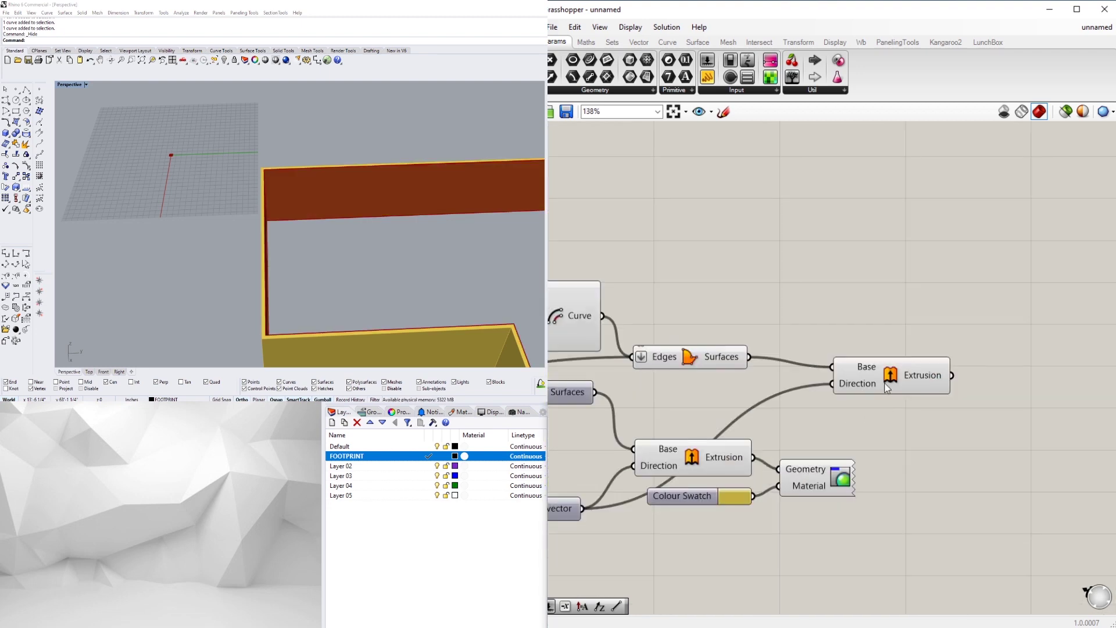
scroll(884, 383, up, 4)
drag(884, 383, 767, 405)
click(843, 478)
Adjust the spacing of the two Extrusions, the Custom Preview and the Colour Swatch to tidy the layout.
scroll(842, 478, down, 3)
right_drag(799, 598, 928, 493)
scroll(887, 467, down, 2)
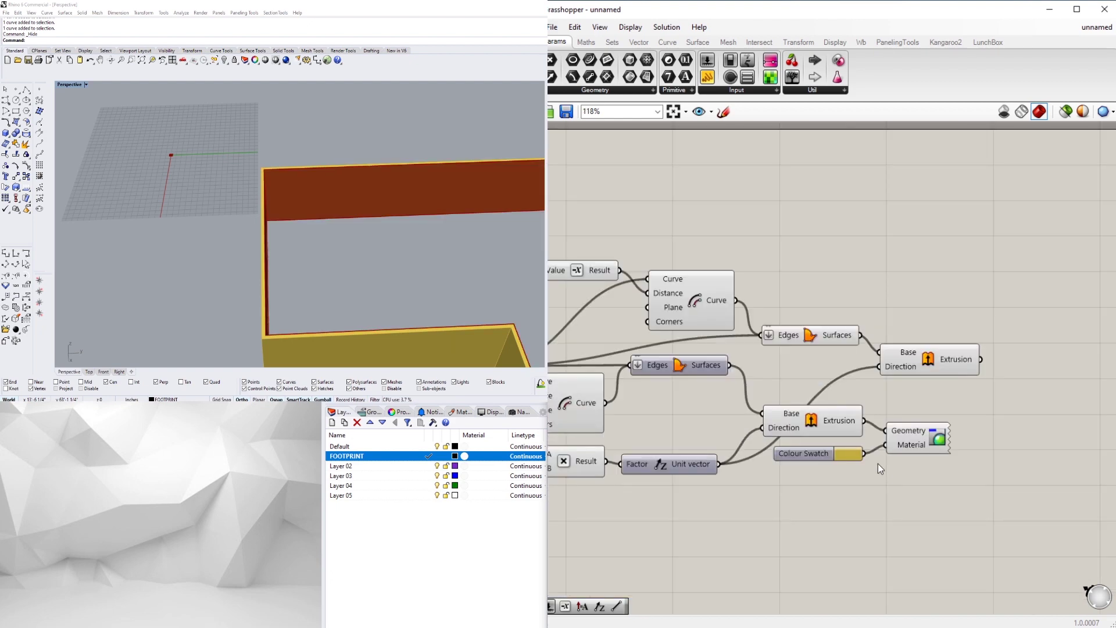
scroll(836, 447, up, 1)
drag(831, 413, 843, 401)
click(939, 392)
right_drag(966, 383, 923, 357)
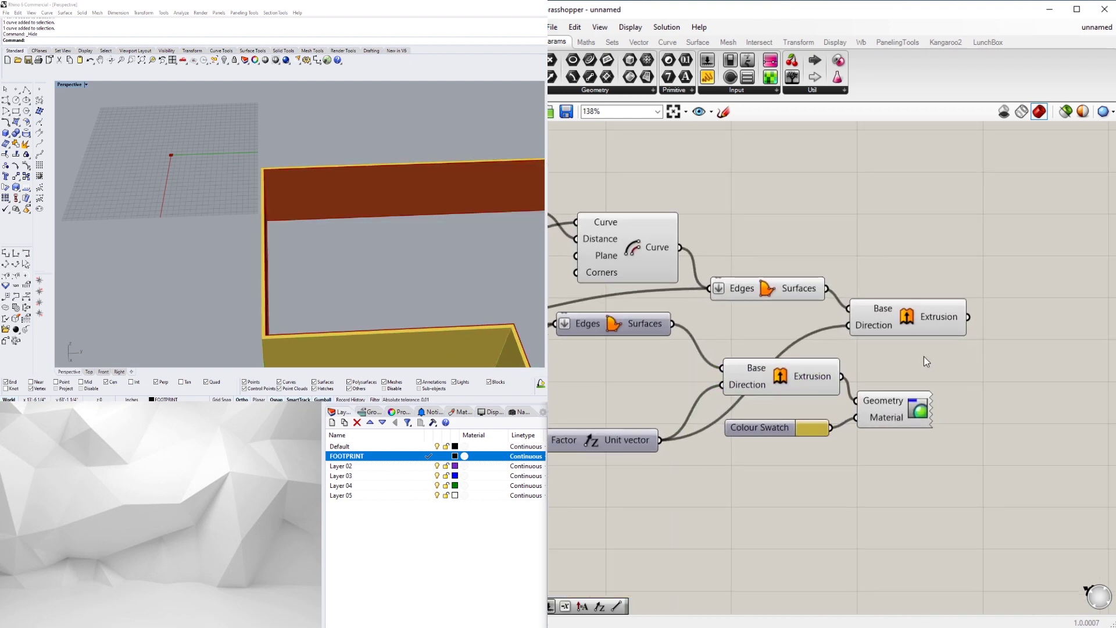
click(908, 320)
drag(908, 320, 914, 331)
click(910, 372)
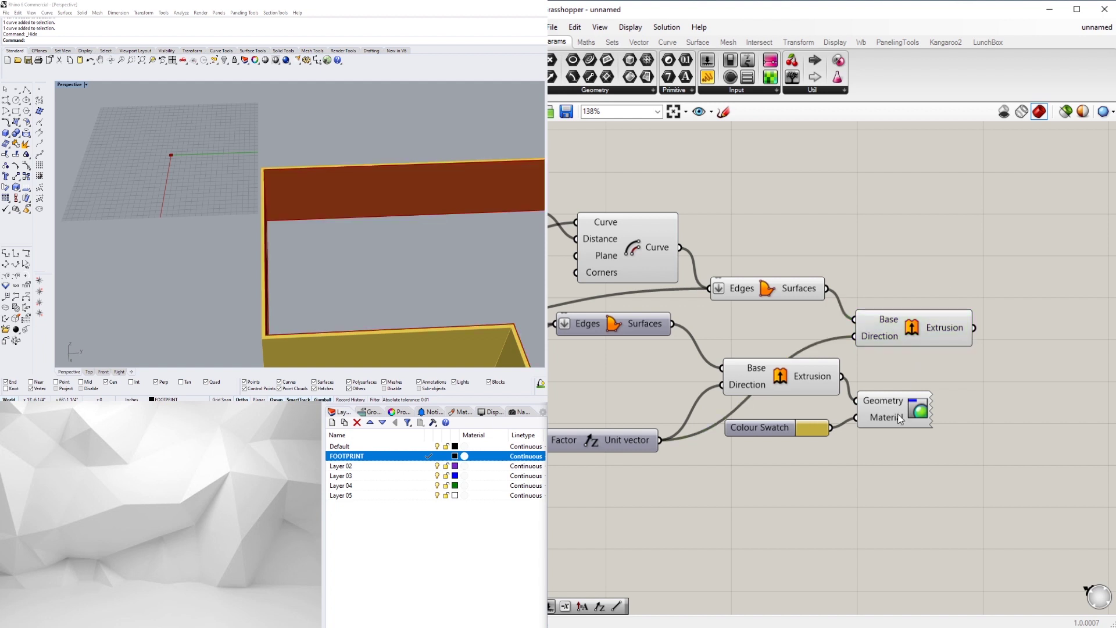
drag(900, 419, 913, 420)
drag(759, 427, 762, 431)
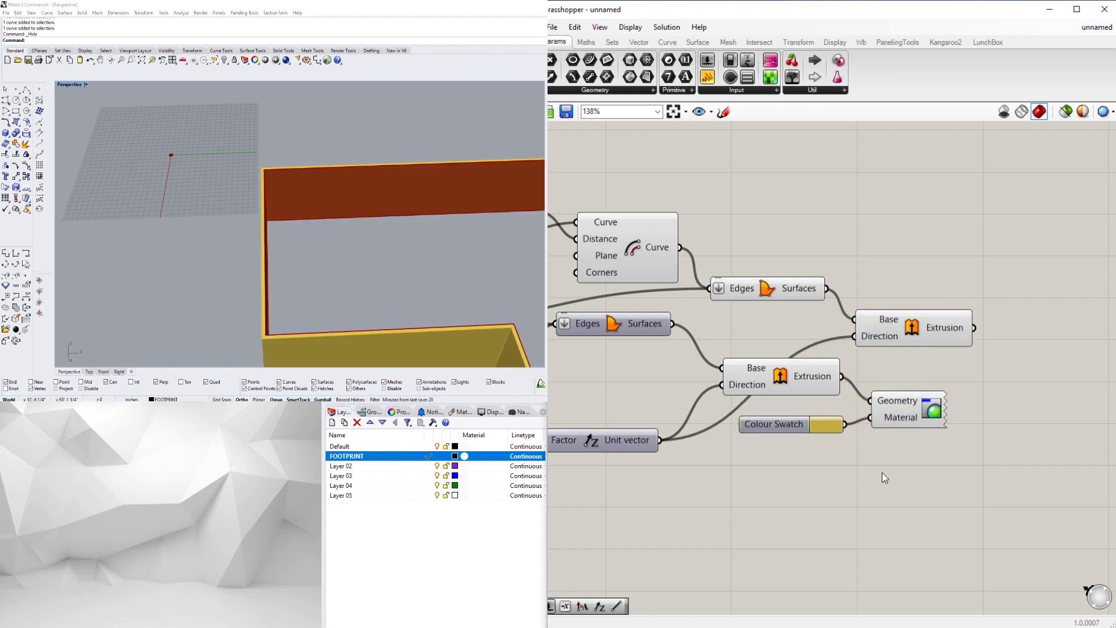
Duplicate the Custom Preview with its Colour Swatch and wire the interior Extrusion into the copy's Geometry input.
scroll(936, 485, down, 1)
right_drag(936, 486, 800, 464)
drag(798, 464, 685, 406)
alt+drag(773, 398, 948, 338)
click(927, 275)
scroll(838, 351, up, 1)
drag(831, 347, 807, 257)
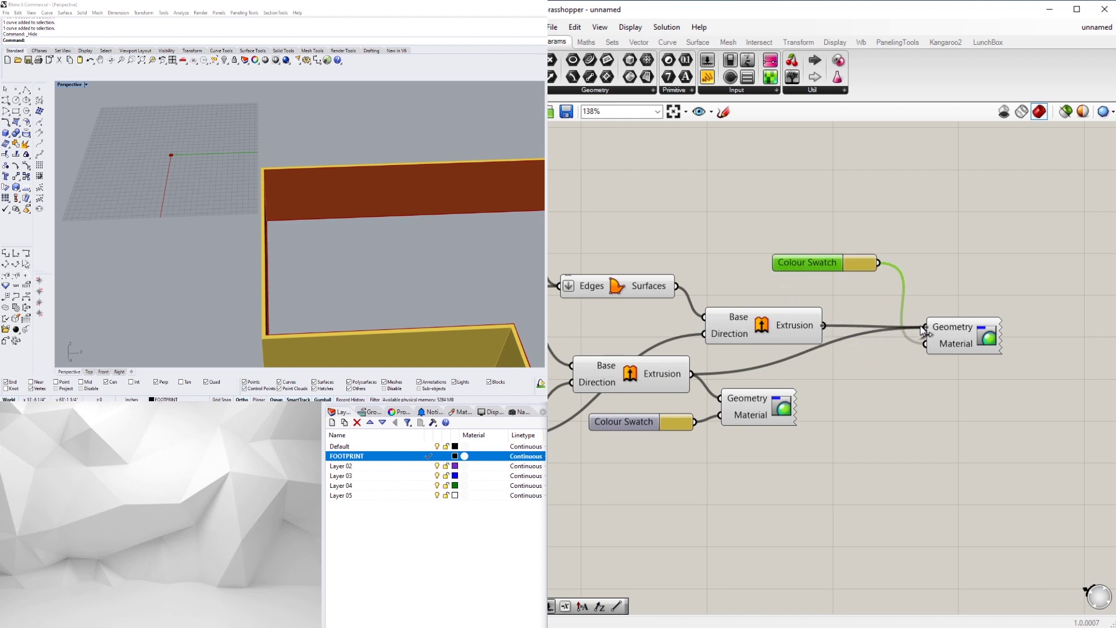
Place the copied Custom Preview beside the interior Extrusion and the copied Colour Swatch directly above that Extrusion.
drag(964, 335, 892, 336)
drag(814, 273, 751, 292)
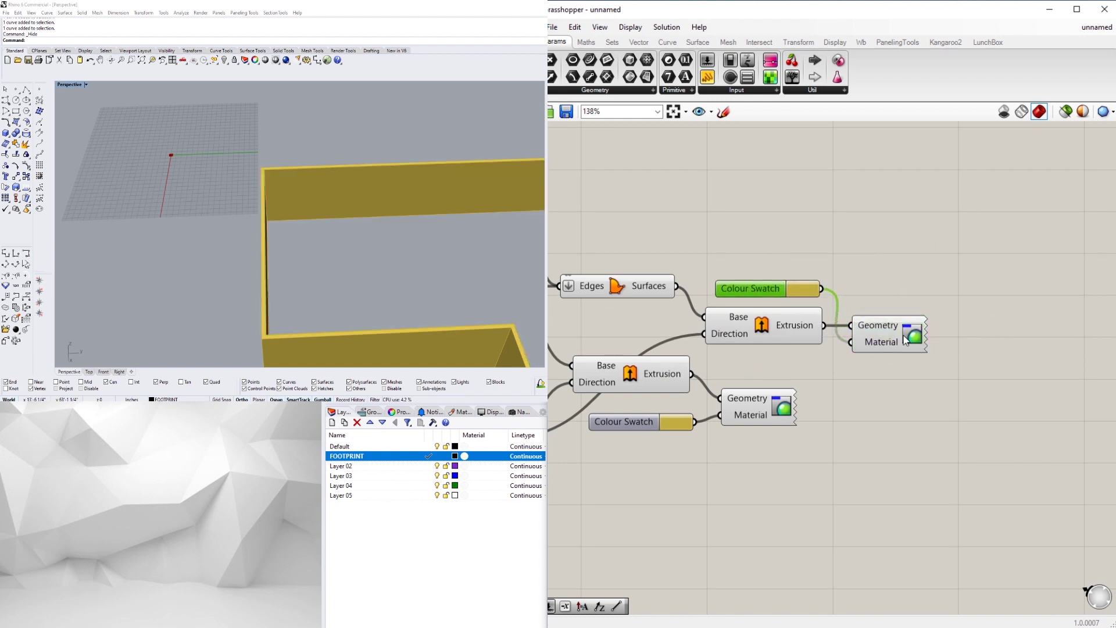
drag(904, 340, 919, 340)
click(900, 287)
drag(745, 289, 751, 291)
click(784, 270)
Set the interior layer's Colour Swatch to white.
scroll(802, 287, up, 4)
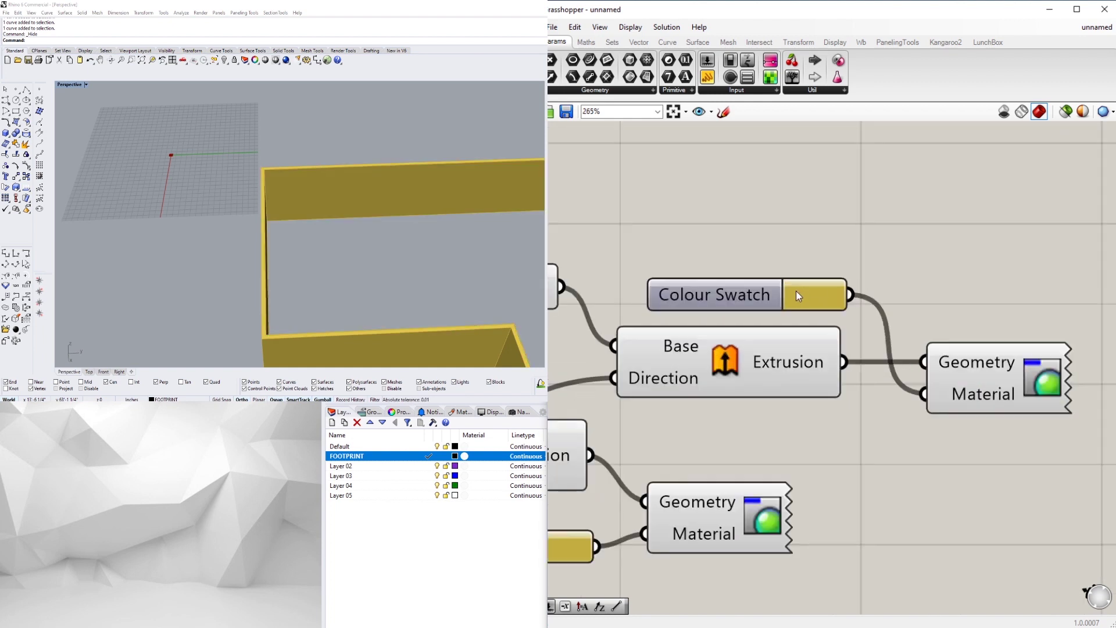
click(796, 291)
drag(846, 332, 922, 316)
click(796, 431)
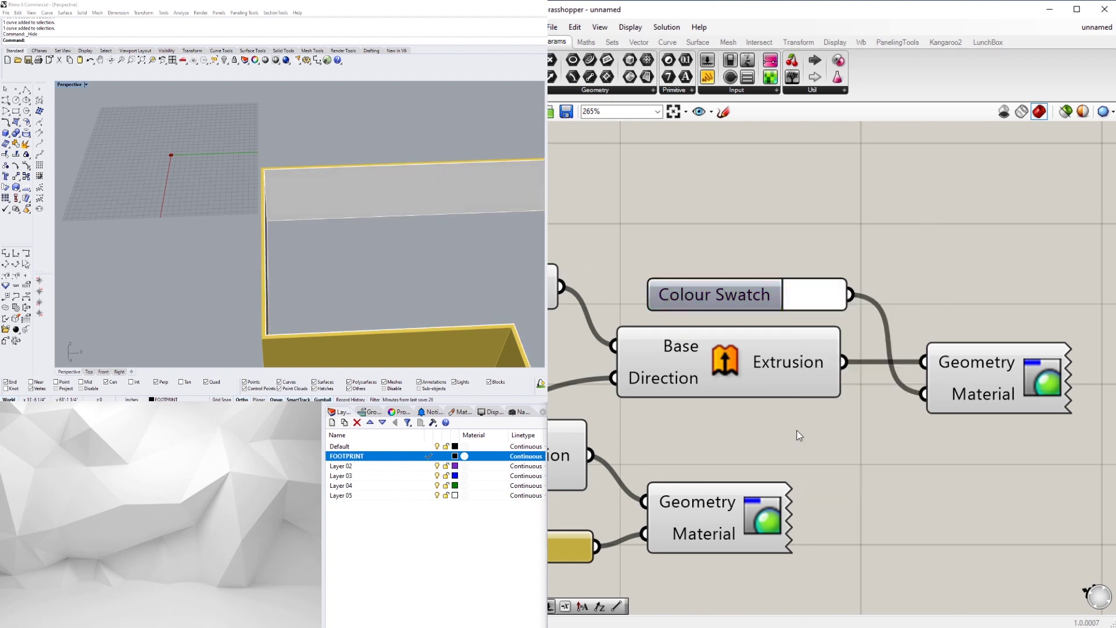
Examine the coloured walls from several angles, review the input sliders, and highlight the stud offset curve along the wall's exterior.
right_drag(386, 186, 333, 158)
scroll(813, 314, down, 6)
right_drag(631, 465, 883, 419)
scroll(768, 263, up, 3)
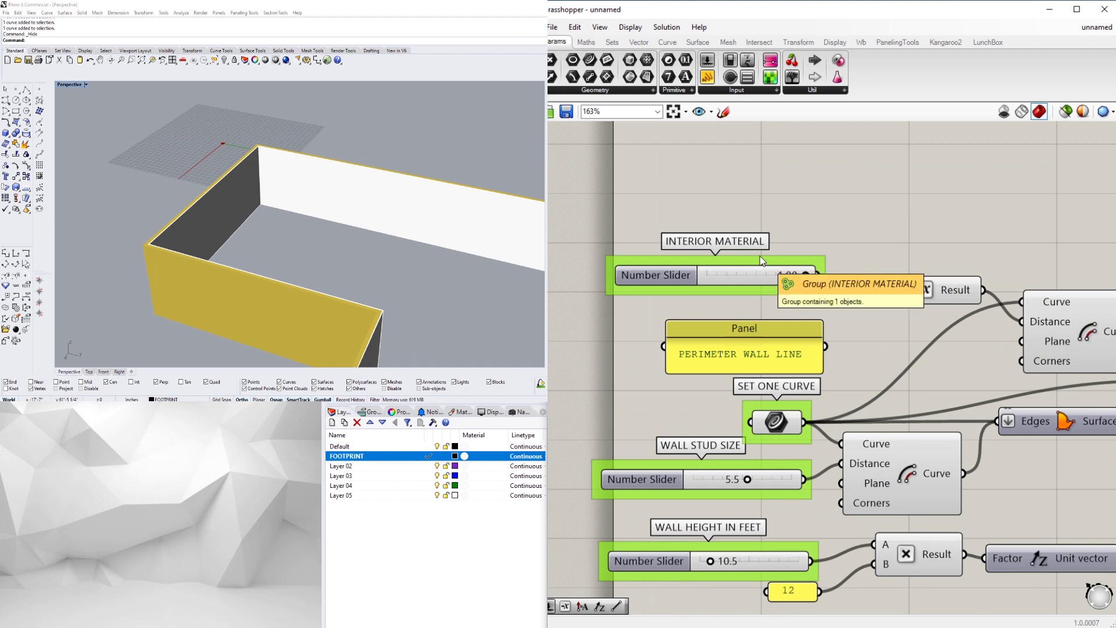
scroll(783, 248, down, 3)
right_drag(931, 234, 894, 182)
scroll(958, 204, down, 1)
right_drag(1034, 228, 864, 239)
right_drag(228, 243, 355, 249)
scroll(659, 334, up, 1)
click(660, 335)
scroll(378, 306, up, 4)
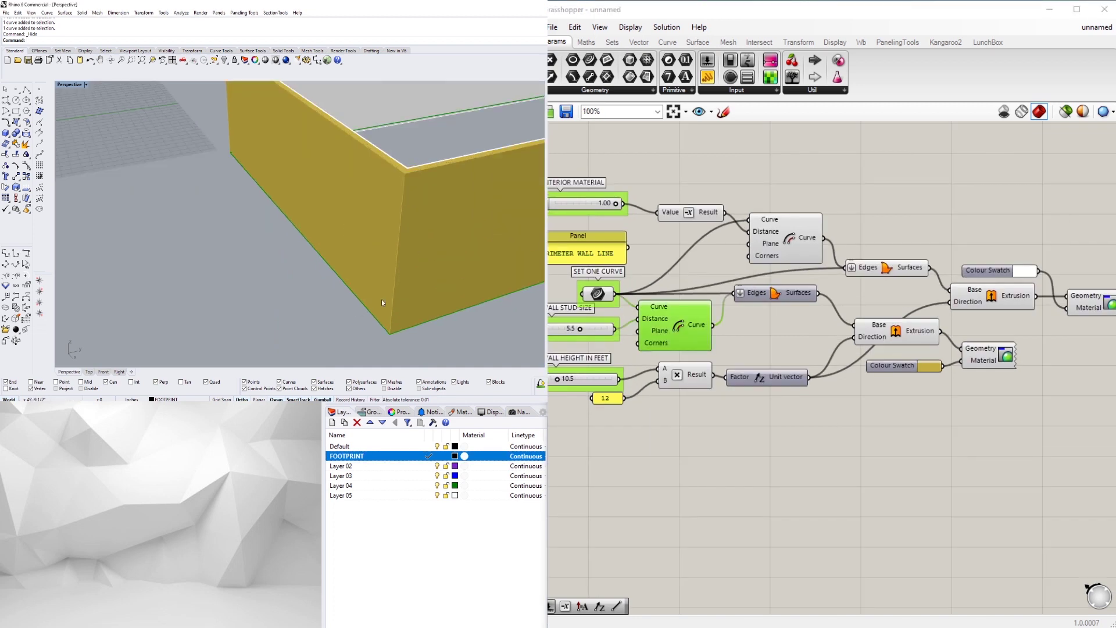
Add another Offset Curve component below the definition and wire the wall stud's offset curve into its Curve input.
double_click(756, 491)
text(OFF)
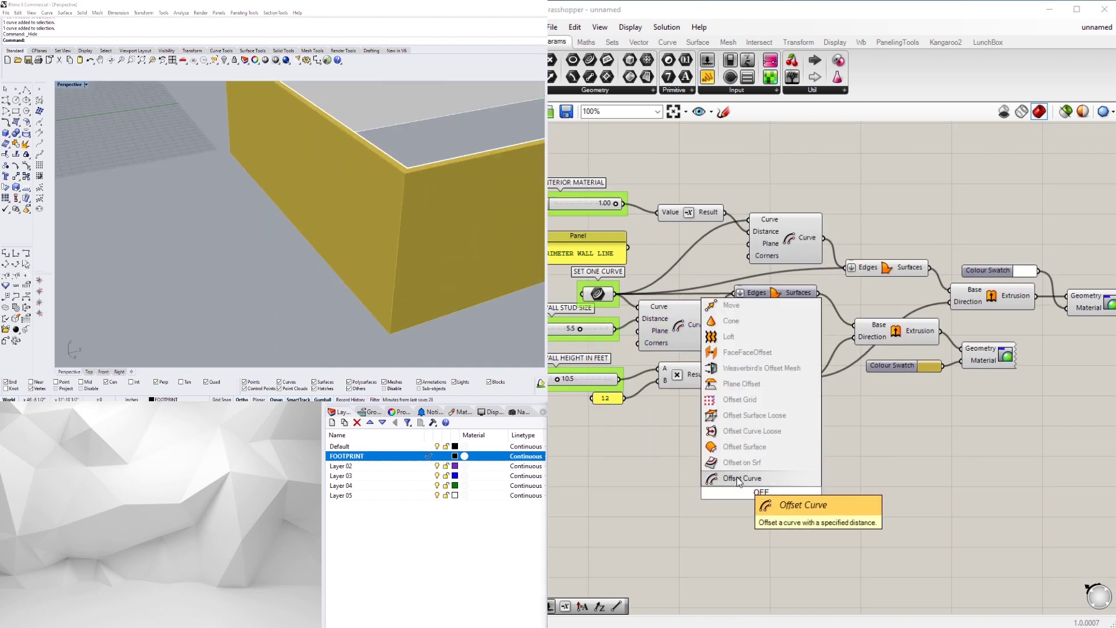
click(742, 478)
right_drag(734, 401, 801, 395)
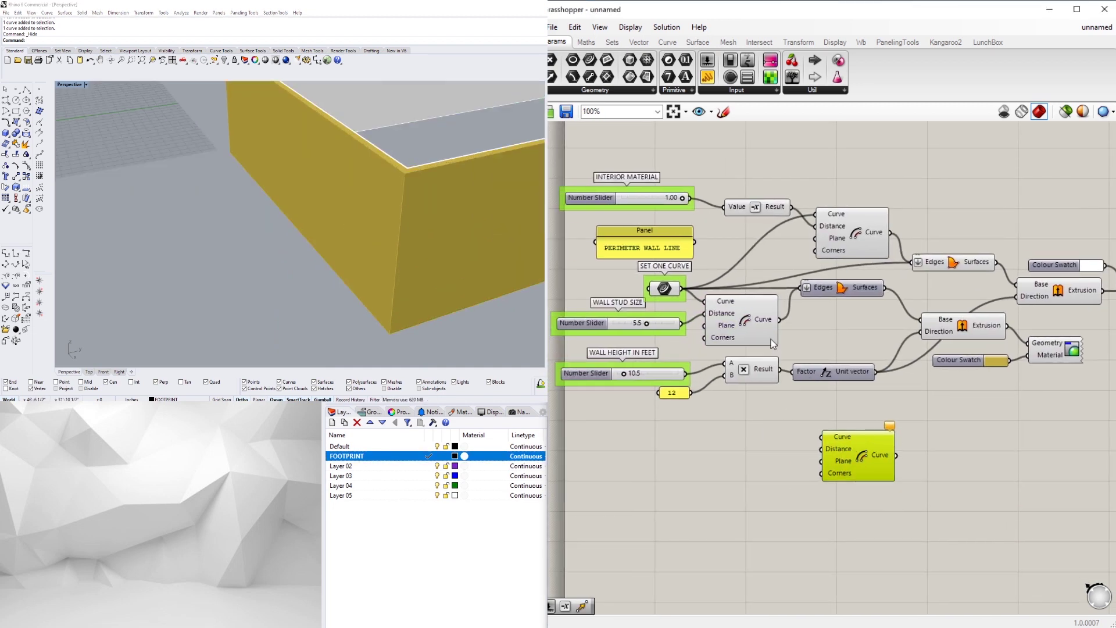
scroll(714, 410, down, 3)
drag(1024, 566, 735, 274)
drag(811, 294, 830, 254)
click(714, 364)
scroll(714, 357, up, 4)
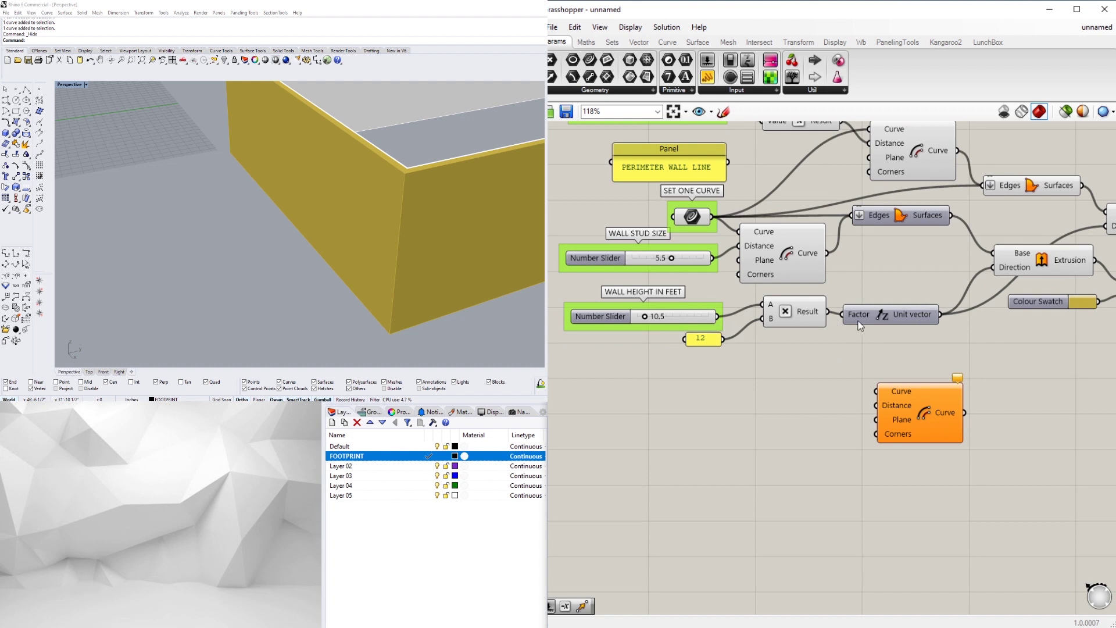
right_drag(859, 325, 796, 326)
drag(807, 312, 817, 389)
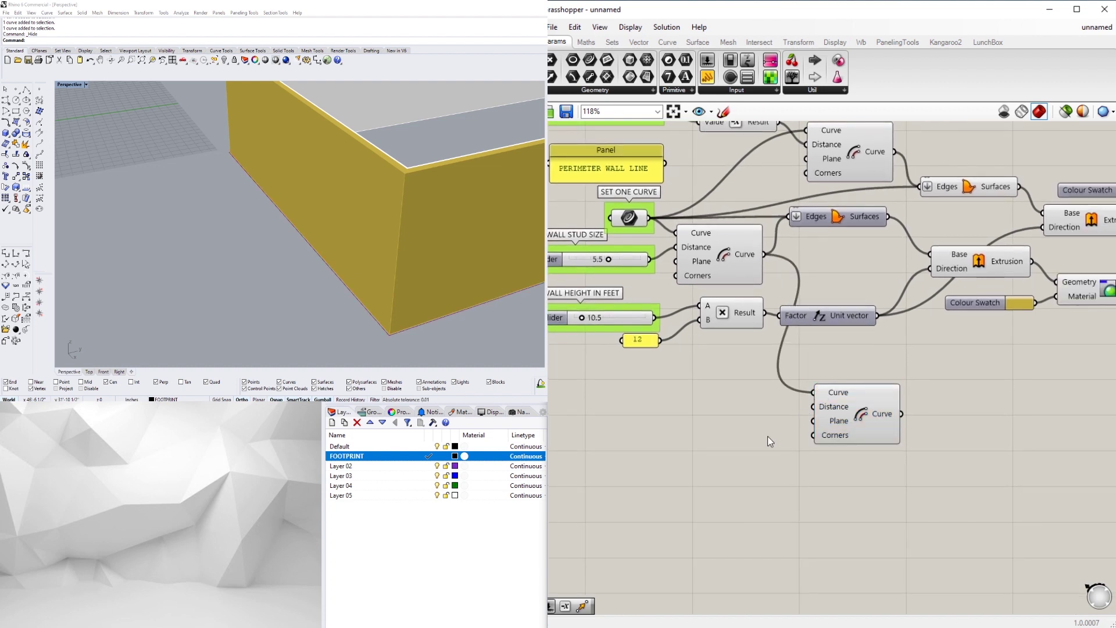
Add a Number Slider set to 2.5, wire it into the new Offset Curve's Distance input and align it alongside.
double_click(714, 437)
text(.5)
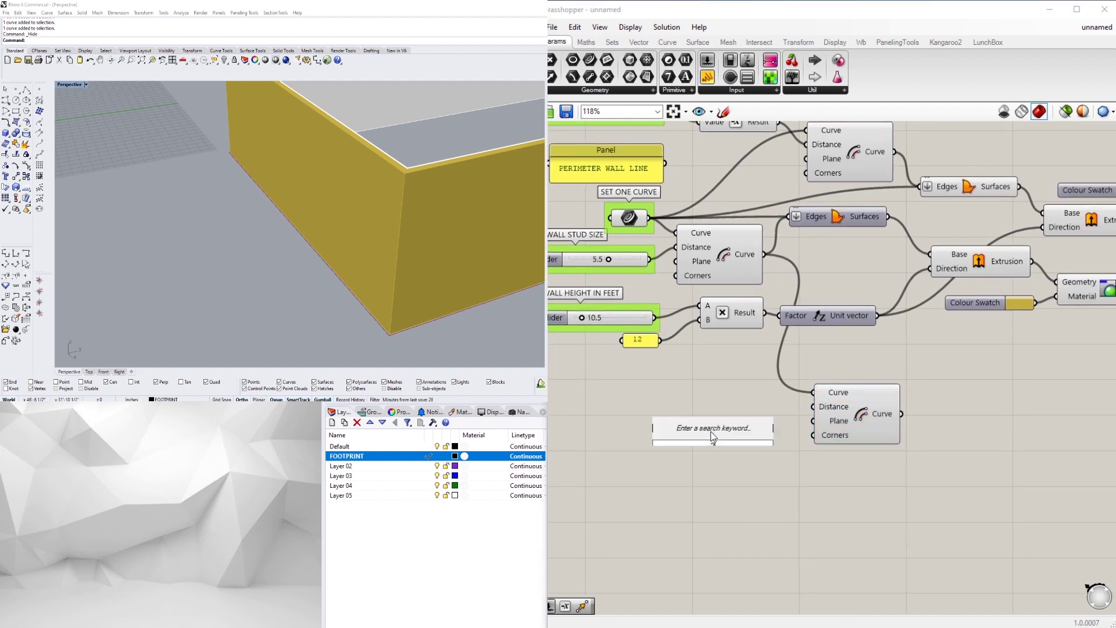
key(Escape)
double_click(698, 437)
text(2.5)
key(Return)
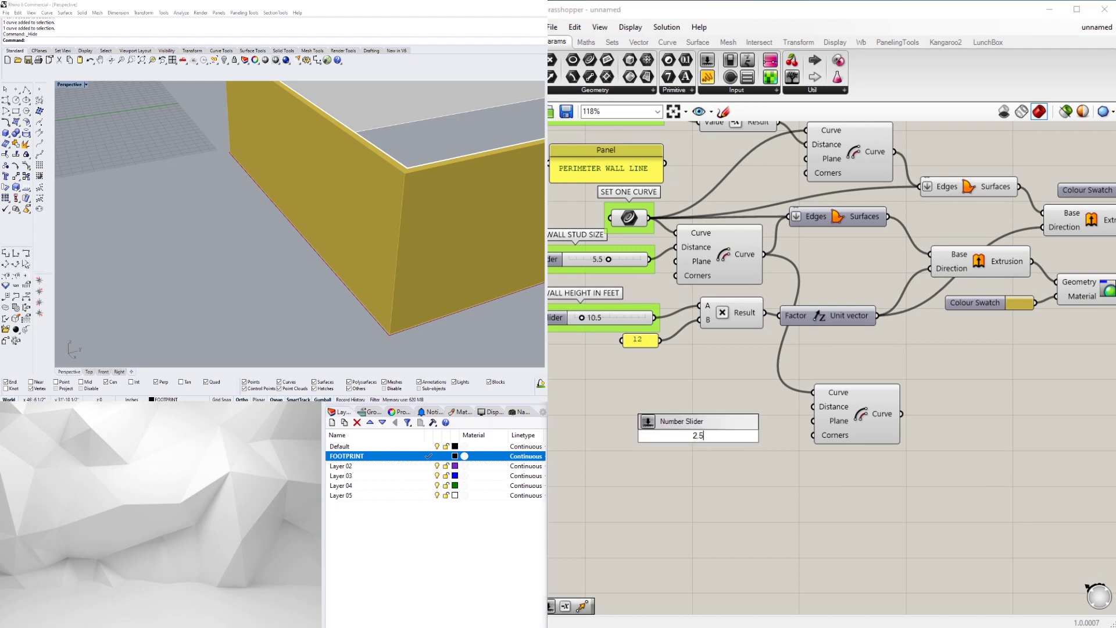
scroll(808, 450, up, 2)
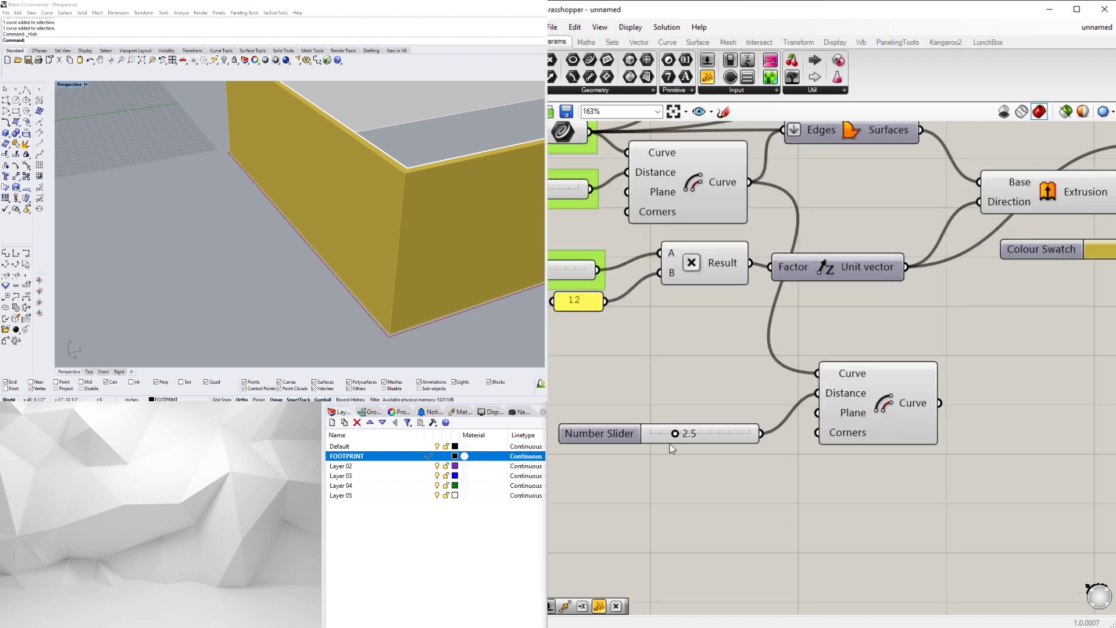
drag(670, 445, 704, 405)
scroll(795, 478, down, 3)
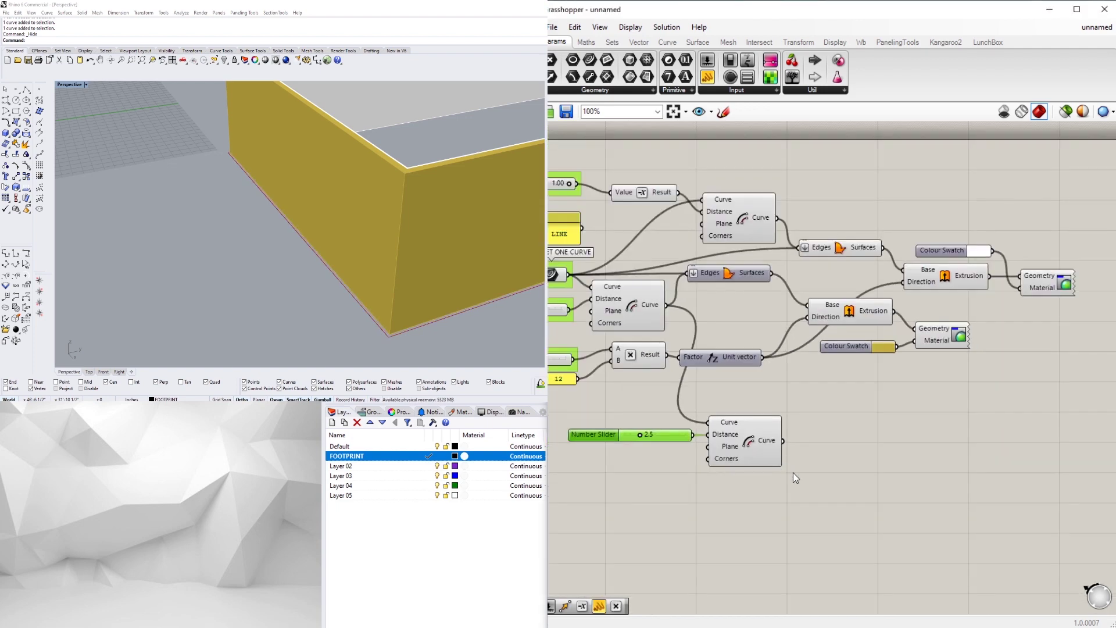
Add a Boundary Surfaces component and wire the stud offset curve and the new exterior offset curve into its Edges input.
double_click(873, 472)
text(boundary)
click(837, 450)
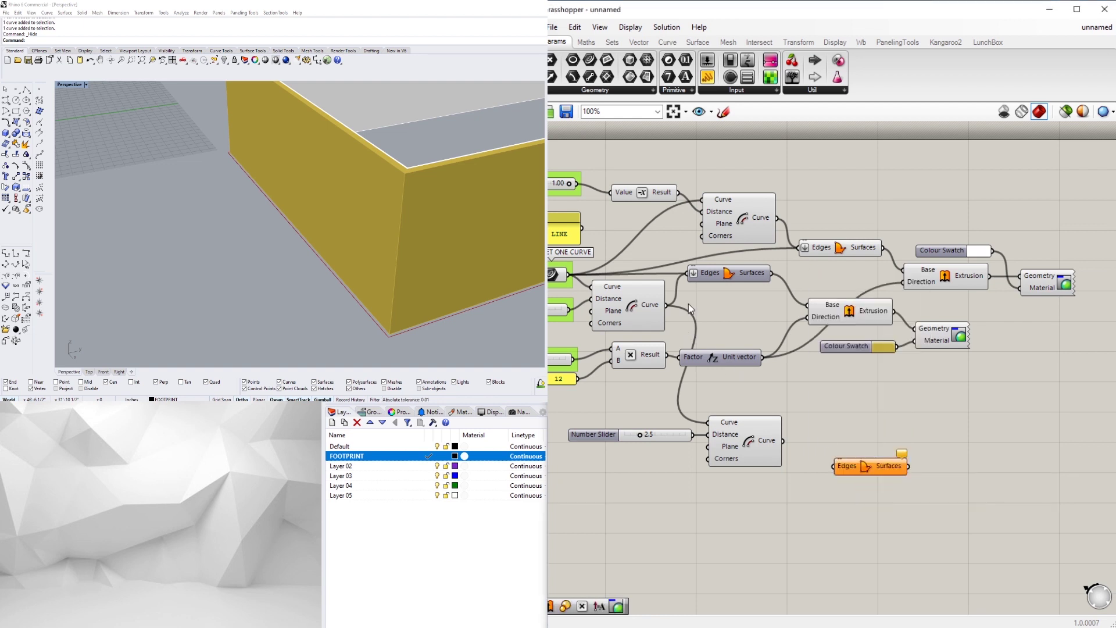
mouse_move(845, 465)
mouse_down()
mouse_move(776, 442)
mouse_move(833, 465)
mouse_up()
drag(866, 466, 846, 412)
Flatten the exterior Boundary Surfaces' Edges input and nudge the component into line.
right_click(828, 414)
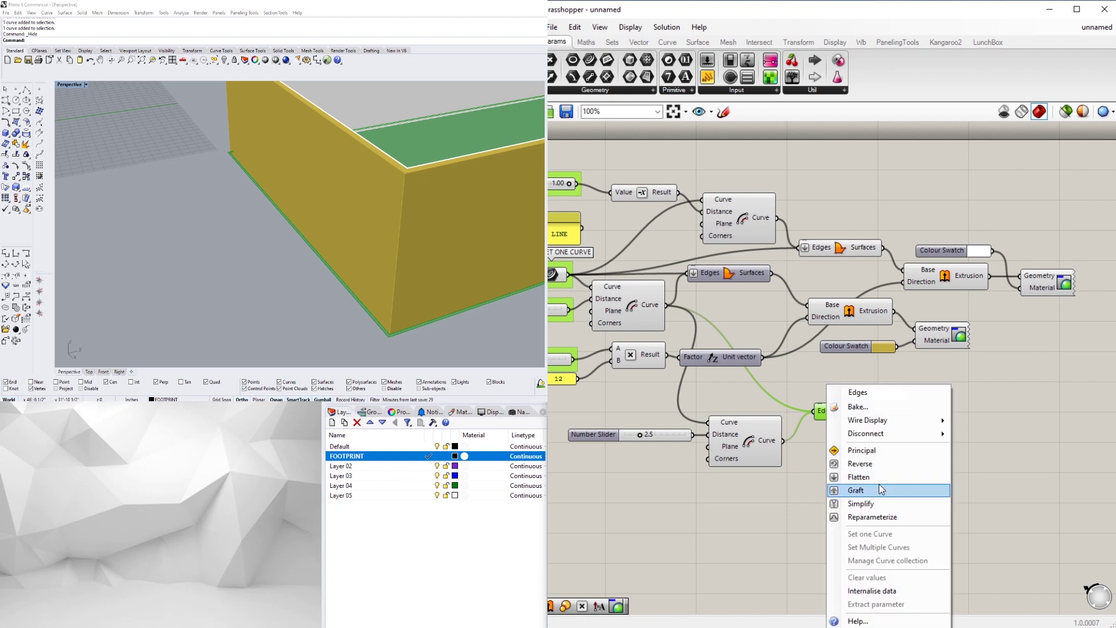
click(866, 475)
scroll(826, 424, up, 4)
drag(839, 390, 839, 396)
click(843, 360)
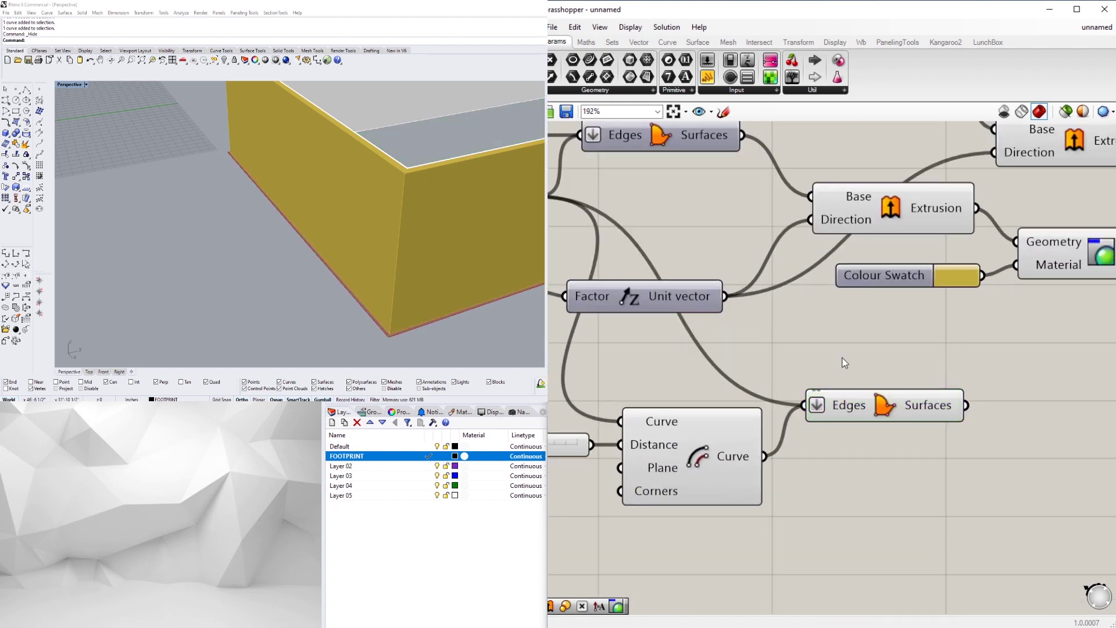
Move the 2.5 slider, its Offset Curve and the exterior Boundary Surfaces together to just below the yellow Colour Swatch.
scroll(922, 449, down, 3)
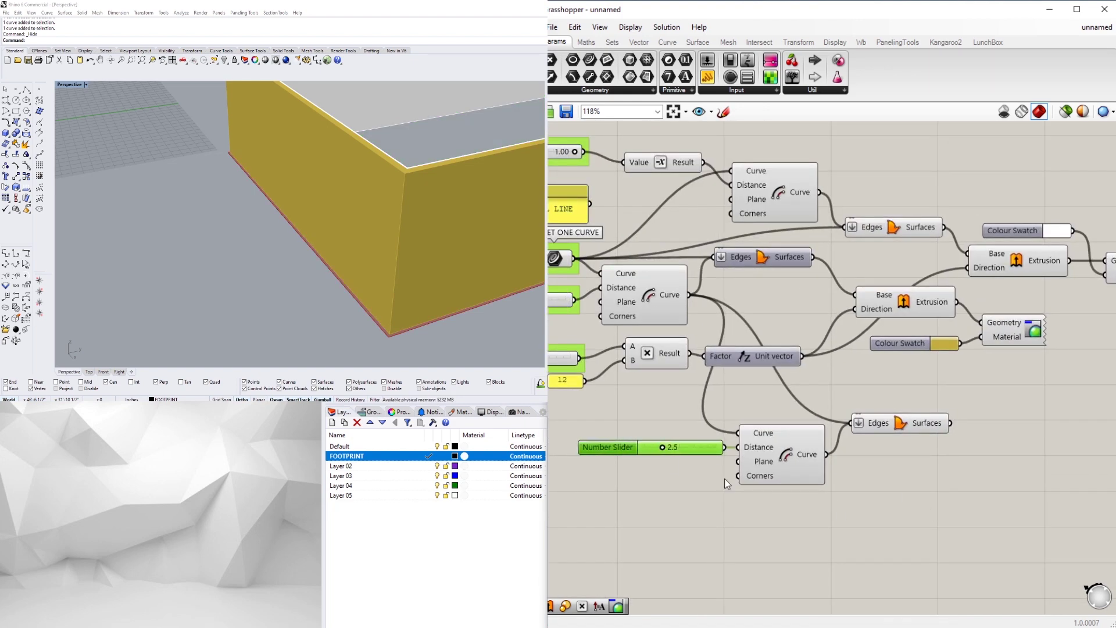
drag(979, 567, 642, 407)
drag(790, 457, 932, 418)
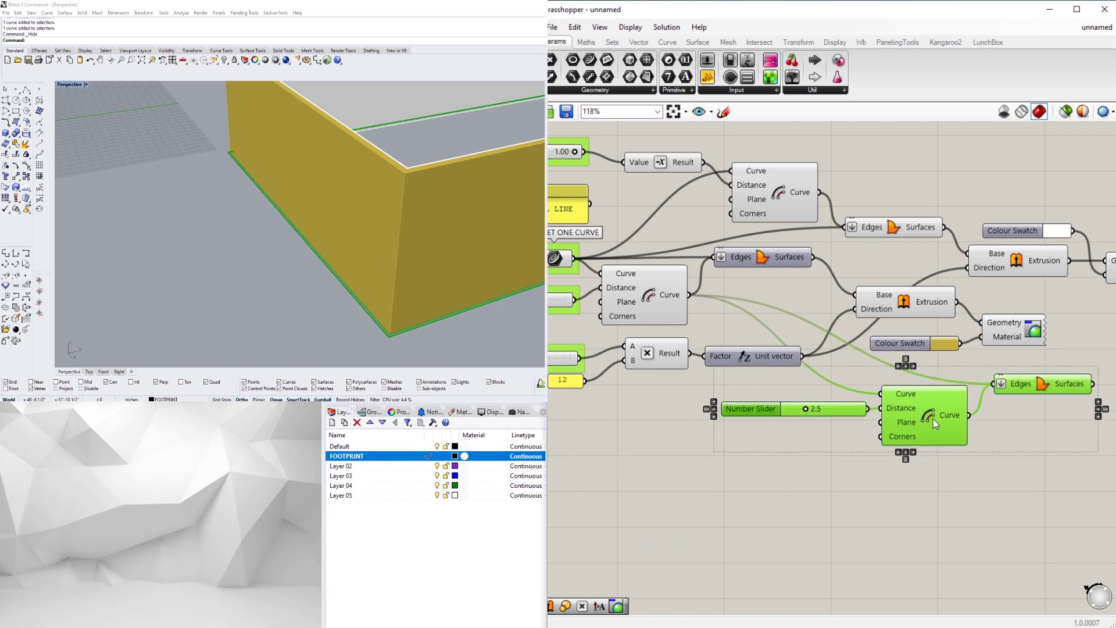
Align the exterior Boundary Surfaces component just below the Custom Preview of the yellow stud walls.
click(750, 391)
scroll(744, 392, up, 2)
scroll(761, 398, down, 2)
right_drag(802, 399, 775, 451)
scroll(866, 438, up, 1)
drag(1044, 445, 1045, 433)
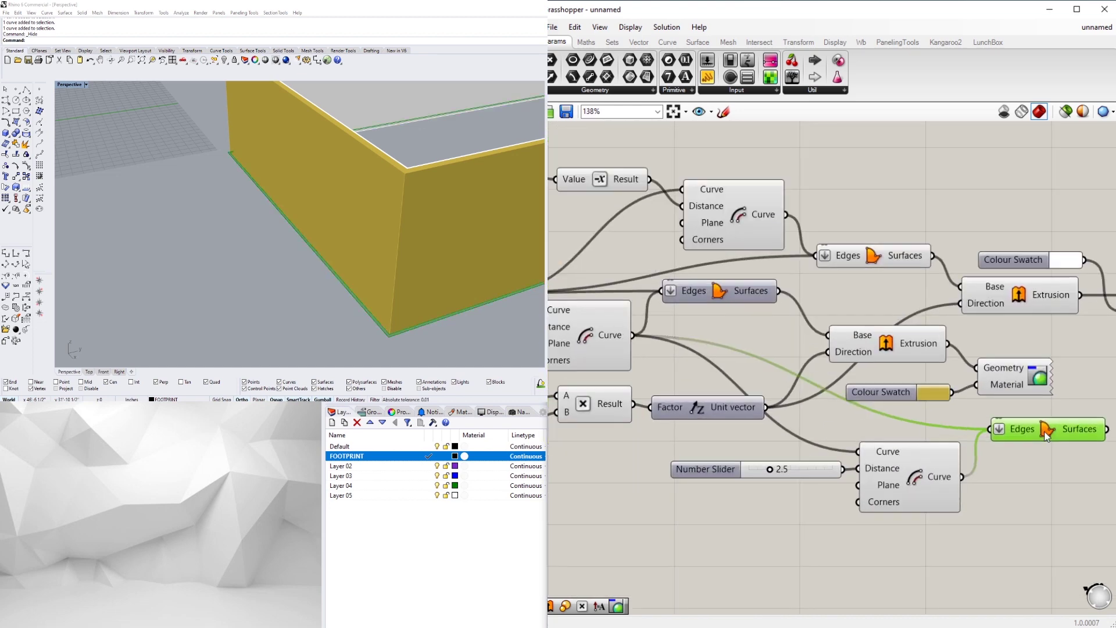
click(1053, 479)
Shift the exterior Offset Curve, its 2.5 slider and the exterior Boundary Surfaces slightly further along the canvas.
scroll(1055, 488, down, 2)
right_drag(1056, 503, 1006, 495)
drag(1068, 512, 793, 434)
click(1004, 519)
drag(1067, 532, 837, 433)
scroll(909, 469, up, 1)
click(842, 510)
scroll(735, 469, up, 1)
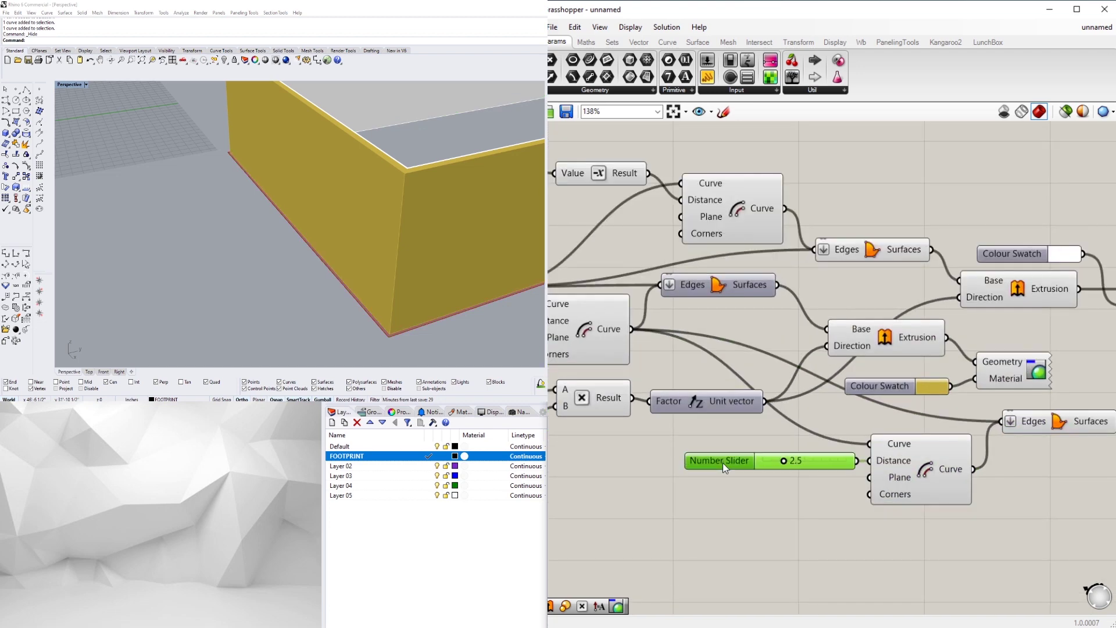
click(787, 511)
Add an Extrude component, wiring the exterior Boundary Surfaces into Base and the Unit Z vector into Direction.
scroll(787, 511, down, 3)
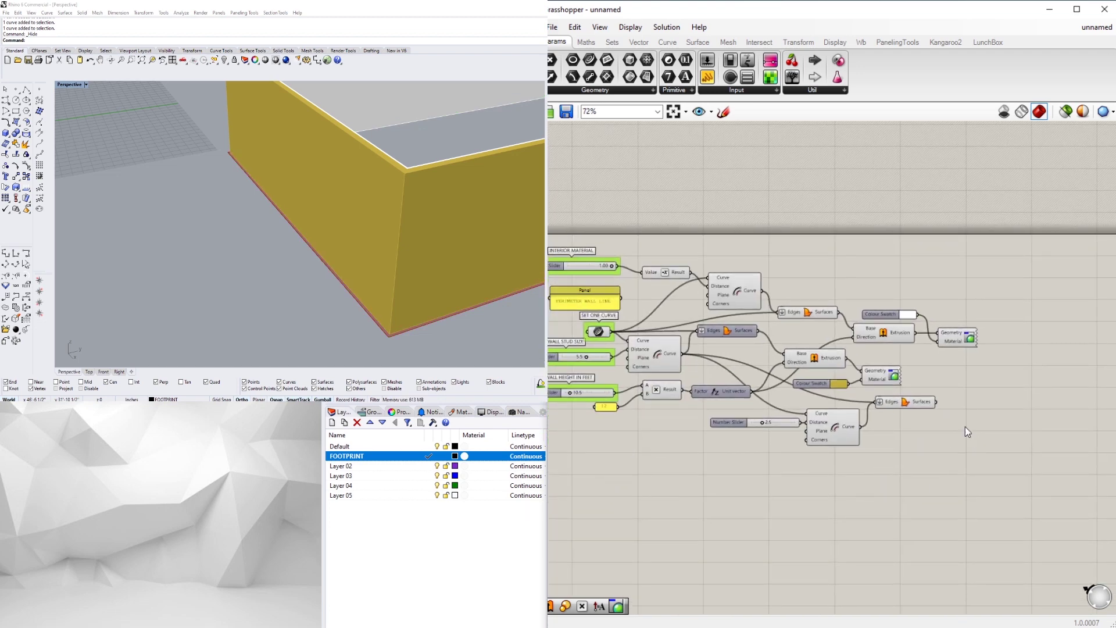
right_drag(967, 431, 950, 429)
double_click(950, 429)
text(EXTR)
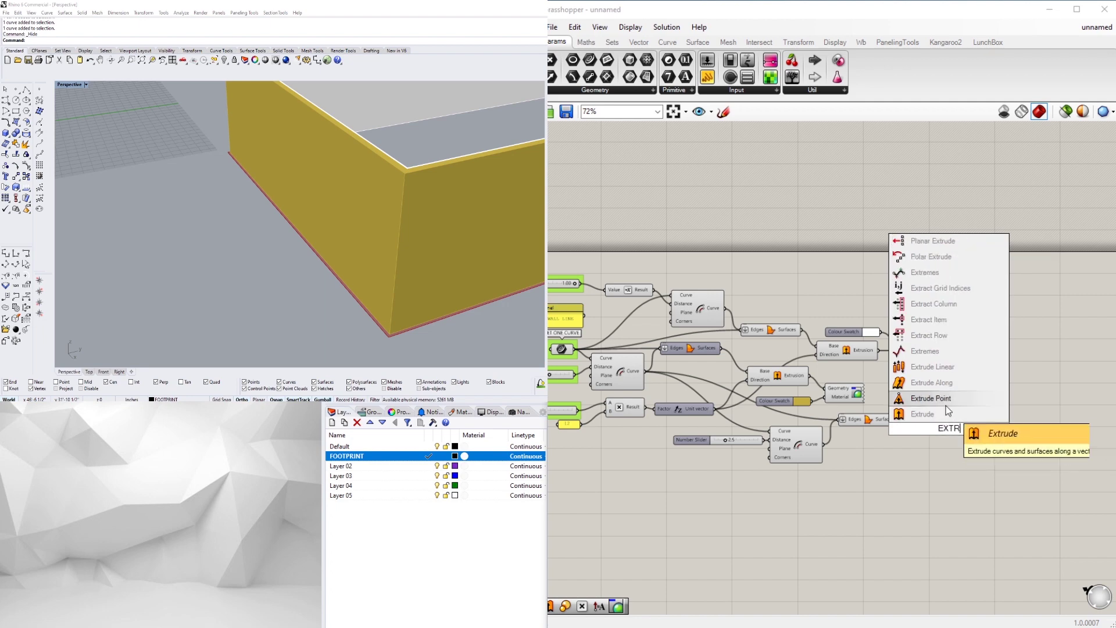
click(948, 411)
scroll(930, 414, up, 3)
scroll(880, 438, down, 2)
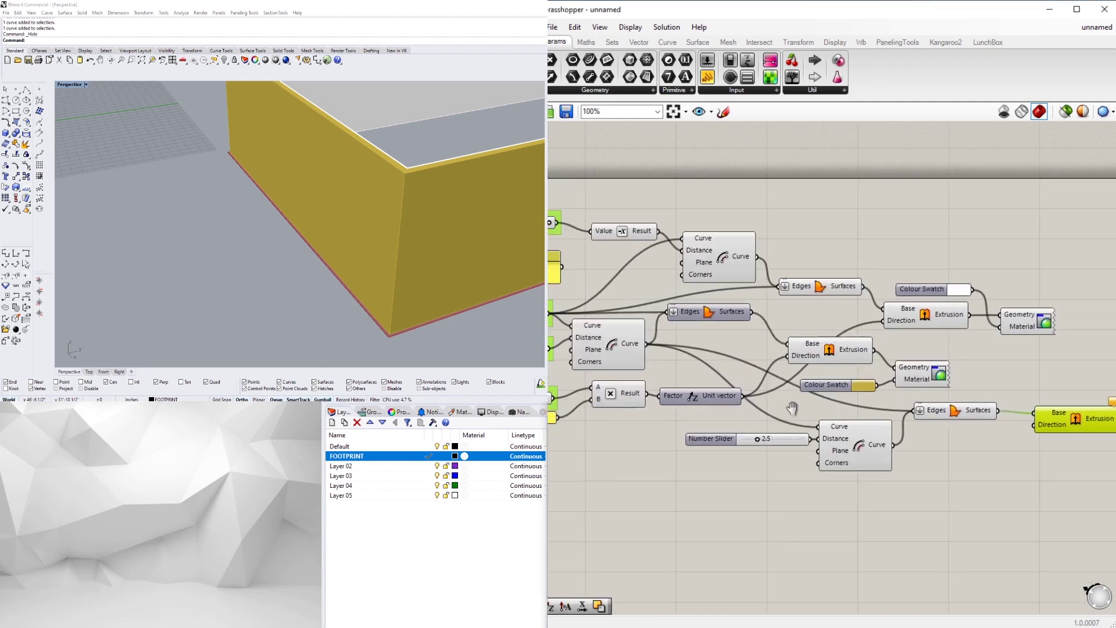
drag(765, 387, 903, 418)
right_drag(1056, 427, 862, 424)
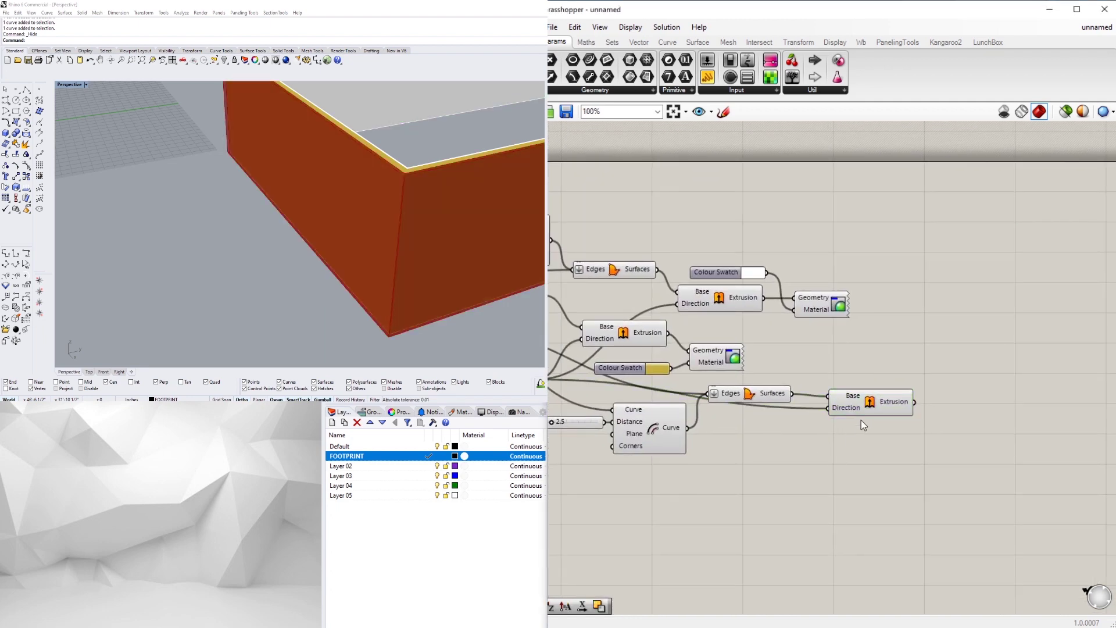
Turn off the preview of the exterior Boundary Surfaces and move the new Extrude component closer to it.
right_click(742, 396)
click(764, 422)
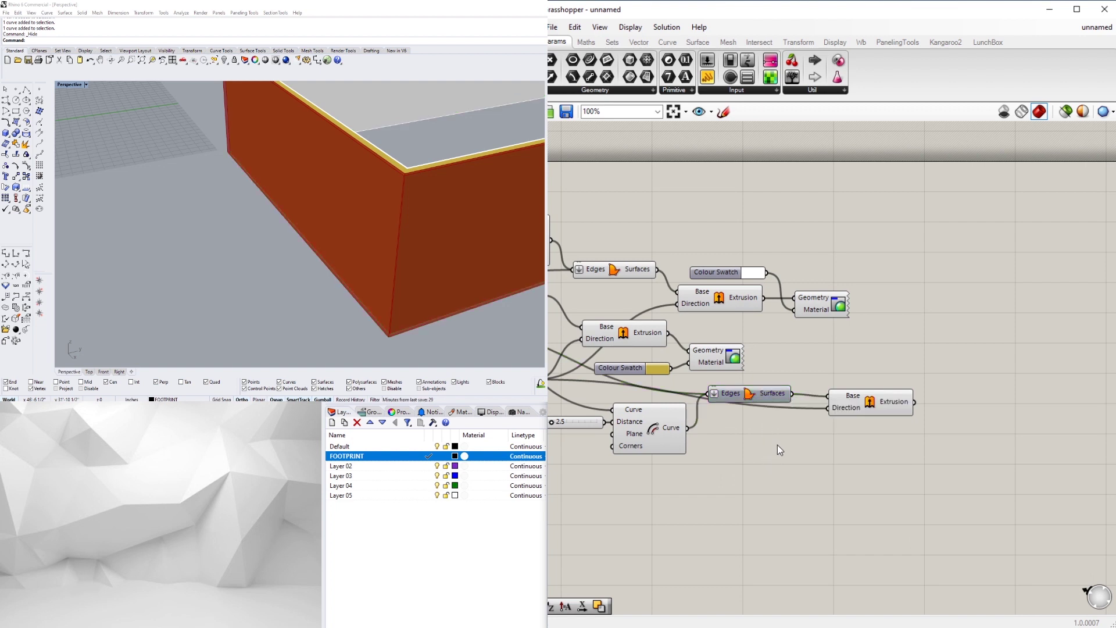
click(866, 412)
click(847, 420)
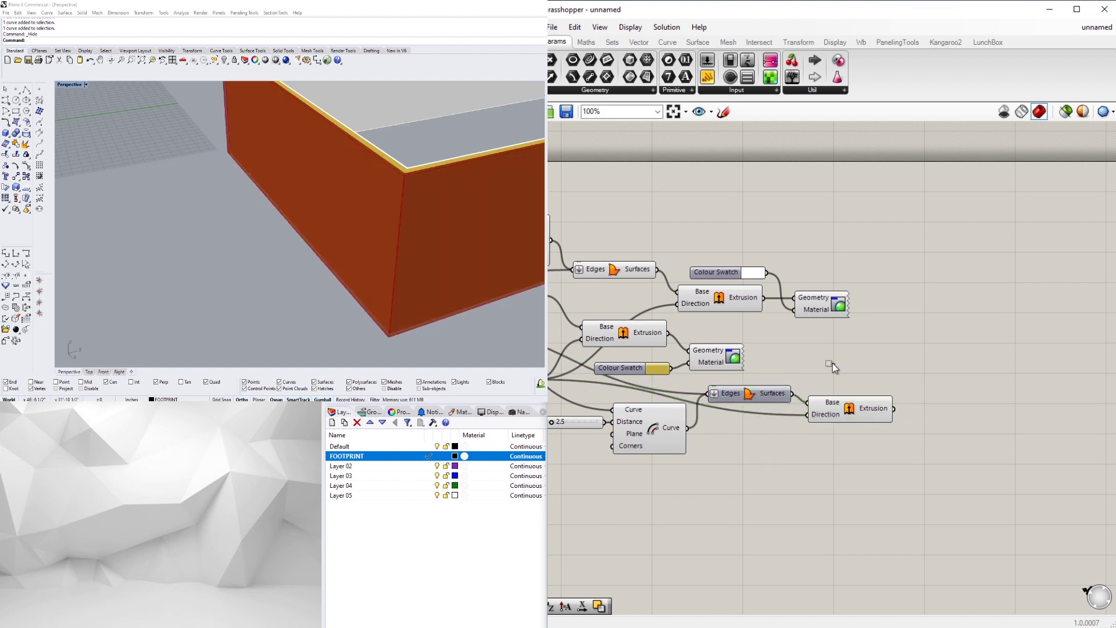
Add a Custom Preview with a yellow Colour Swatch as its Material and the exterior Extrusion as its Geometry.
click(702, 368)
alt+drag(717, 359, 893, 430)
scroll(902, 417, up, 4)
click(965, 471)
scroll(869, 481, up, 1)
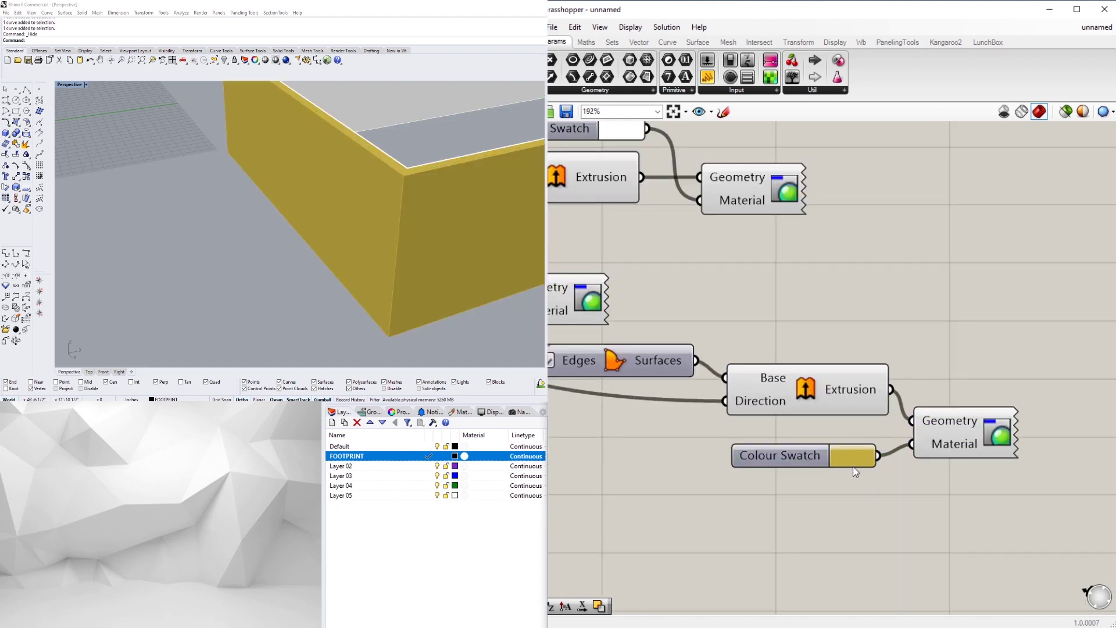
Change the exterior wall's Colour Swatch to a reddish brown brick colour.
click(852, 465)
drag(925, 478, 948, 493)
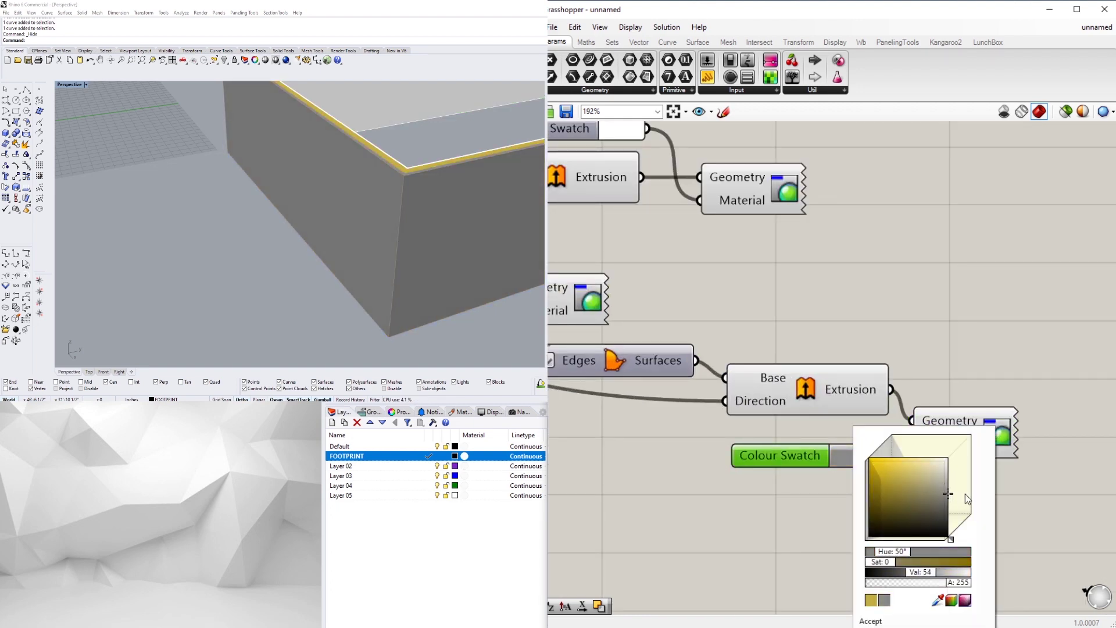
drag(925, 550, 886, 554)
click(896, 476)
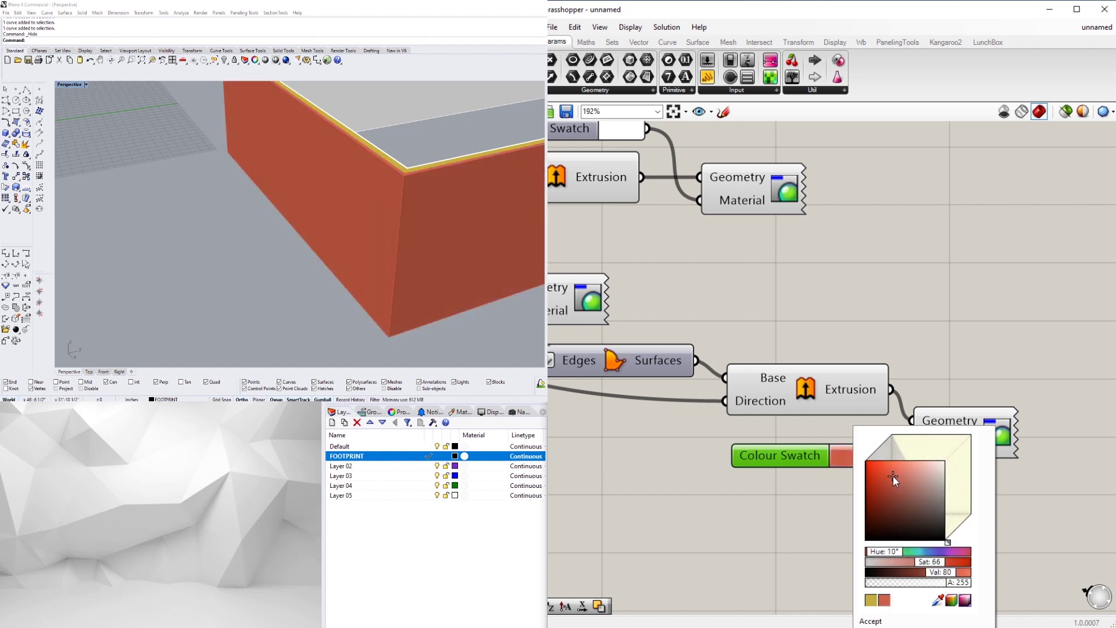
drag(893, 477, 894, 482)
click(895, 554)
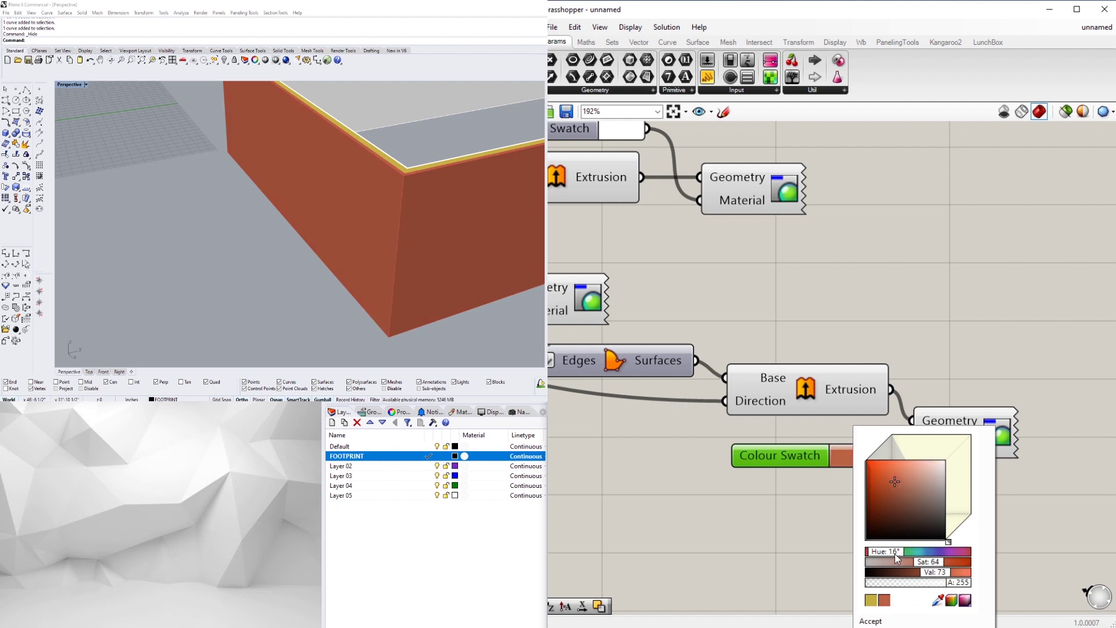
drag(895, 553, 892, 554)
drag(897, 493, 886, 486)
click(967, 329)
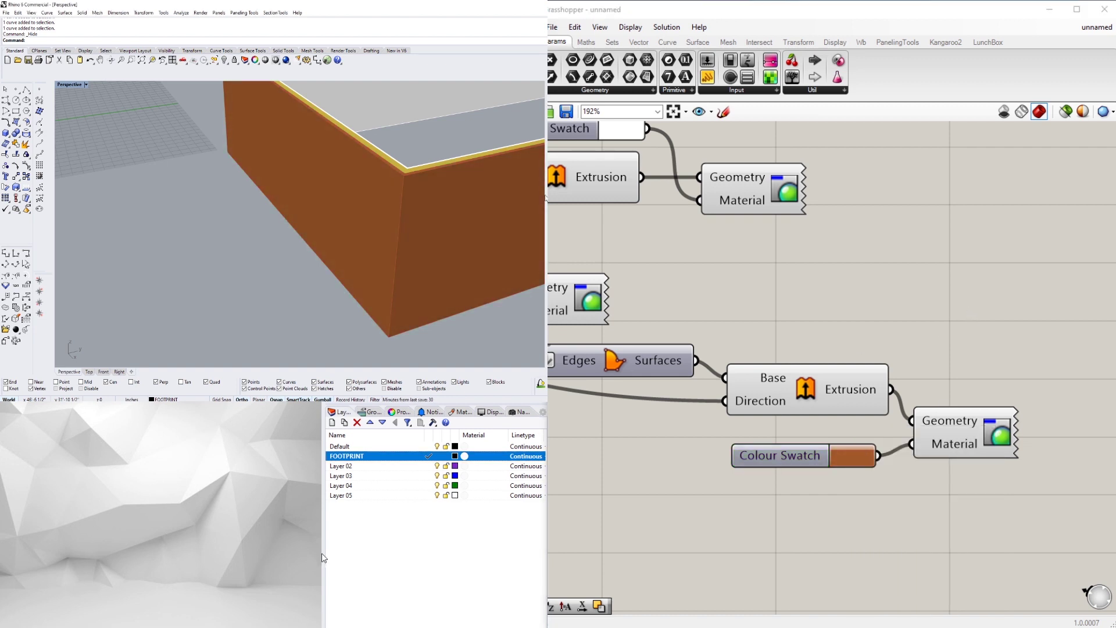
Examine the layered walls in the Rhino viewport and highlight the interior material's offset curve at the inside corner.
right_drag(302, 250, 382, 232)
scroll(382, 232, down, 6)
right_drag(161, 233, 216, 253)
scroll(746, 267, down, 5)
right_drag(598, 196, 842, 200)
scroll(842, 200, up, 2)
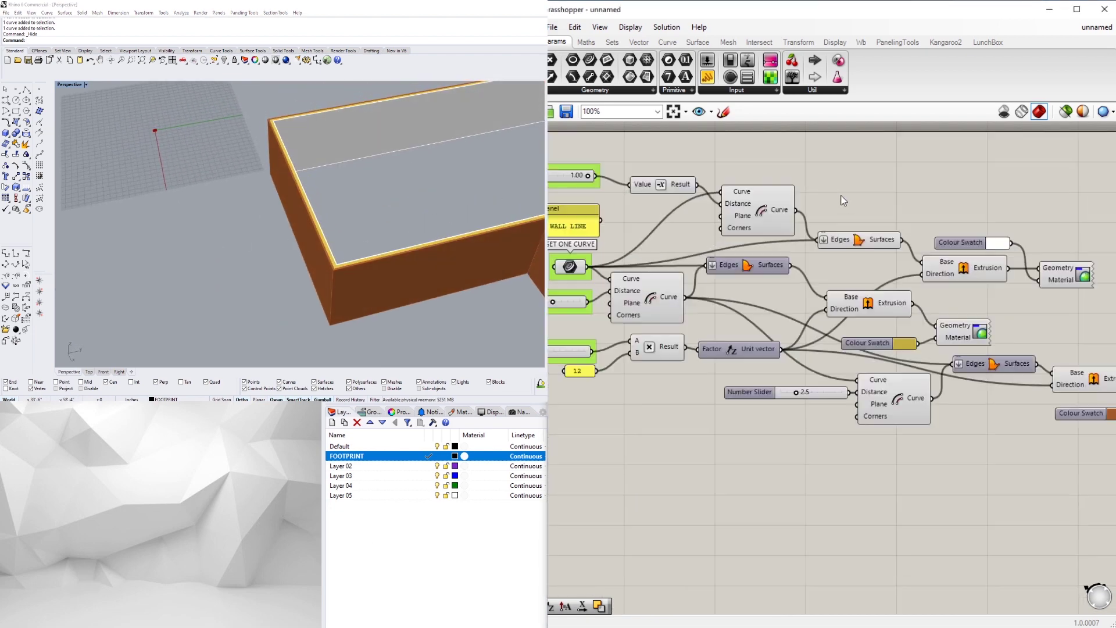
scroll(805, 235, down, 1)
right_drag(917, 346, 968, 368)
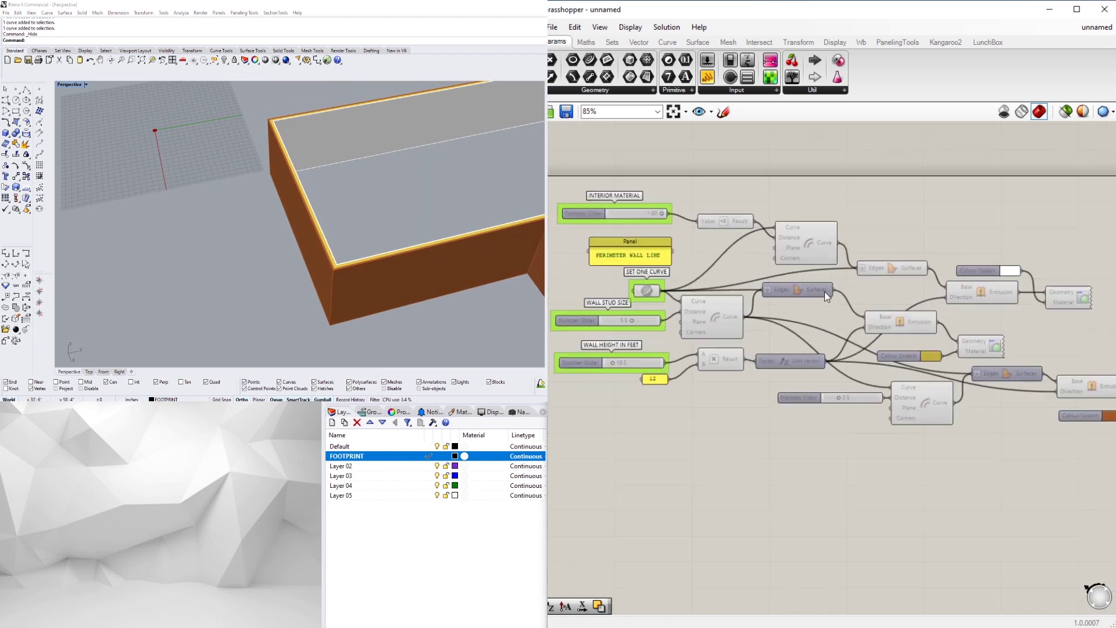
click(810, 237)
scroll(281, 182, up, 8)
right_drag(280, 181, 277, 170)
scroll(257, 158, up, 4)
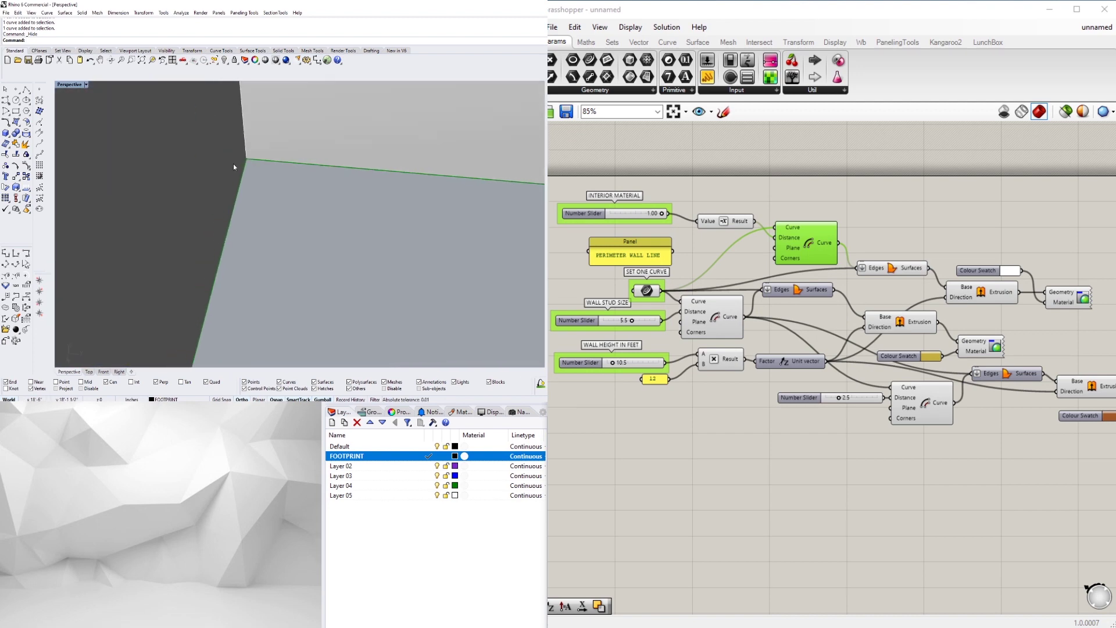
scroll(822, 217, up, 3)
Add another Offset Curve component, wire the interior material's offset curve into its Curve input and place it above the white Colour Swatch.
double_click(849, 234)
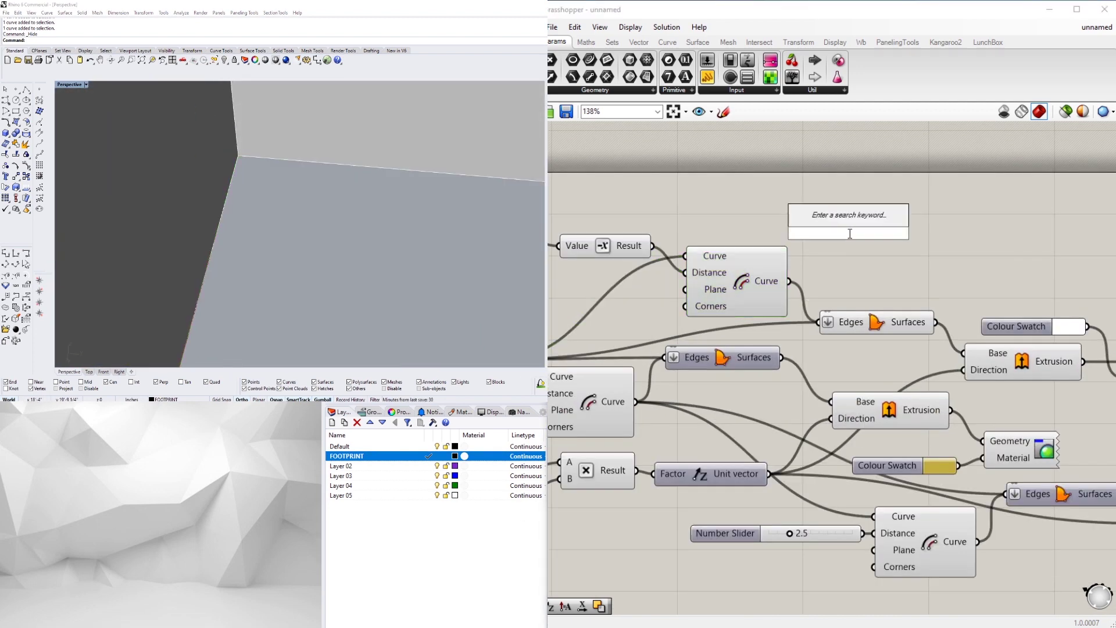
text(offset)
click(849, 221)
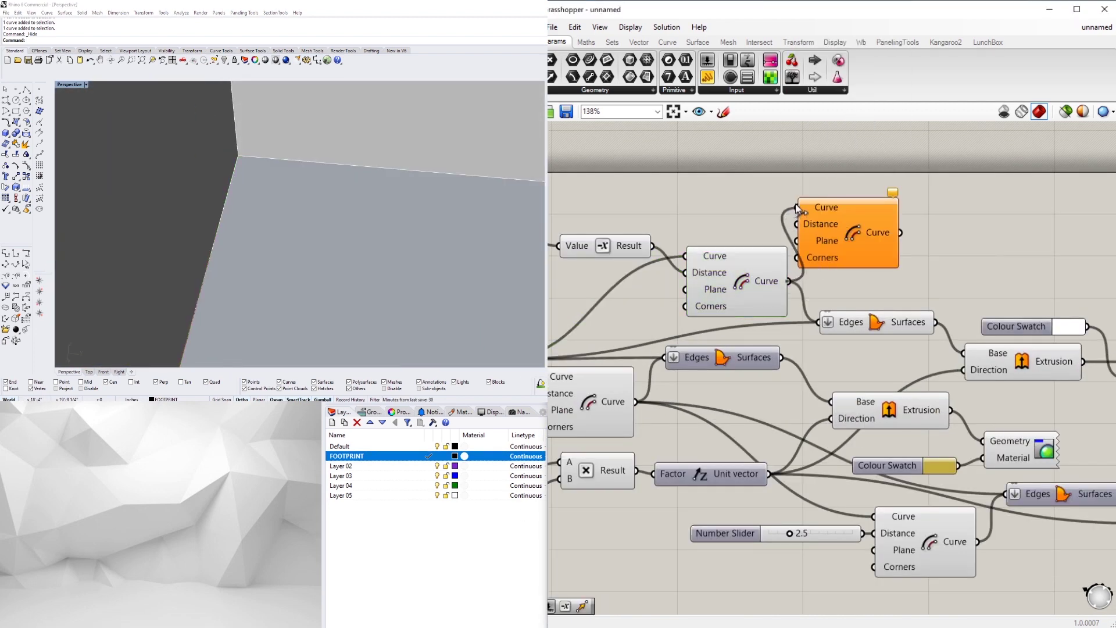
drag(796, 208, 798, 208)
drag(849, 220, 1008, 228)
right_drag(908, 229, 761, 247)
Add a Negative component and wire its Result into the new Offset Curve's Distance input.
double_click(723, 228)
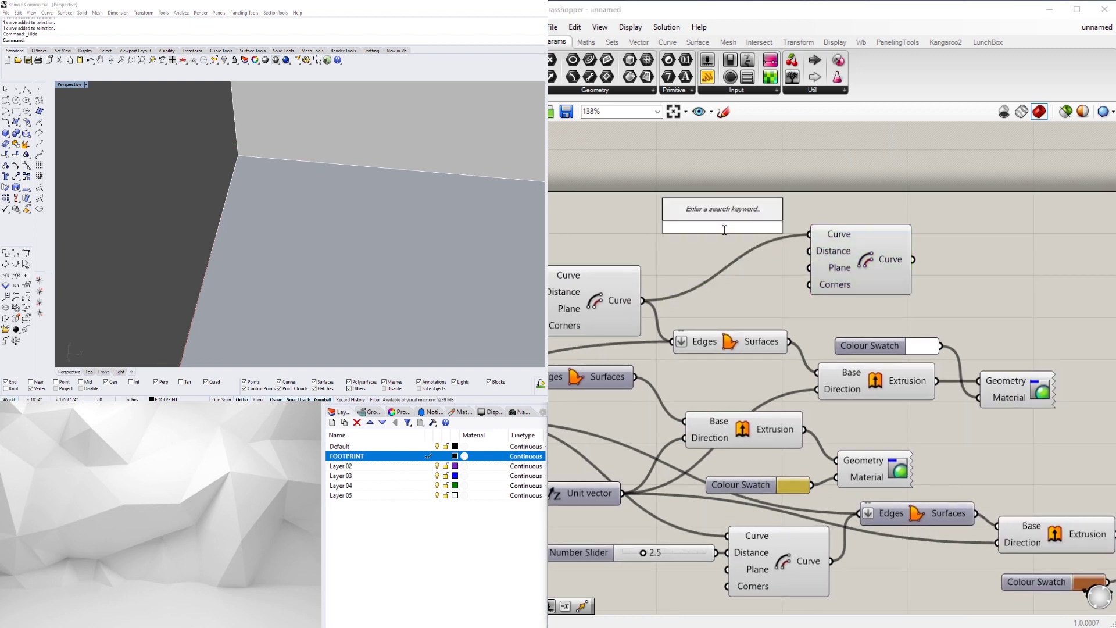
text(neg)
click(710, 213)
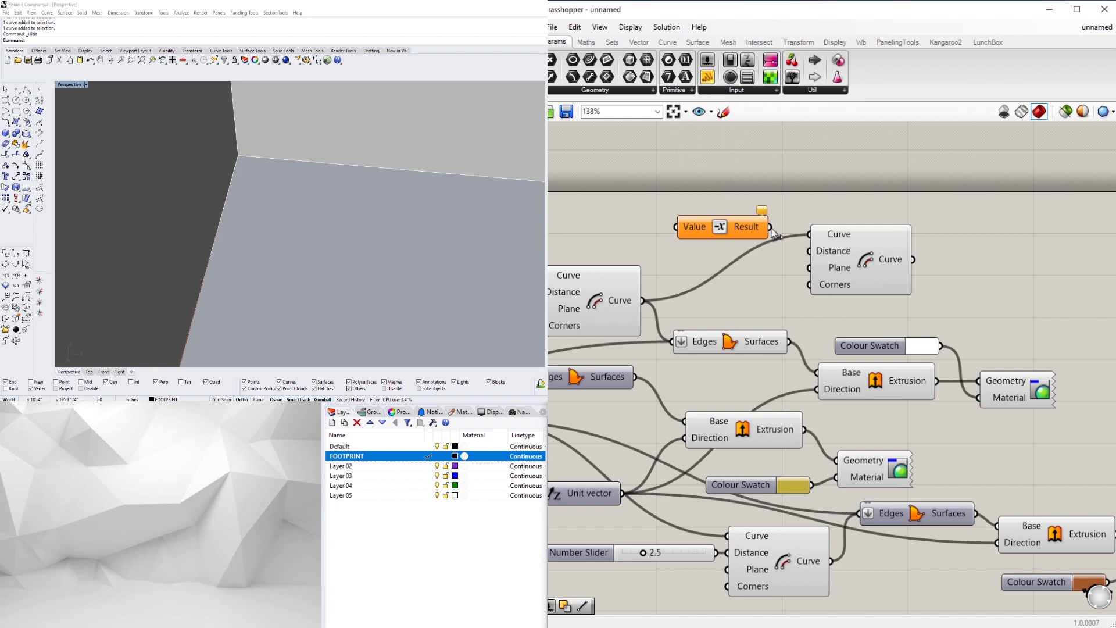
drag(770, 227, 809, 250)
right_drag(613, 246, 732, 263)
Try driving the new Negative component with a 0.75 Number Slider, test lower values and delete the slider.
double_click(684, 236)
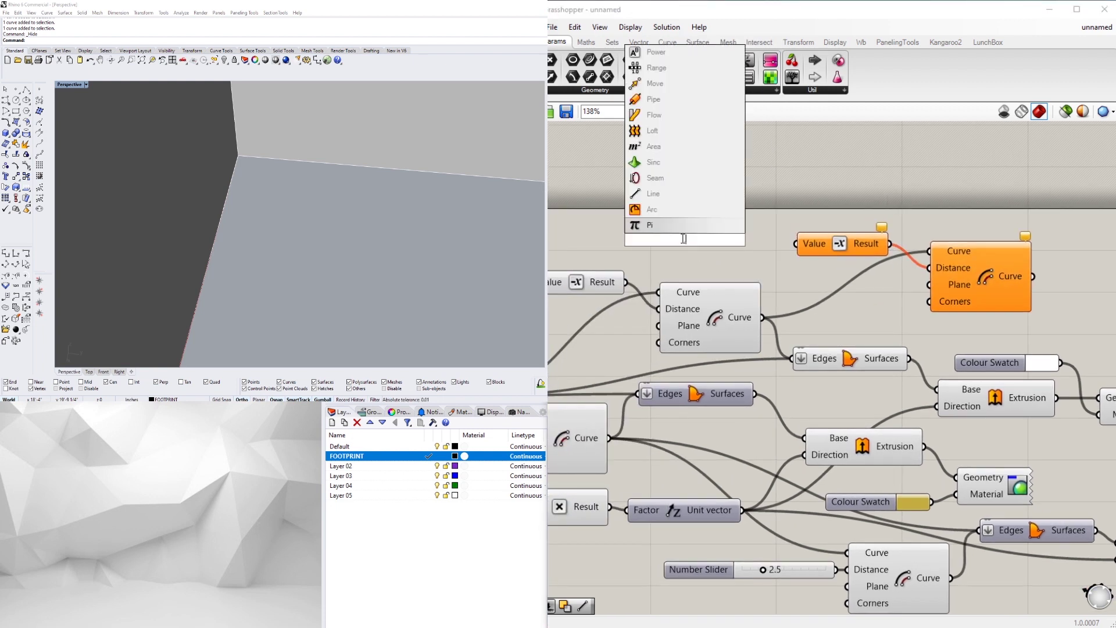
text(0.75)
key(Return)
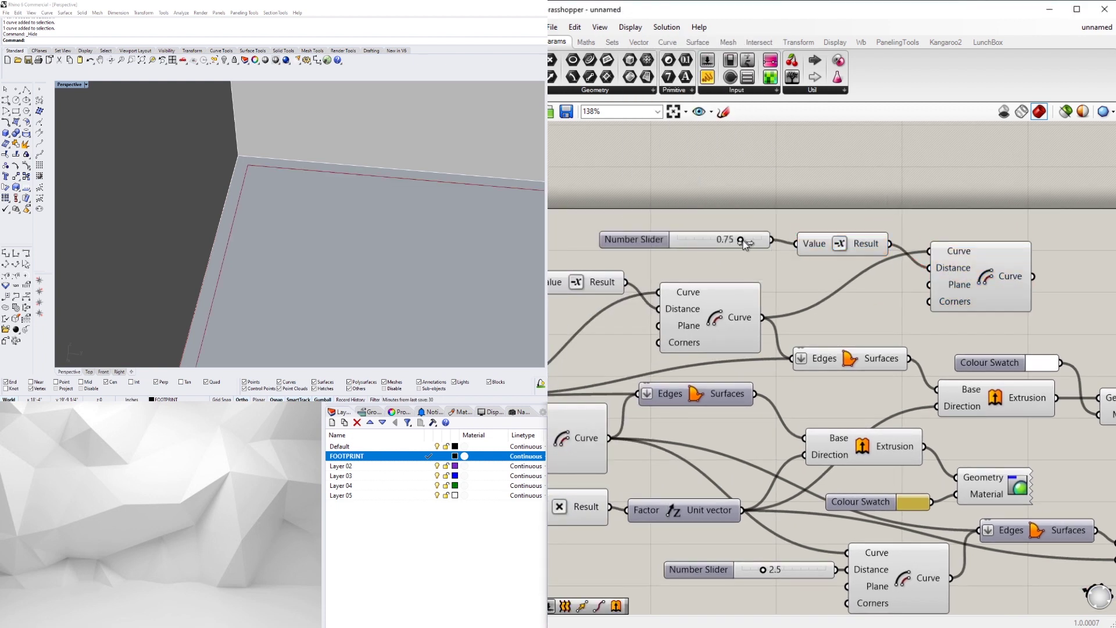
drag(841, 240, 830, 253)
scroll(200, 238, down, 10)
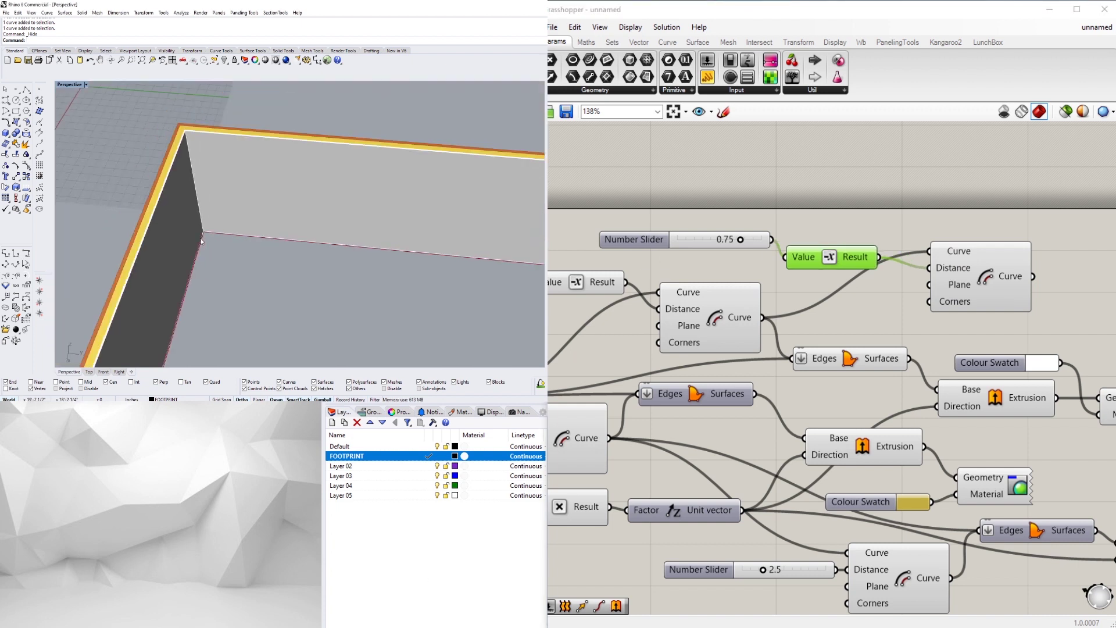
scroll(203, 236, up, 5)
scroll(210, 236, up, 6)
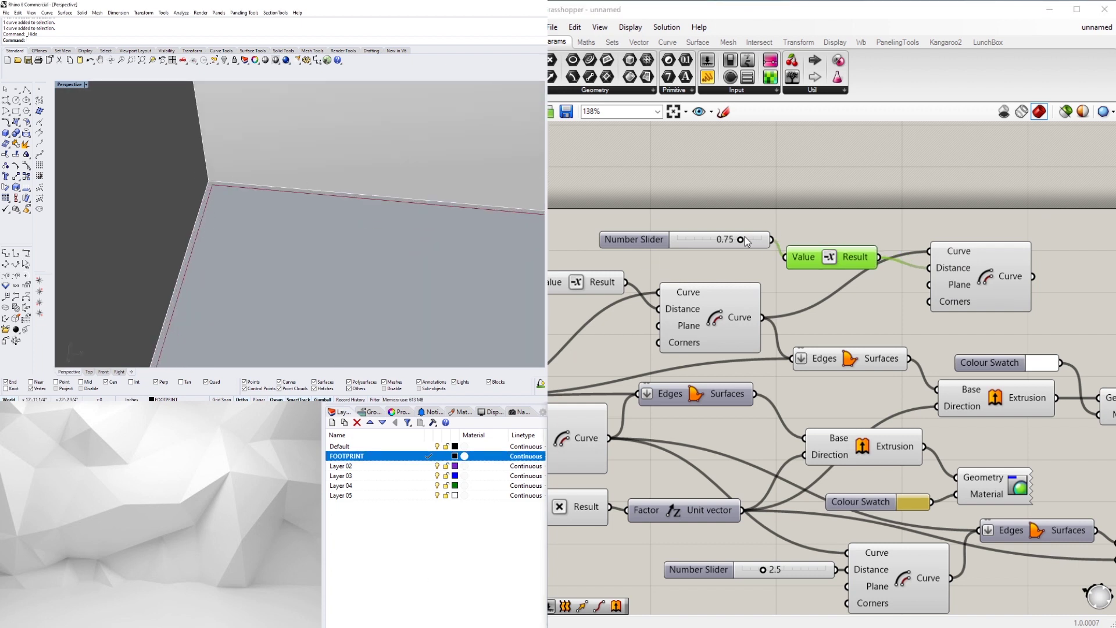
drag(746, 241, 744, 245)
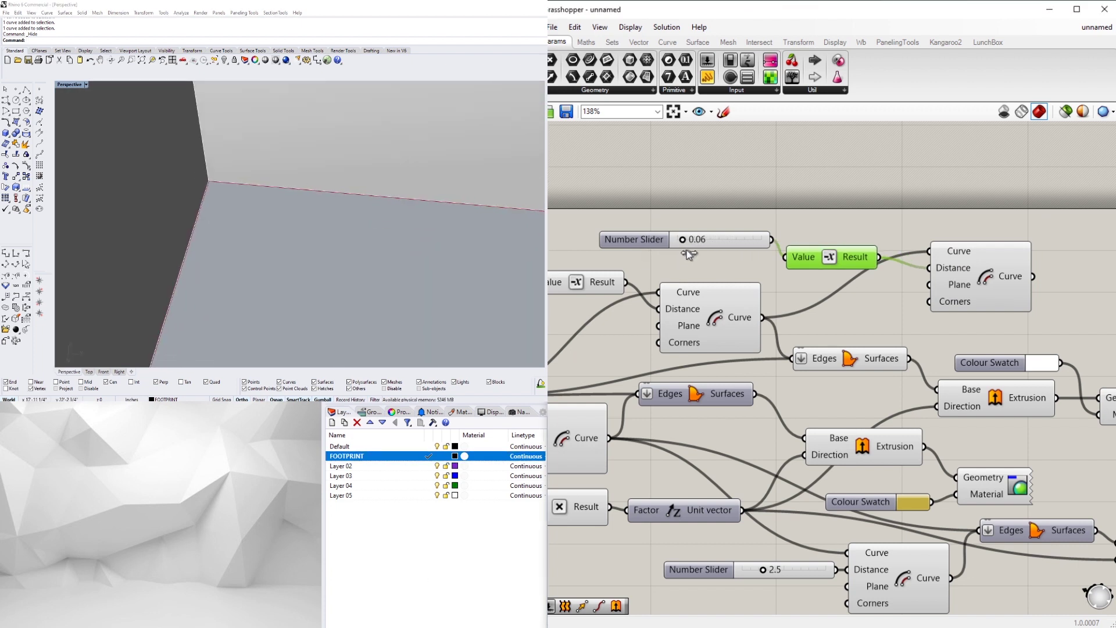
click(754, 244)
key(Delete)
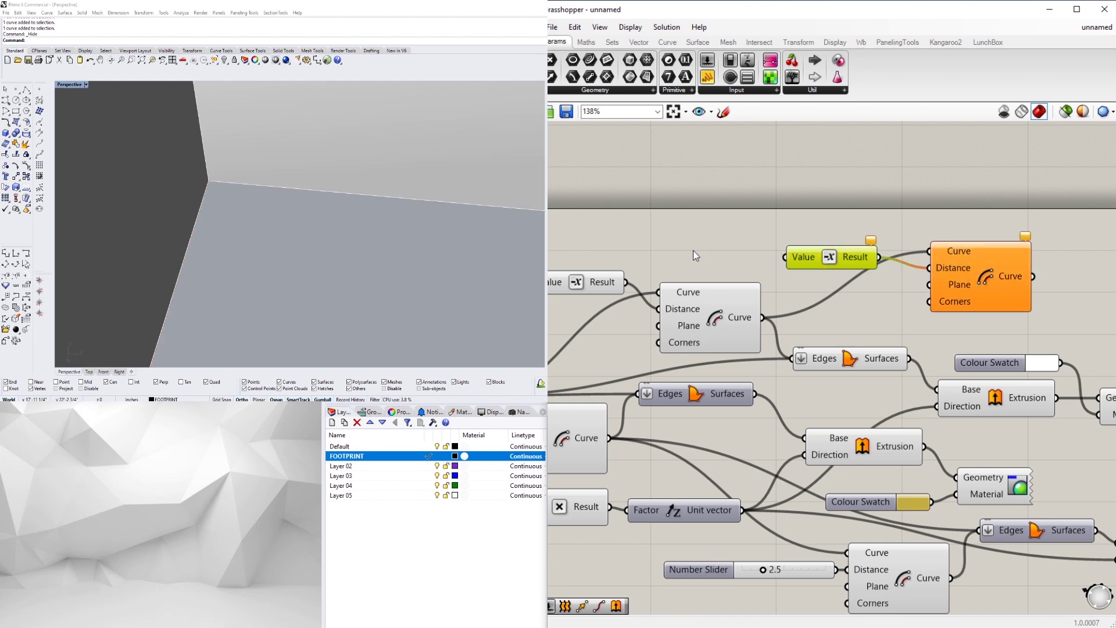
Add a Number Slider set to 0.5 and wire it into the new Negative component's Value input.
double_click(696, 256)
text(number slider)
key(Return)
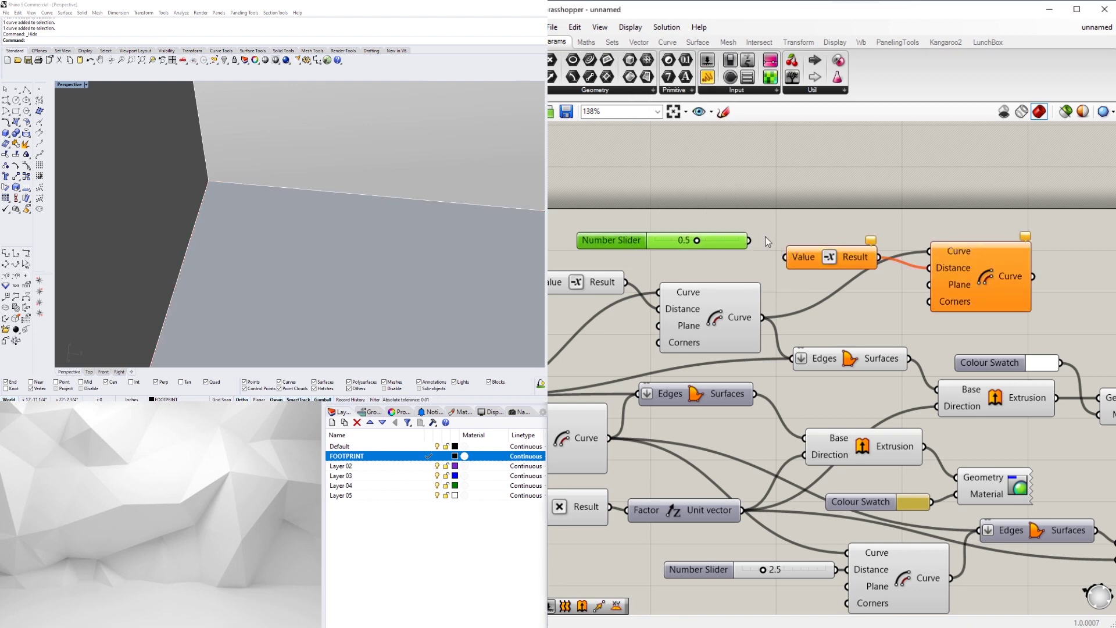
Add a Boundary Surfaces component and wire both the new innermost offset curve and the interior material's offset curve into its Edges input.
double_click(845, 246)
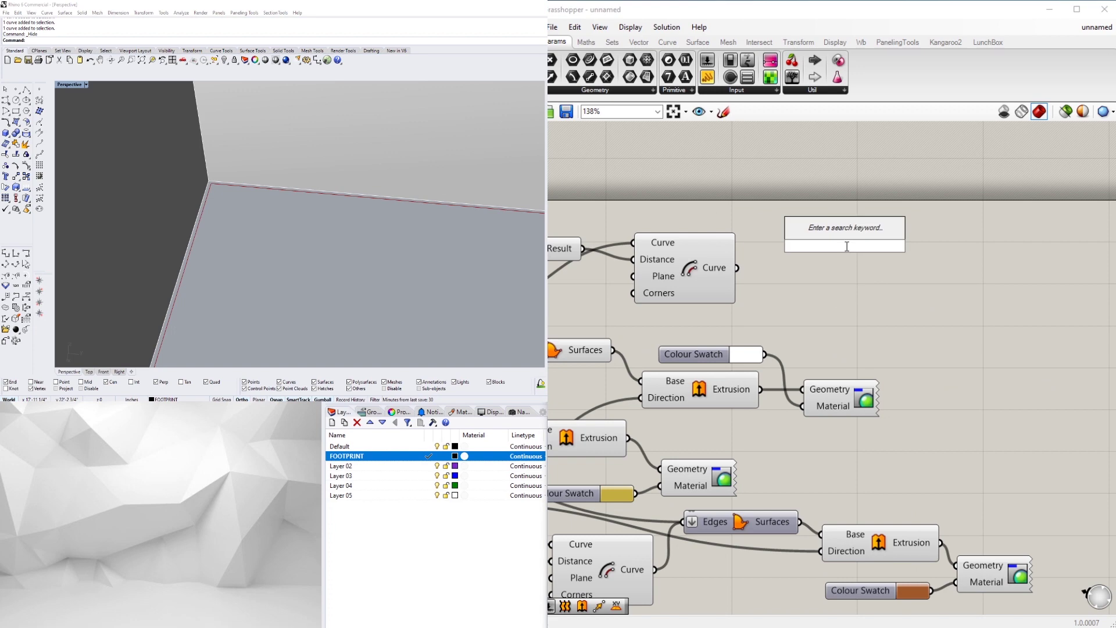
text(BOUN)
key(Return)
right_drag(458, 298, 671, 337)
scroll(670, 337, down, 1)
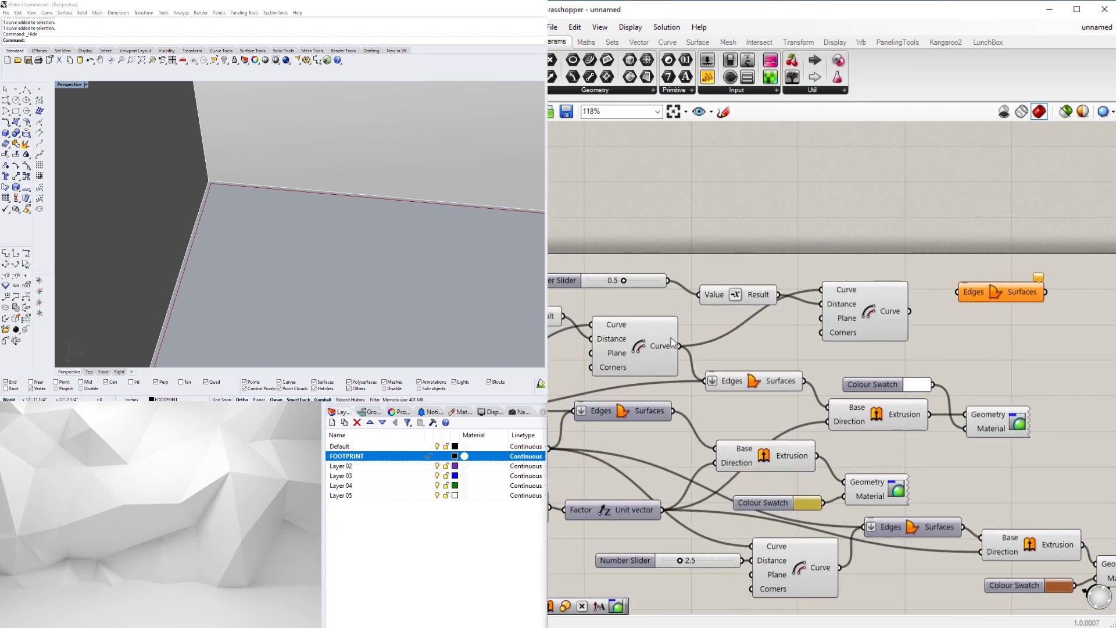
drag(927, 310, 957, 291)
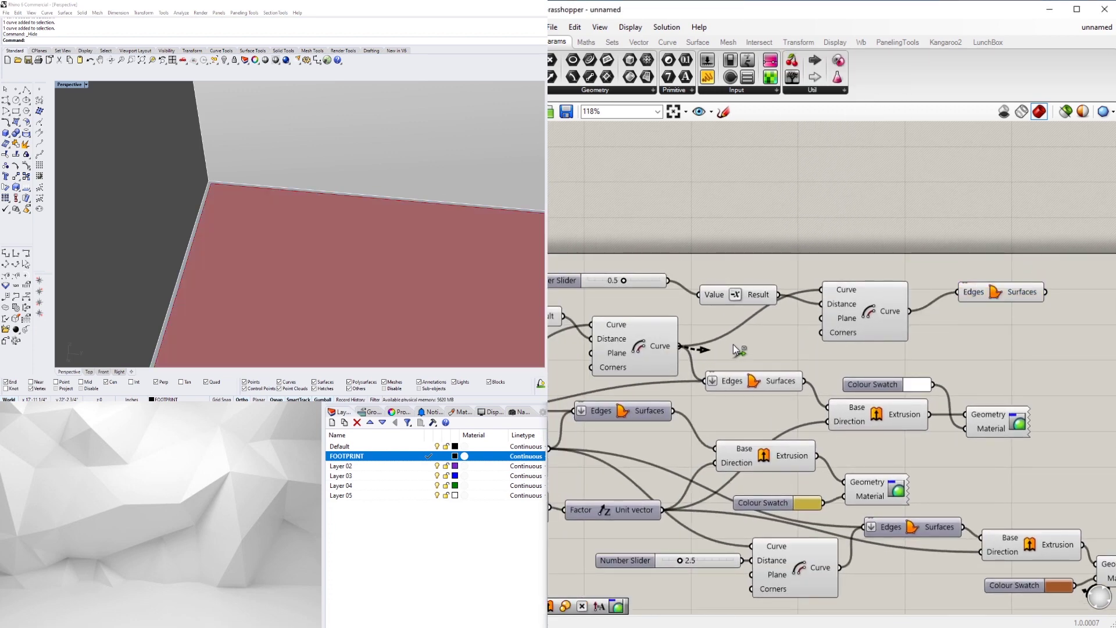
shift+drag(733, 345, 969, 350)
Flatten the new Boundary Surfaces' Edges input and line the component, the Negative and the 0.5 slider up with the Offset Curve.
right_click(973, 290)
click(1001, 386)
click(985, 300)
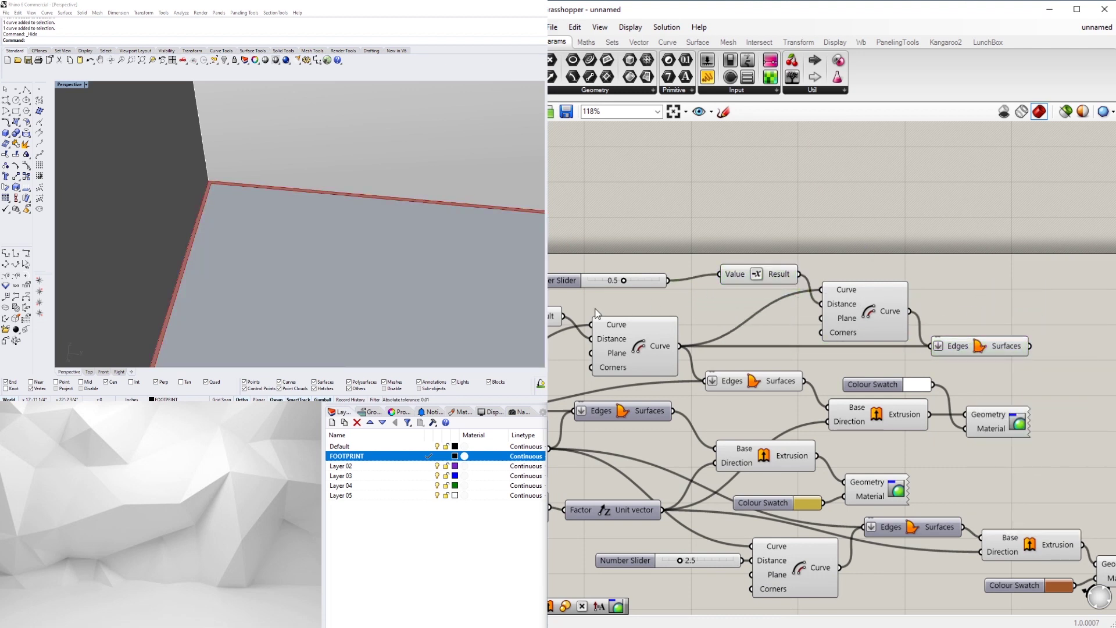
drag(559, 280, 601, 280)
click(993, 248)
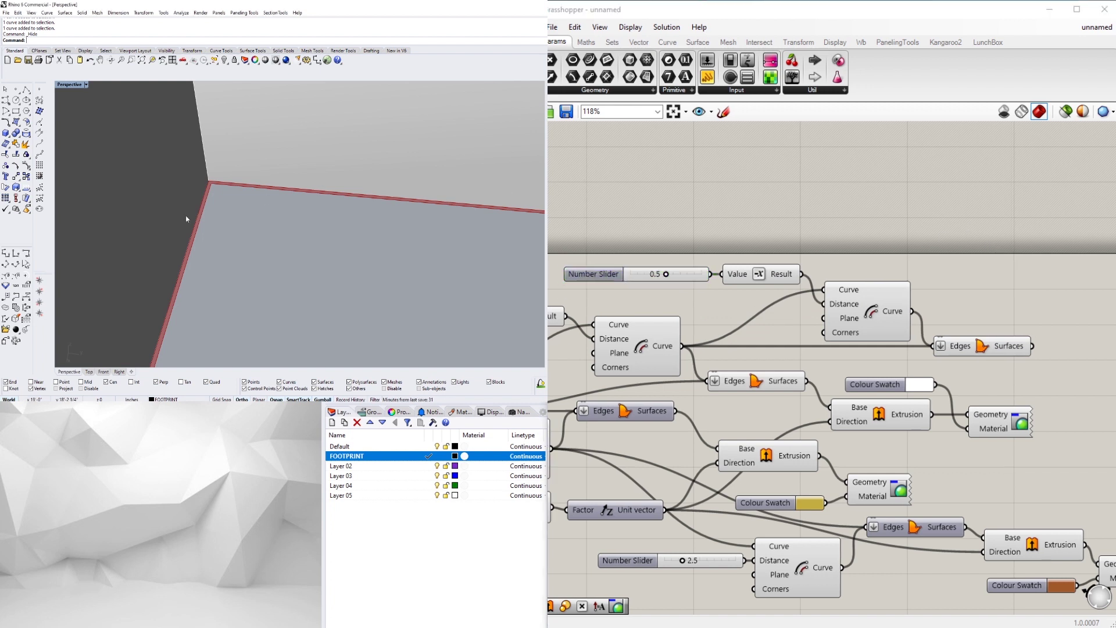
Add an Extrude component and wire the innermost Boundary Surfaces' Surfaces output into its Base input.
mouse_move(187, 219)
right_down()
mouse_move(214, 209)
mouse_move(194, 205)
mouse_move(188, 184)
mouse_move(191, 212)
right_up()
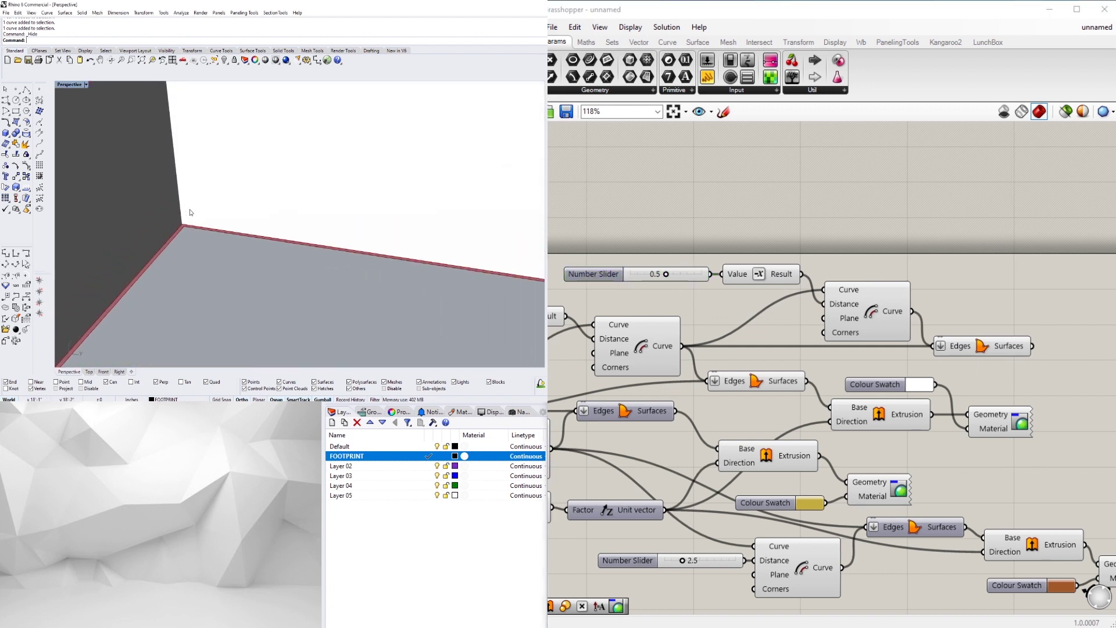
scroll(191, 212, up, 5)
click(1012, 351)
click(1059, 412)
right_drag(1059, 412, 941, 369)
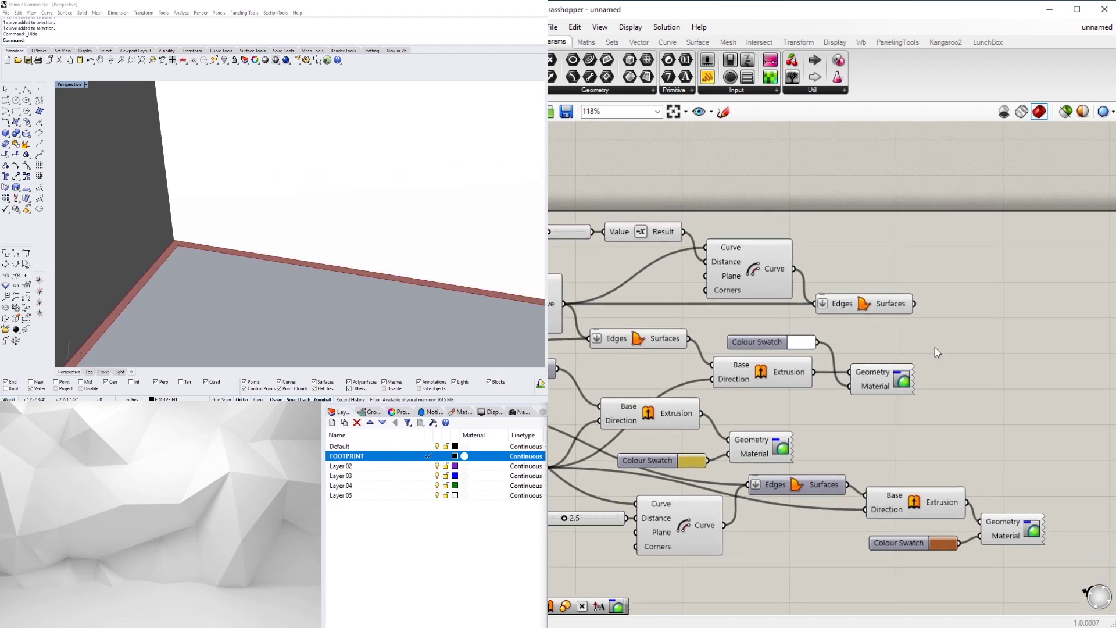
click(862, 306)
double_click(979, 315)
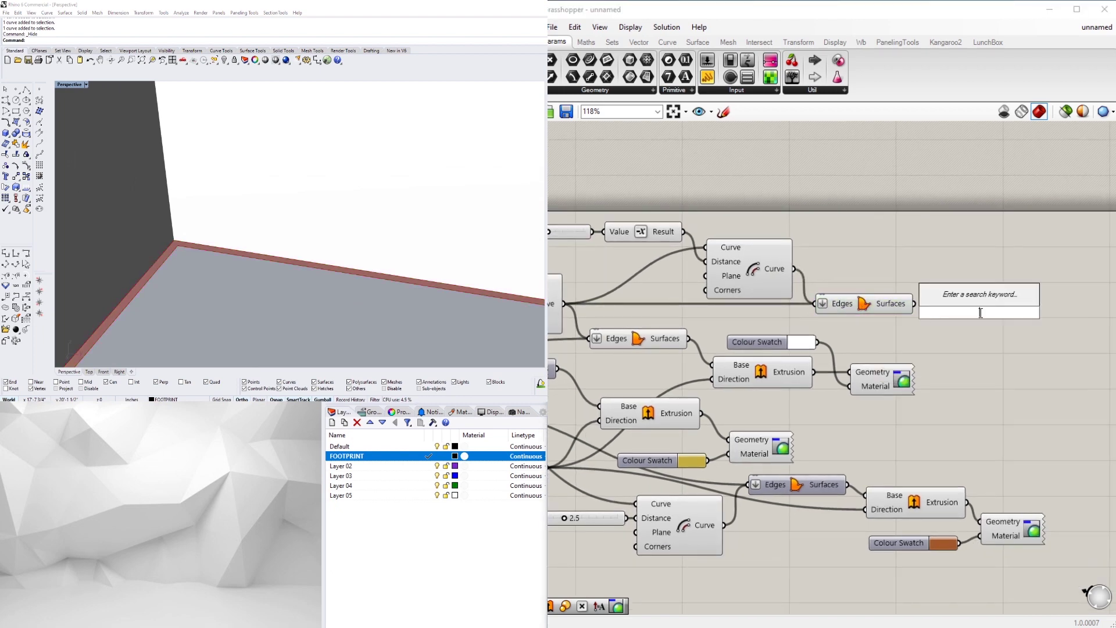
text(EXTR)
key(Return)
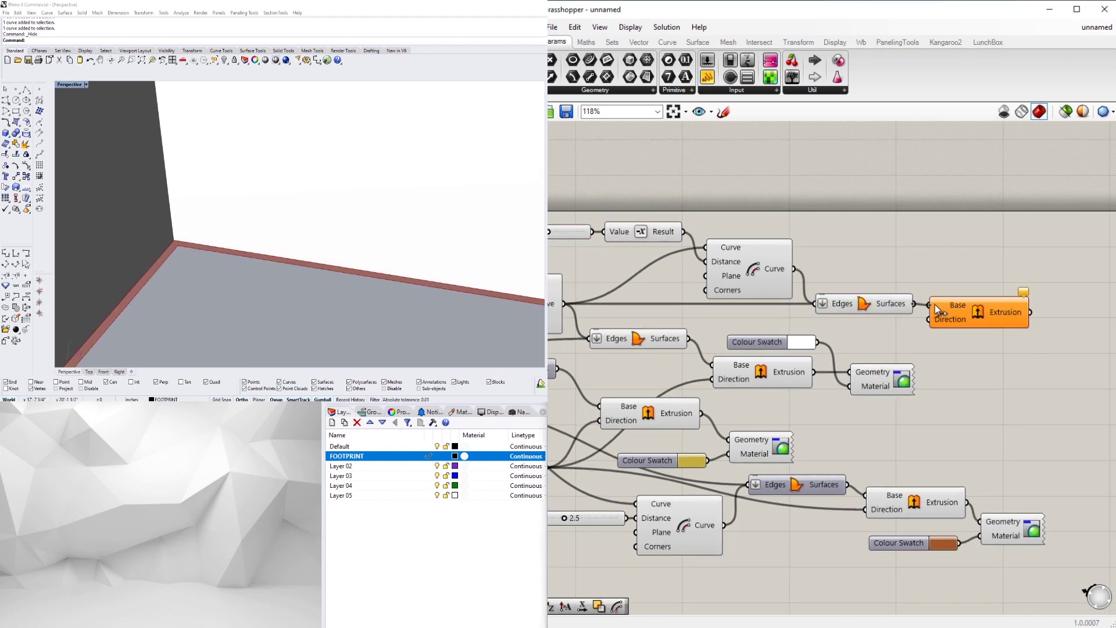
Make room before the new Extrude, add a Unit Z component and wire its Unit vector into the Direction input.
scroll(937, 334, down, 3)
right_drag(930, 344, 855, 361)
drag(892, 338, 989, 323)
double_click(900, 346)
text(Z)
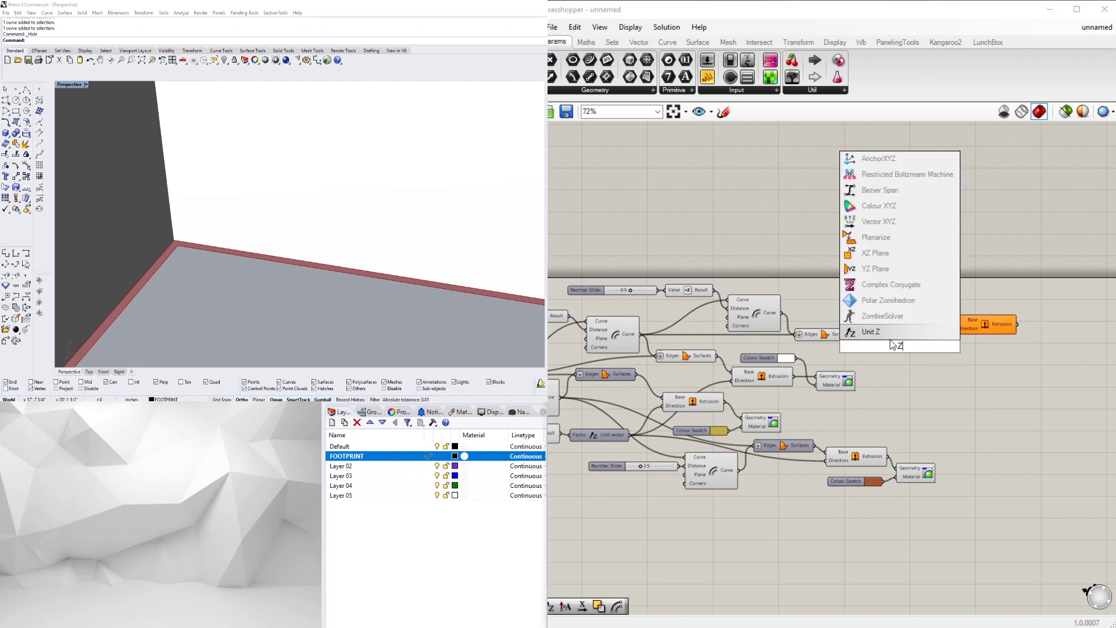
key(Return)
scroll(892, 345, up, 3)
drag(939, 350, 936, 277)
drag(967, 277, 1018, 316)
Add a Number Slider set to 5.5 and wire it into the new Unit Z's Factor input.
right_drag(888, 281, 933, 300)
double_click(816, 291)
text(5.5)
key(Return)
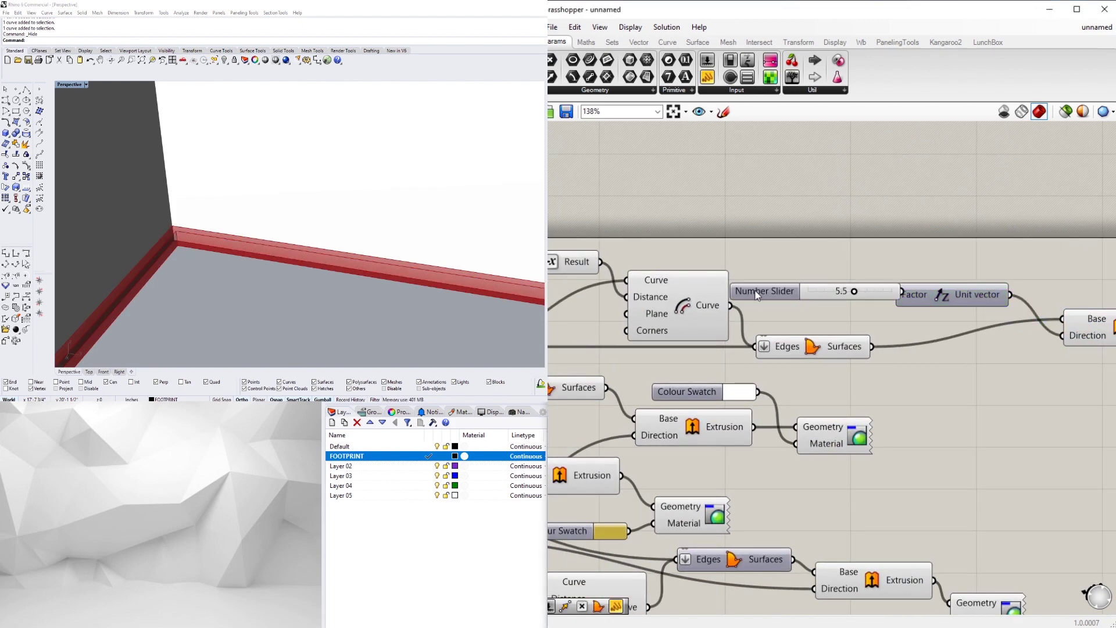
drag(757, 296, 711, 259)
drag(895, 284, 895, 294)
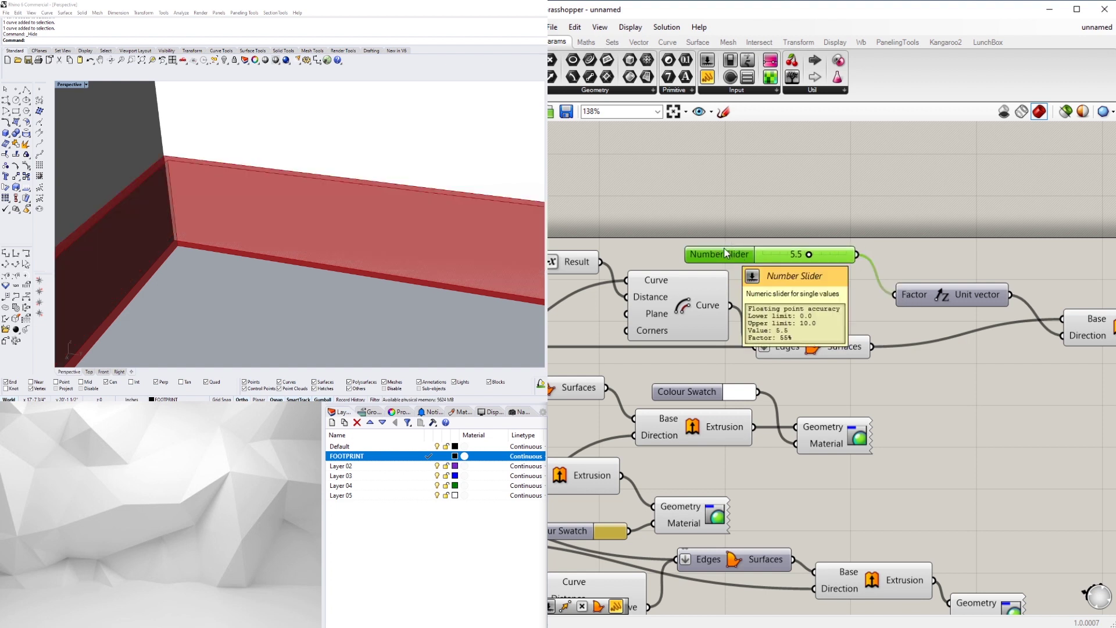
Group the 5.5 Number Slider and label the group BASE TRIM HEIGHT.
right_click(744, 243)
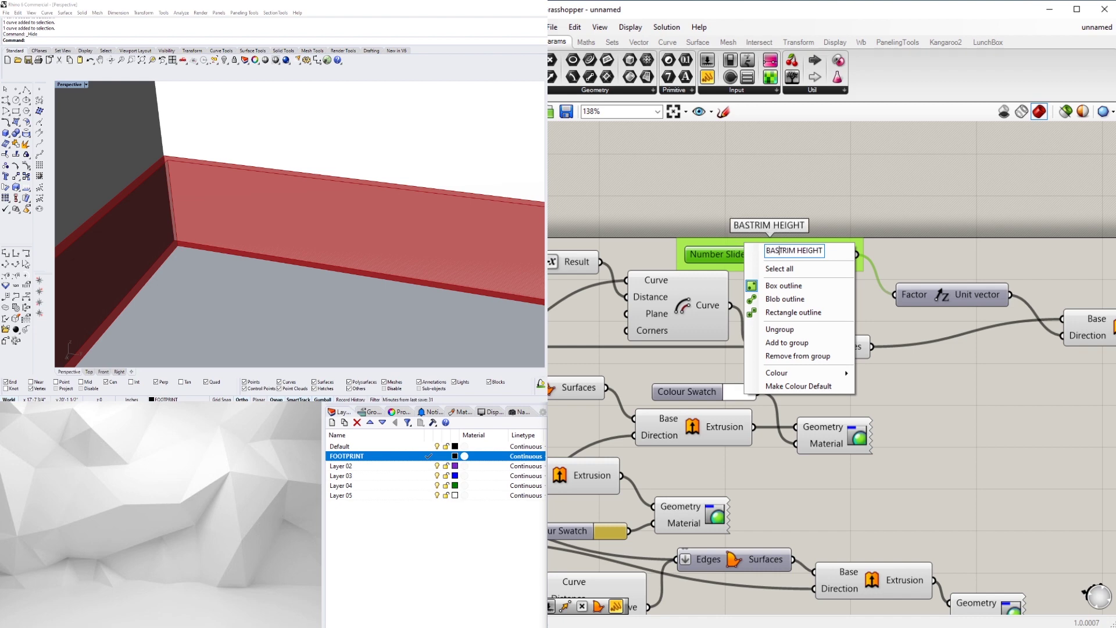
click(825, 204)
scroll(824, 203, down, 2)
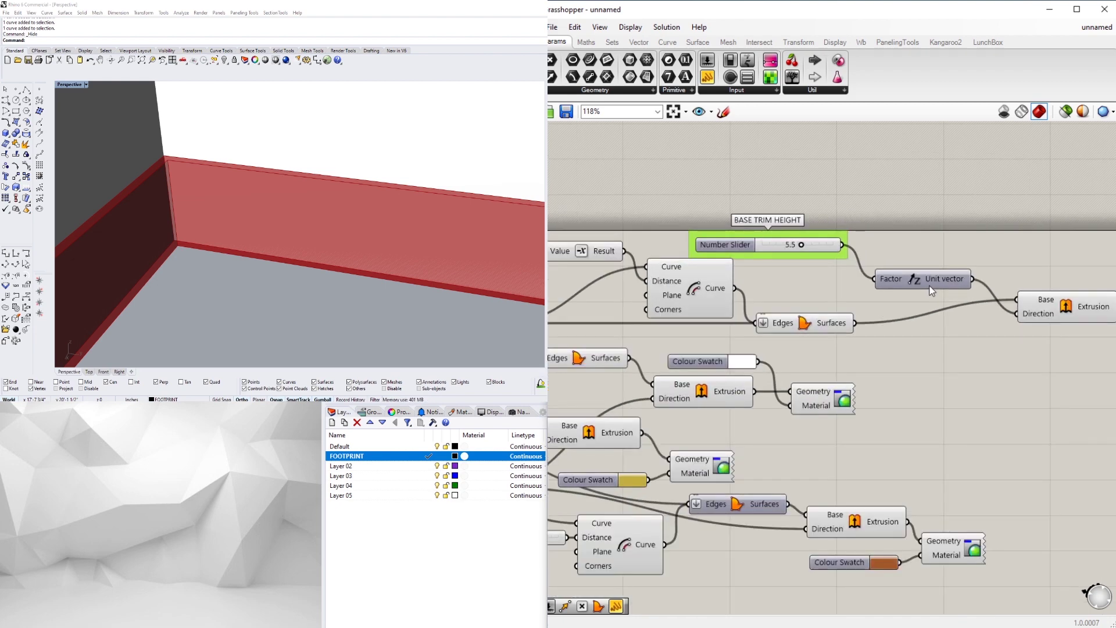
Line up the BASE TRIM HEIGHT slider with its Unit Z and bring the Extrude component closer to them.
drag(930, 286, 765, 196)
scroll(917, 256, down, 2)
click(1036, 293)
drag(860, 225, 906, 242)
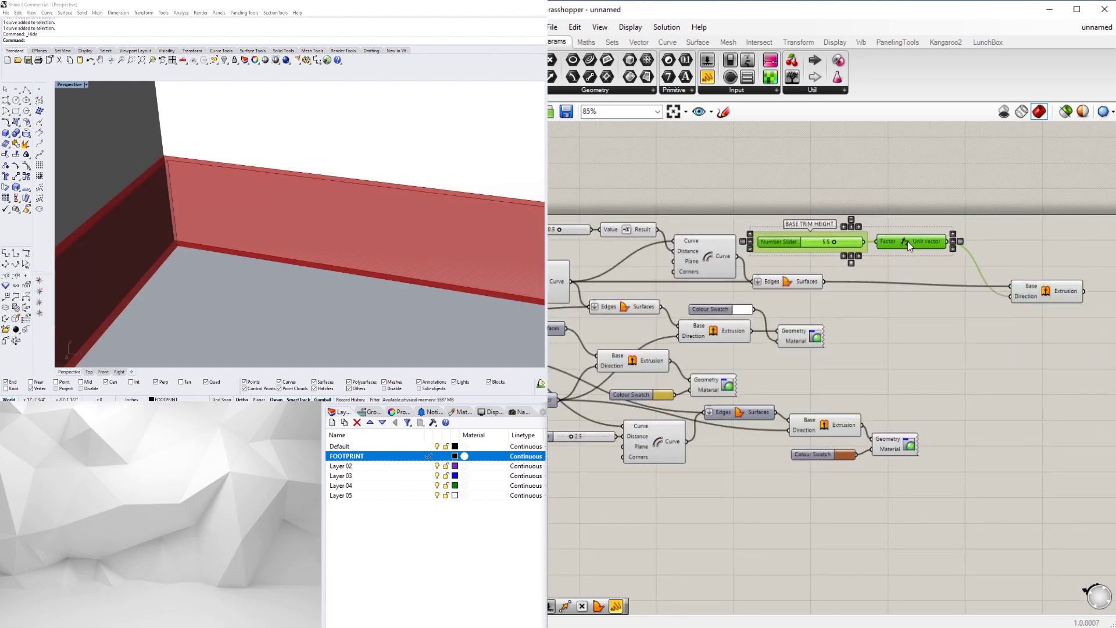
click(963, 209)
scroll(1021, 288, up, 2)
drag(1048, 291, 974, 250)
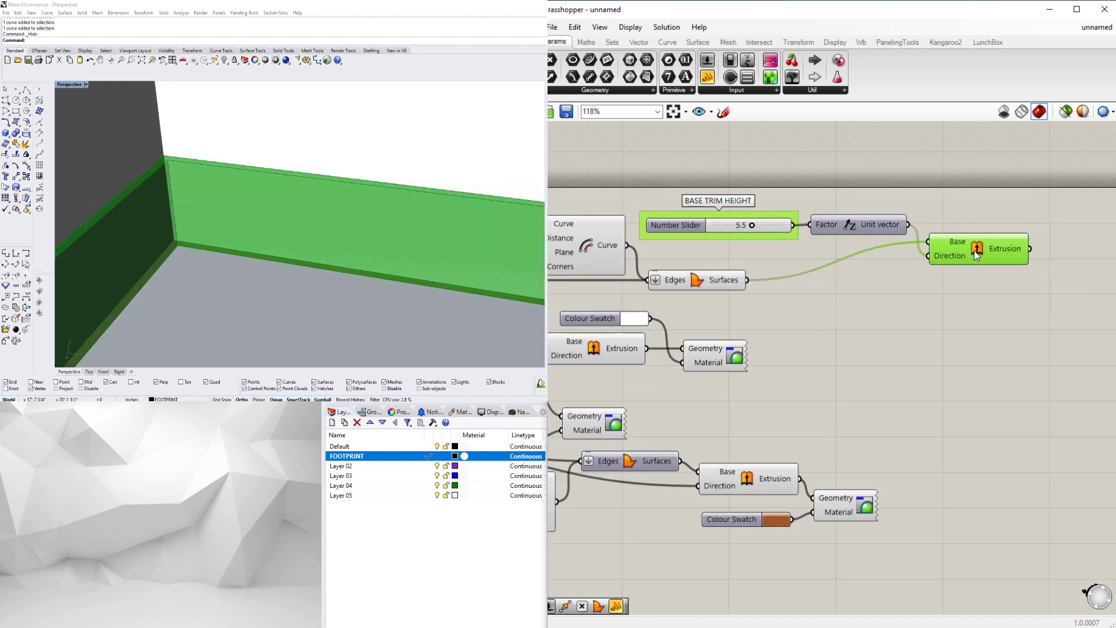
click(1021, 295)
Nudge the base trim's Boundary Surfaces component into place beneath the BASE TRIM HEIGHT slider.
scroll(916, 332, down, 5)
scroll(915, 334, down, 3)
drag(1017, 461, 662, 266)
drag(846, 317, 846, 337)
click(918, 319)
scroll(877, 350, up, 9)
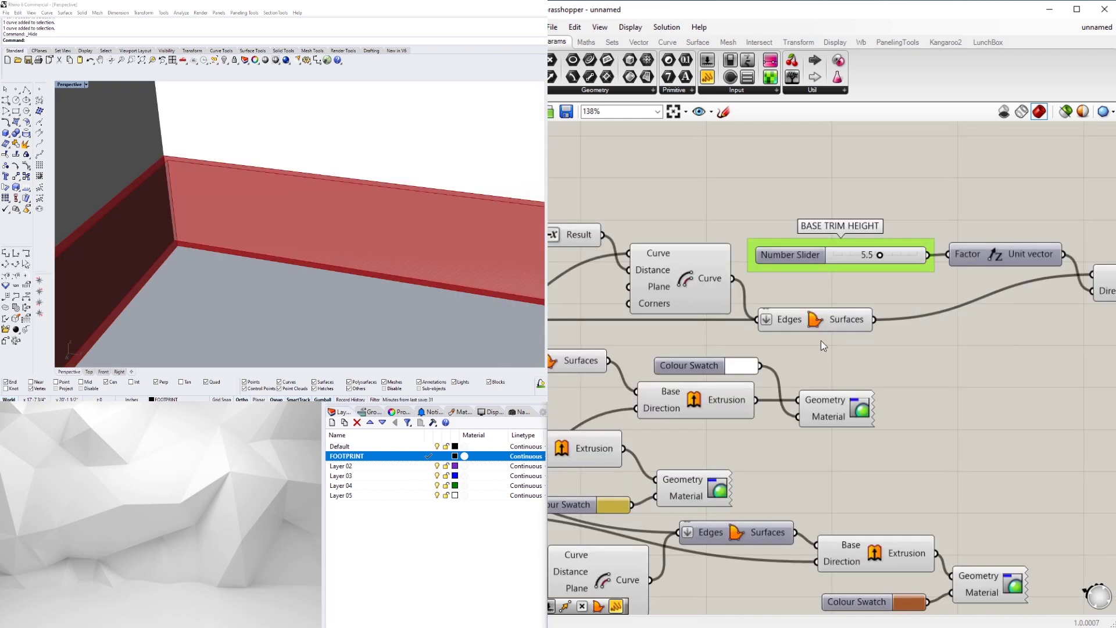
right_drag(822, 341, 906, 342)
drag(908, 319, 914, 319)
click(953, 360)
Duplicate the exterior material's Colour Swatch and Custom Preview and place the copies beside the base trim's Extrude.
scroll(953, 361, down, 2)
right_drag(1024, 408, 842, 387)
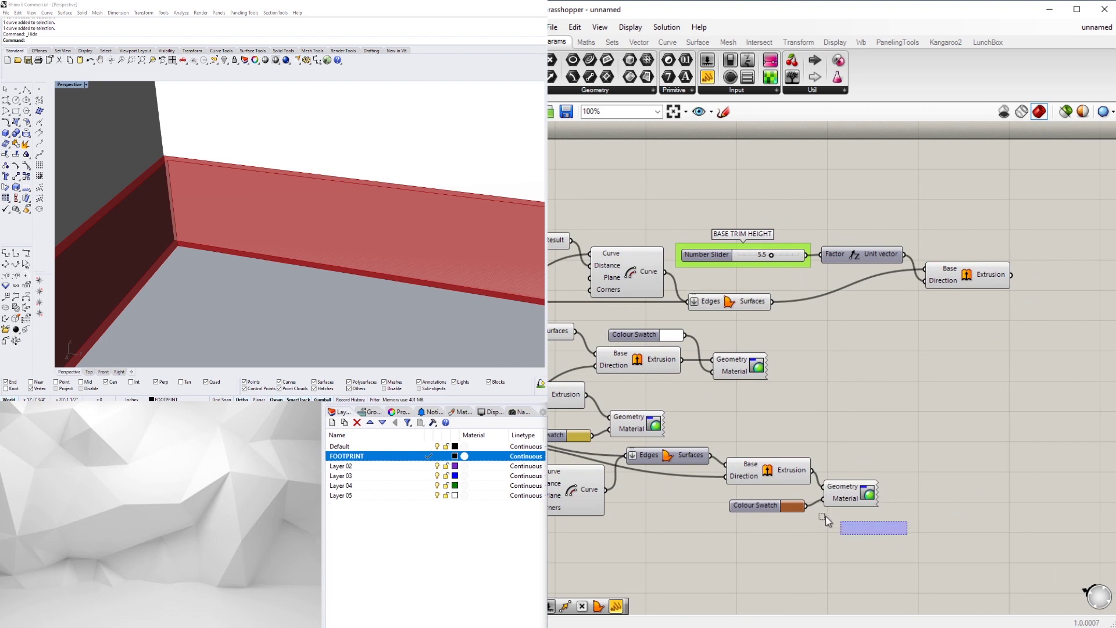
drag(826, 516, 1055, 322)
click(956, 405)
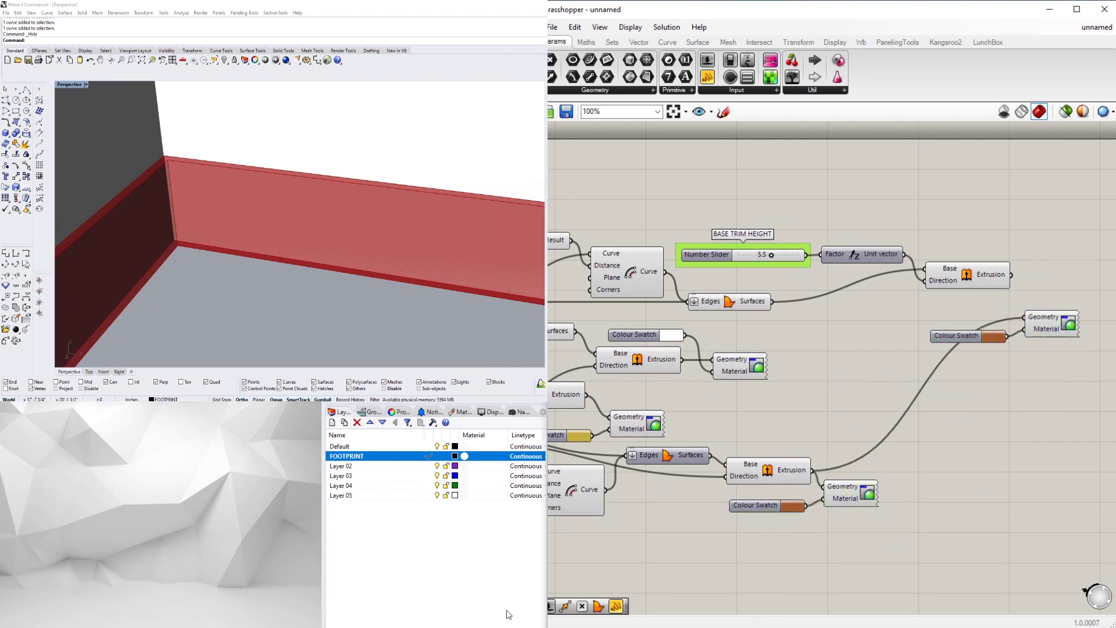
scroll(329, 130, down, 12)
right_drag(372, 165, 329, 276)
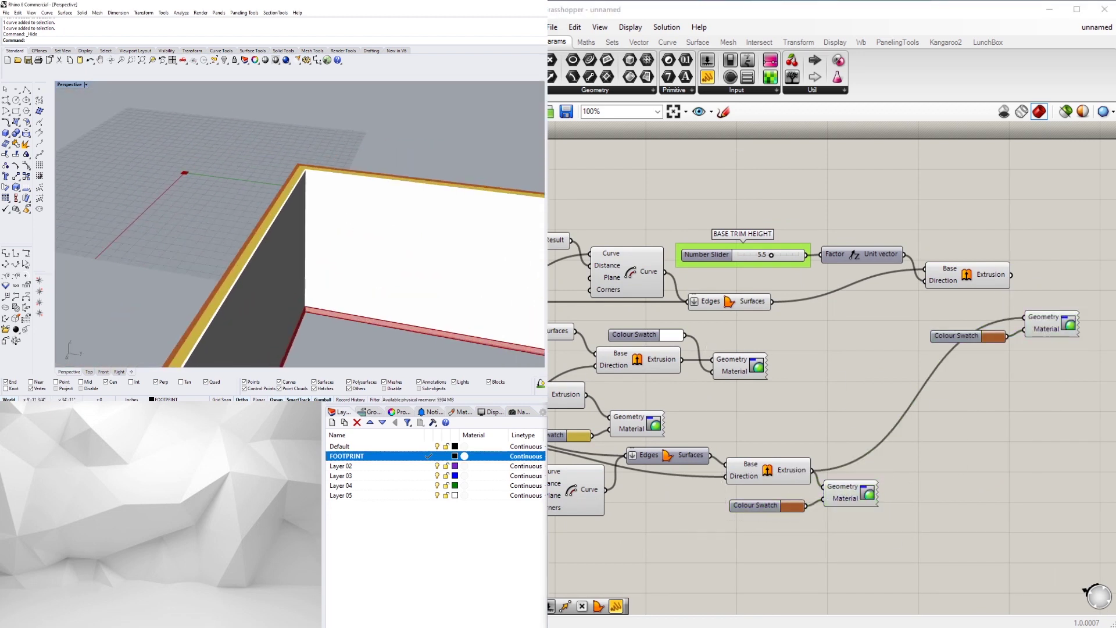
scroll(674, 364, up, 1)
Set the interior material's Colour Swatch to a warm off-white with hue 34, saturation 8 and value 95.
click(671, 334)
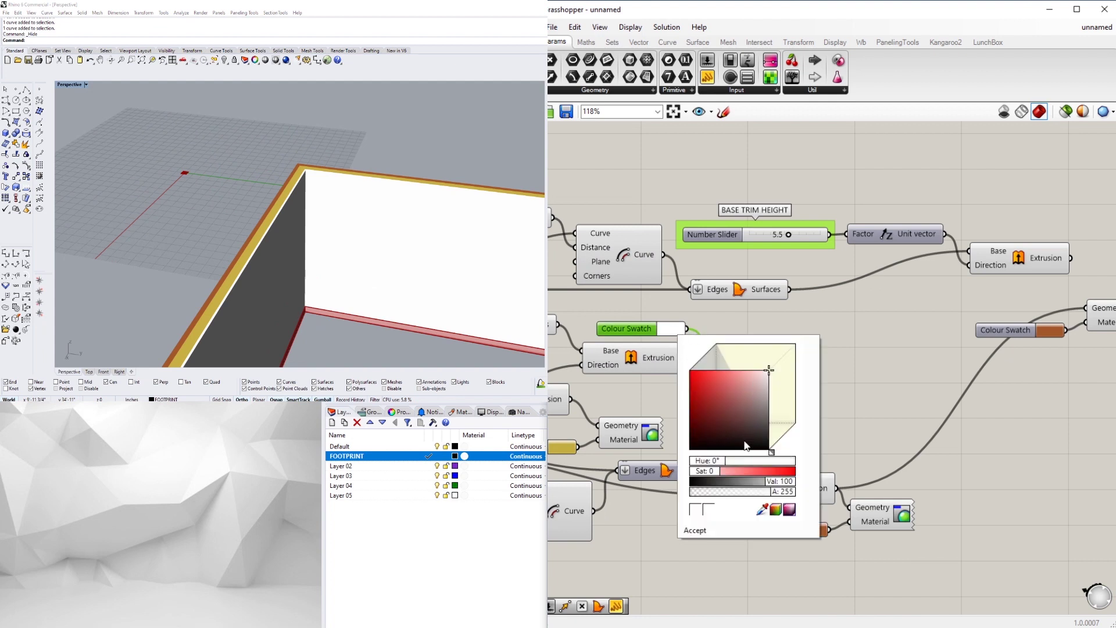
drag(725, 393, 740, 393)
drag(704, 460, 711, 462)
mouse_move(746, 393)
mouse_down()
mouse_move(790, 361)
mouse_move(784, 373)
mouse_move(766, 372)
mouse_up()
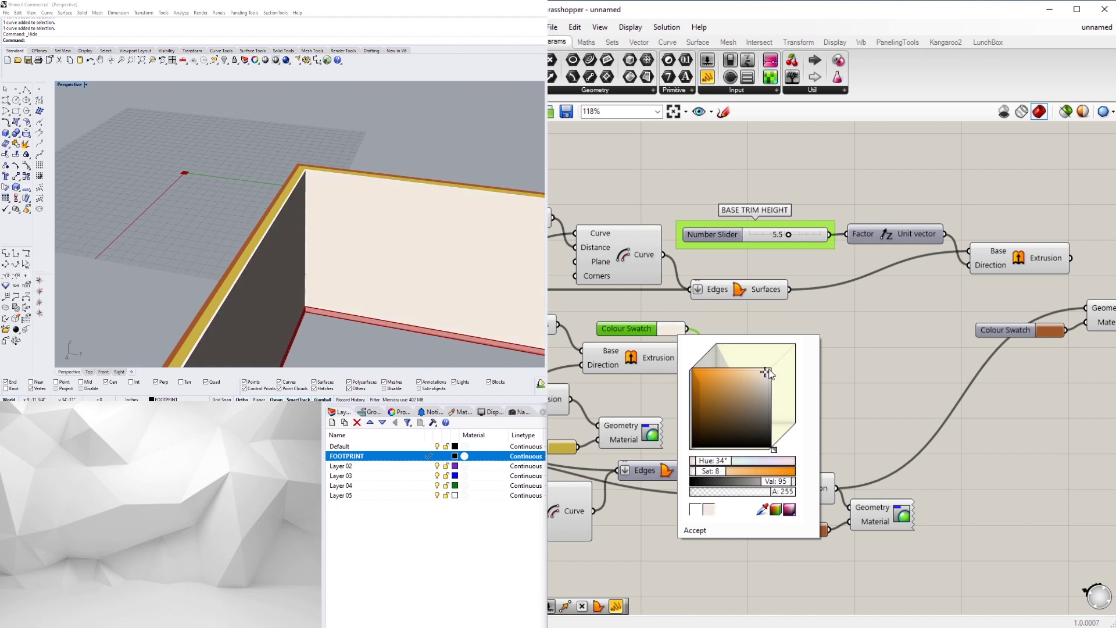
click(909, 363)
Wire the base trim's Extrusion into the copied Custom Preview's Geometry and set its Colour Swatch to white.
scroll(918, 365, down, 3)
right_drag(980, 386, 855, 377)
scroll(906, 319, up, 2)
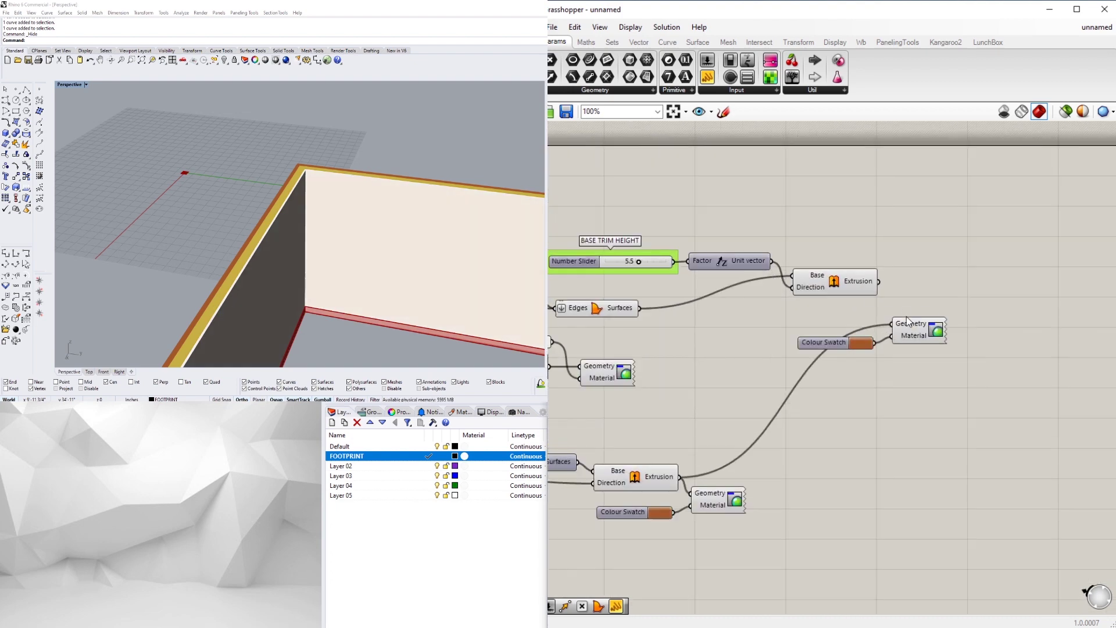
drag(893, 316, 893, 318)
scroll(875, 342, up, 2)
click(862, 347)
drag(946, 415, 963, 365)
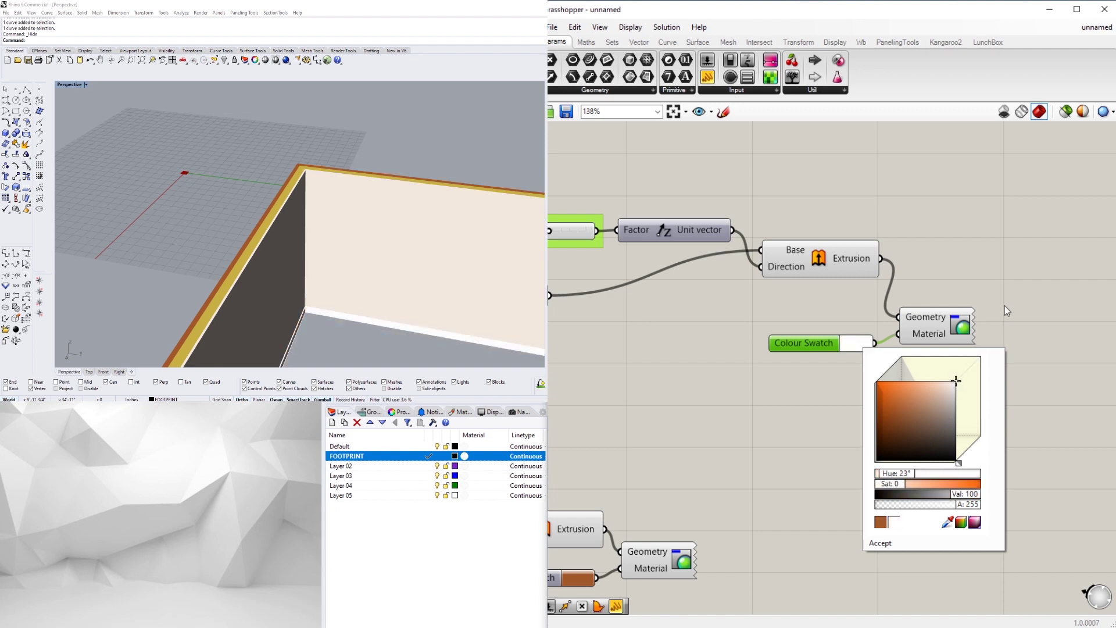
click(1004, 305)
Examine the walls and base trim from several angles, highlighting the trim's extrusion and source curves in the definition.
mouse_move(473, 279)
right_down()
mouse_move(273, 229)
mouse_move(427, 267)
mouse_move(302, 286)
mouse_move(326, 302)
mouse_move(347, 226)
mouse_move(344, 259)
mouse_move(366, 302)
mouse_move(469, 299)
right_up()
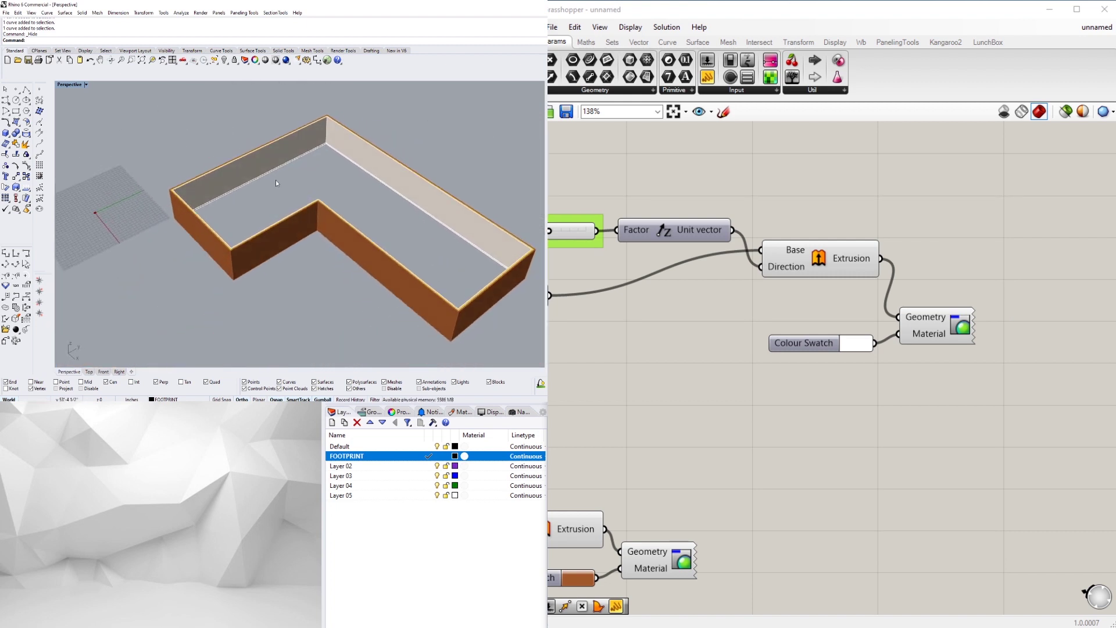
scroll(277, 183, up, 2)
right_drag(372, 215, 335, 254)
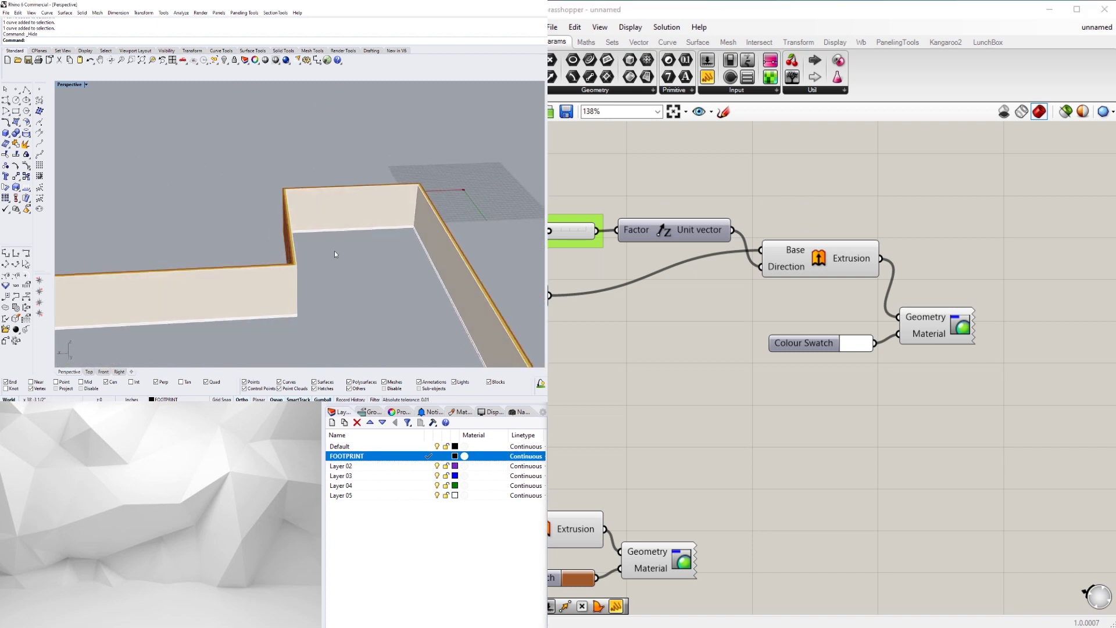
shift+right_drag(410, 253, 337, 197)
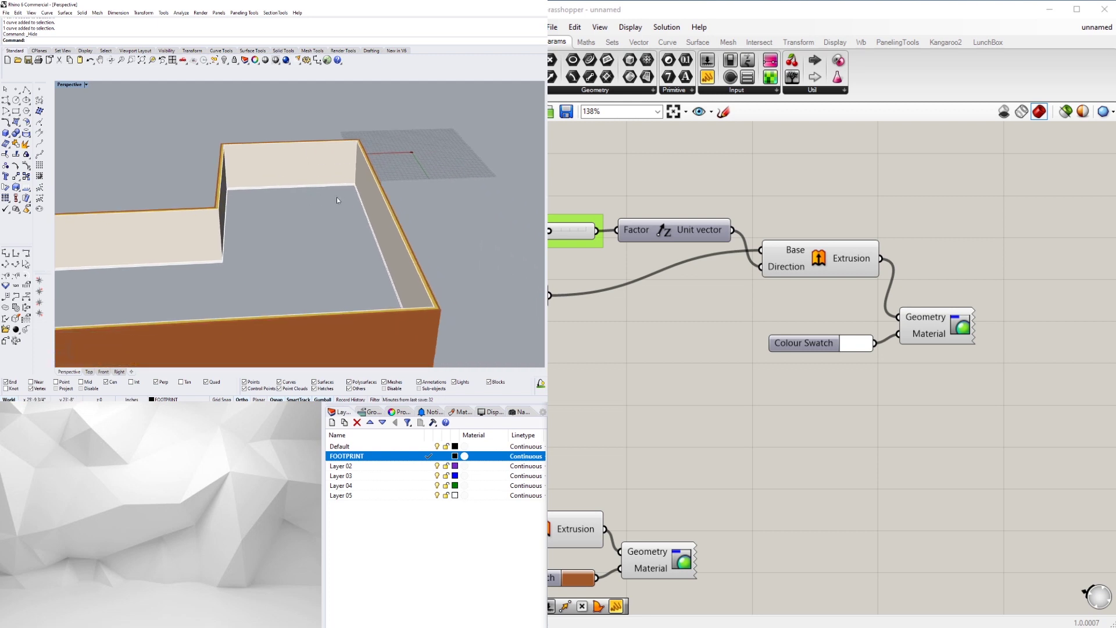
right_drag(802, 253, 905, 297)
click(905, 297)
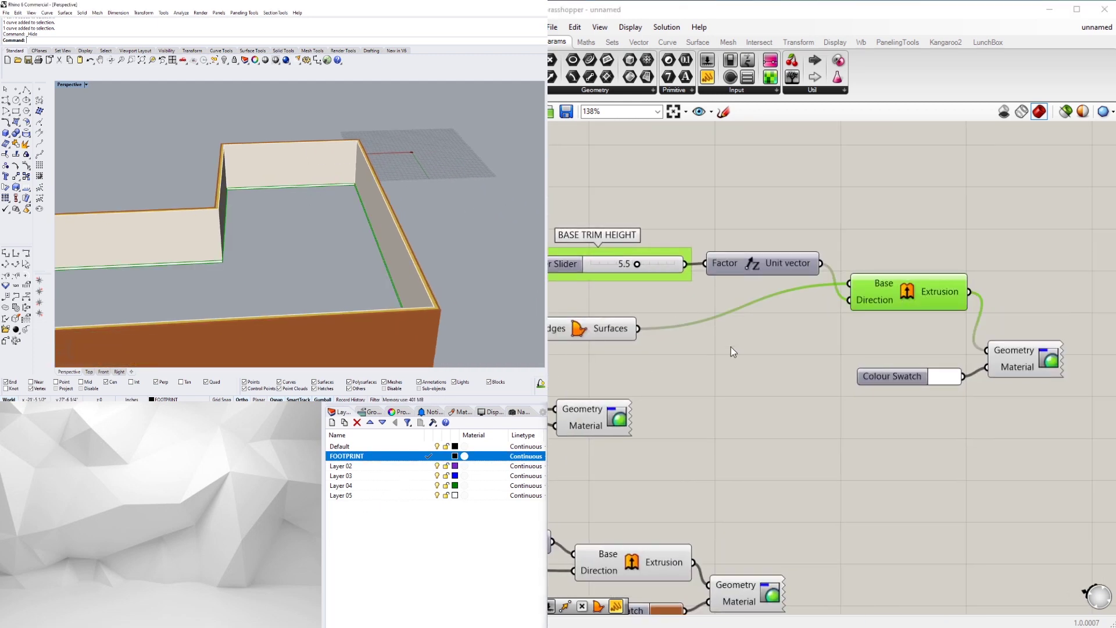
scroll(792, 316, down, 4)
drag(1017, 340, 903, 361)
click(672, 323)
scroll(387, 215, up, 5)
right_drag(418, 217, 372, 198)
scroll(651, 279, down, 2)
right_drag(564, 323, 813, 326)
scroll(812, 322, up, 3)
click(767, 322)
scroll(444, 226, down, 4)
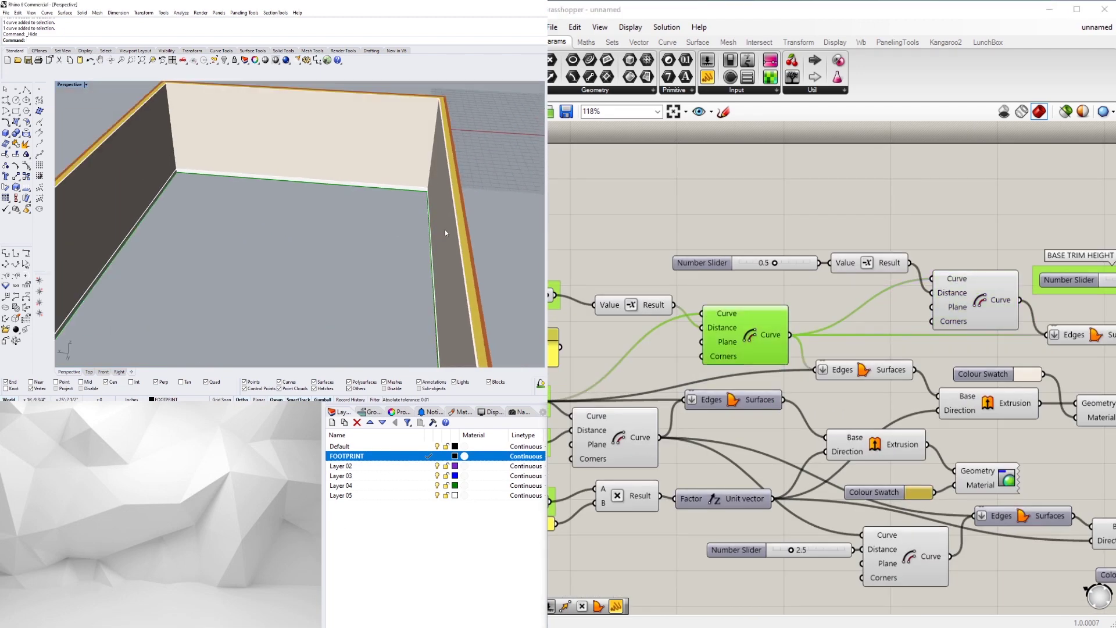
right_drag(446, 232, 326, 279)
scroll(317, 180, up, 3)
scroll(900, 232, down, 3)
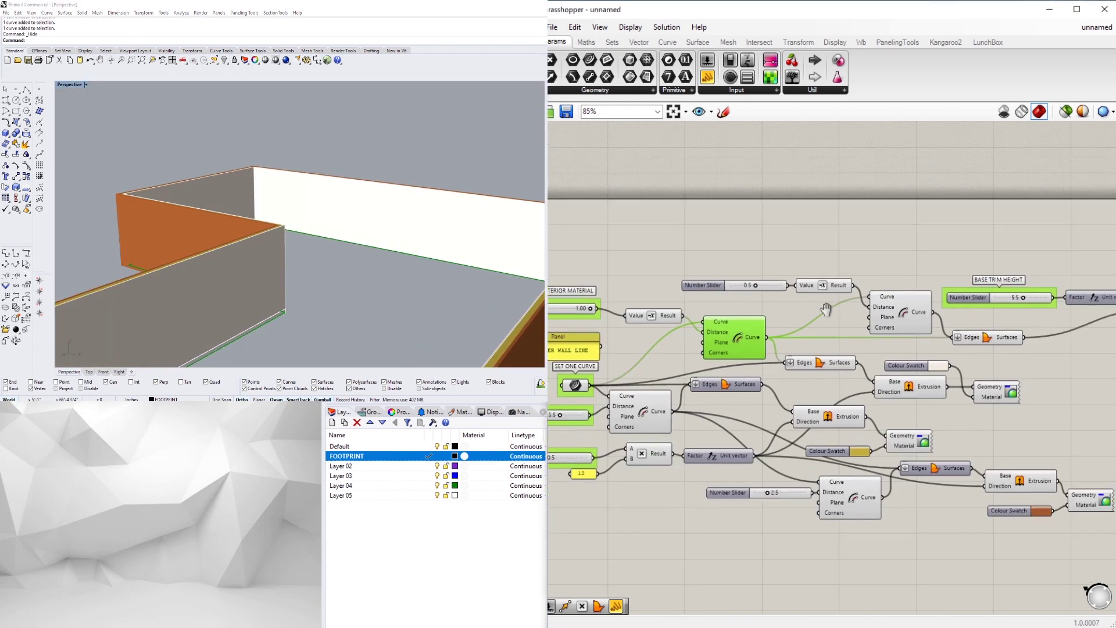
Try feeding the base trim's boundary surfaces into a new Move component with a Unit Z motion, and delete both components.
right_drag(900, 232, 867, 263)
double_click(867, 263)
text(move)
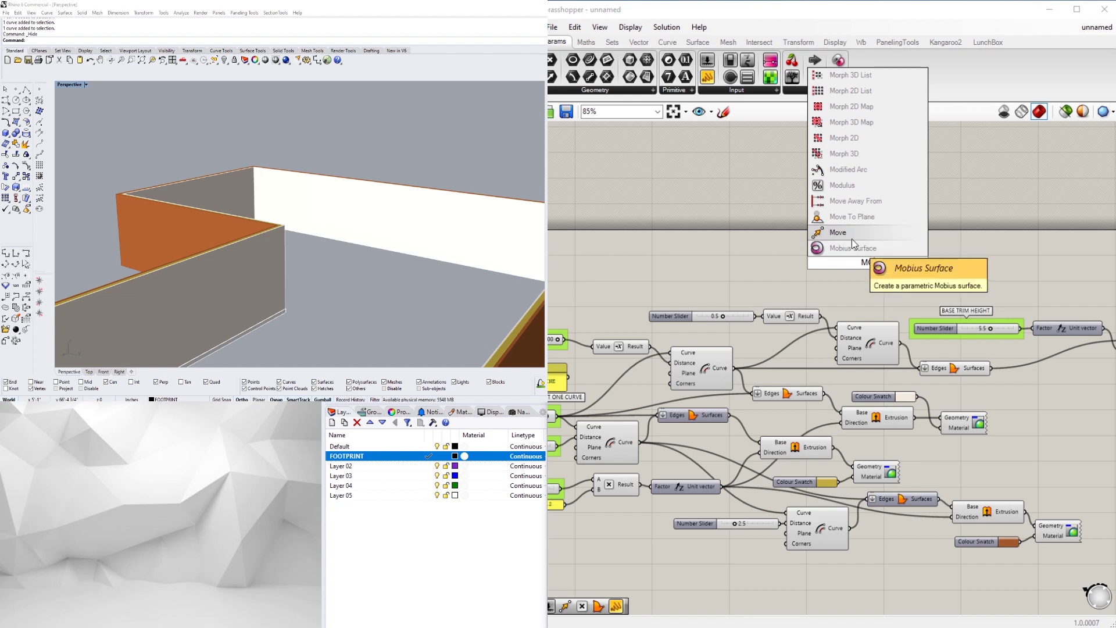
click(850, 239)
double_click(768, 277)
text(unit z)
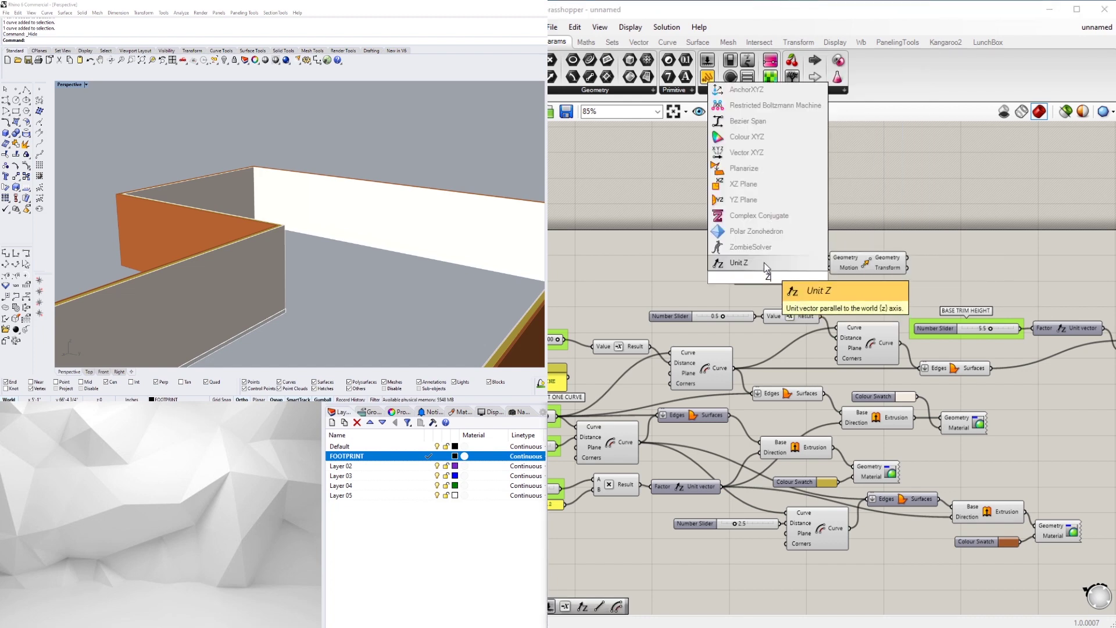
click(764, 263)
right_drag(791, 389, 726, 414)
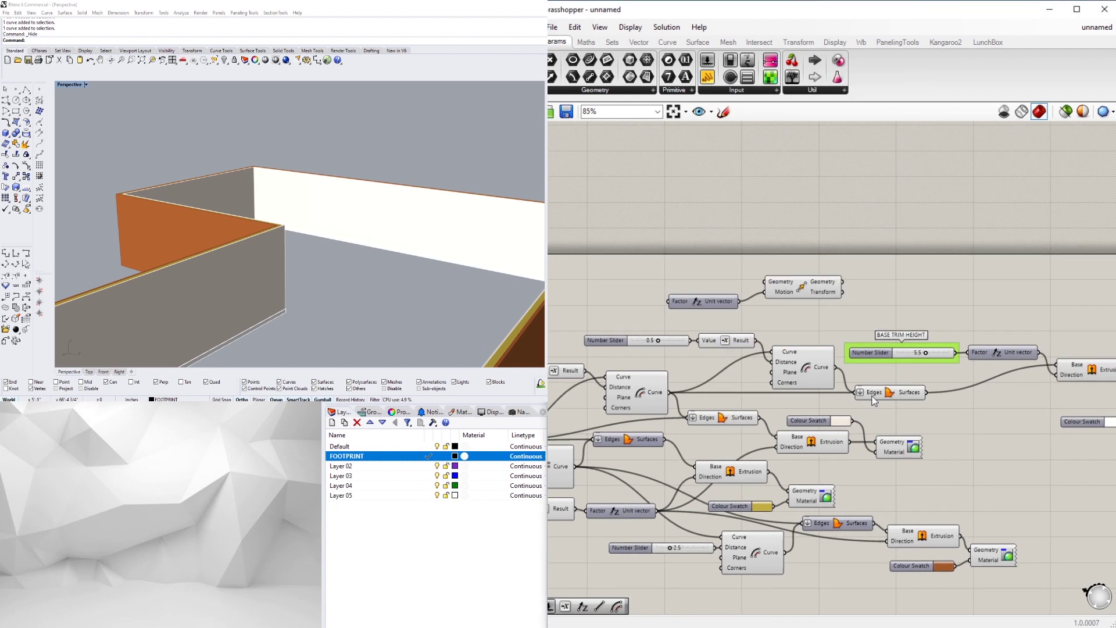
click(874, 395)
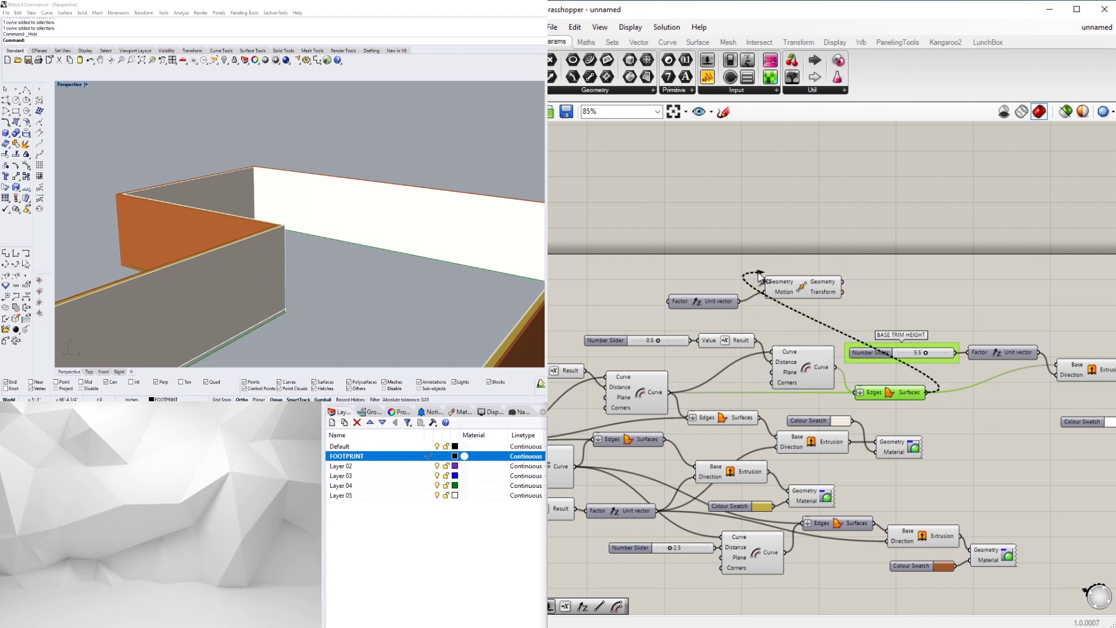
drag(755, 285, 693, 308)
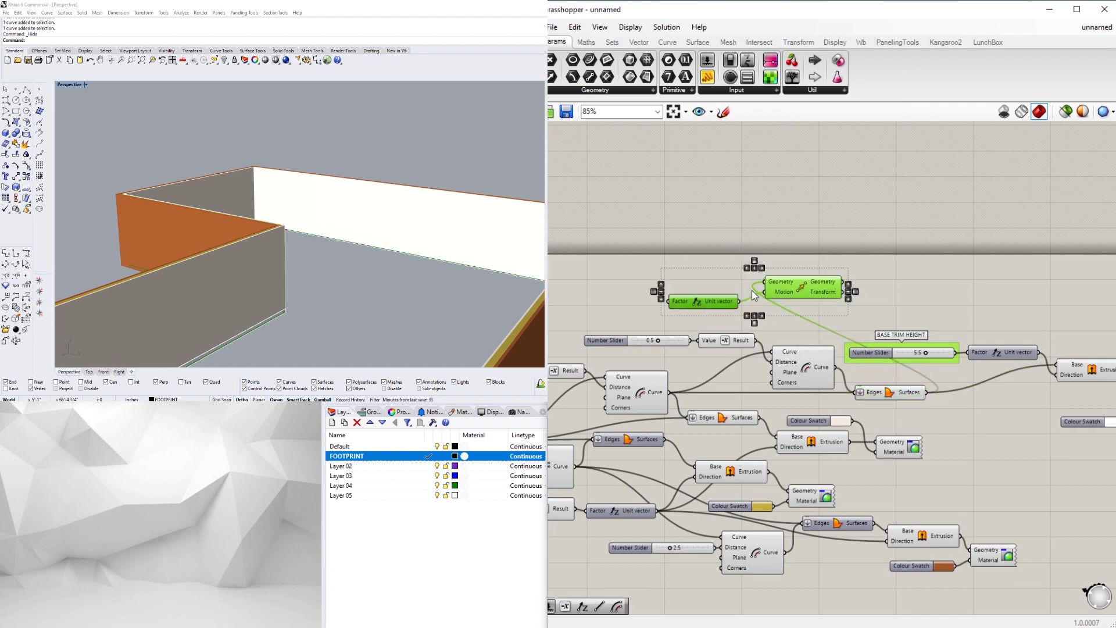
click(752, 291)
click(707, 298)
key(Delete)
right_drag(726, 368, 879, 317)
drag(888, 312, 925, 246)
right_drag(995, 270, 758, 264)
scroll(755, 264, down, 2)
drag(738, 241, 919, 374)
scroll(740, 377, up, 4)
click(758, 371)
scroll(760, 373, down, 4)
Group the 2.5 Number Slider that drives the exterior offset and label the group EXTERIOR MATERIAL.
right_drag(875, 380, 907, 366)
scroll(636, 425, up, 5)
click(721, 396)
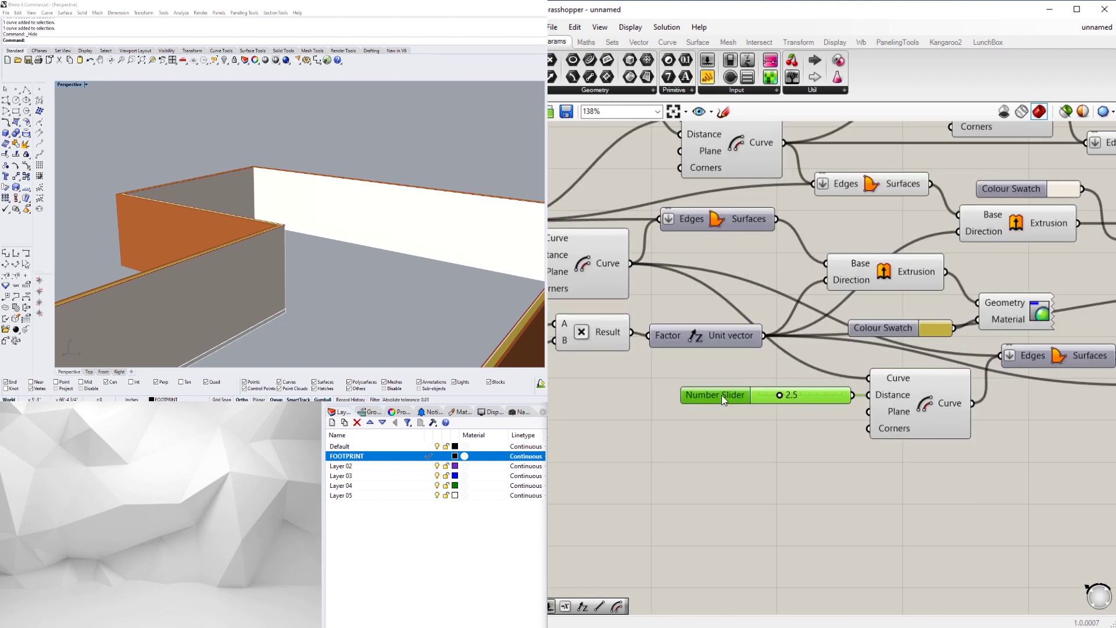
scroll(719, 395, up, 2)
key(ctrl+g)
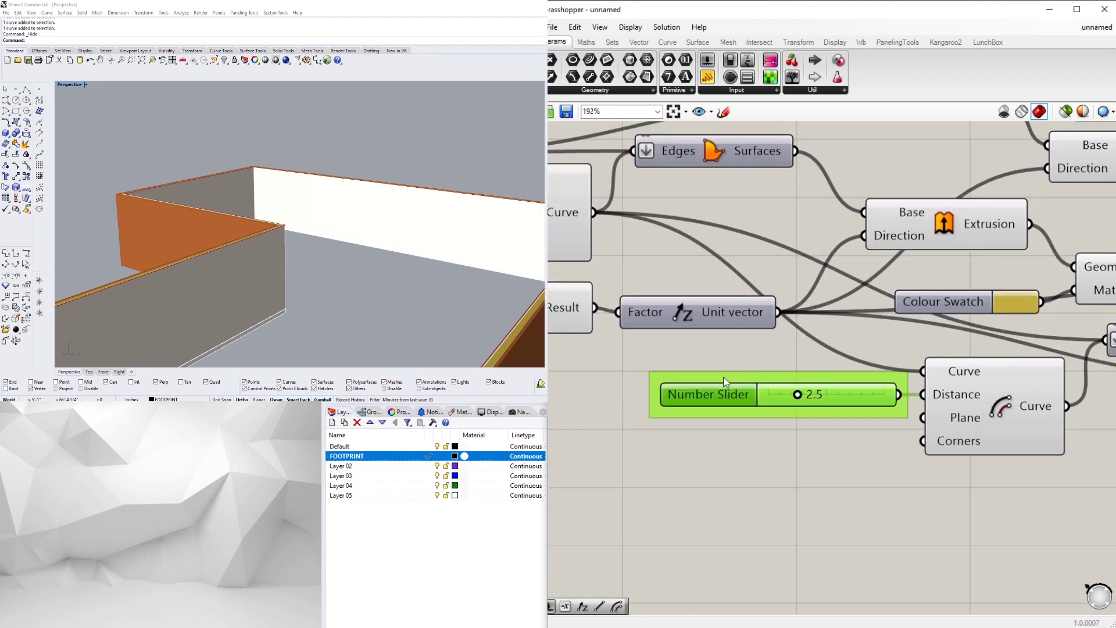
right_click(724, 378)
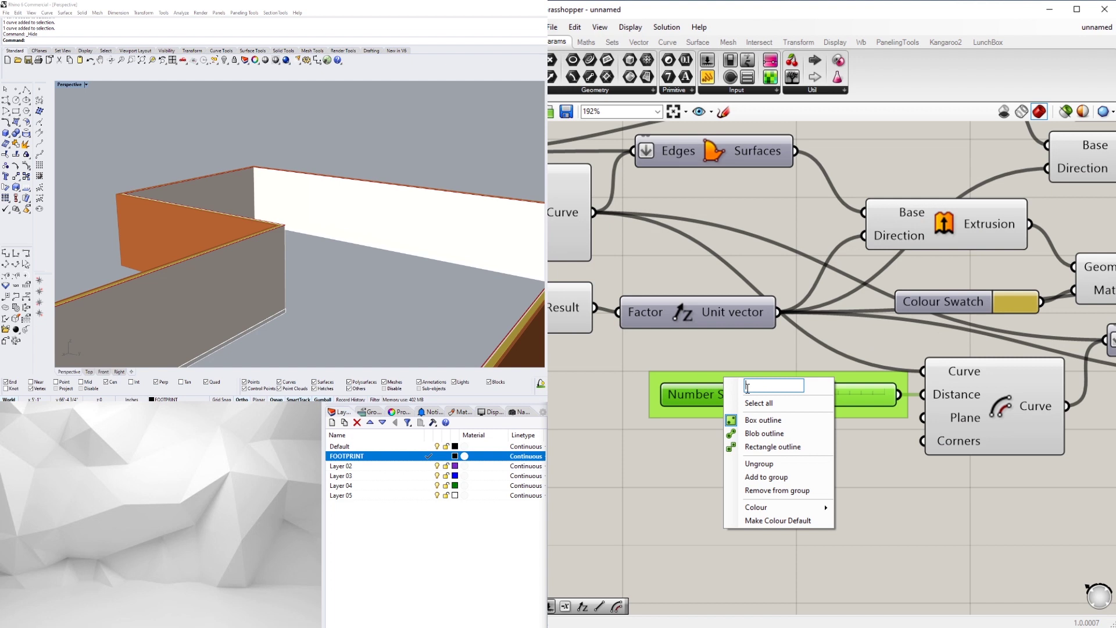
text(EXTERIOR MA)
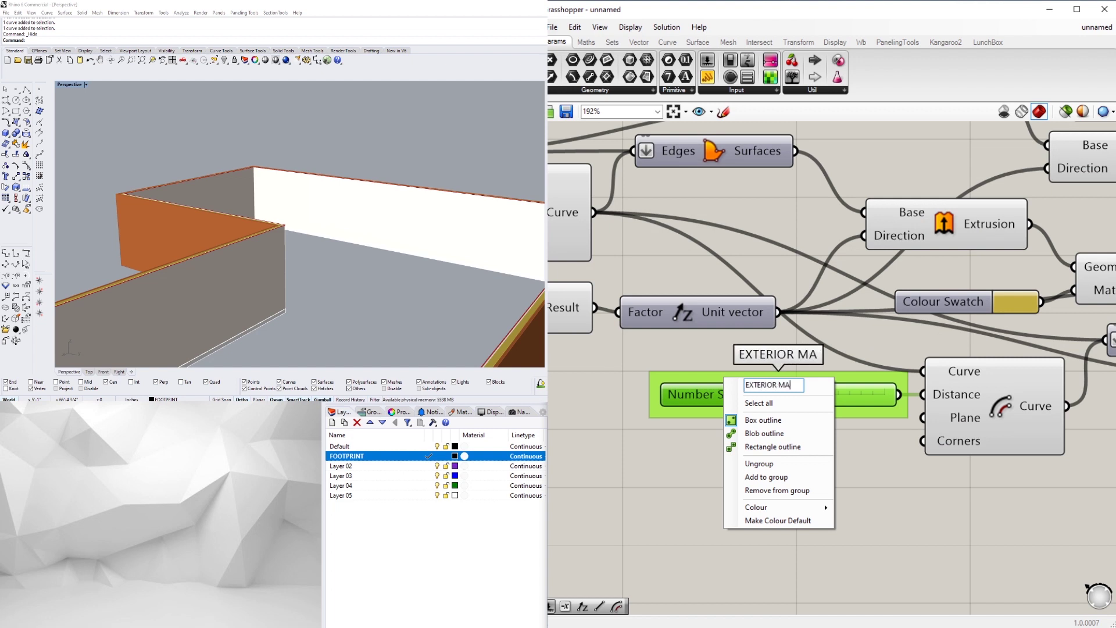
text(TERIAL)
key(Return)
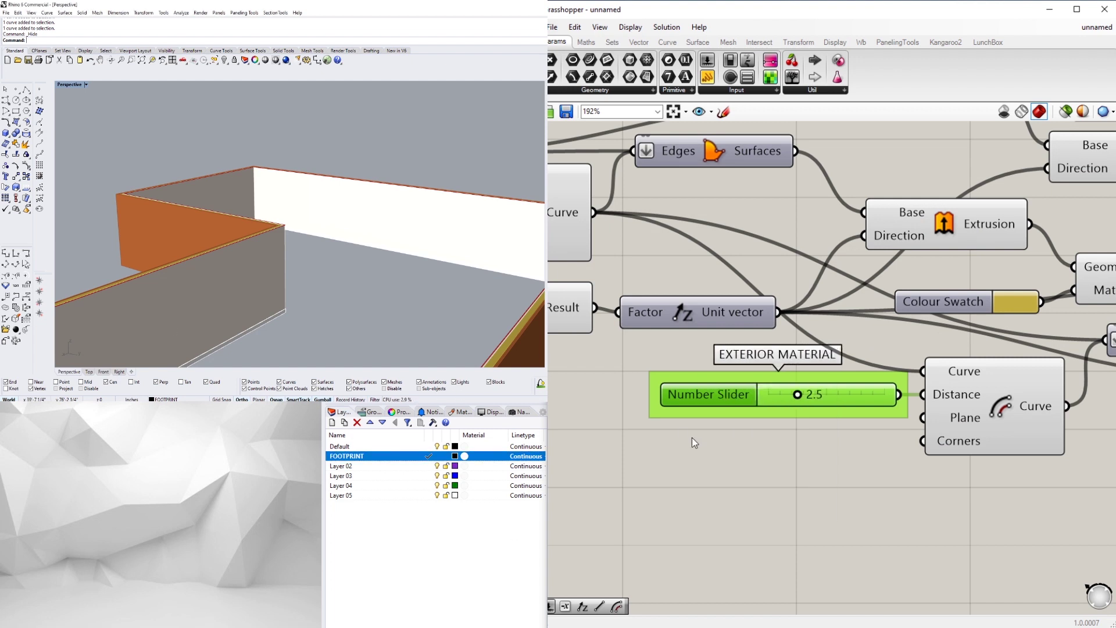
Group the 0.5 Number Slider that drives the trim offset and label the group TRIM THICKNESS.
scroll(692, 437, down, 5)
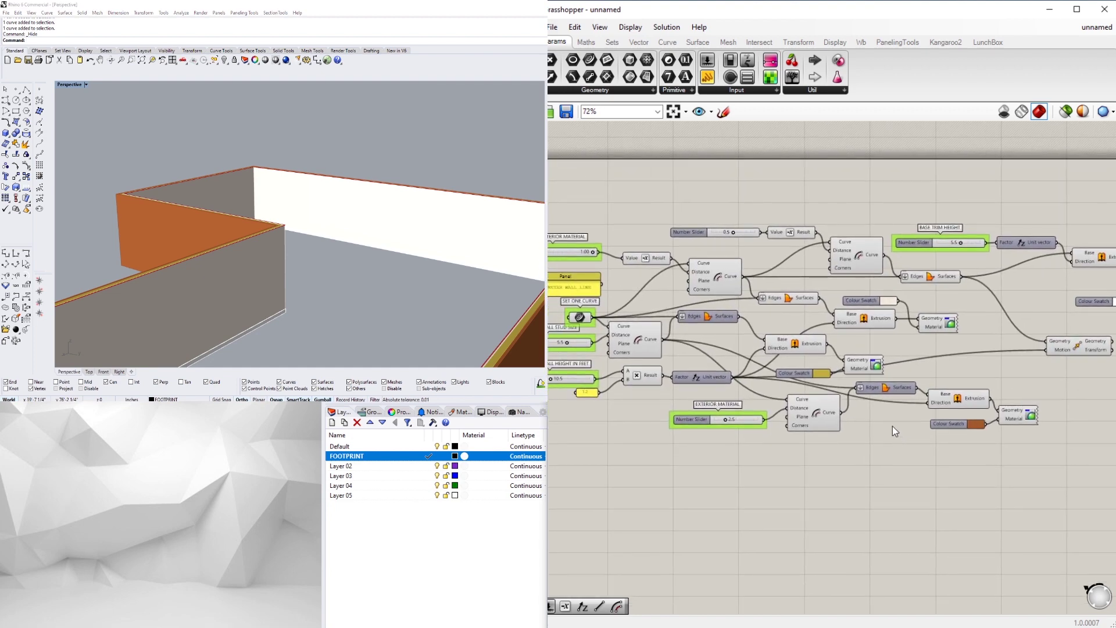
scroll(750, 302, up, 4)
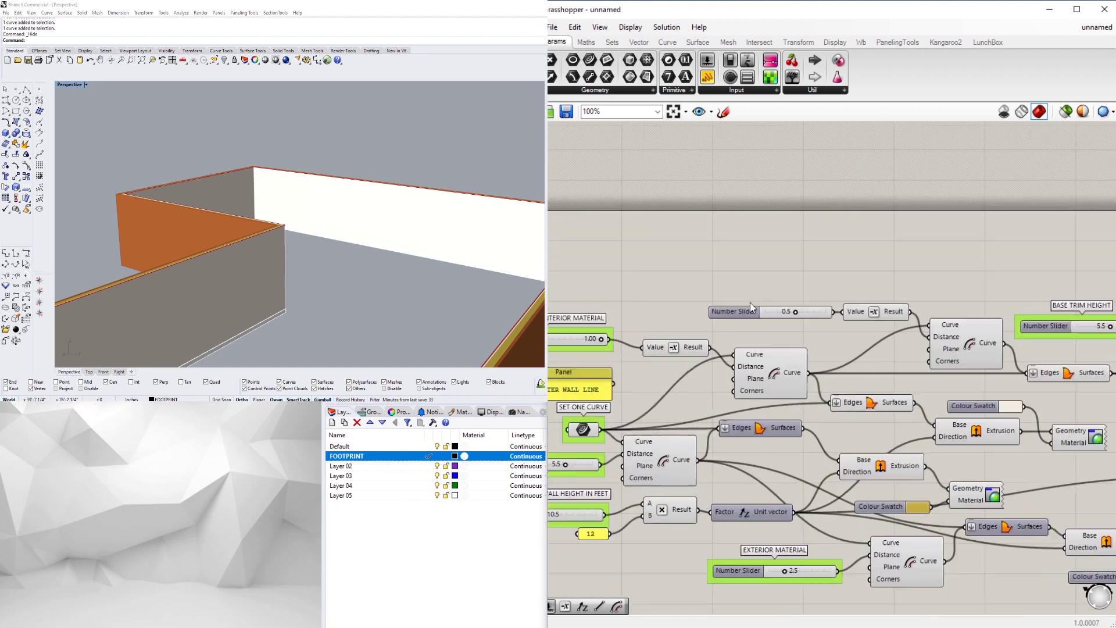
key(ctrl+g)
right_click(739, 305)
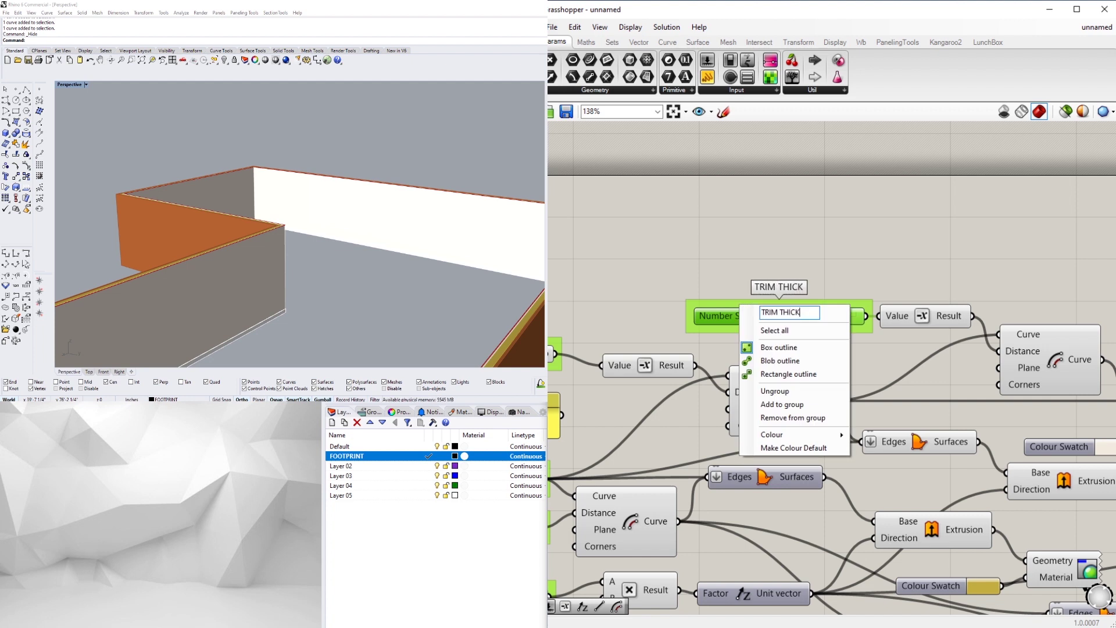
key(Return)
Reposition the Move component closer to the wall previews and nudge the yellow Colour Swatch and its Custom Preview into line.
scroll(925, 228, down, 4)
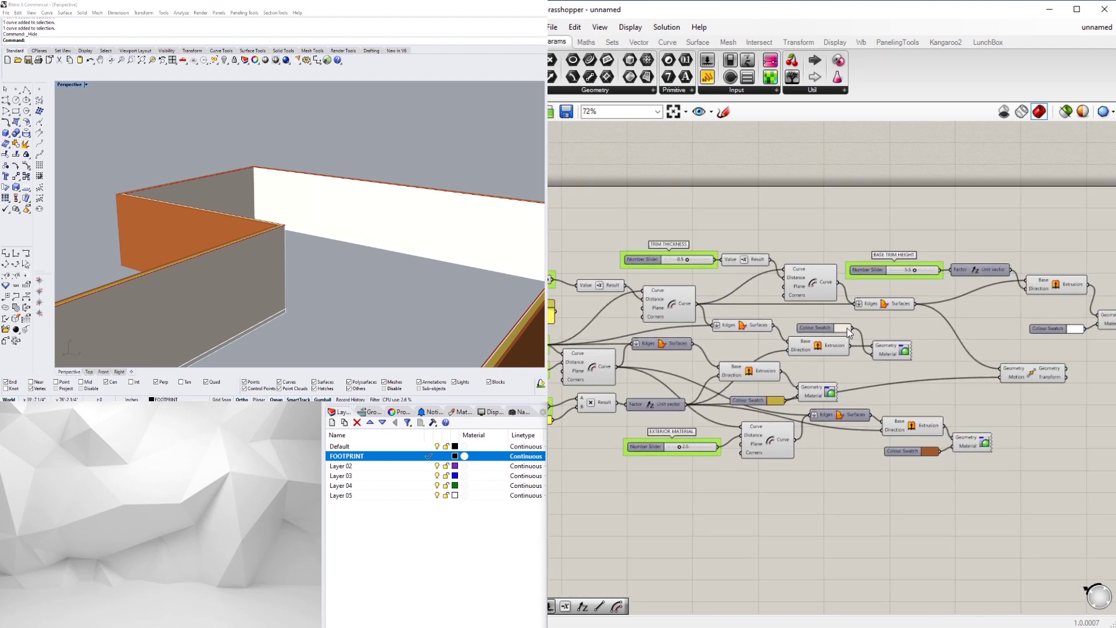
scroll(989, 344, down, 1)
right_drag(1001, 340, 957, 350)
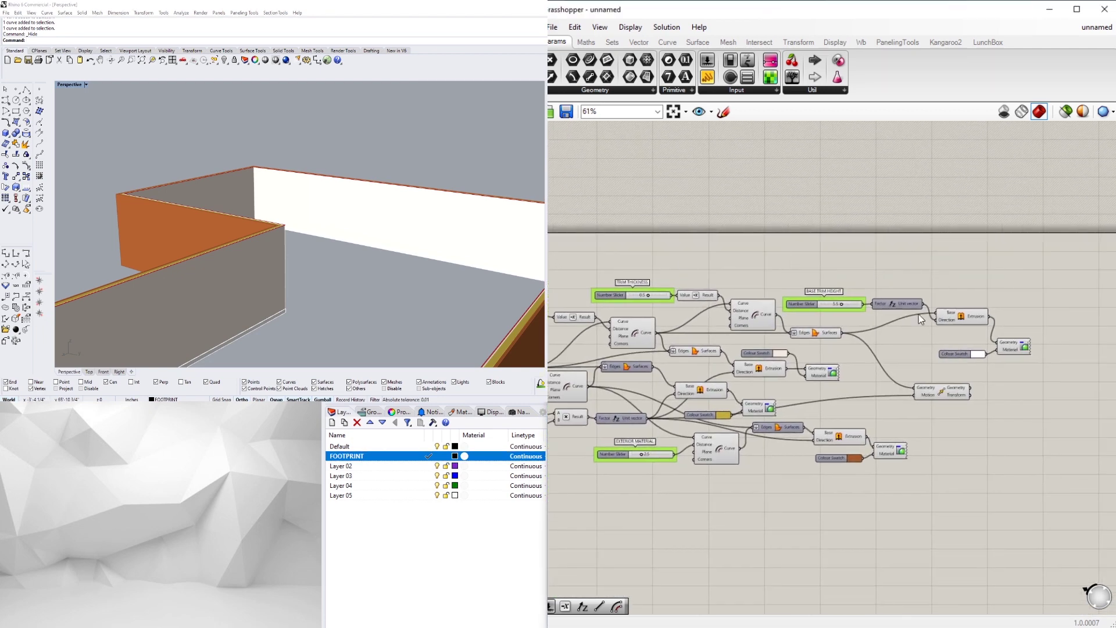
scroll(882, 442, up, 2)
scroll(816, 353, down, 2)
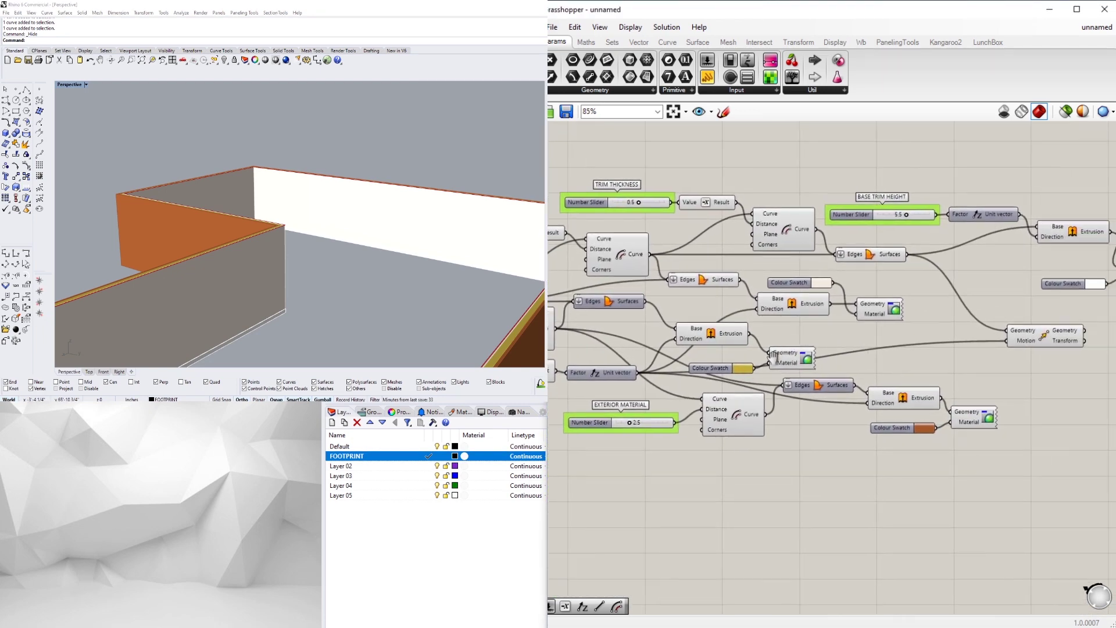
drag(887, 373, 890, 368)
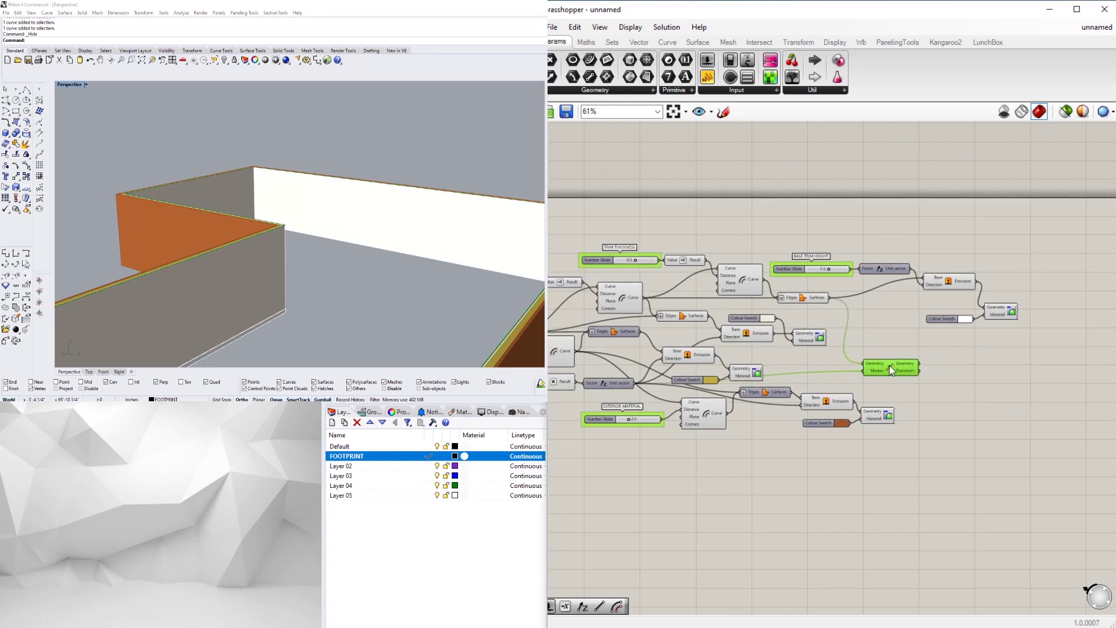
click(837, 372)
scroll(751, 374, up, 4)
drag(750, 374, 747, 358)
drag(646, 384, 636, 365)
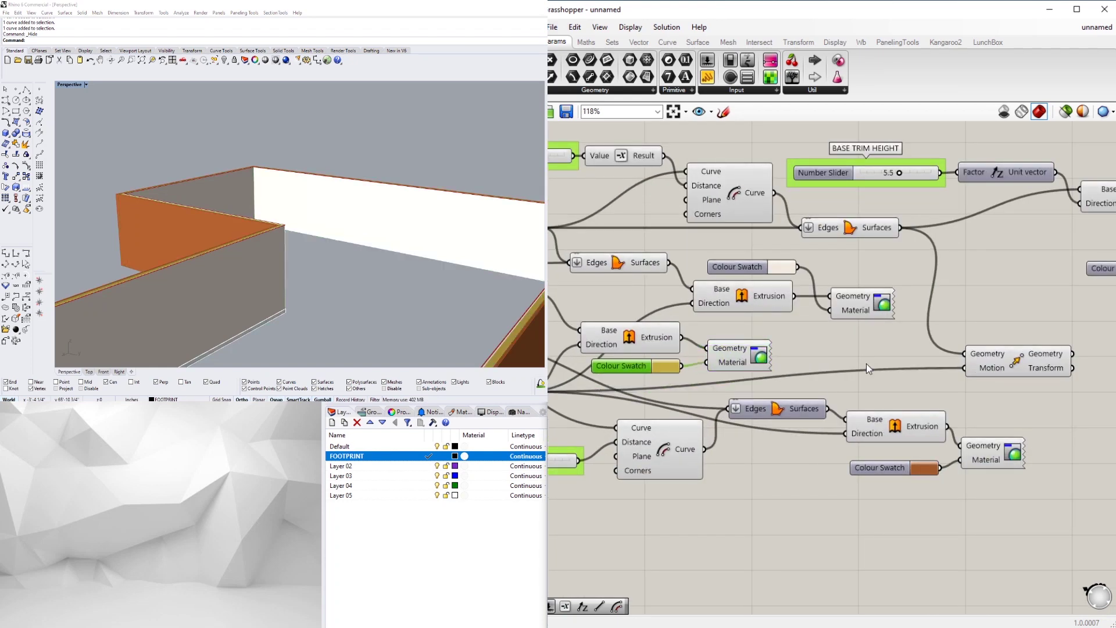
Shift the base trim's Boundary Surfaces component slightly down and the Move component it feeds slightly right.
scroll(959, 356, down, 1)
right_drag(959, 356, 877, 374)
drag(922, 375, 920, 378)
click(927, 350)
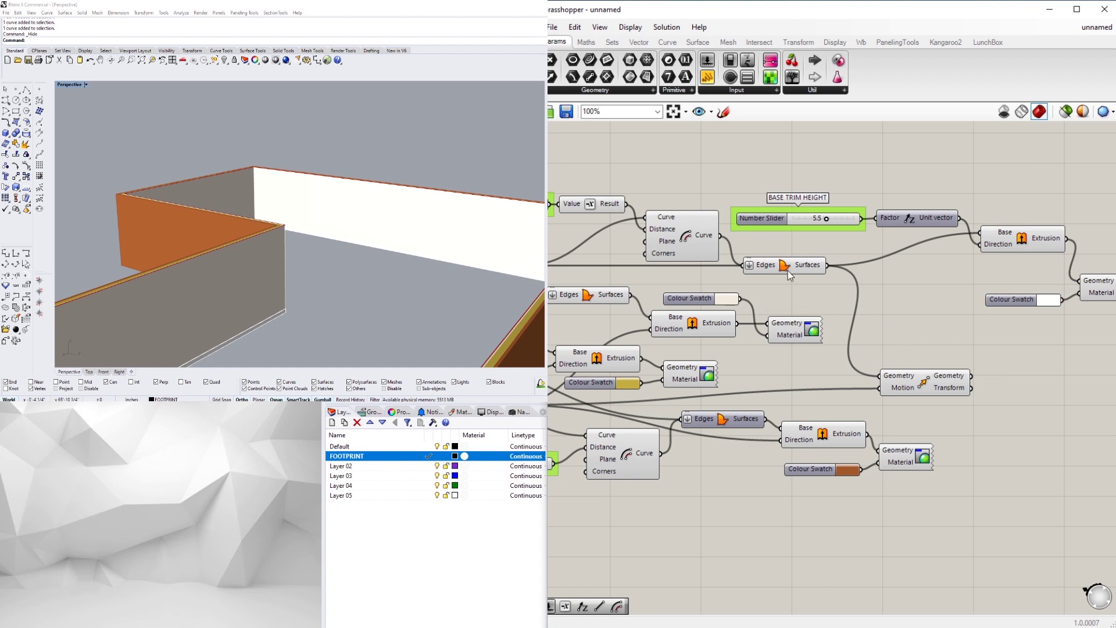
drag(789, 275, 798, 285)
drag(924, 383, 944, 382)
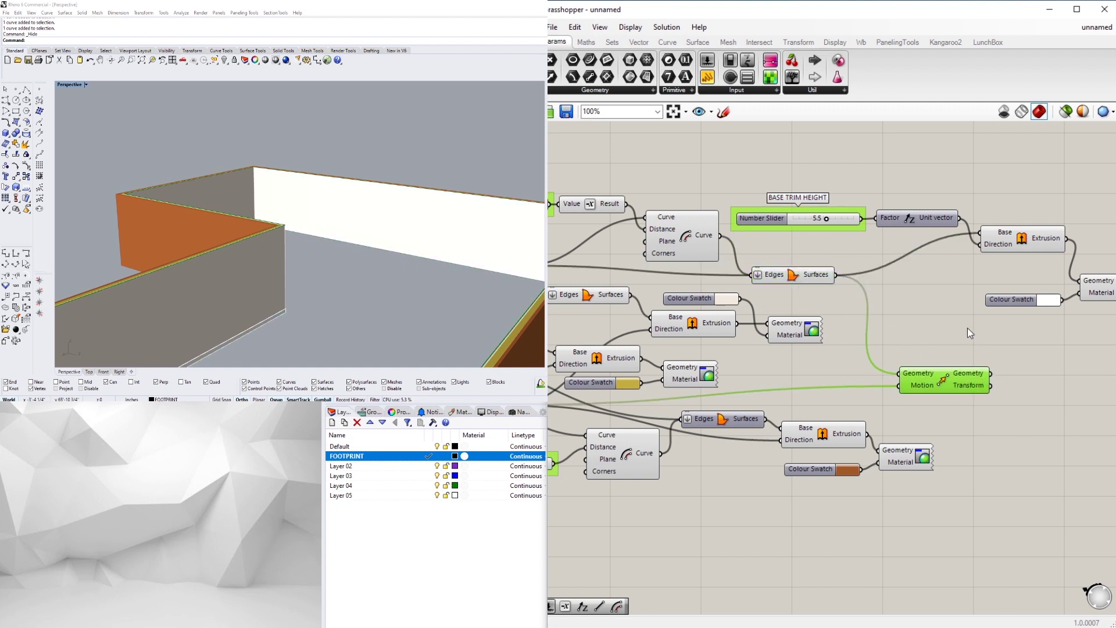
click(967, 332)
Add an Extrude component and wire the Move component's Geometry output into its Base.
right_drag(967, 332, 810, 295)
double_click(832, 302)
text(EXTR)
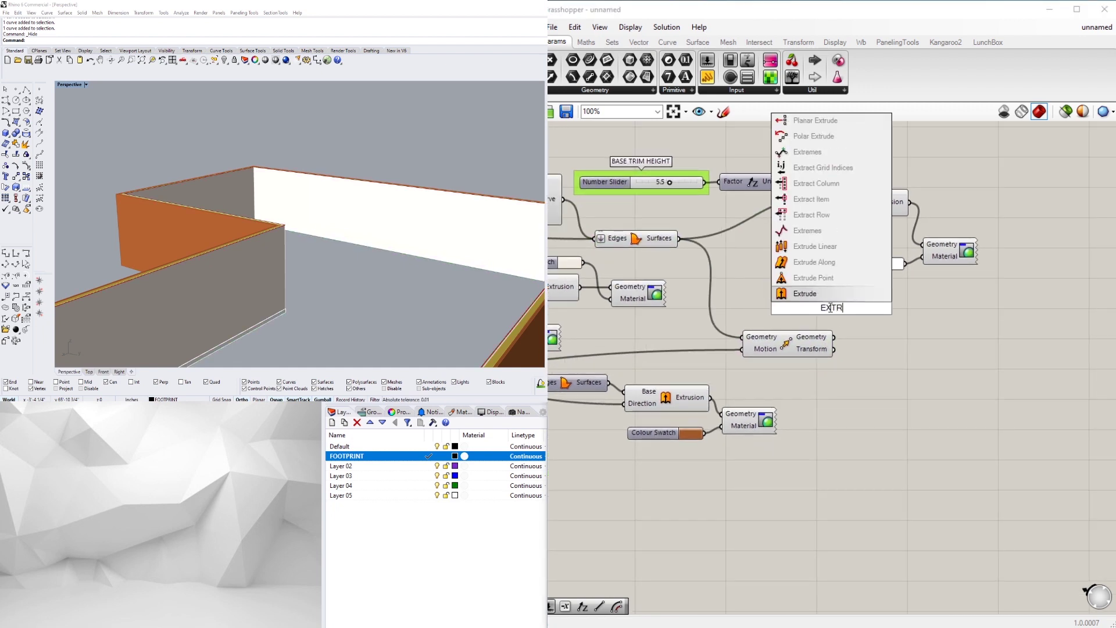
key(Return)
drag(833, 309, 925, 358)
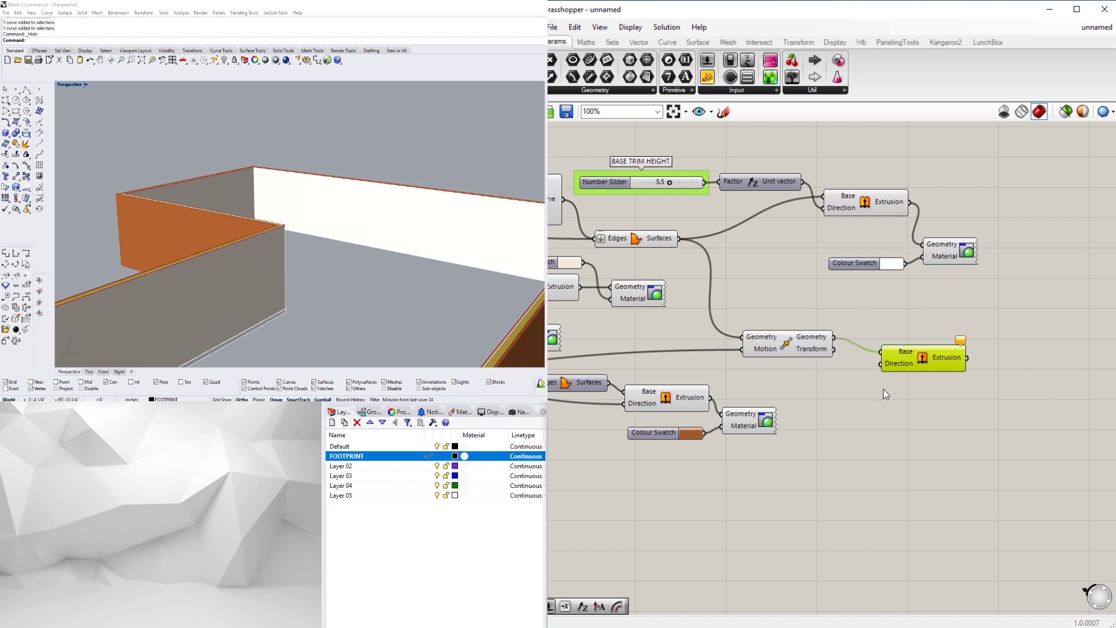
Add a Unit Z vector and wire it into the new Extrude component's Direction.
double_click(833, 385)
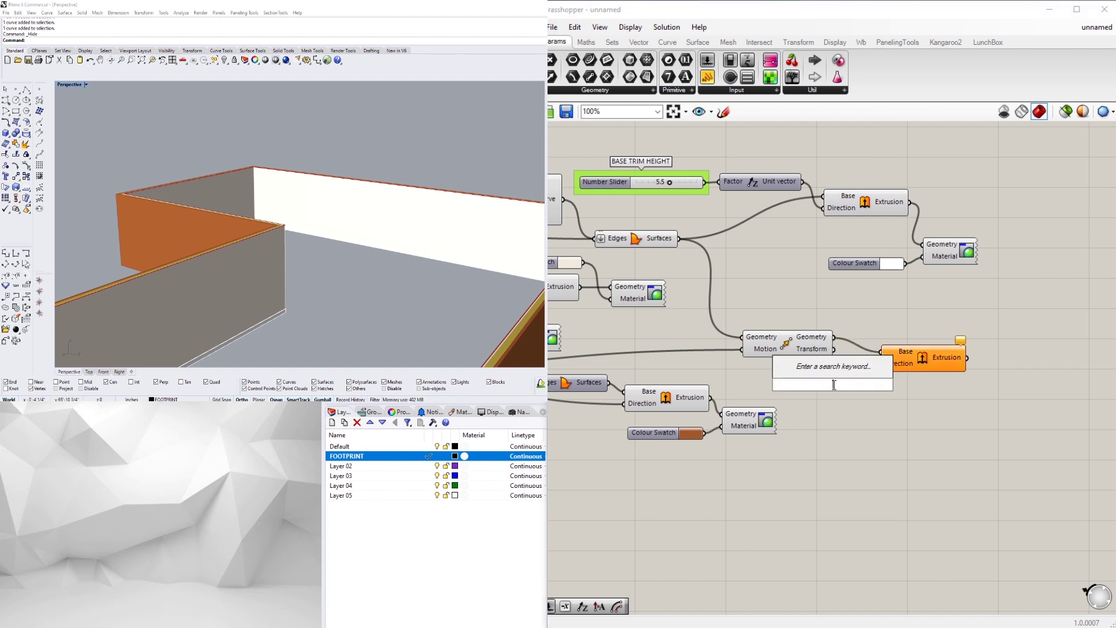
text(unit z)
key(Return)
mouse_move(876, 385)
mouse_down()
mouse_move(905, 363)
mouse_move(867, 379)
mouse_move(816, 375)
mouse_move(860, 396)
mouse_up()
Insert a Negative component between the Unit Z vector and the Extrude Direction so the moved surfaces extrude downward.
scroll(744, 384, up, 2)
double_click(916, 398)
text(neg)
click(911, 384)
drag(958, 407, 972, 396)
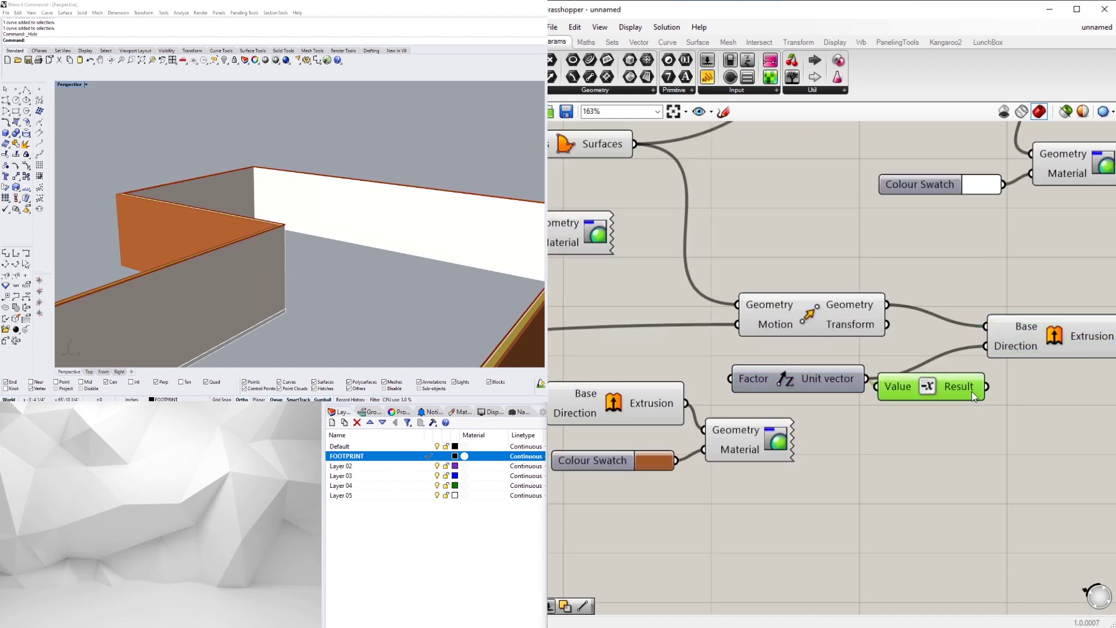
drag(997, 337, 995, 340)
drag(1028, 335, 1058, 353)
drag(922, 386, 929, 382)
click(1008, 310)
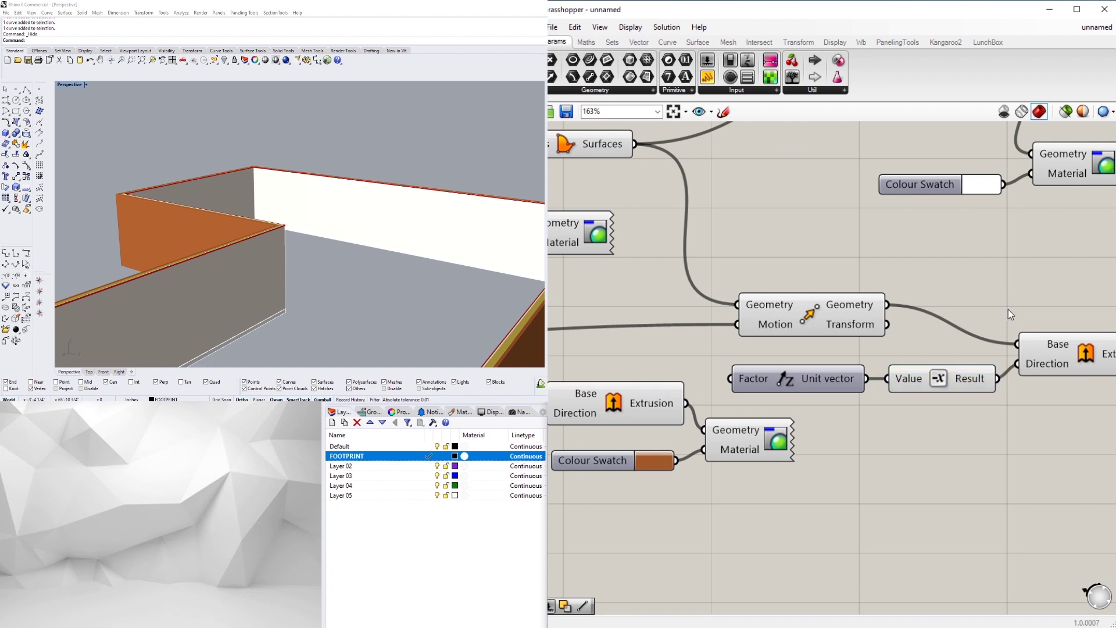
Tighten the layout of the Move, Unit Z, Negative and Extrude components of the upper trim.
scroll(925, 337, down, 2)
drag(873, 317, 873, 286)
drag(1060, 419, 802, 348)
drag(1037, 362, 999, 299)
click(962, 295)
scroll(930, 316, up, 2)
click(1037, 353)
scroll(674, 409, down, 1)
right_drag(671, 411, 697, 411)
scroll(697, 411, down, 3)
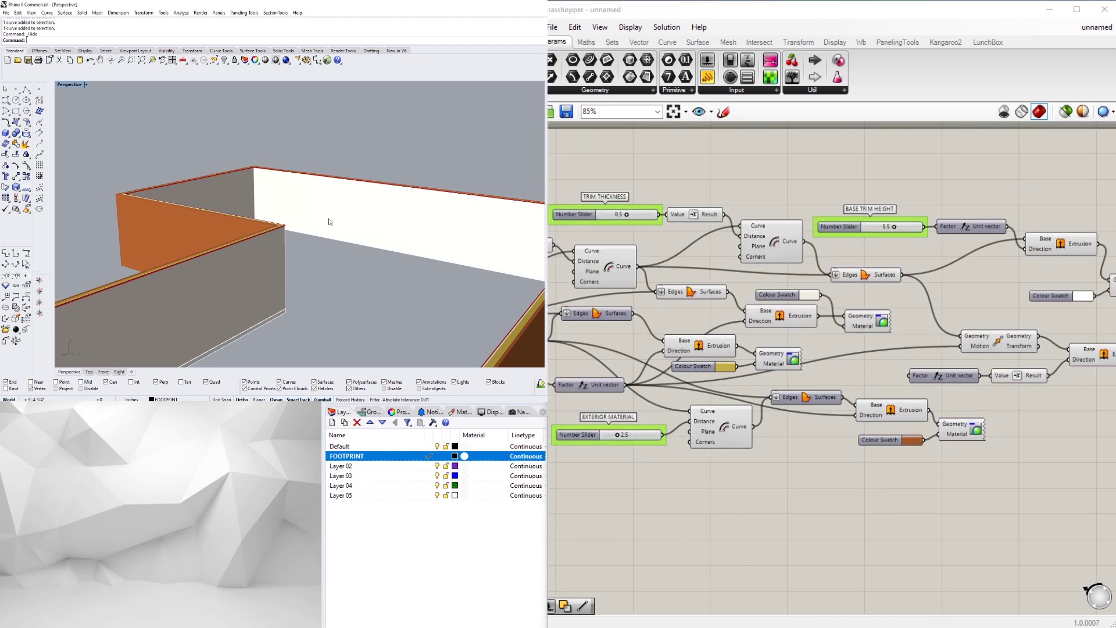
Copy the BASE TRIM HEIGHT Number Slider and wire the copy into the new Unit Z component's Factor.
scroll(329, 219, up, 2)
right_drag(861, 246, 841, 235)
scroll(859, 233, up, 3)
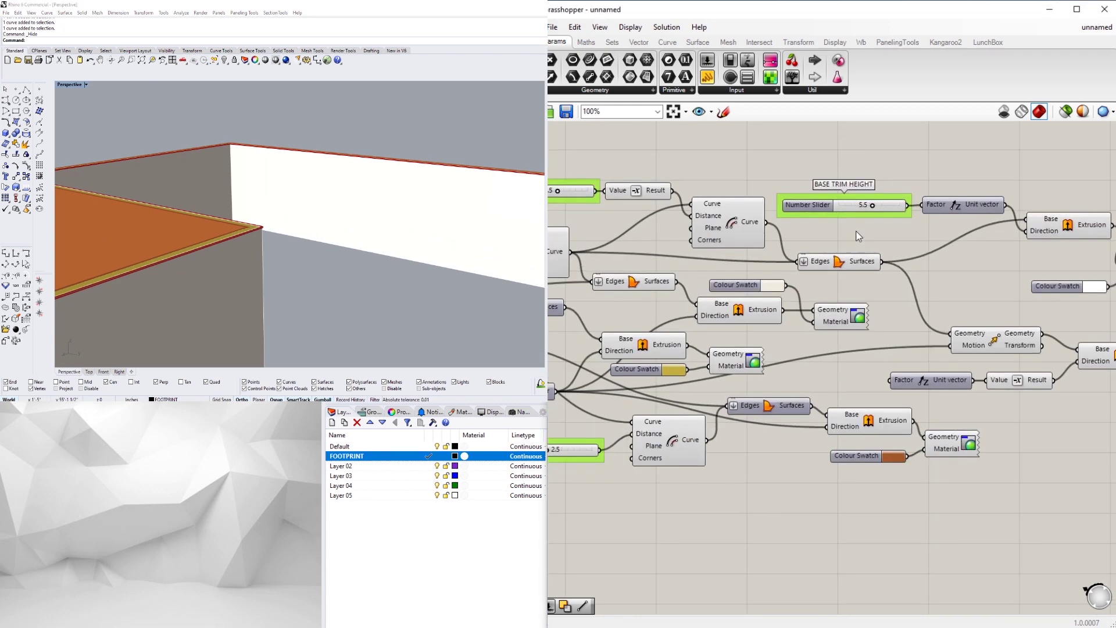
alt+drag(806, 200, 801, 456)
scroll(874, 451, up, 3)
drag(890, 448, 910, 433)
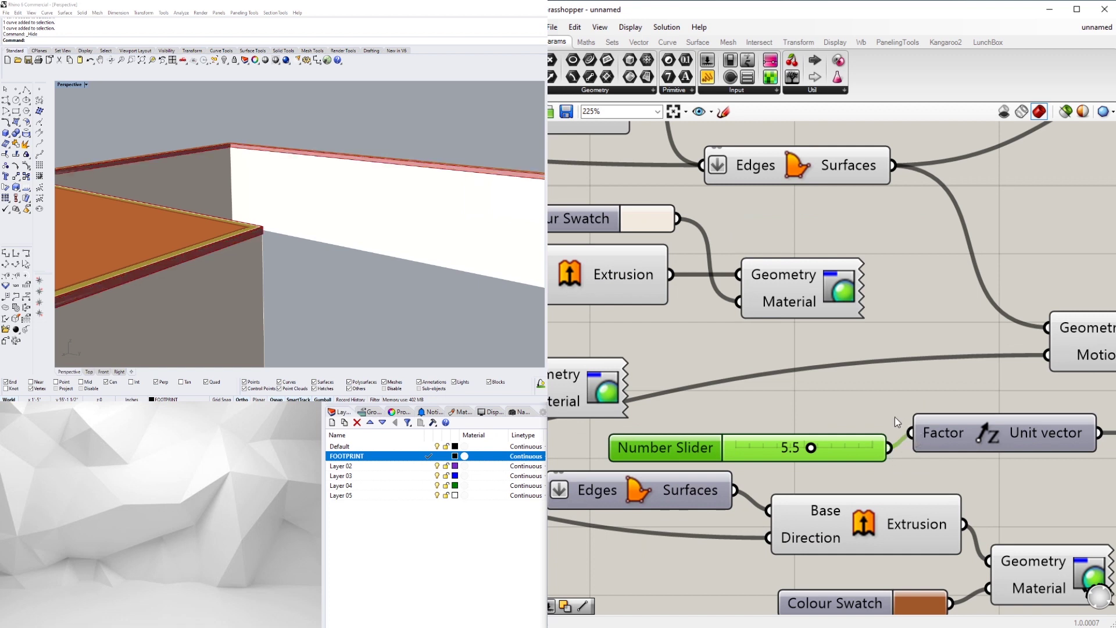
Set the copied Number Slider to 8.0.
double_click(790, 450)
click(785, 425)
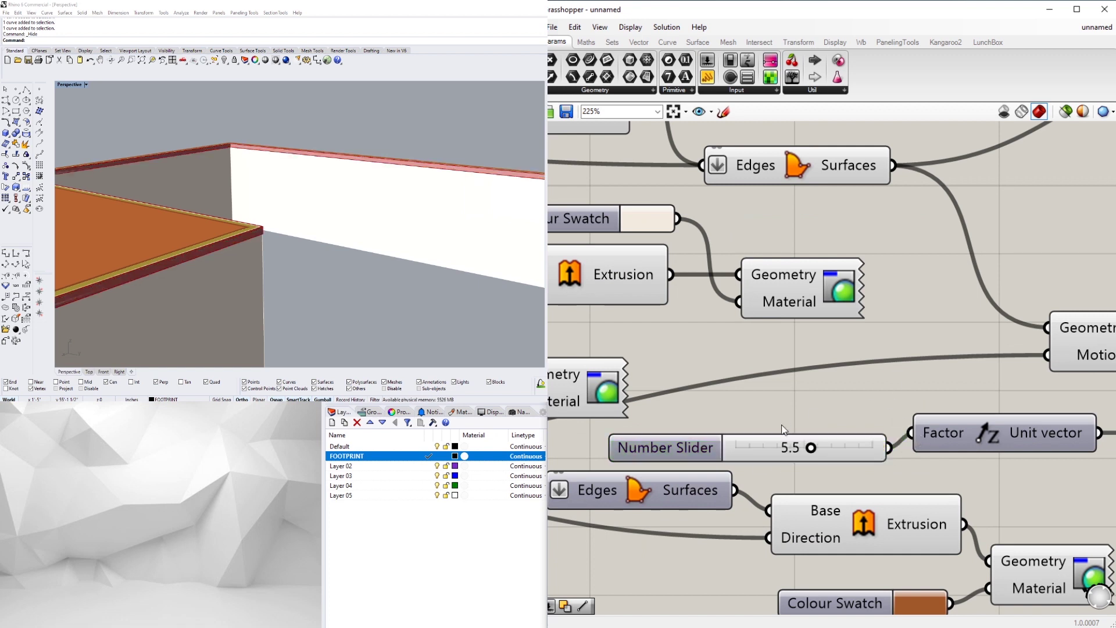
double_click(788, 448)
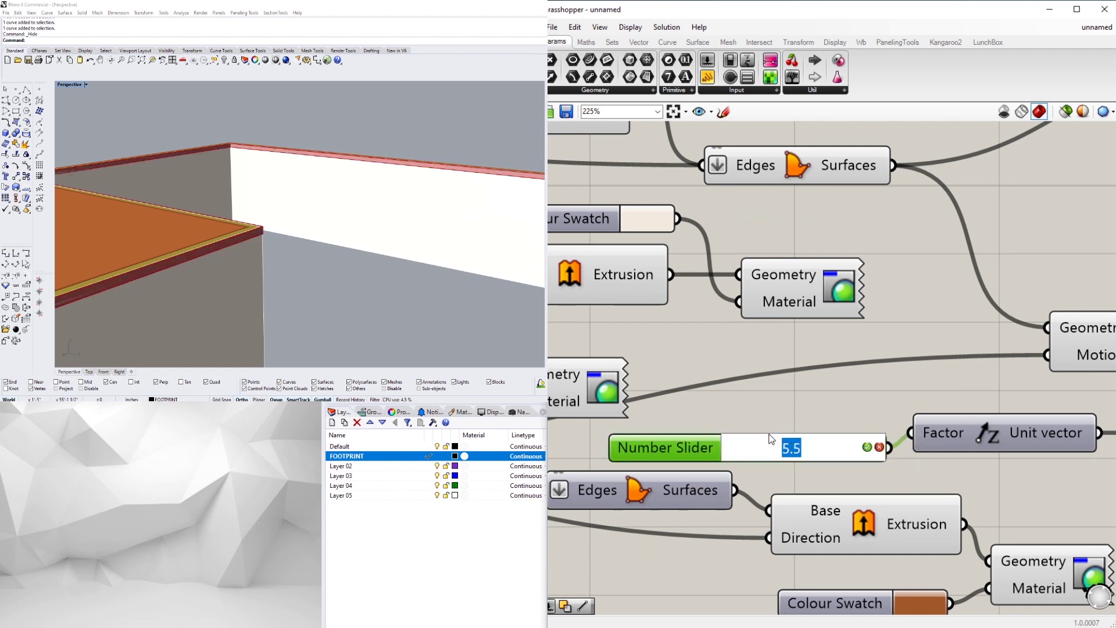
key(Return)
Align the 8.0 Number Slider with the Unit Z component, group it and label the group CROWN TRIM.
drag(716, 445, 707, 431)
key(ctrl+g)
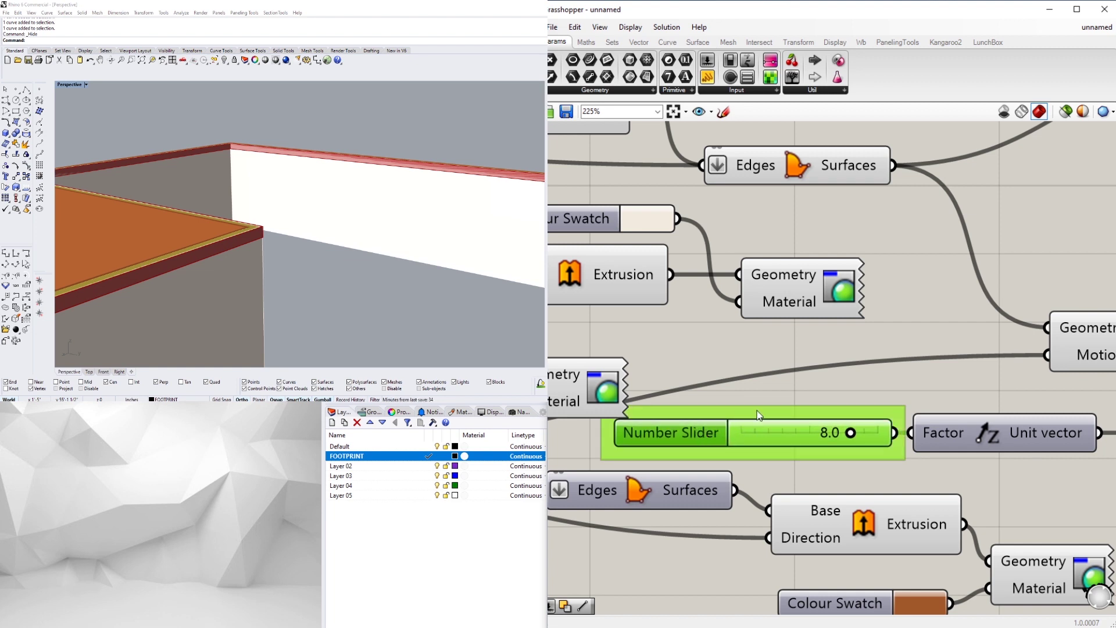
right_click(756, 410)
text(CROWN)
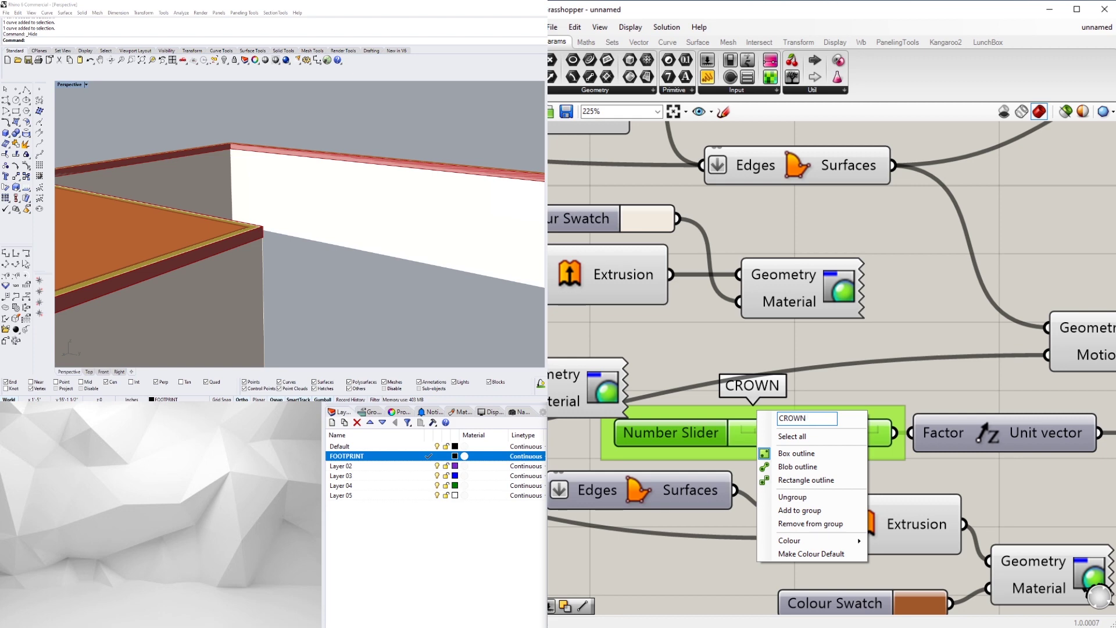
text( TRIM)
click(904, 468)
Shift the CROWN TRIM slider, Unit Z and Negative components together to sit beneath the Move component.
scroll(930, 450, down, 7)
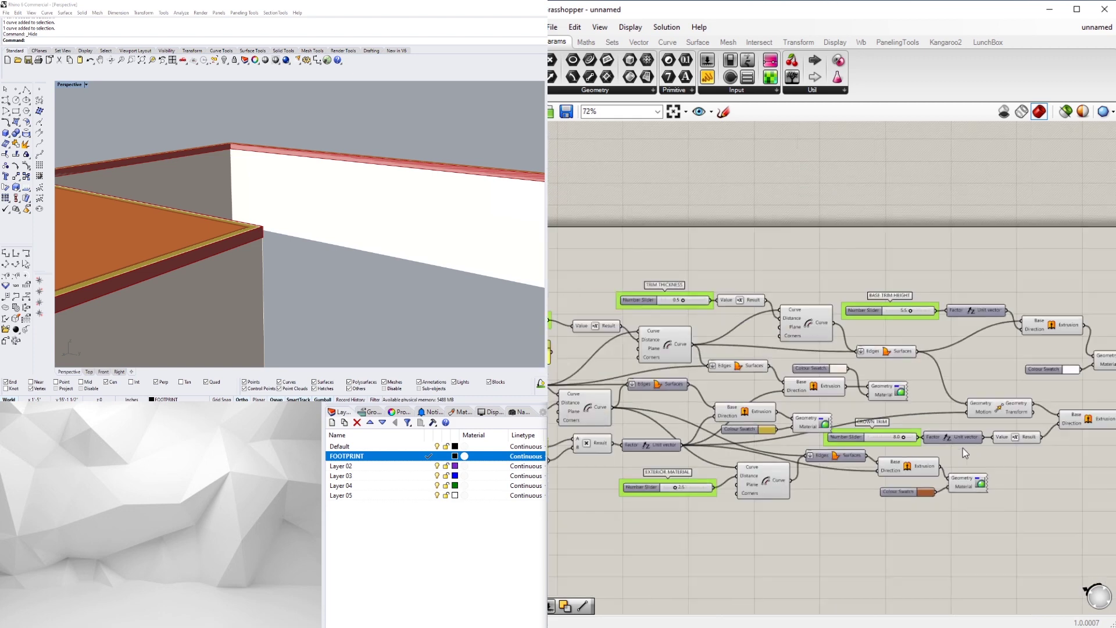
scroll(981, 446, up, 5)
drag(1006, 453, 701, 419)
drag(1016, 433, 1043, 439)
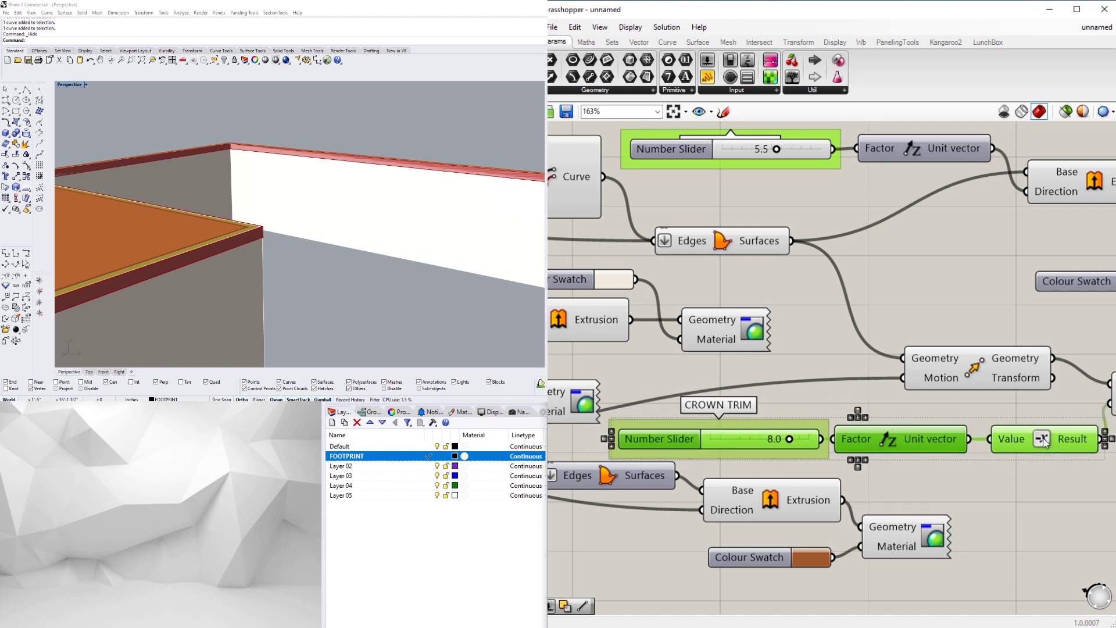
click(982, 495)
Wire the crown trim's Extrusion into the base trim's white Custom Preview as added Geometry, and reposition the preview and its Colour Swatch.
scroll(982, 496, down, 5)
right_drag(982, 497, 755, 472)
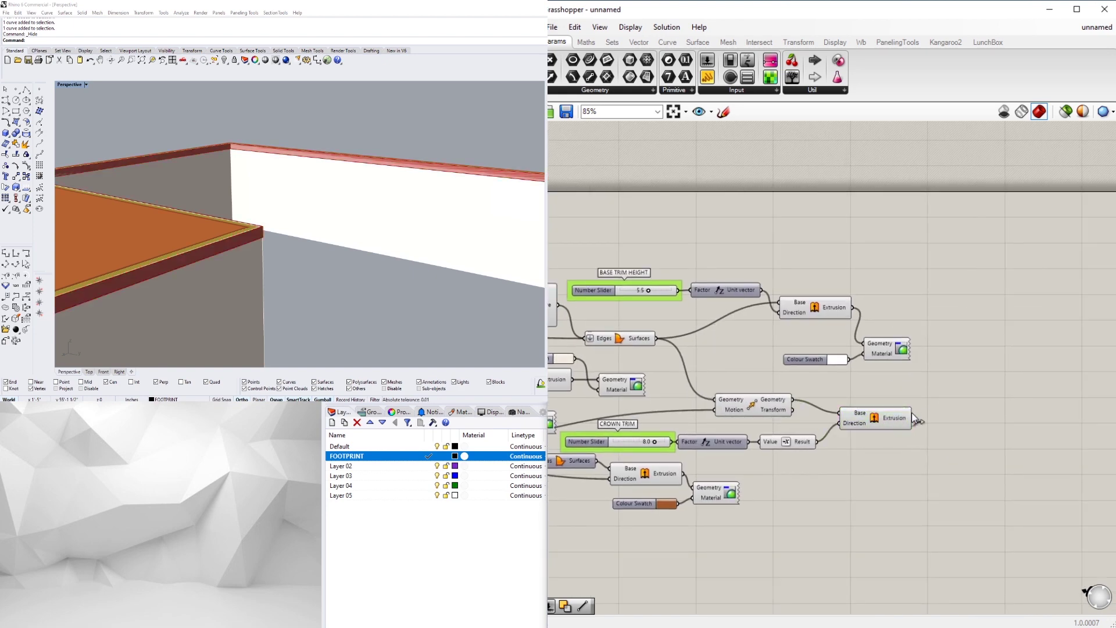
drag(907, 354, 932, 360)
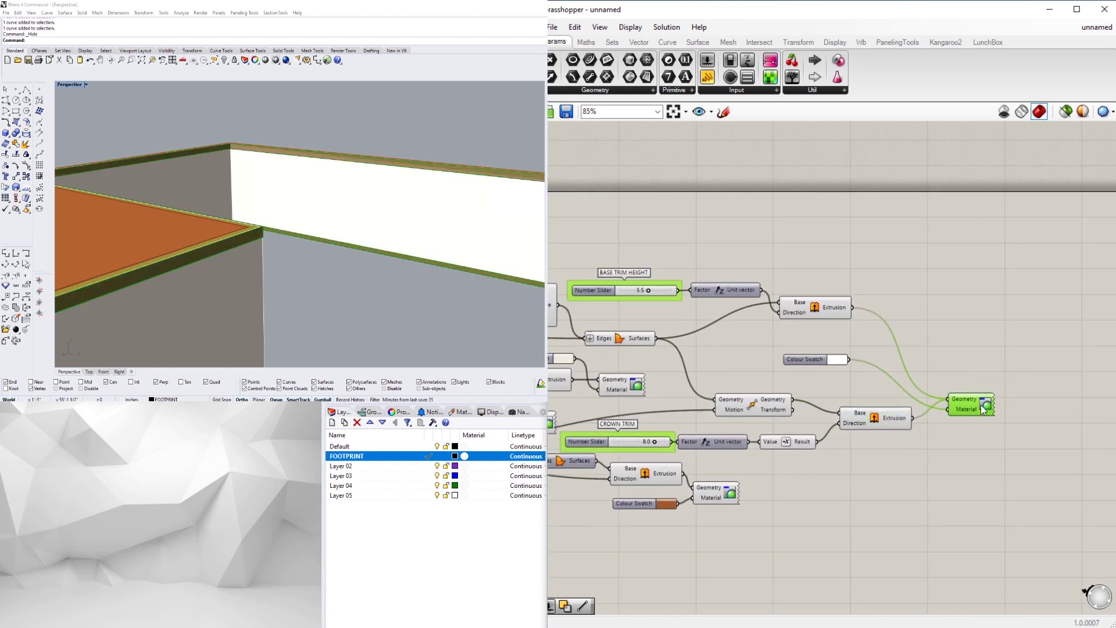
drag(818, 362, 826, 370)
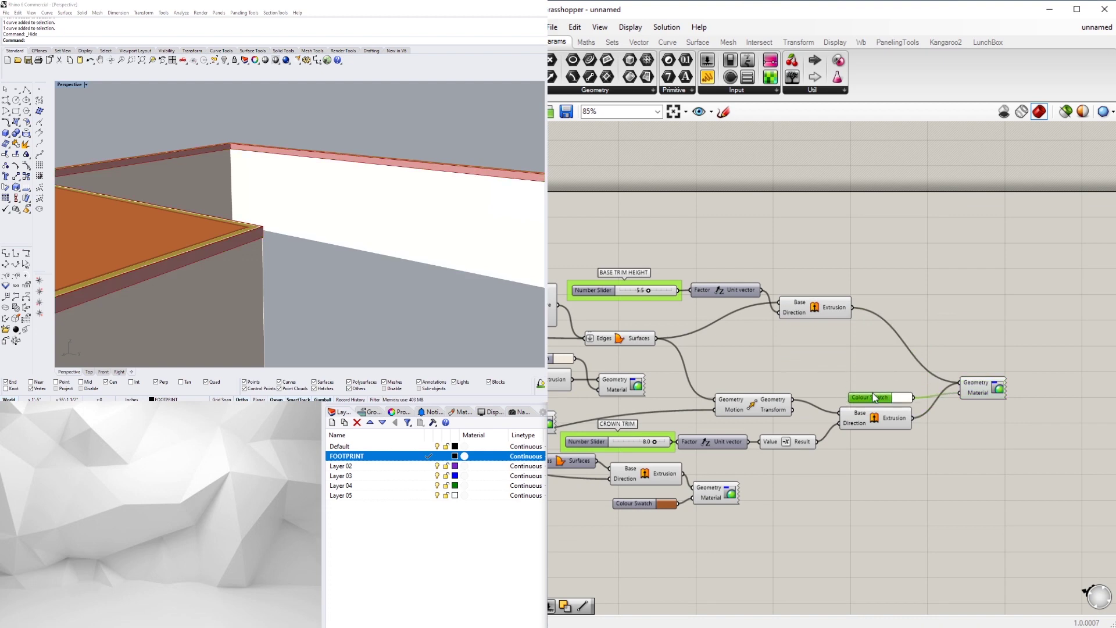
drag(991, 388, 968, 393)
click(978, 342)
Look over the layout of the crown trim and exterior material sections of the definition.
scroll(820, 421, down, 1)
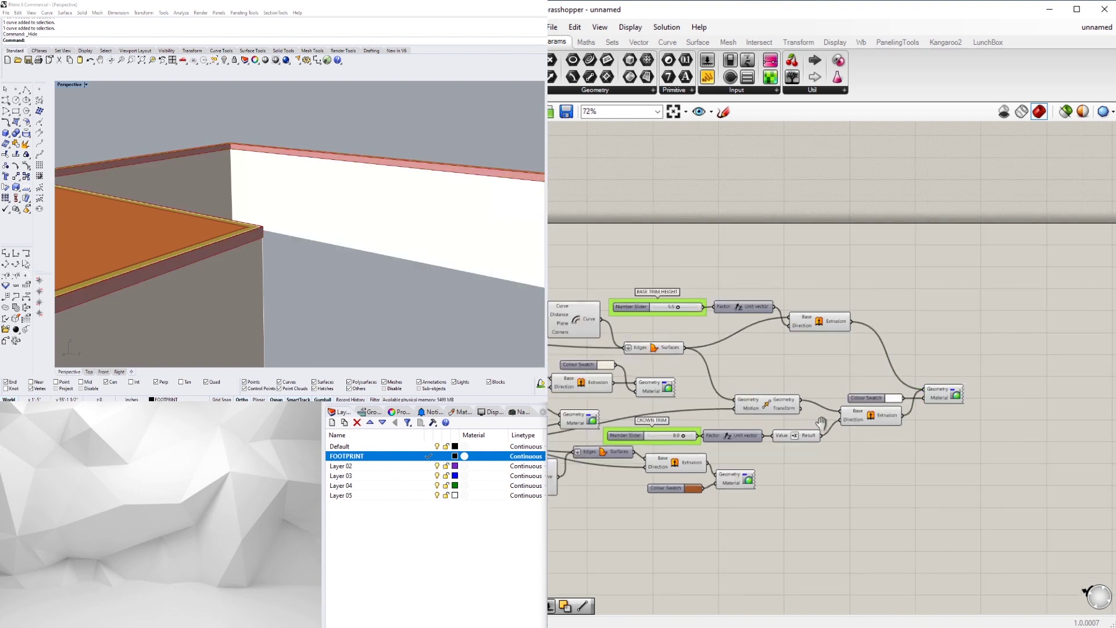
scroll(770, 406, up, 3)
right_drag(770, 405, 840, 426)
drag(840, 426, 872, 441)
click(760, 424)
right_drag(760, 424, 902, 424)
scroll(902, 425, down, 2)
scroll(813, 477, up, 1)
right_drag(961, 473, 956, 447)
scroll(873, 420, down, 2)
scroll(995, 406, up, 2)
scroll(956, 447, down, 3)
click(961, 452)
Space the exterior material's Boundary Surfaces, Extrude and preview components clear of the CROWN TRIM slider row.
drag(997, 467, 712, 351)
scroll(846, 350, up, 2)
drag(849, 351, 877, 376)
click(821, 351)
scroll(812, 354, up, 3)
click(860, 339)
scroll(860, 379, down, 2)
scroll(904, 375, up, 2)
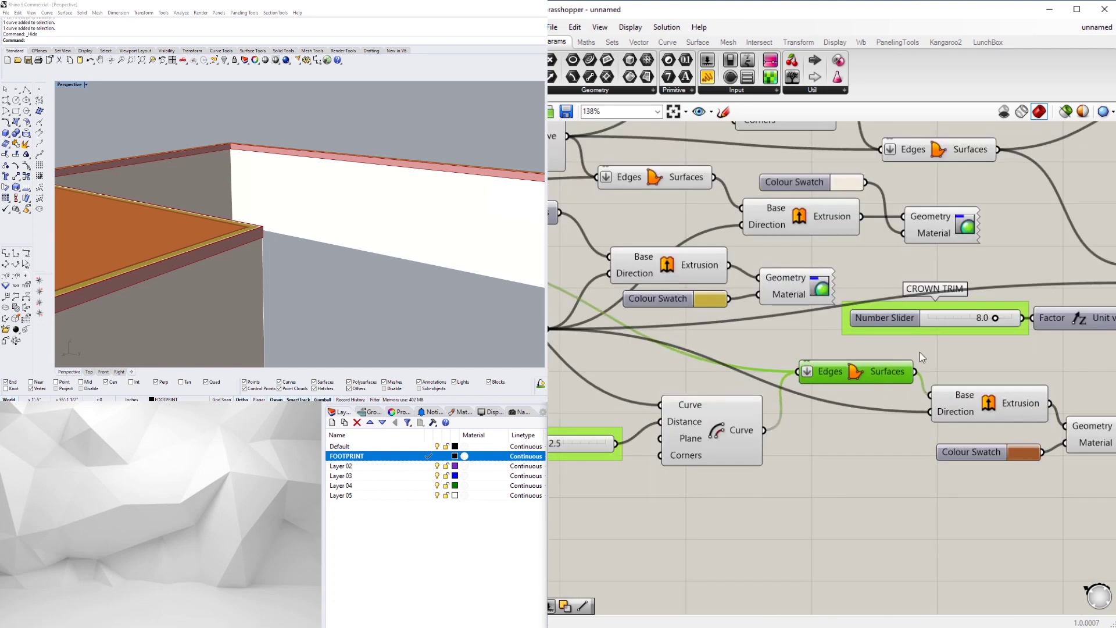
click(920, 352)
Place the white Colour Swatch beneath the crown trim's Extrude component and align the Custom Preview beside them.
scroll(953, 358, down, 4)
right_drag(995, 370, 932, 434)
scroll(956, 397, up, 4)
drag(1046, 426, 782, 422)
scroll(785, 423, down, 1)
right_drag(1100, 416, 944, 424)
click(996, 398)
click(1015, 456)
right_drag(1014, 458, 874, 452)
click(976, 354)
drag(974, 351, 1015, 355)
drag(847, 352, 862, 418)
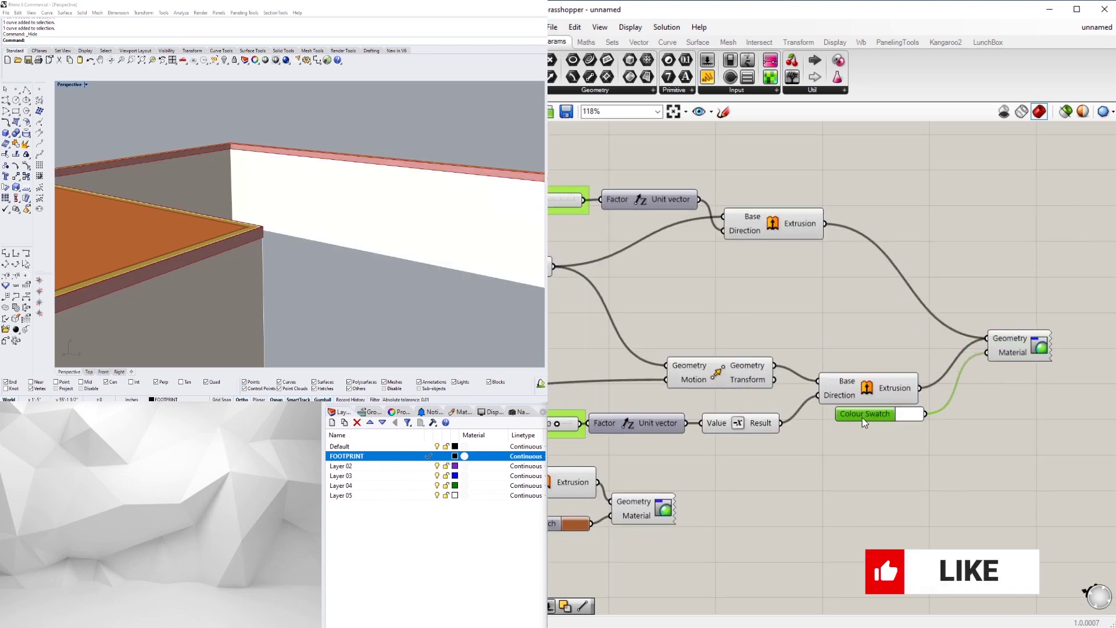
drag(1012, 339, 996, 376)
click(884, 368)
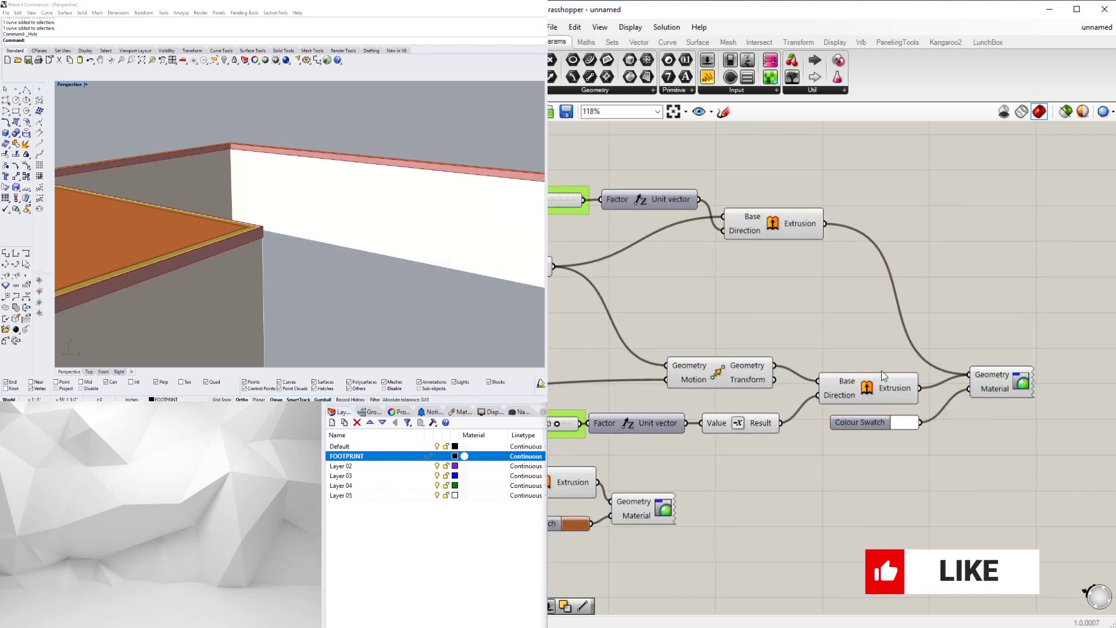
Shift the whole crown trim chain, from its slider to the Custom Preview, right as one block and check the Move component.
scroll(1004, 357, down, 3)
scroll(1004, 397, up, 1)
drag(1067, 429, 921, 355)
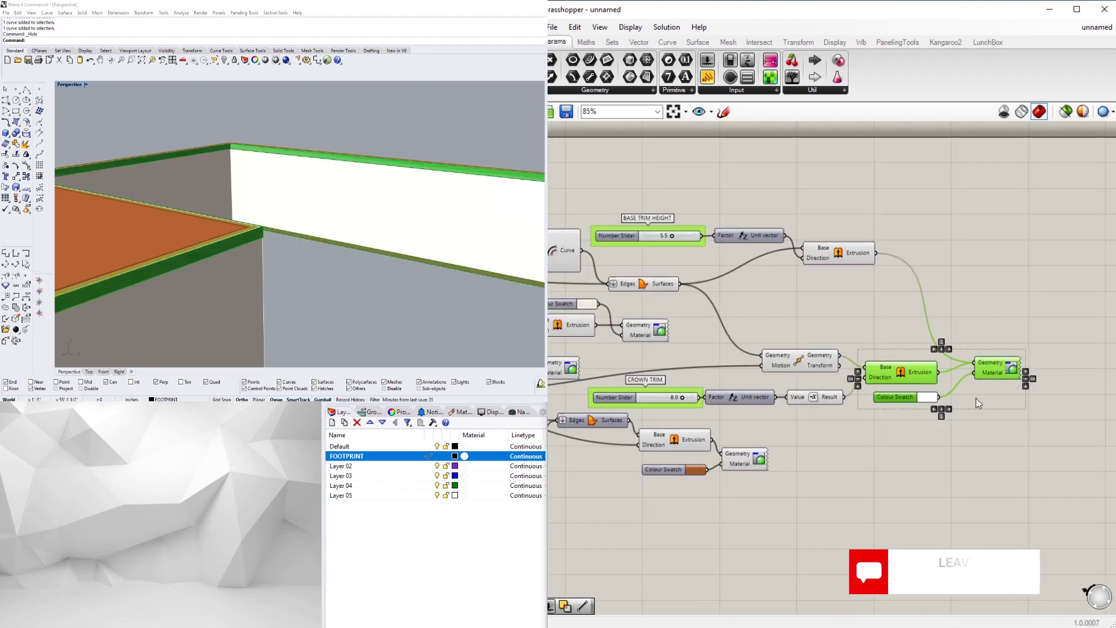
drag(1071, 414, 693, 342)
drag(798, 364, 826, 363)
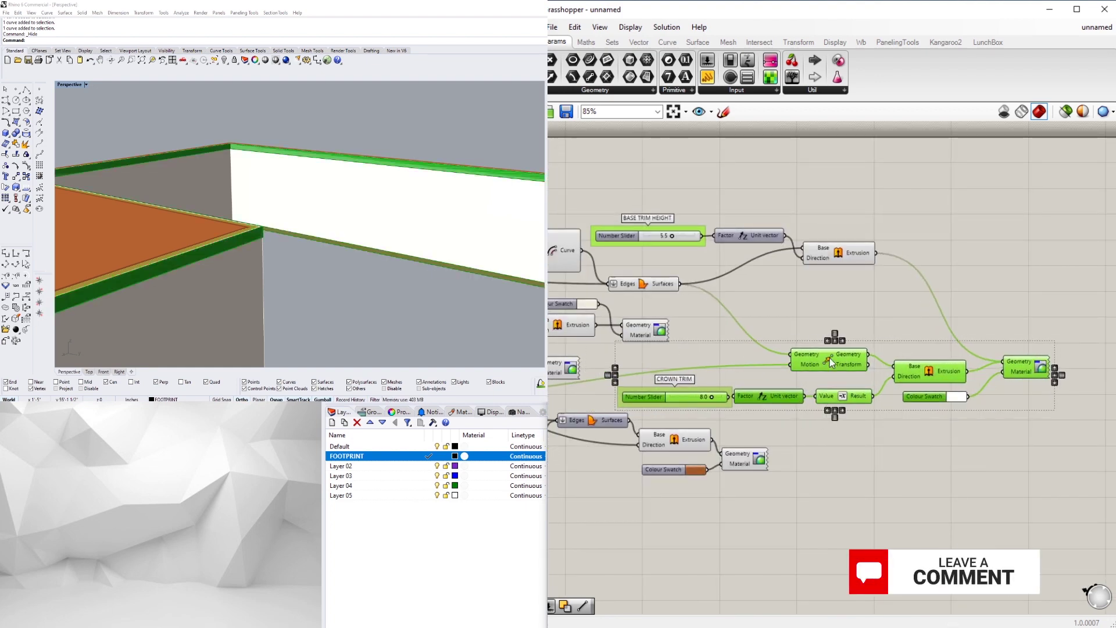
click(867, 291)
scroll(862, 346, up, 4)
click(853, 364)
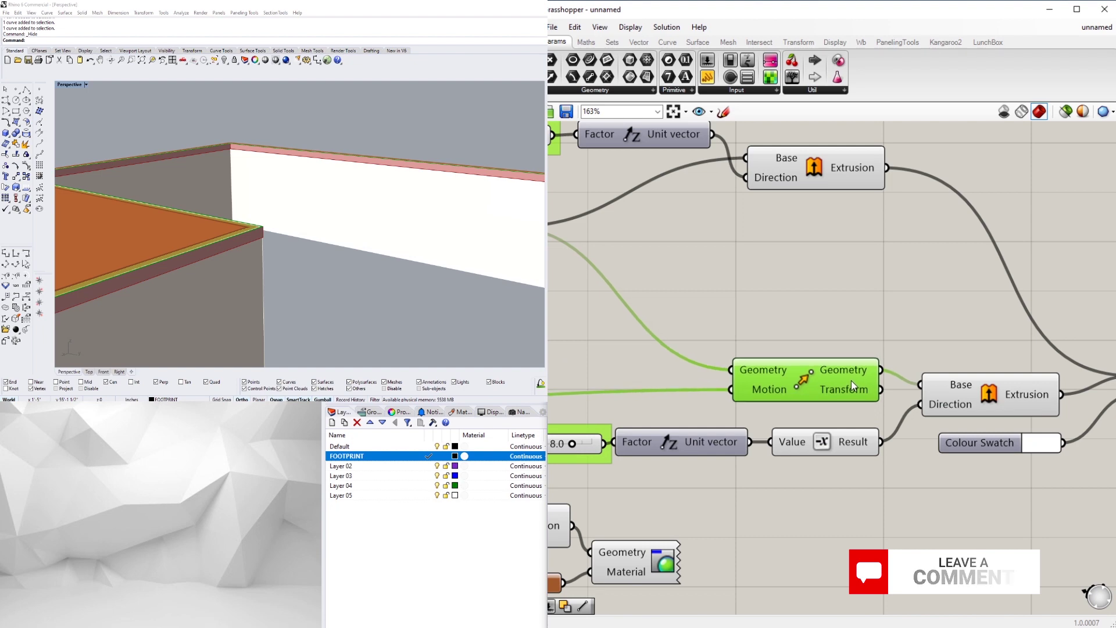
click(846, 328)
scroll(850, 385, down, 3)
scroll(852, 411, up, 4)
scroll(858, 439, down, 5)
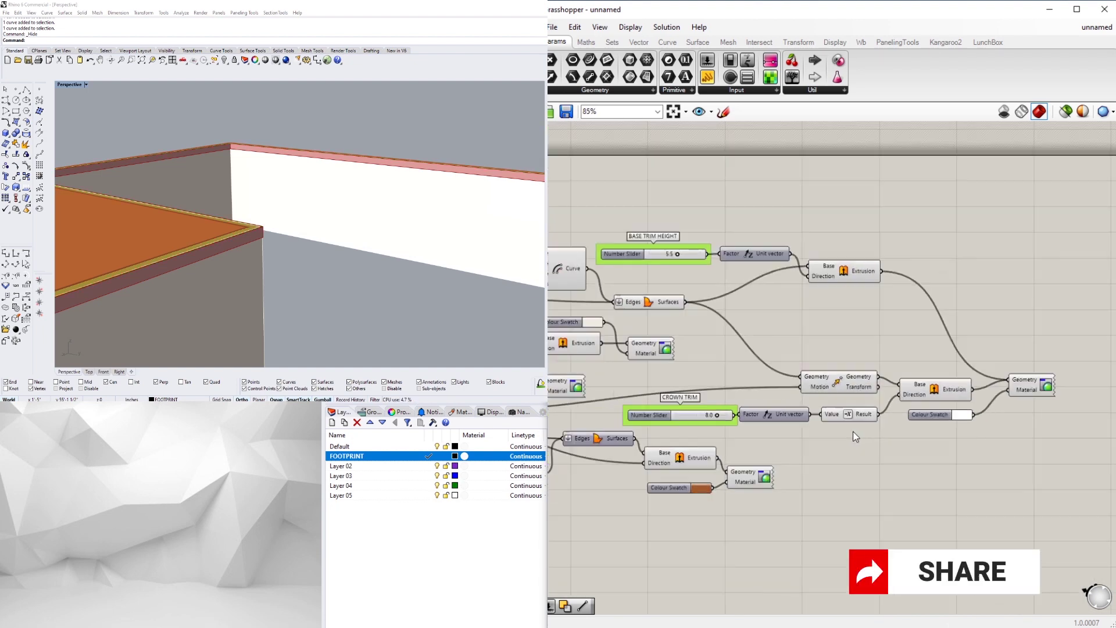
Check the base and crown trim Extrude components and flatten the Geometry input of their shared Custom Preview.
right_drag(854, 437, 889, 431)
scroll(832, 435, down, 1)
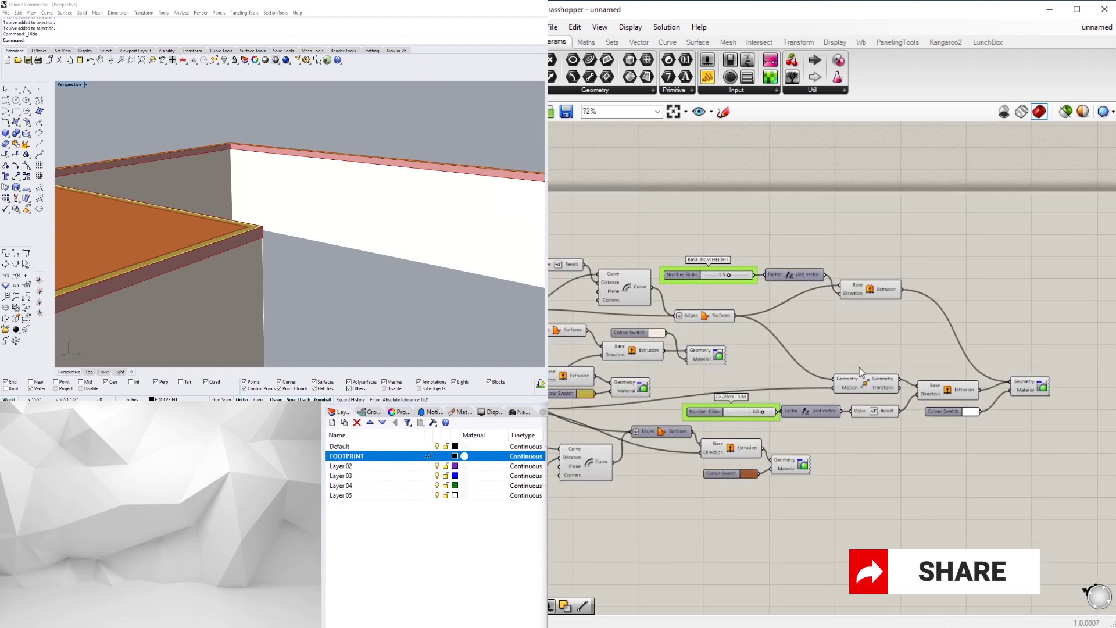
scroll(326, 153, down, 3)
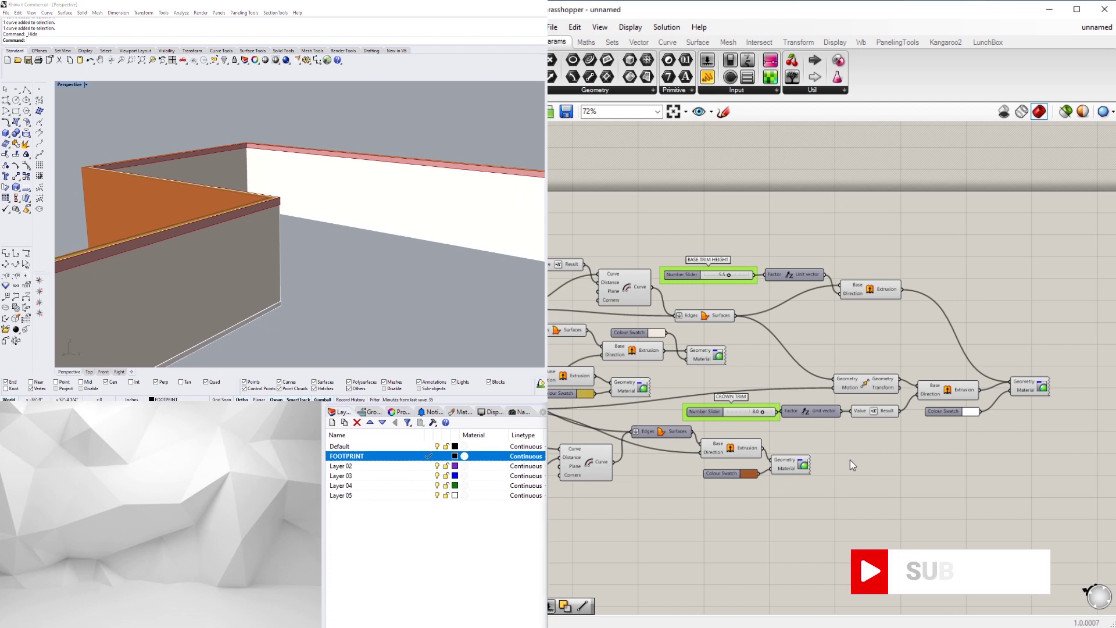
scroll(946, 403, up, 1)
click(860, 294)
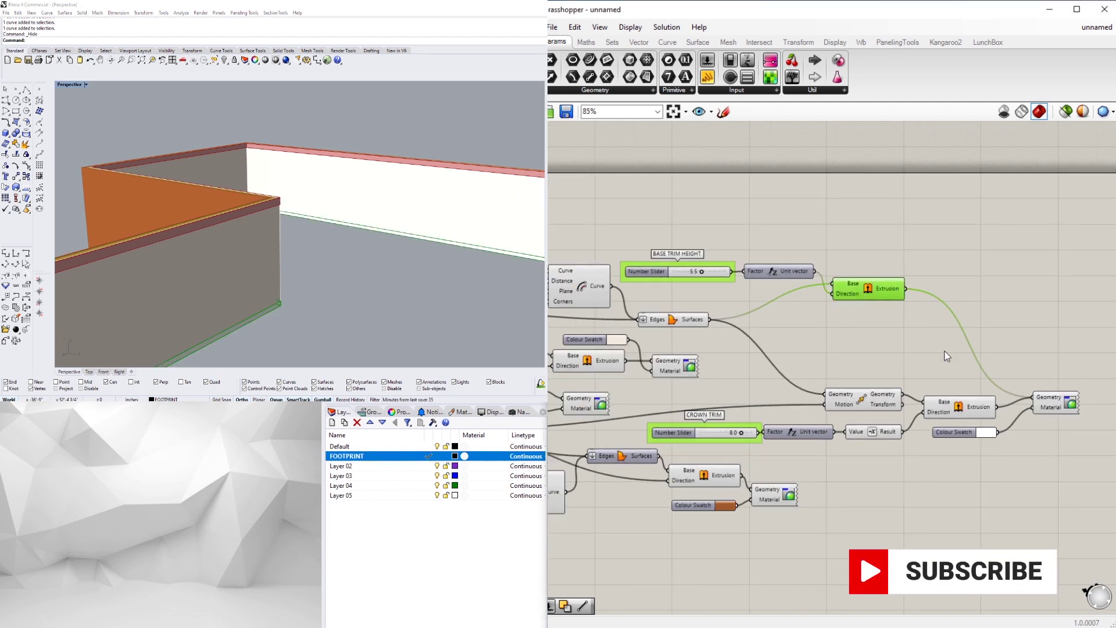
click(959, 412)
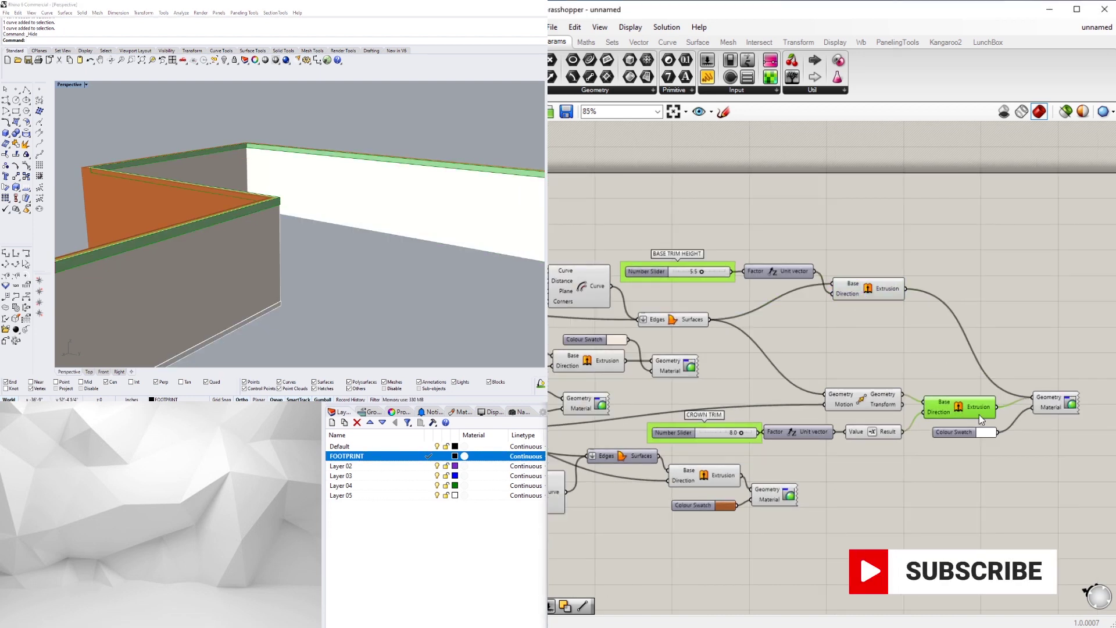
right_click(1038, 398)
click(1073, 487)
click(928, 357)
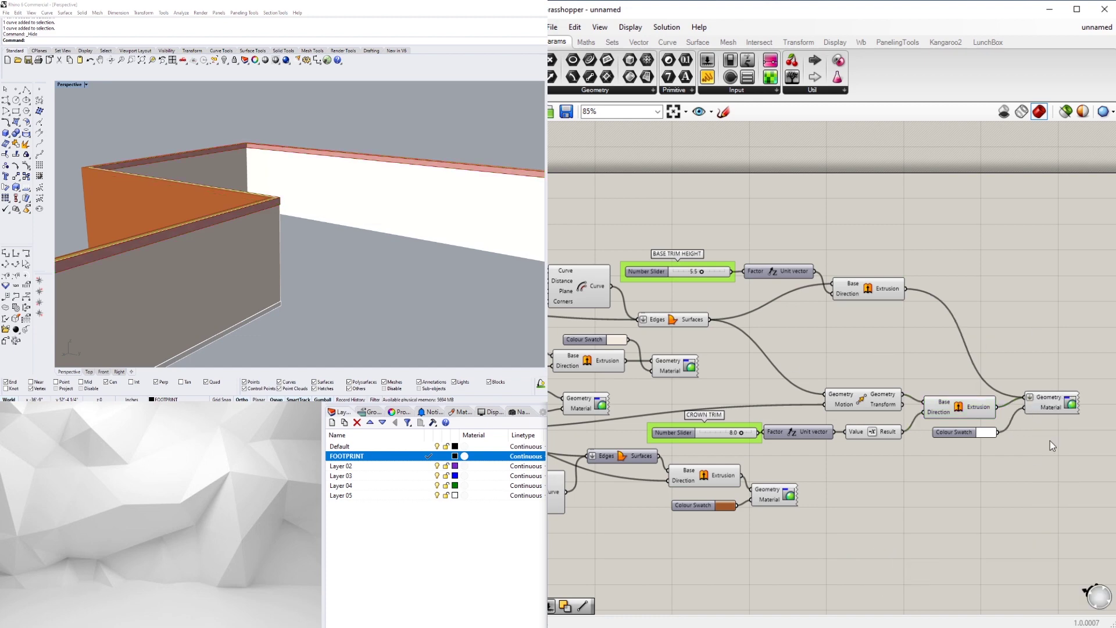
Turn off the preview of the crown trim's Extrude component.
scroll(1042, 407, up, 3)
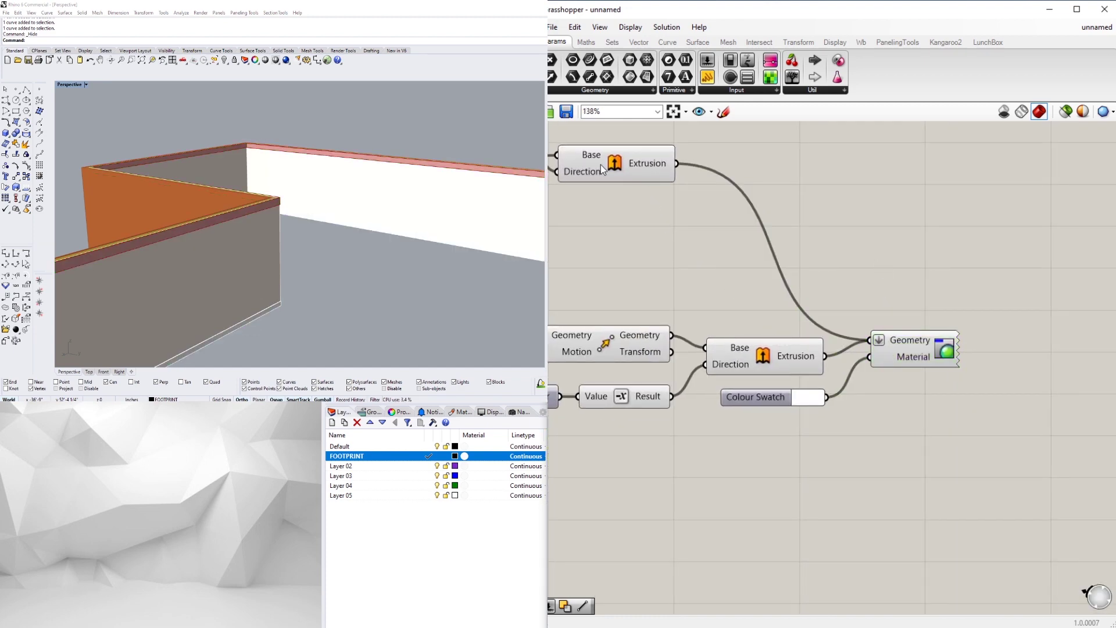
click(600, 165)
click(768, 363)
right_click(769, 363)
click(789, 382)
click(900, 263)
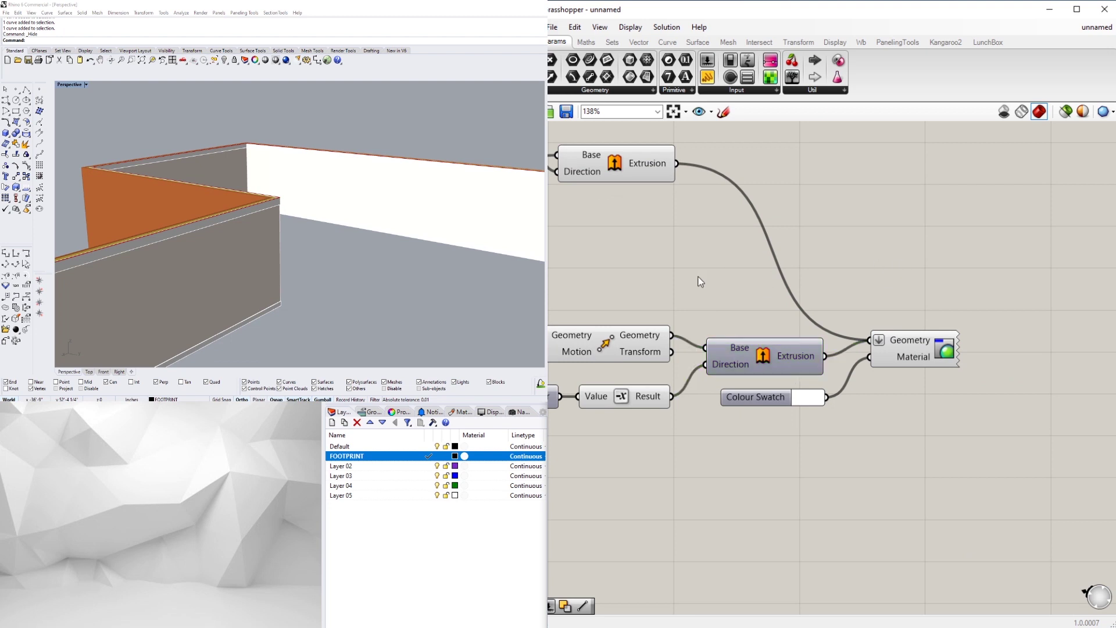
Turn off the previews of the base trim's Extrude component and the crown trim's Move component.
scroll(701, 282, down, 3)
click(792, 320)
right_click(800, 317)
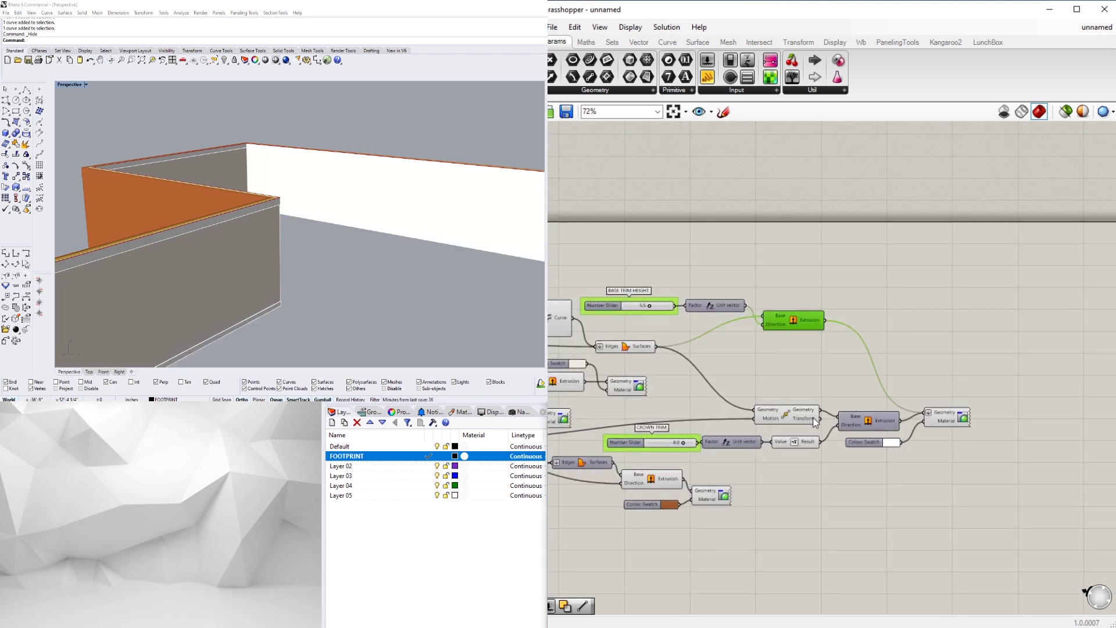
click(788, 414)
right_click(787, 414)
click(795, 436)
click(636, 366)
Select the whole definition and disable the preview of every component at once.
right_drag(631, 364, 810, 336)
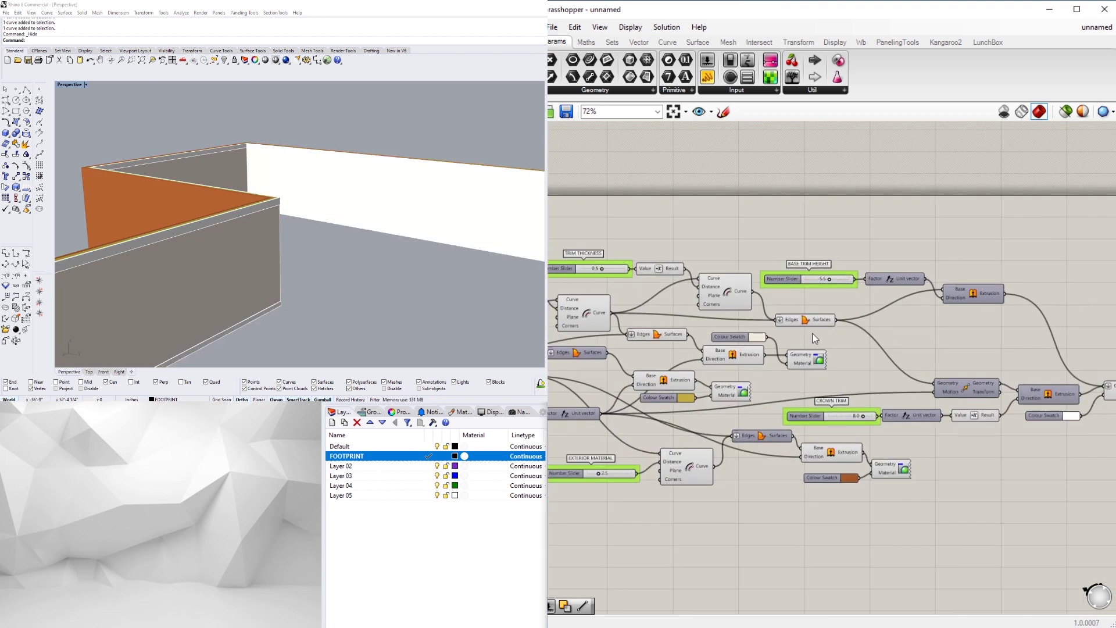
scroll(812, 335, down, 3)
drag(1012, 472, 608, 251)
middle_click(622, 244)
click(655, 211)
click(784, 186)
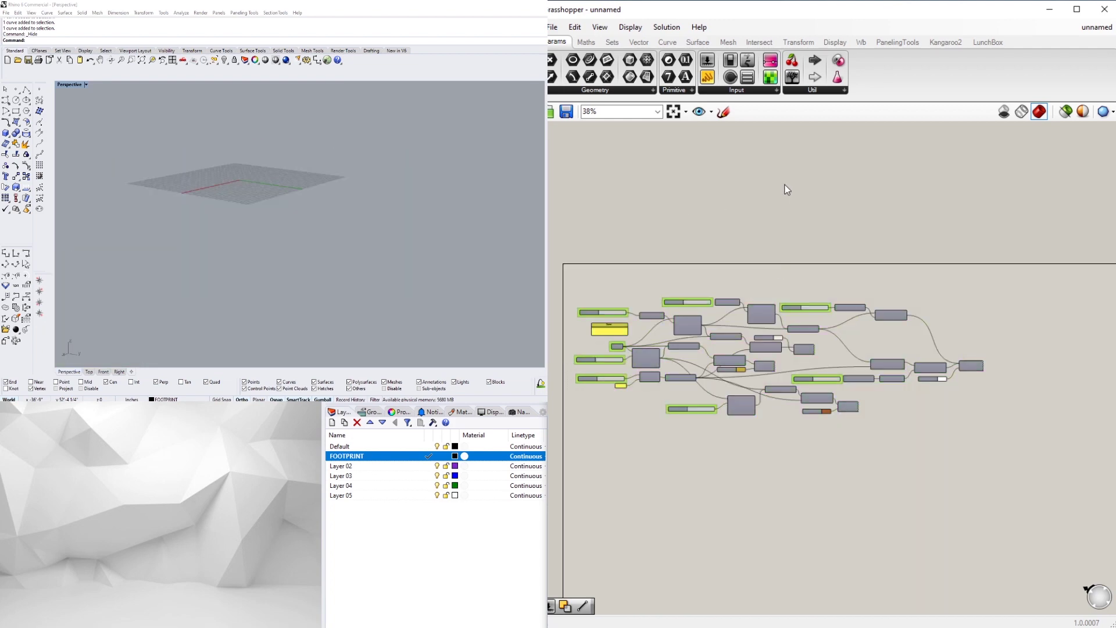
Enable the preview for only the four Custom Preview components: studs, interior material, exterior material and trims.
scroll(831, 367, up, 5)
shift+click(902, 354)
scroll(898, 360, down, 5)
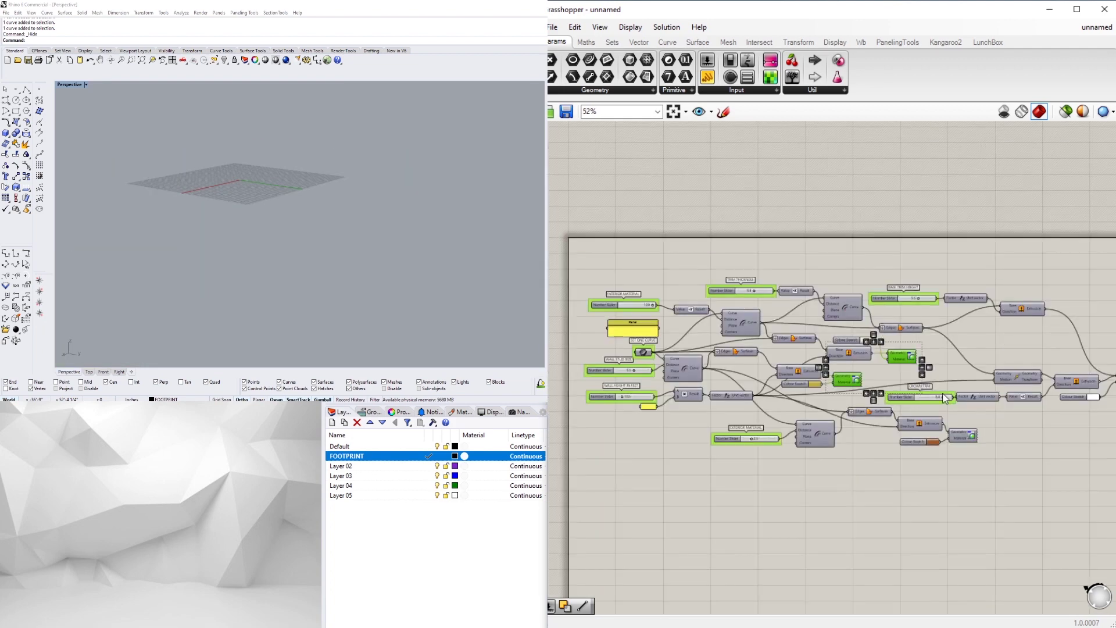
scroll(972, 431, up, 3)
right_drag(971, 432, 894, 447)
shift+click(894, 447)
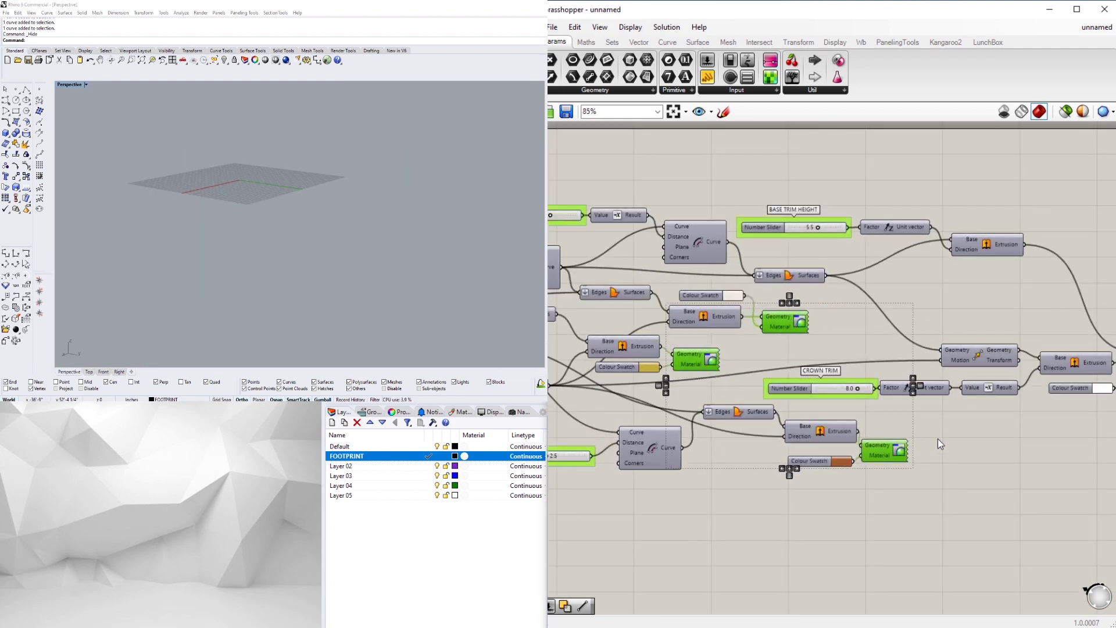
right_drag(1044, 437, 857, 456)
shift+click(959, 386)
scroll(958, 400, down, 5)
scroll(756, 414, up, 3)
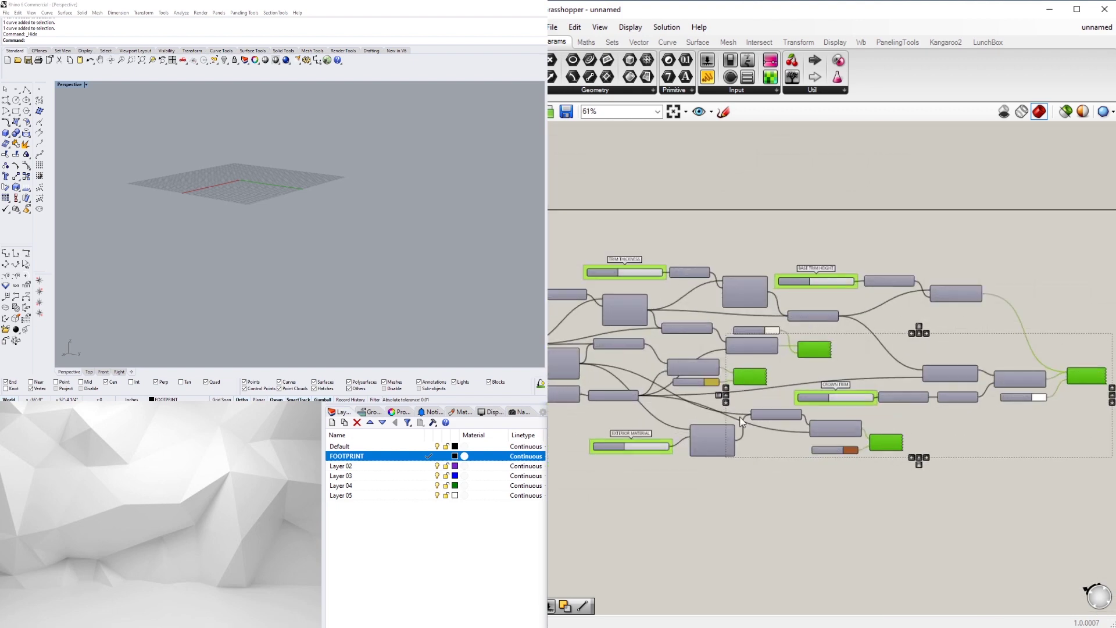
right_drag(646, 494, 766, 480)
scroll(867, 357, up, 2)
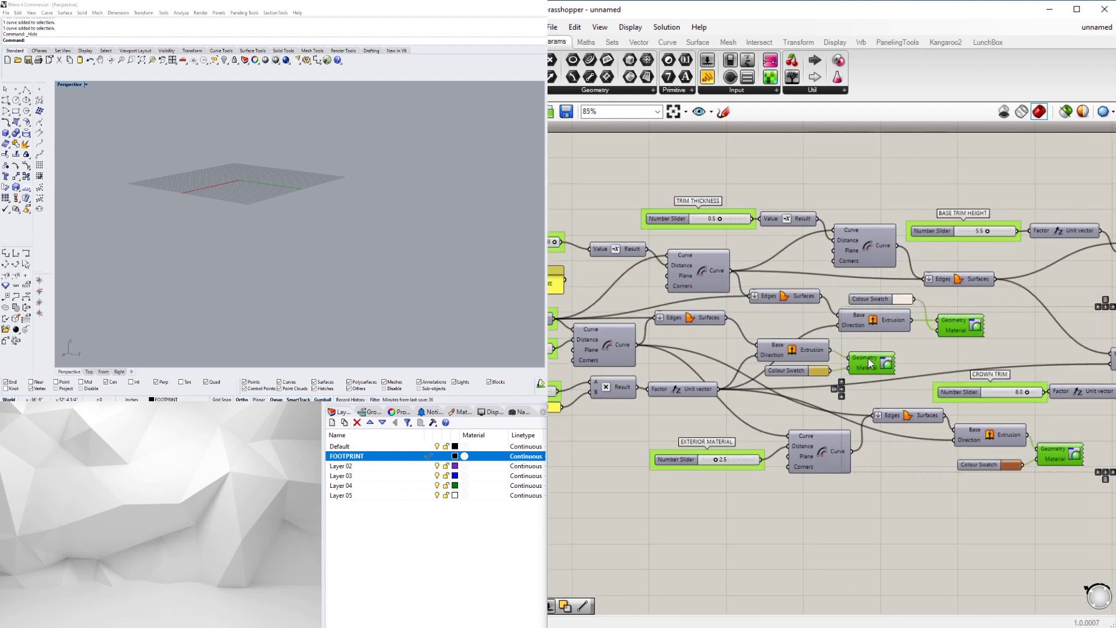
right_click(867, 357)
key(Escape)
scroll(874, 359, up, 1)
middle_click(873, 360)
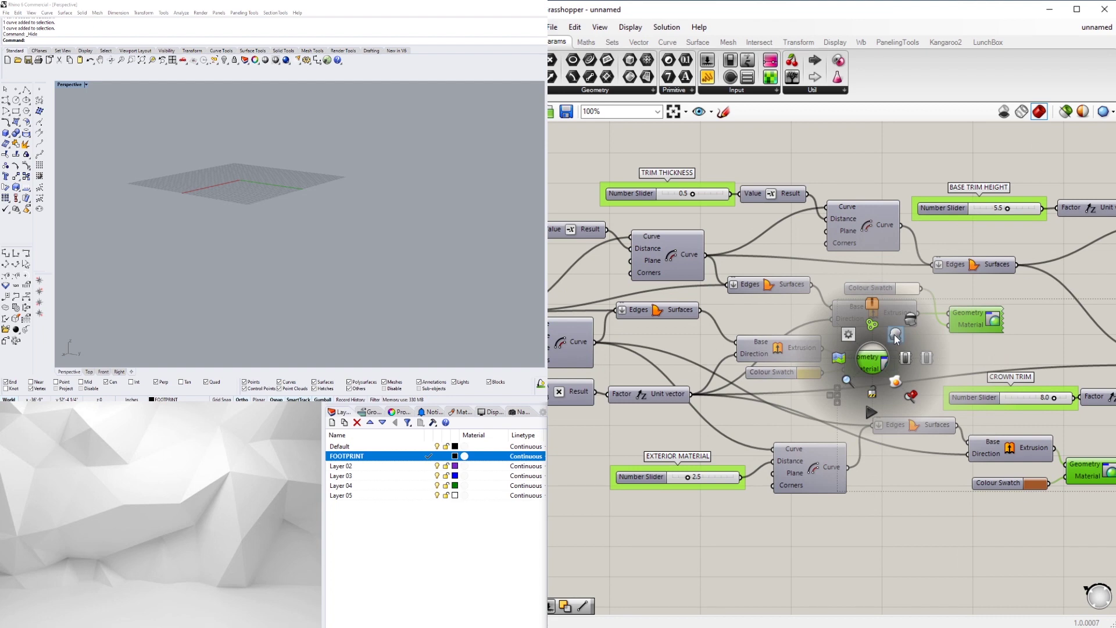
click(894, 336)
scroll(336, 347, down, 3)
scroll(407, 191, down, 3)
click(700, 496)
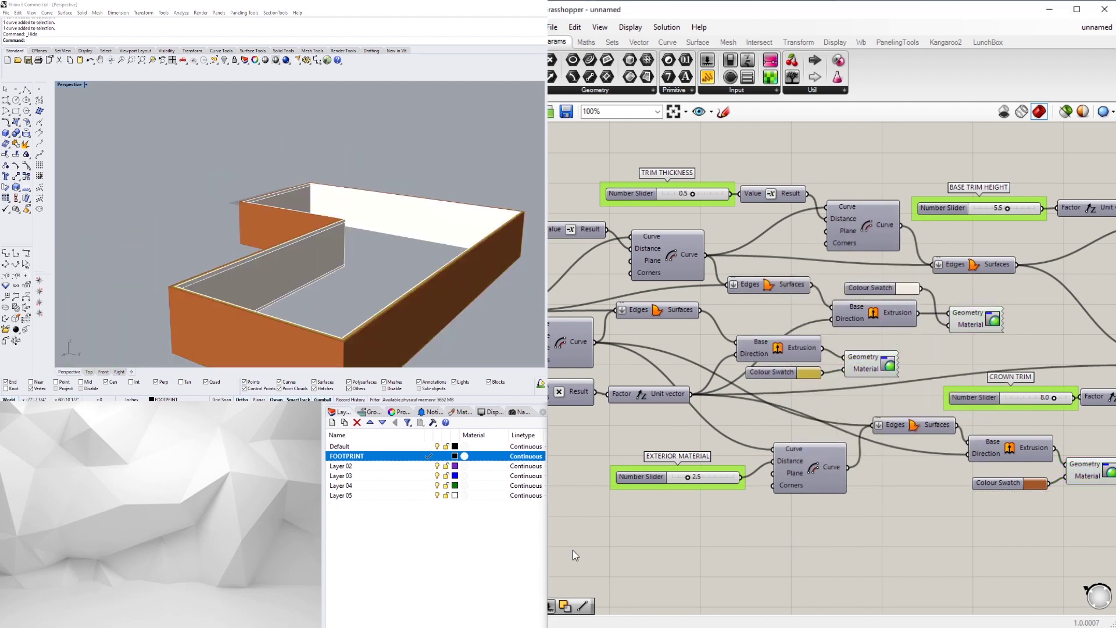
Look around the coloured walls in Rhino and bring back the hidden footprint curve with the Show command.
right_drag(279, 230, 189, 247)
scroll(273, 198, up, 4)
right_drag(291, 201, 333, 252)
scroll(263, 265, down, 5)
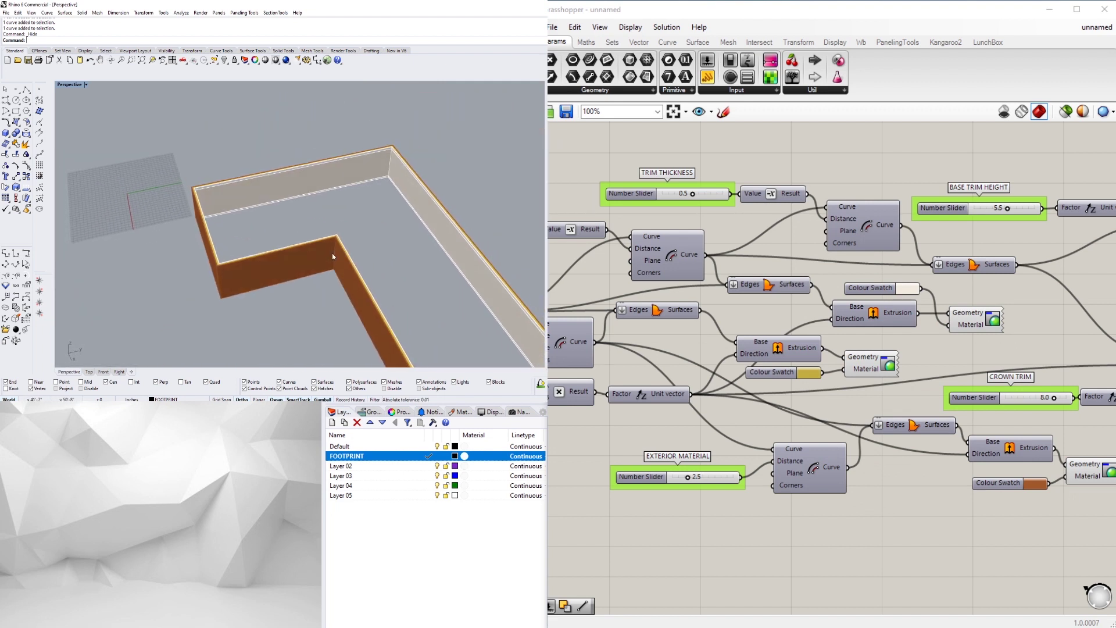
scroll(325, 204, down, 3)
text(Show)
key(Return)
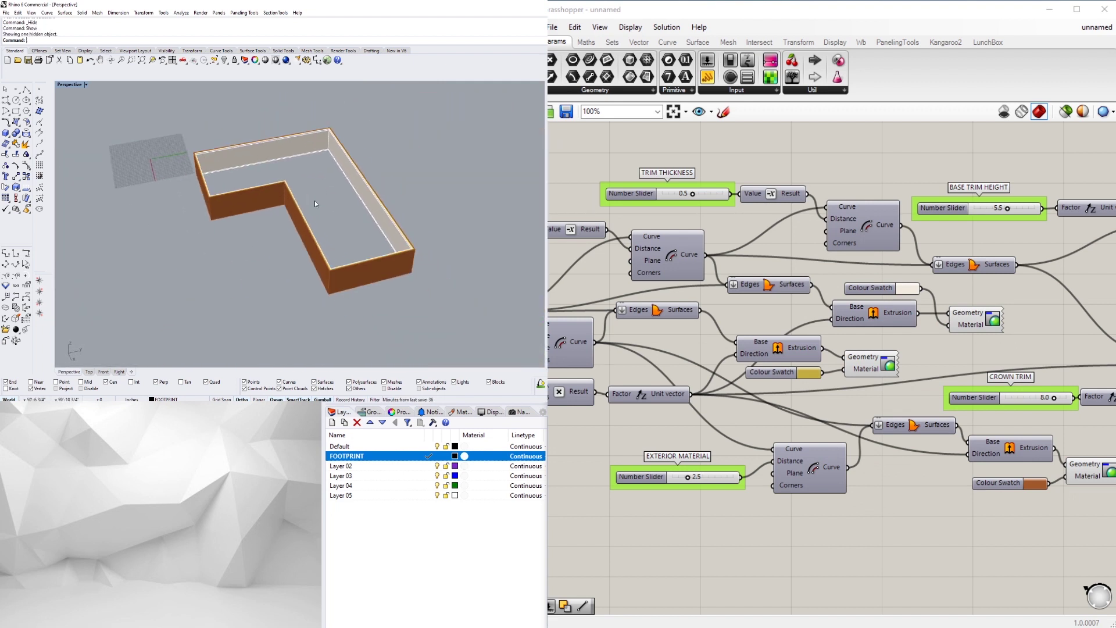
Select the footprint curve and move it with the gumball to test that the walls follow.
right_drag(315, 201, 276, 256)
click(234, 217)
scroll(337, 250, down, 4)
scroll(340, 244, up, 6)
scroll(327, 241, up, 8)
scroll(255, 222, down, 10)
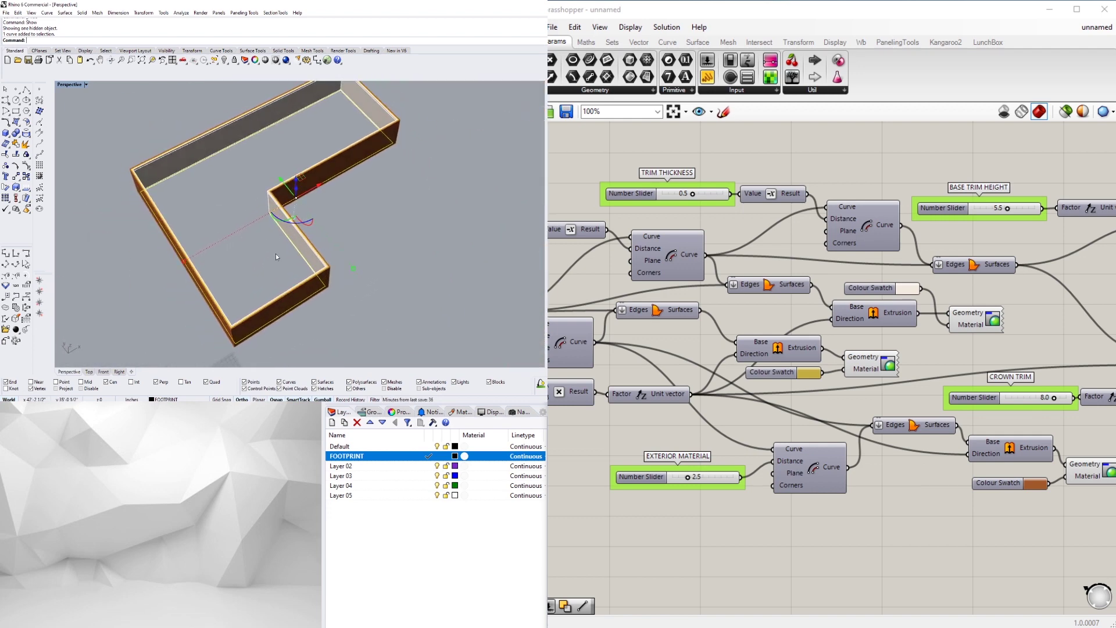
drag(319, 185, 410, 136)
right_drag(380, 282, 353, 259)
Turn on the footprint curve's control points and shift the two points of its outer short wall outward.
key(F10)
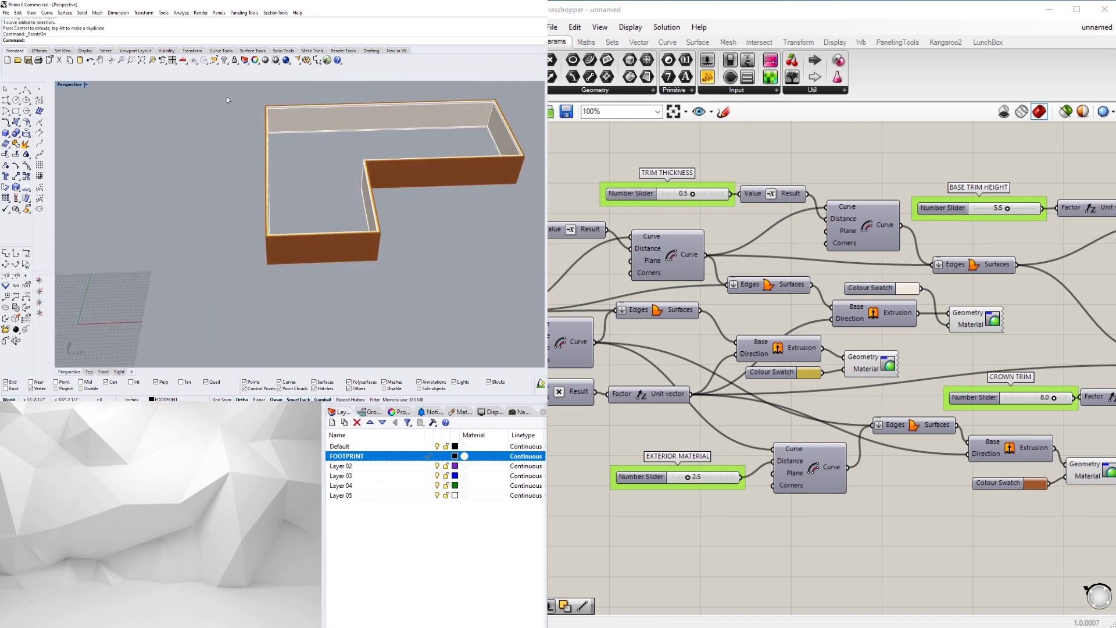
drag(226, 97, 280, 253)
drag(207, 215, 205, 215)
Maximize the Top viewport and examine the wall's material layers at the footprint's corner nearest the grid.
right_drag(289, 200, 409, 195)
scroll(262, 250, up, 6)
double_click(70, 84)
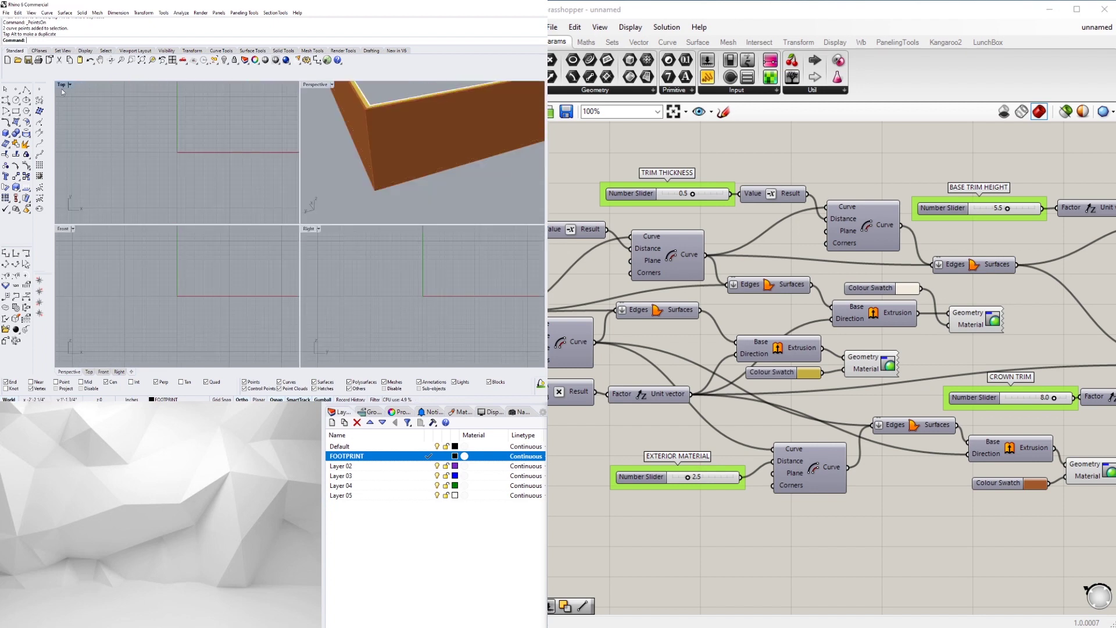
double_click(64, 85)
scroll(255, 234, down, 5)
right_drag(326, 220, 285, 236)
scroll(282, 227, up, 9)
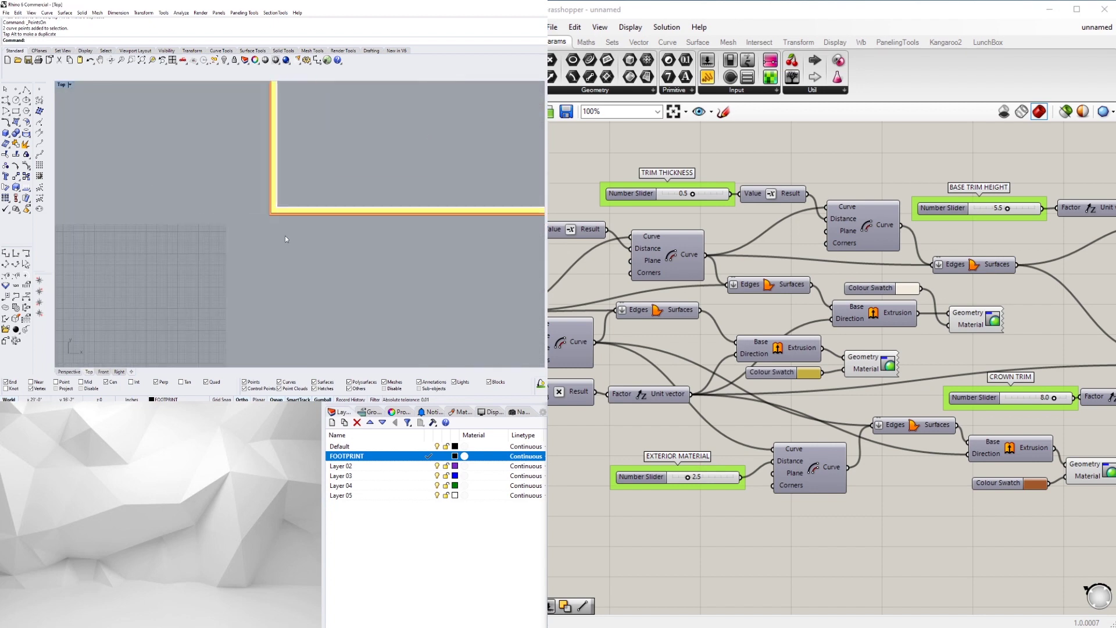
scroll(271, 206, down, 5)
Examine how the perimeter curve parameter feeds the definition, comparing it with the footprint curve in the Top view.
right_drag(1005, 524, 727, 473)
scroll(727, 473, down, 4)
right_drag(791, 494, 906, 443)
scroll(913, 438, down, 4)
scroll(831, 423, up, 3)
right_drag(829, 423, 949, 423)
scroll(734, 314, up, 5)
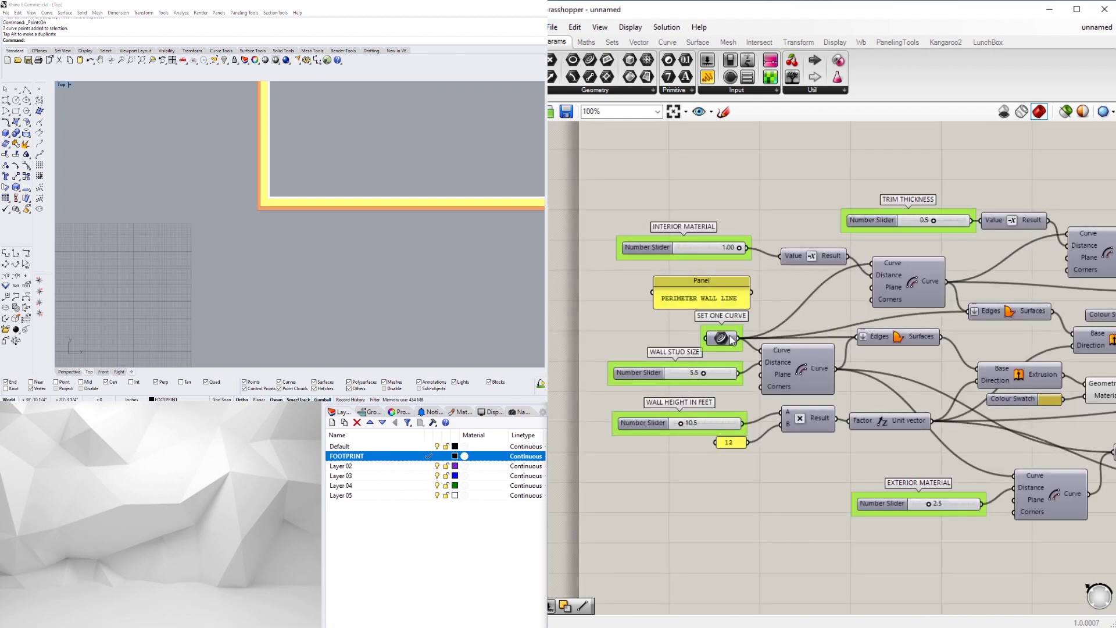
click(721, 338)
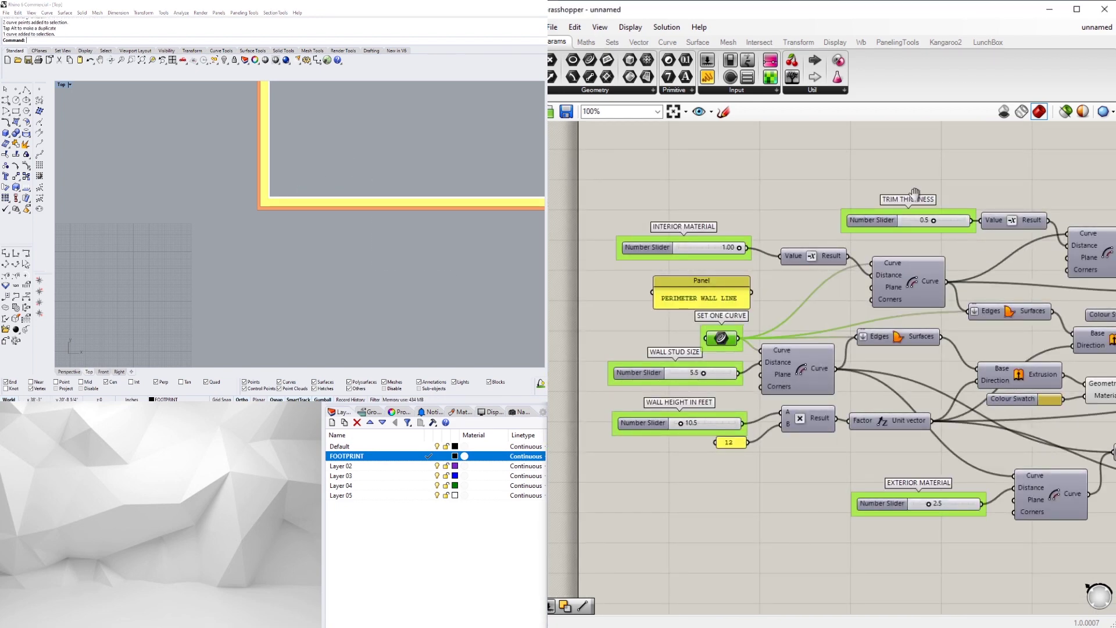
scroll(689, 231, down, 2)
right_click(555, 313)
click(555, 315)
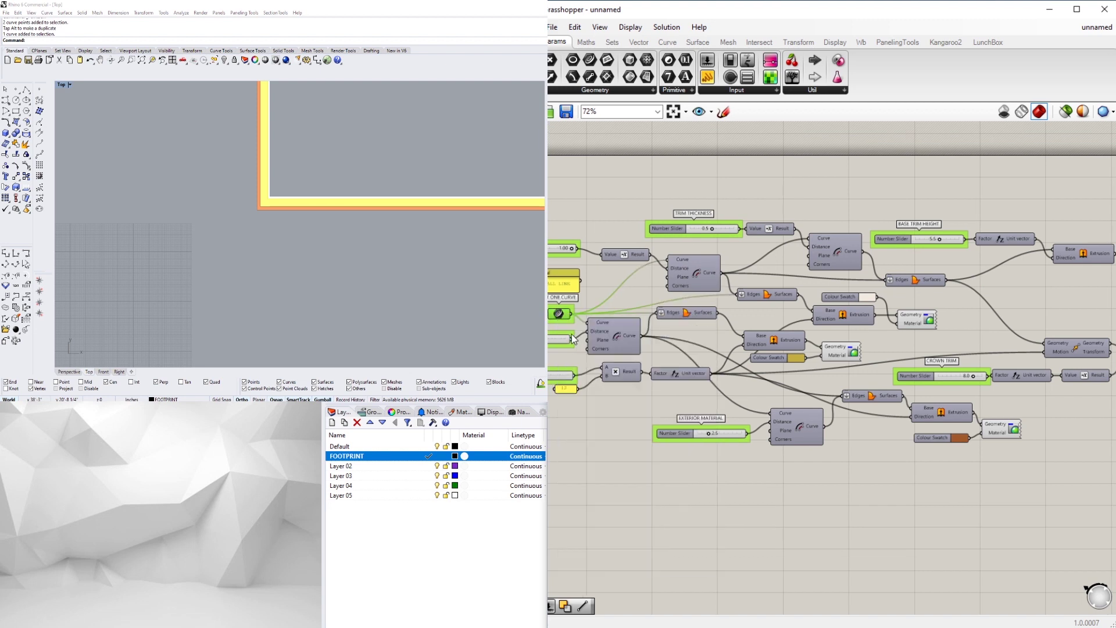
right_drag(562, 323, 566, 323)
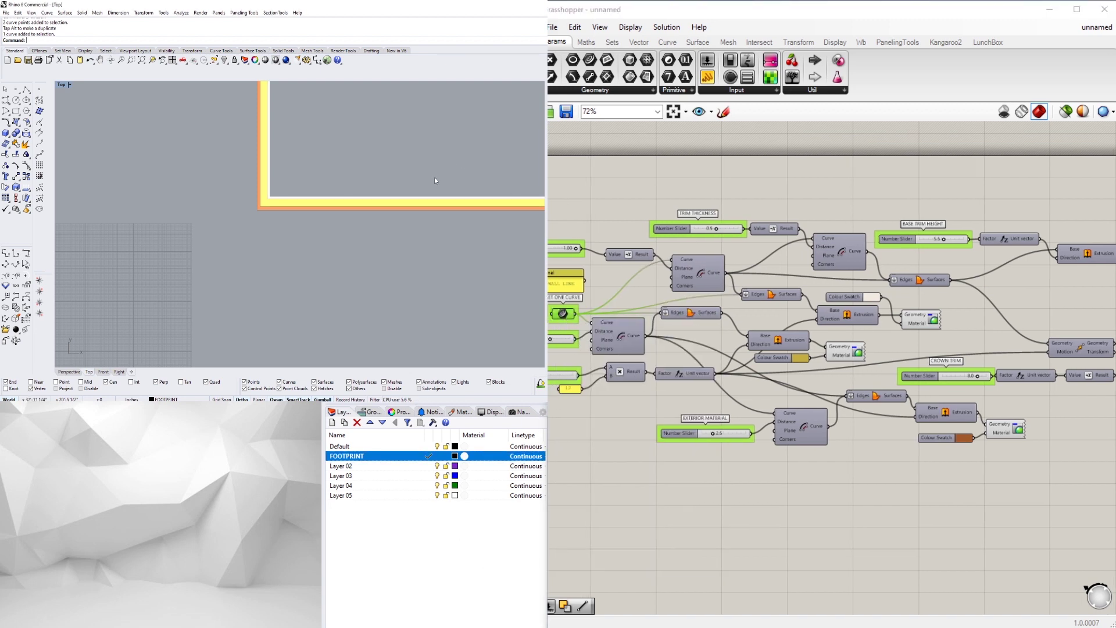
click(412, 197)
scroll(375, 231, down, 6)
right_drag(375, 231, 303, 250)
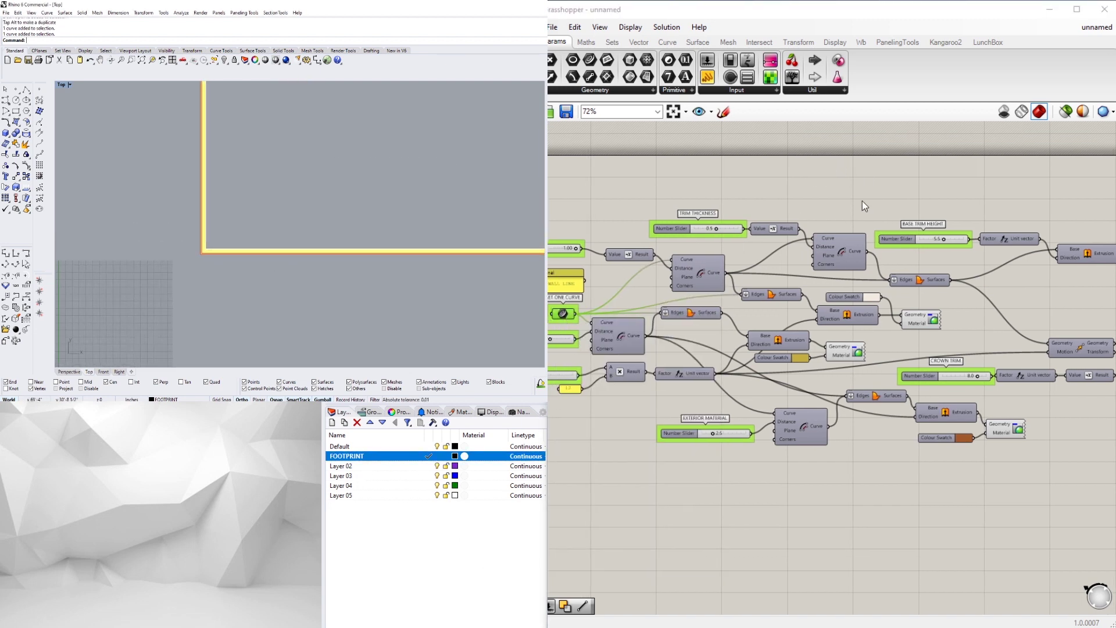
Change the wall stud layer's Colour Swatch to grey with saturation 0 and value 43.
scroll(691, 367, up, 3)
click(702, 324)
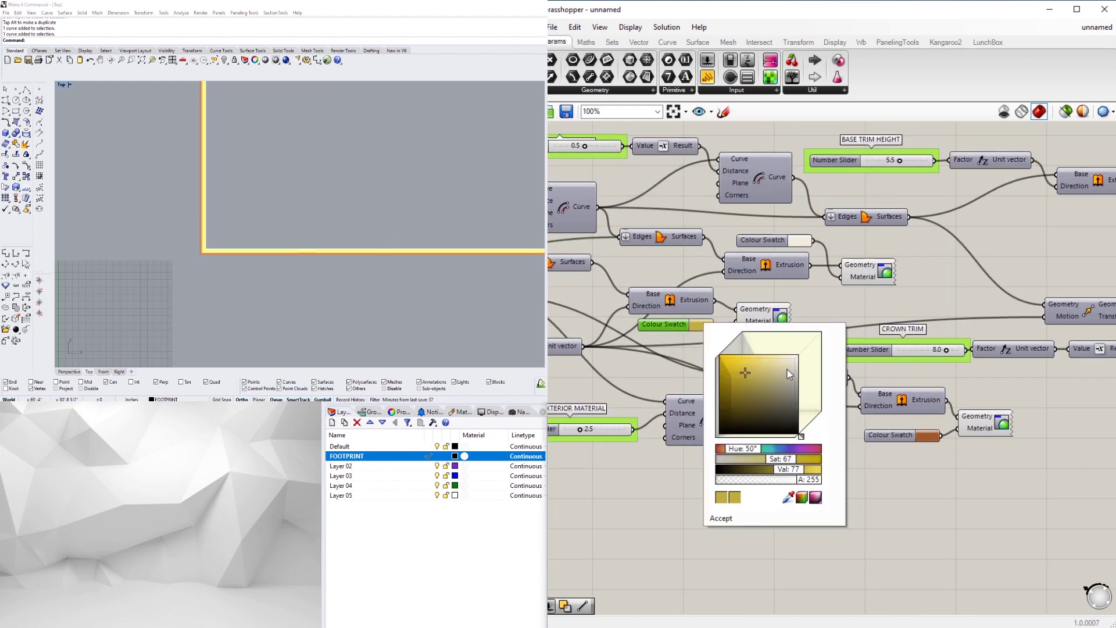
drag(789, 373, 861, 406)
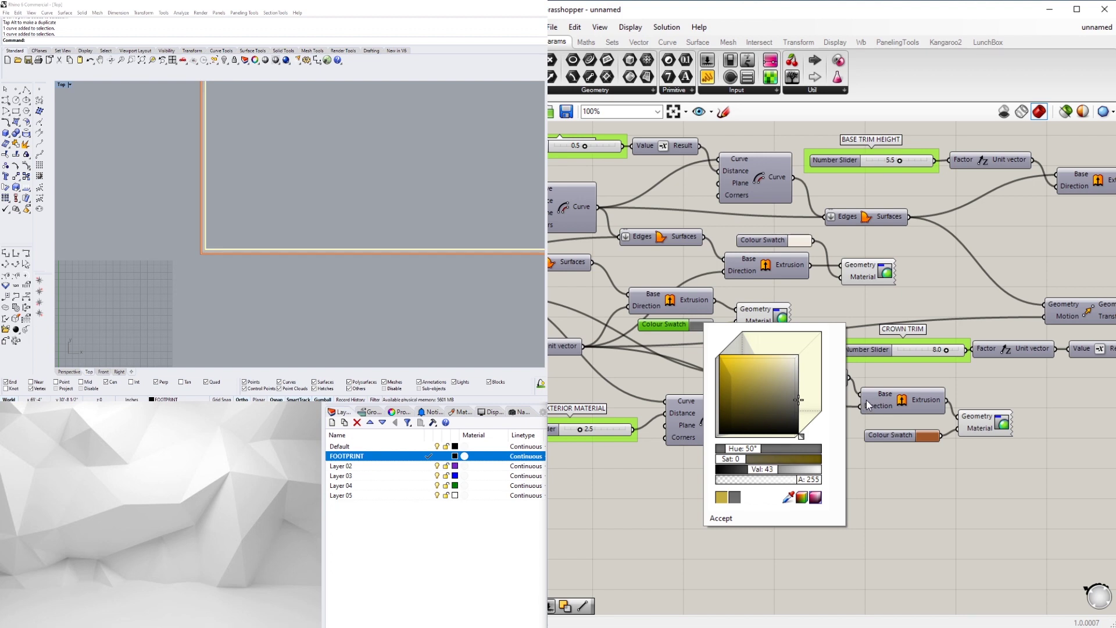
click(866, 400)
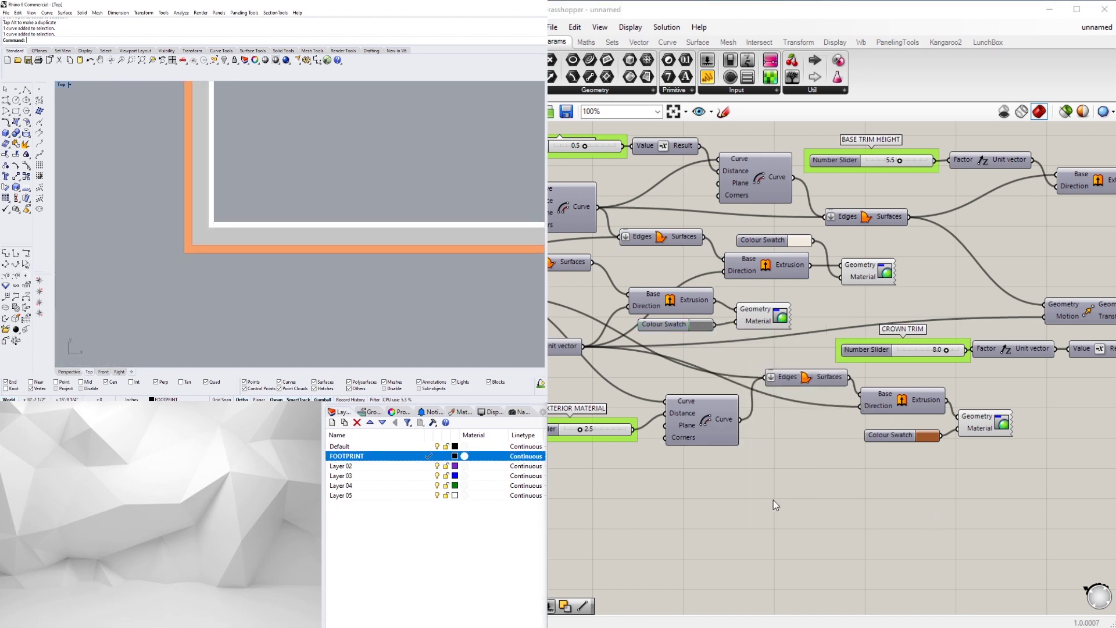
Compare the perimeter curve's position with the layers at the wall corner and the inputs of the stud Offset component.
scroll(774, 504, down, 2)
right_drag(773, 504, 958, 477)
click(665, 303)
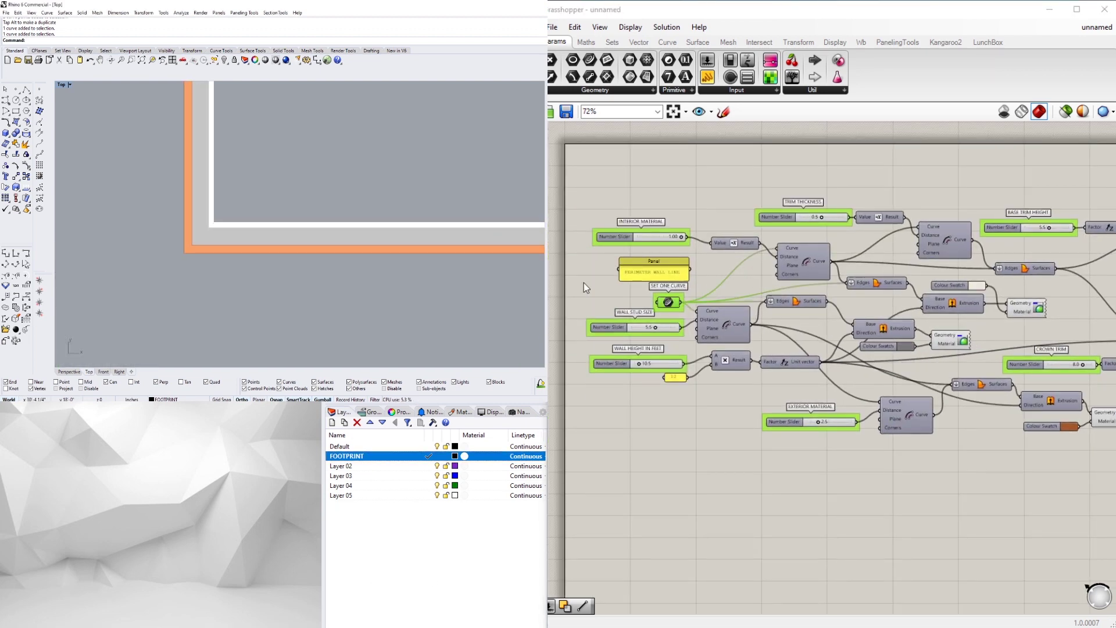
right_drag(242, 257, 225, 287)
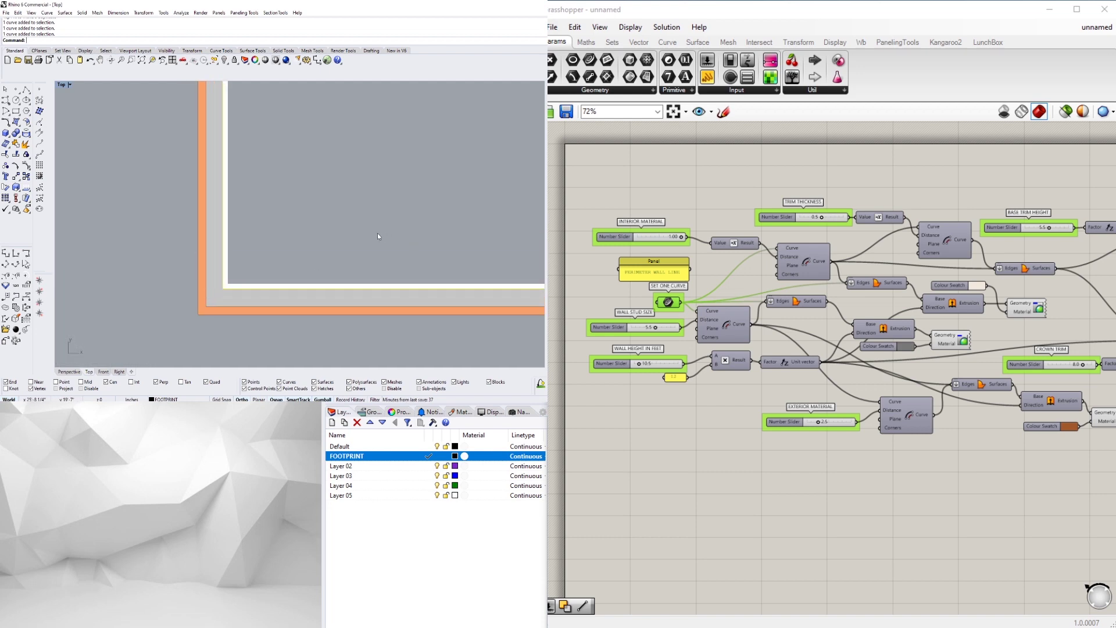
scroll(701, 242, up, 3)
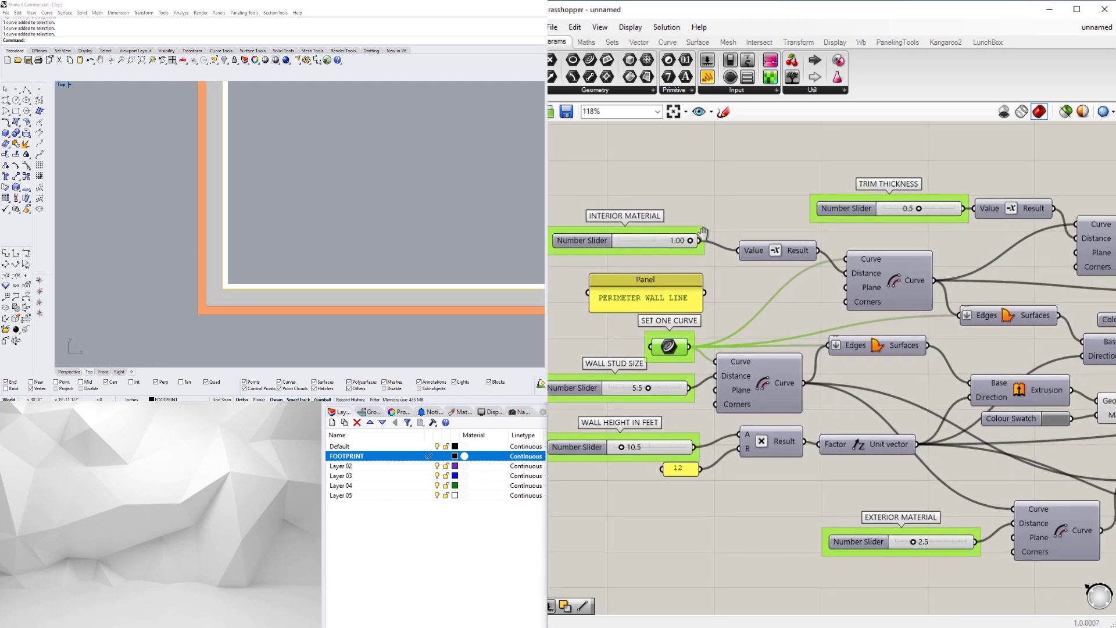
right_drag(719, 333, 708, 338)
scroll(815, 350, down, 1)
right_drag(757, 376, 838, 314)
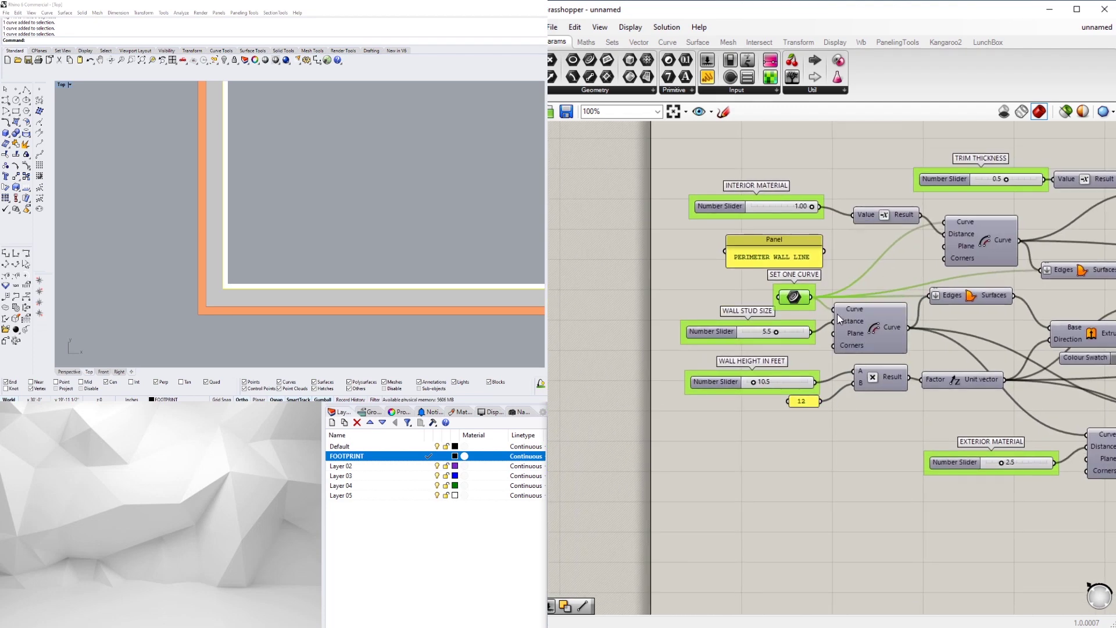
Move the WALL STUD SIZE slider away from the Offset component to open a gap between them.
scroll(842, 312, up, 2)
drag(730, 344, 616, 322)
scroll(822, 330, up, 1)
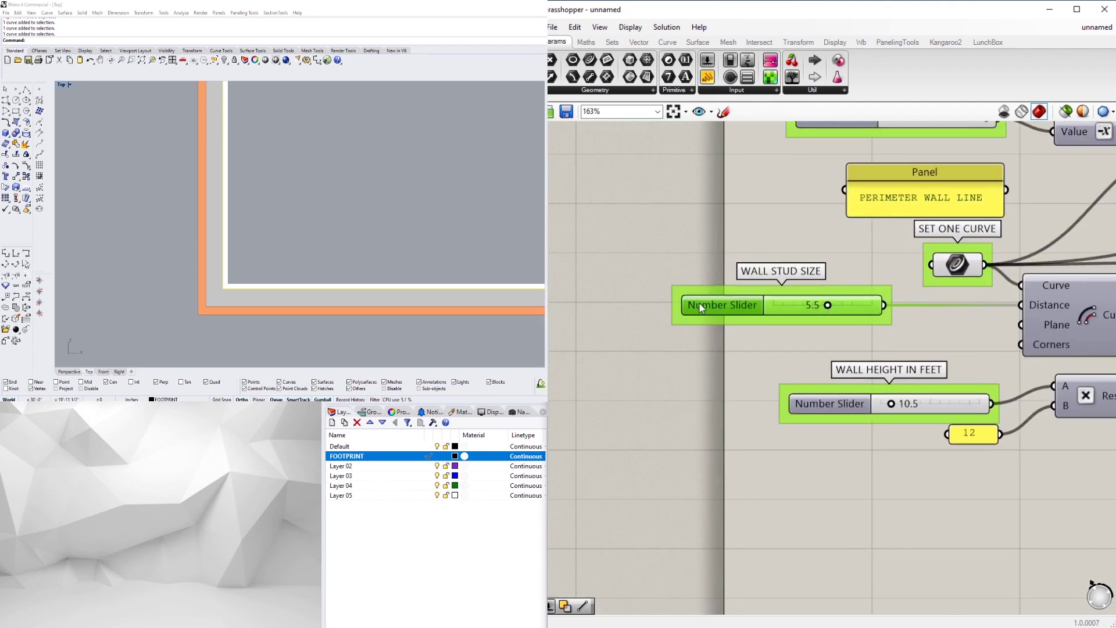
Insert a Negative component between the WALL STUD SIZE slider and the stud Offset's Distance input, replacing the direct wire.
double_click(821, 330)
text(negative)
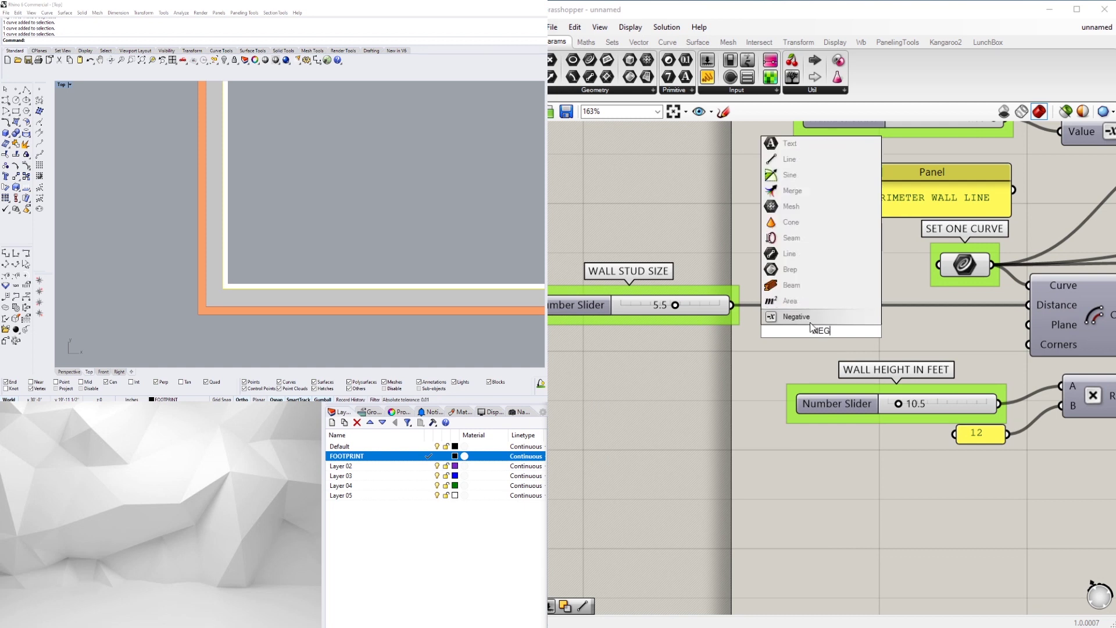
key(Return)
right_drag(876, 336, 851, 344)
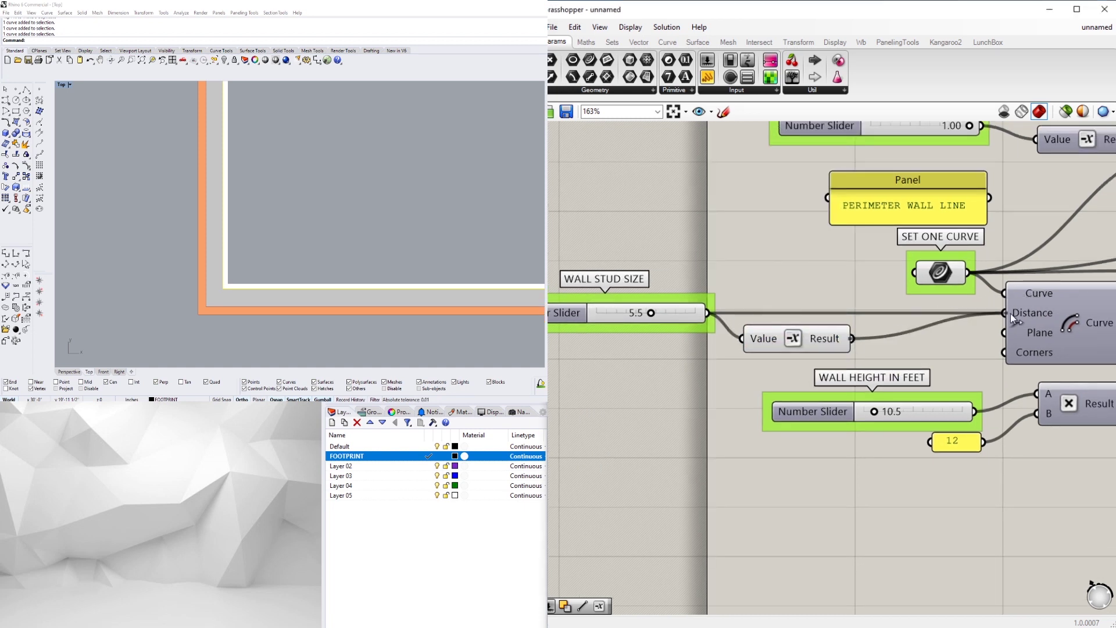
drag(1010, 313, 1010, 313)
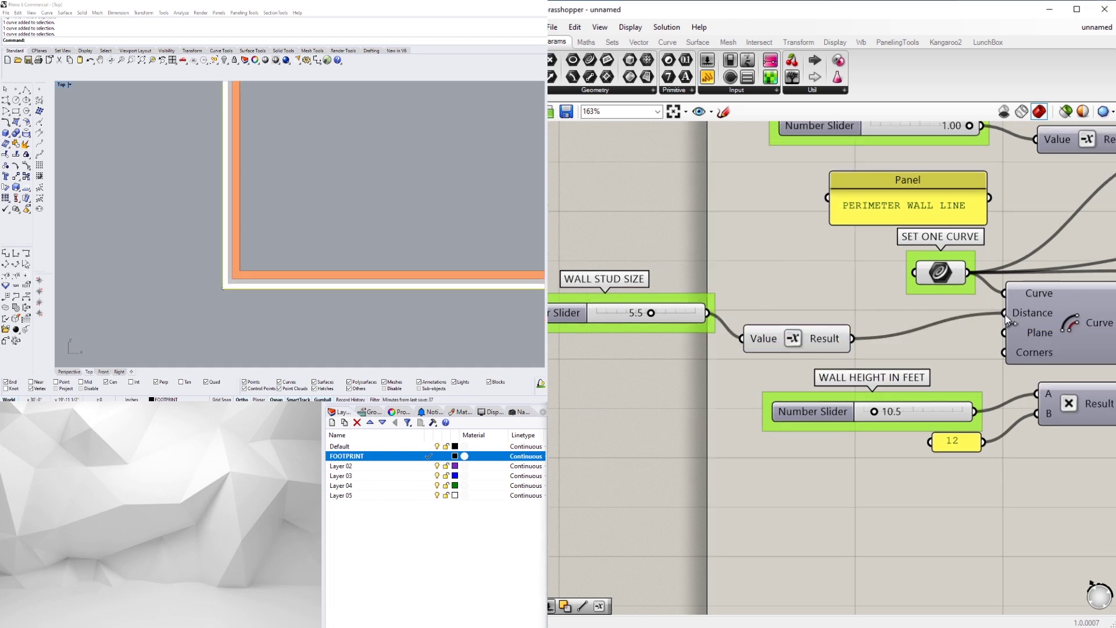
drag(798, 344, 744, 356)
Undo the Negative component rewiring and move the WALL STUD SIZE slider back beside the stud Offset component.
key(ctrl+z)
key(ctrl+z)
scroll(769, 347, down, 4)
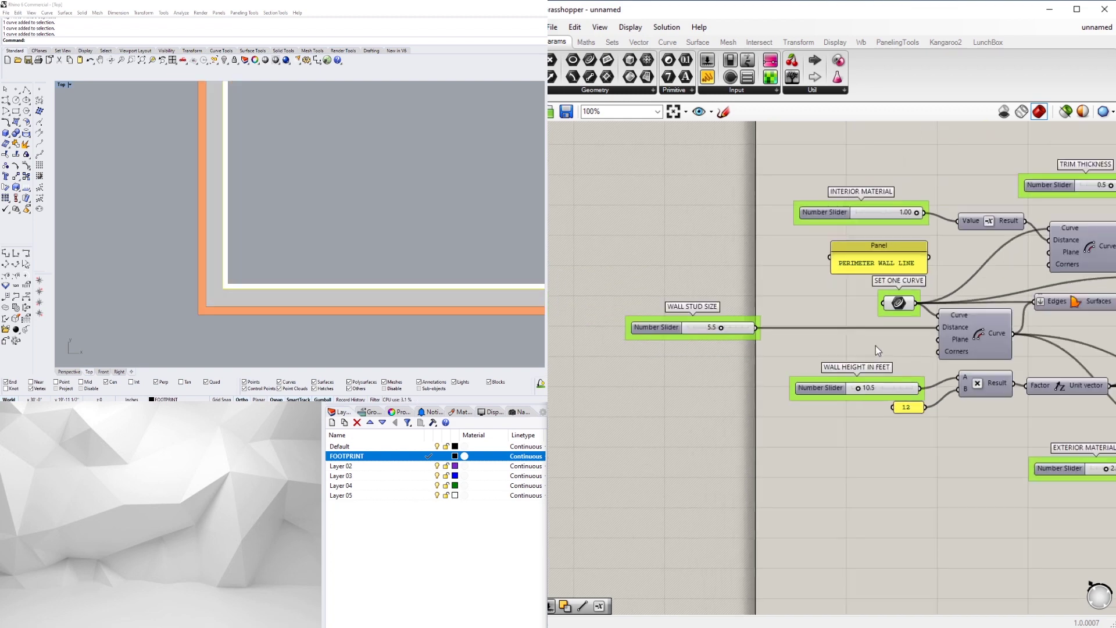
drag(660, 331, 788, 350)
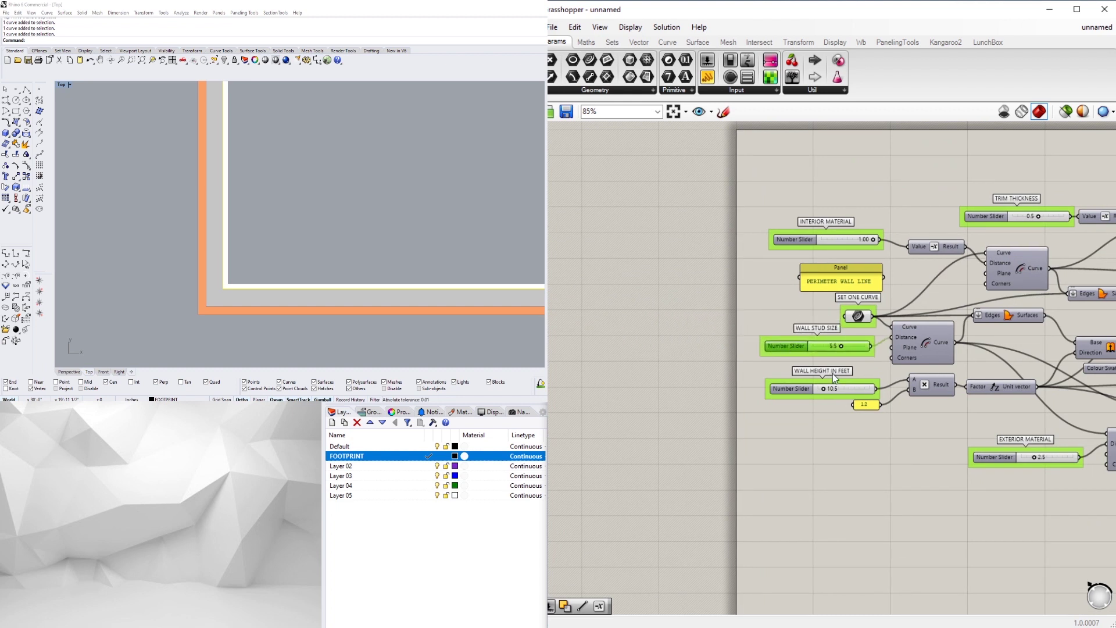
Switch the maximized Rhino viewport from Top to Perspective, leaving open space beside the walls for another footprint.
right_drag(1008, 275, 939, 277)
scroll(261, 288, down, 6)
right_drag(247, 236, 192, 233)
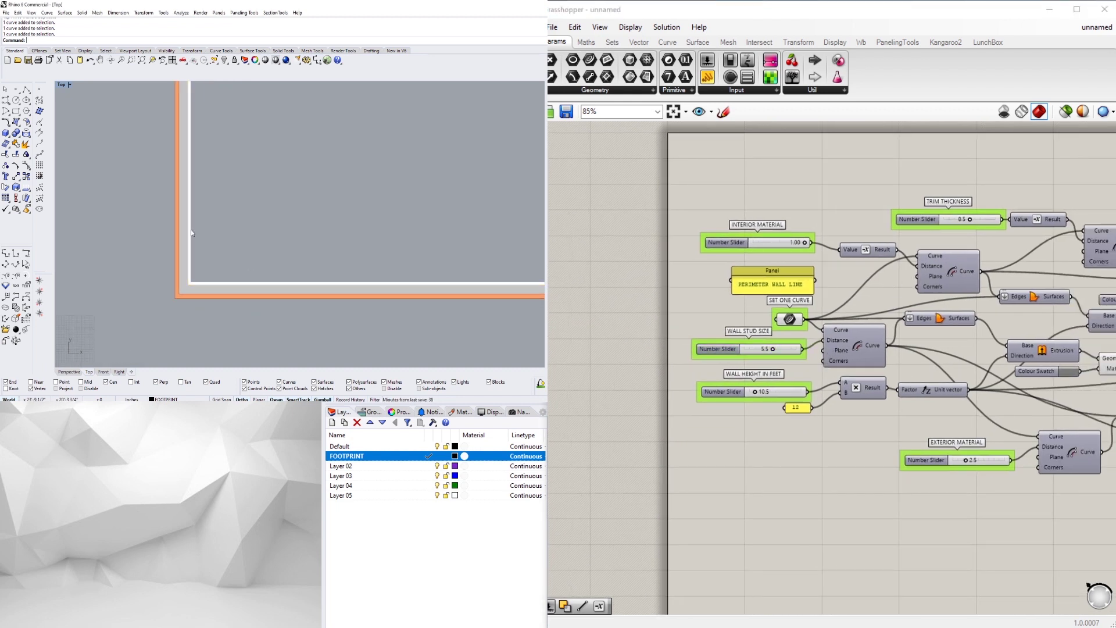
double_click(60, 85)
double_click(305, 85)
scroll(355, 143, down, 5)
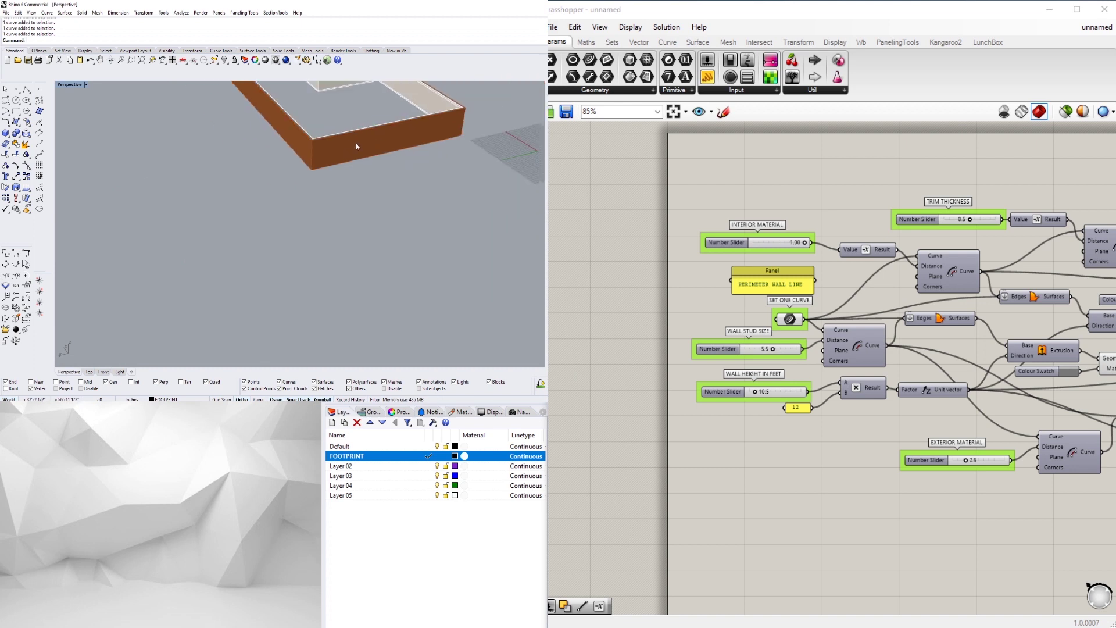
right_drag(297, 232, 251, 235)
scroll(122, 187, down, 5)
right_drag(122, 187, 142, 211)
Draw a closed, right-angled polyline footprint with several wings and recesses beside the existing walls.
click(256, 262)
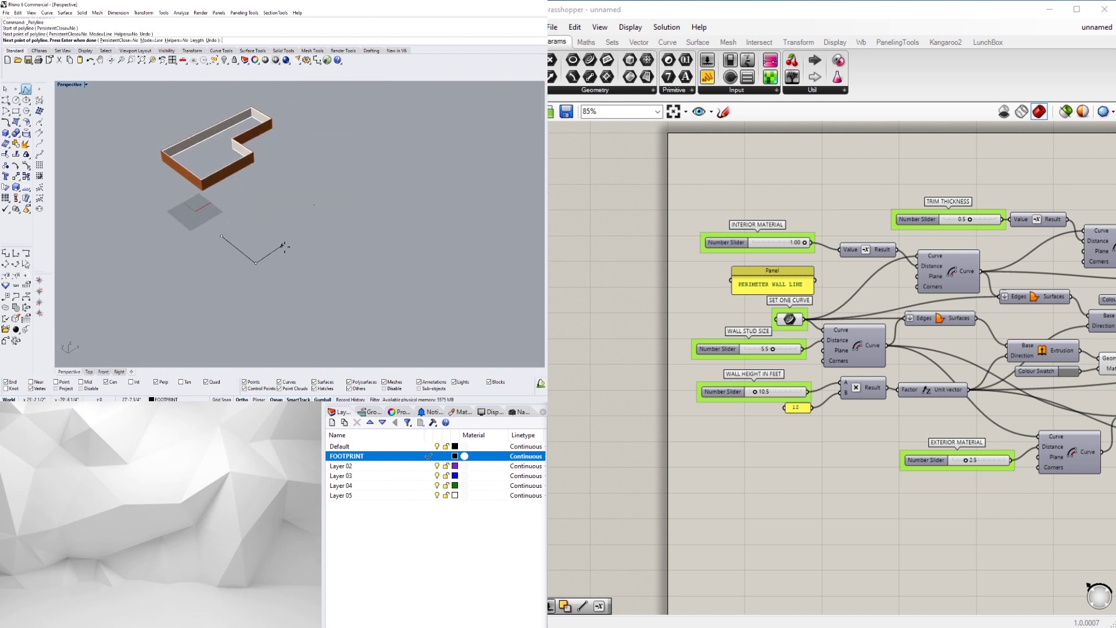
click(282, 245)
click(267, 234)
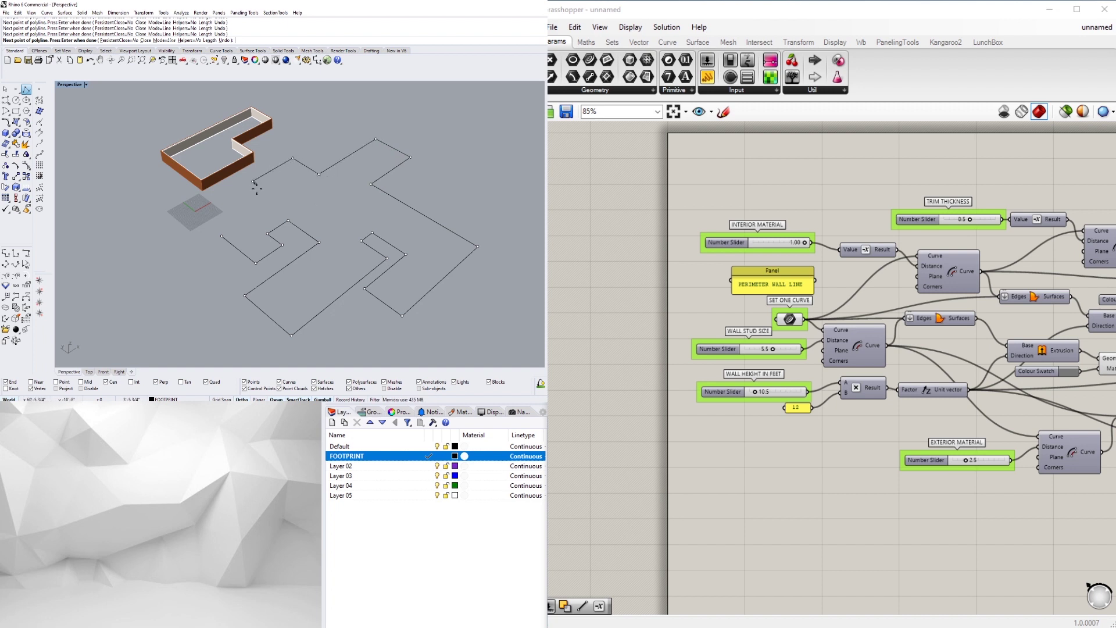
scroll(225, 215, up, 3)
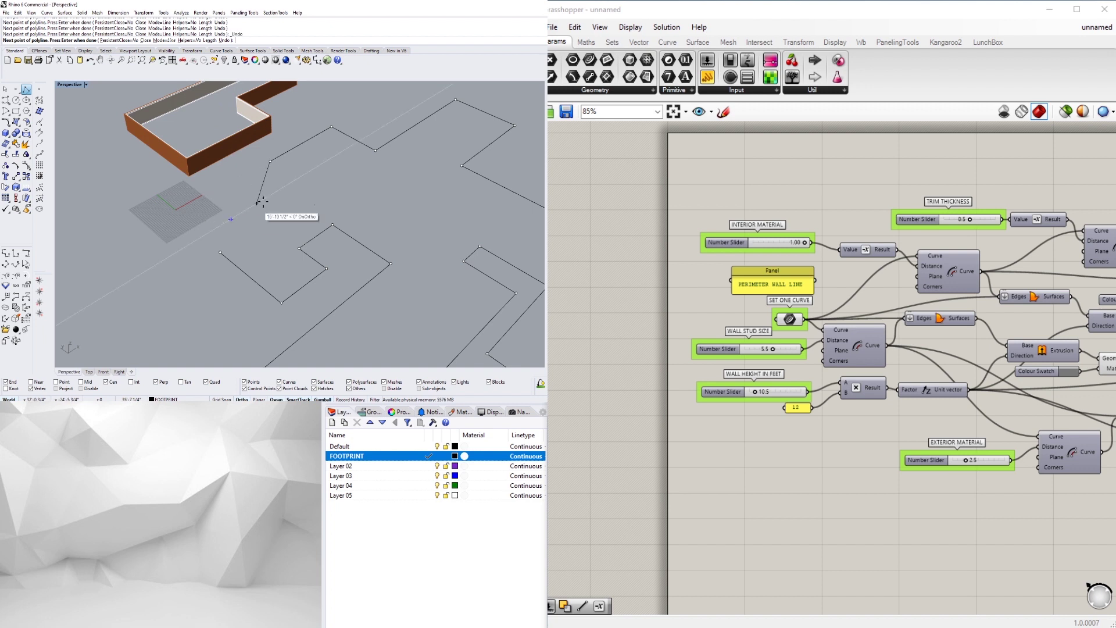
click(318, 193)
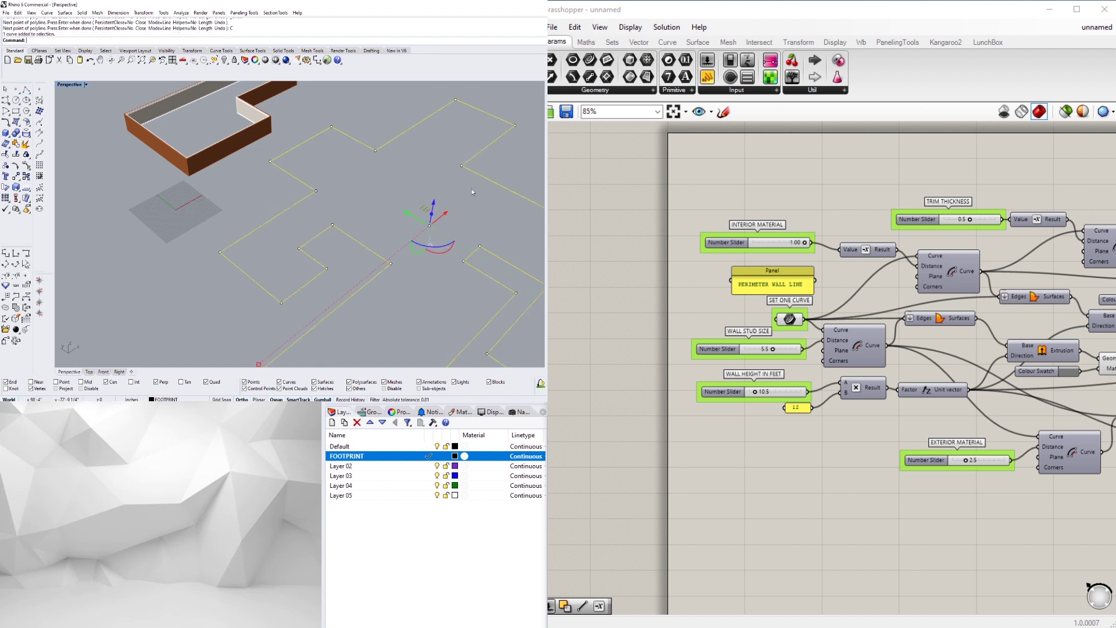
Set the newly drawn polyline as the curve of the perimeter wall line parameter and deselect it.
right_click(804, 315)
click(831, 487)
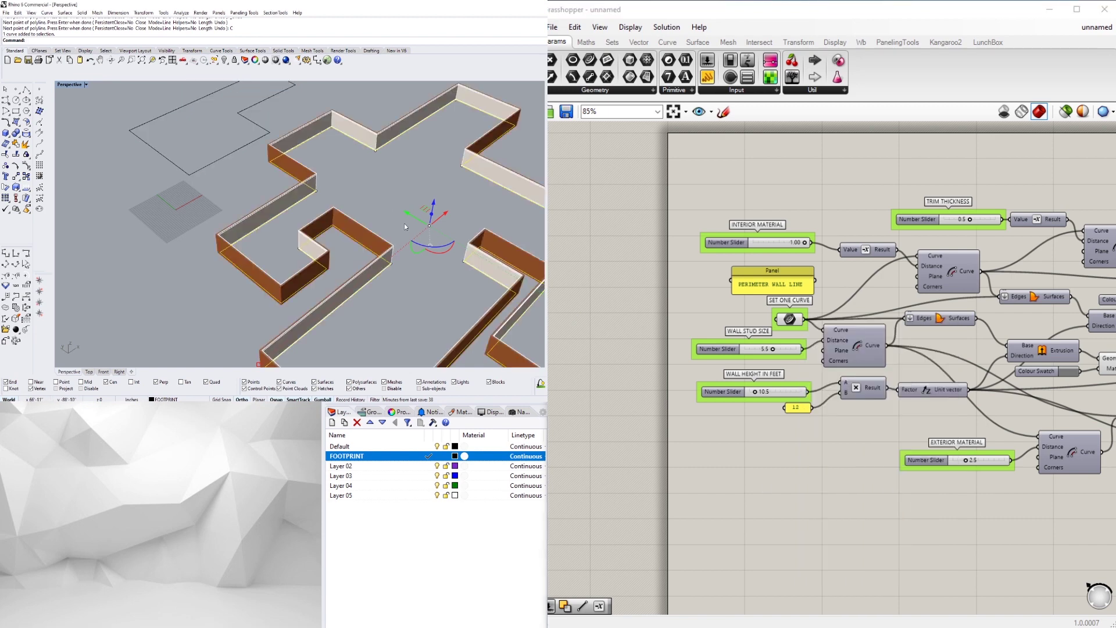
click(273, 270)
Examine the walls generated along the new footprint, including the layered materials and trim at the corners.
scroll(259, 228, up, 6)
scroll(260, 225, down, 10)
right_drag(260, 225, 307, 221)
scroll(267, 203, up, 5)
scroll(266, 204, down, 7)
scroll(307, 222, up, 3)
right_drag(360, 263, 395, 272)
scroll(301, 266, up, 3)
scroll(872, 510, down, 4)
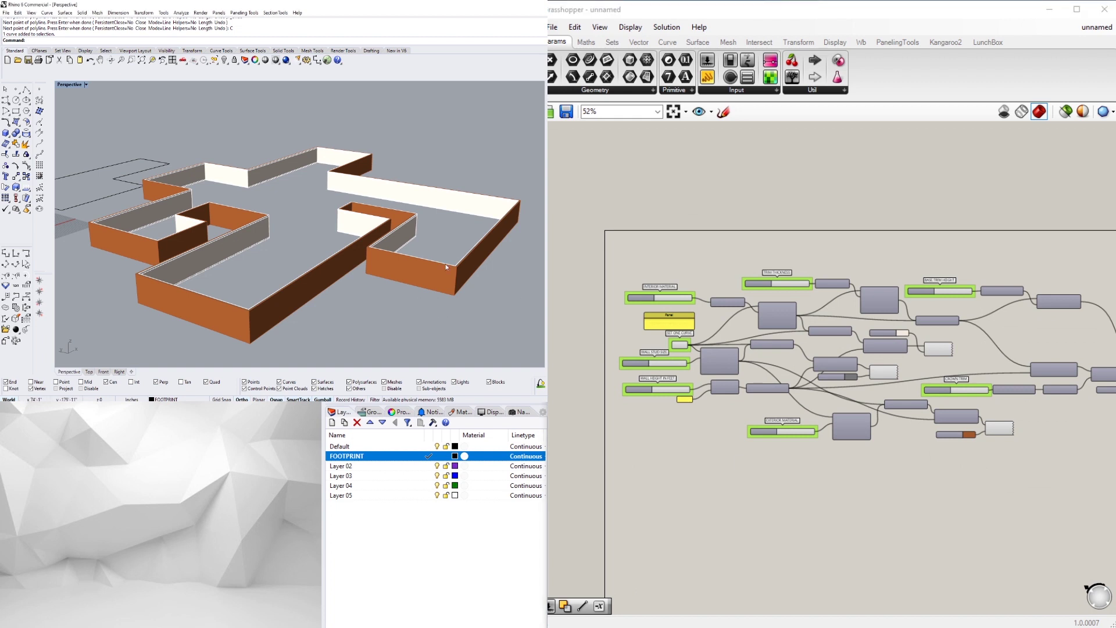
right_drag(446, 264, 415, 275)
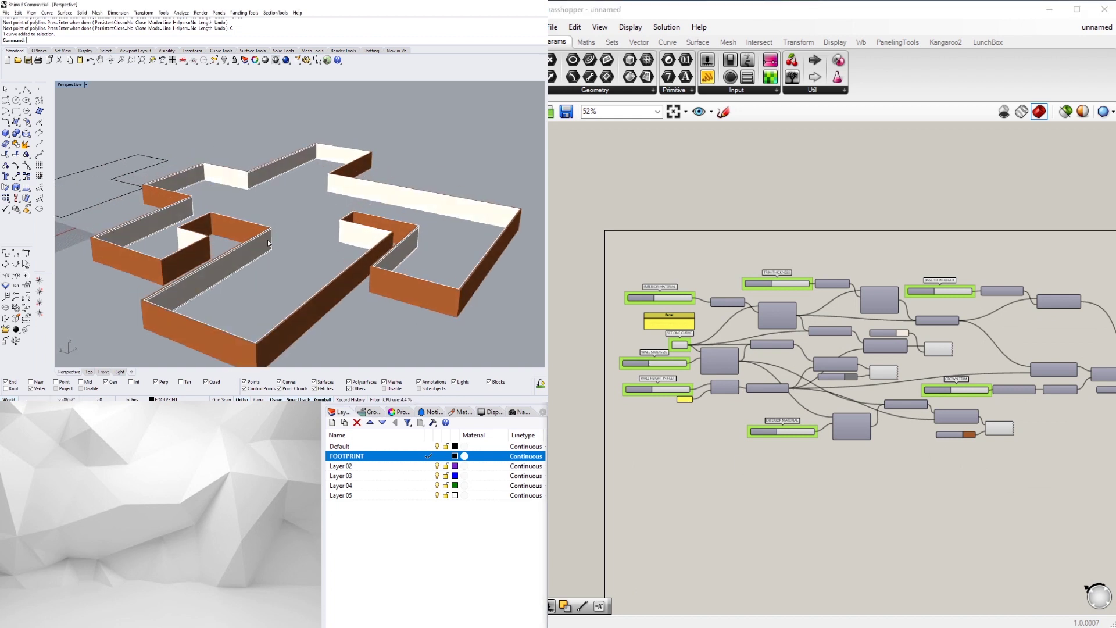
scroll(285, 234, up, 12)
scroll(312, 237, down, 10)
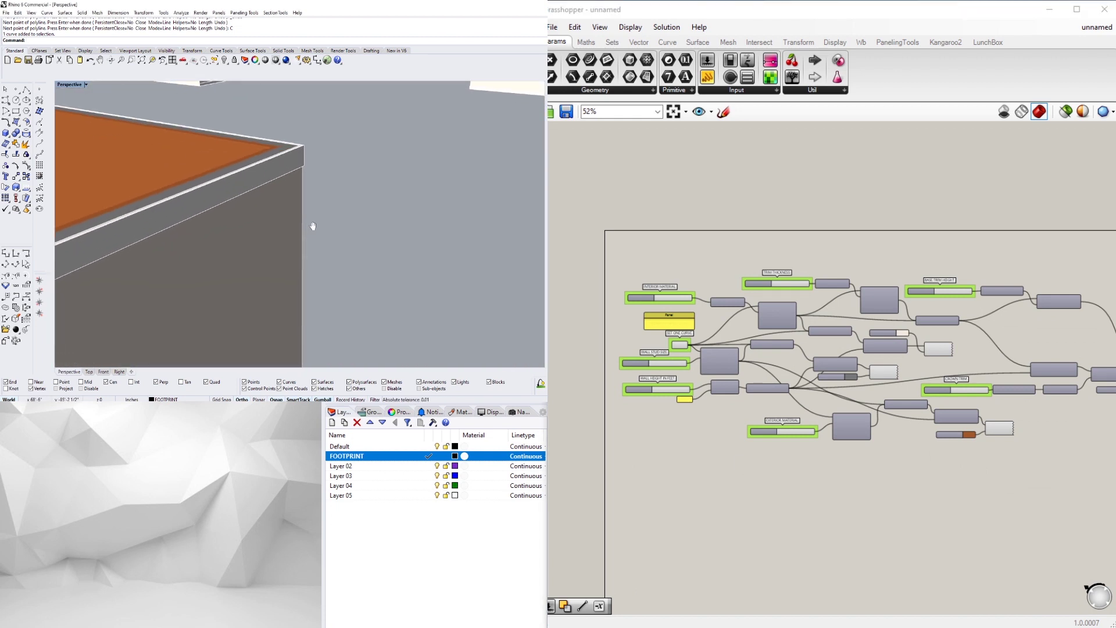
Hide the original footprint curve in the Perspective view.
right_drag(305, 229, 363, 171)
scroll(299, 258, down, 3)
key(ctrl+h)
scroll(335, 181, up, 5)
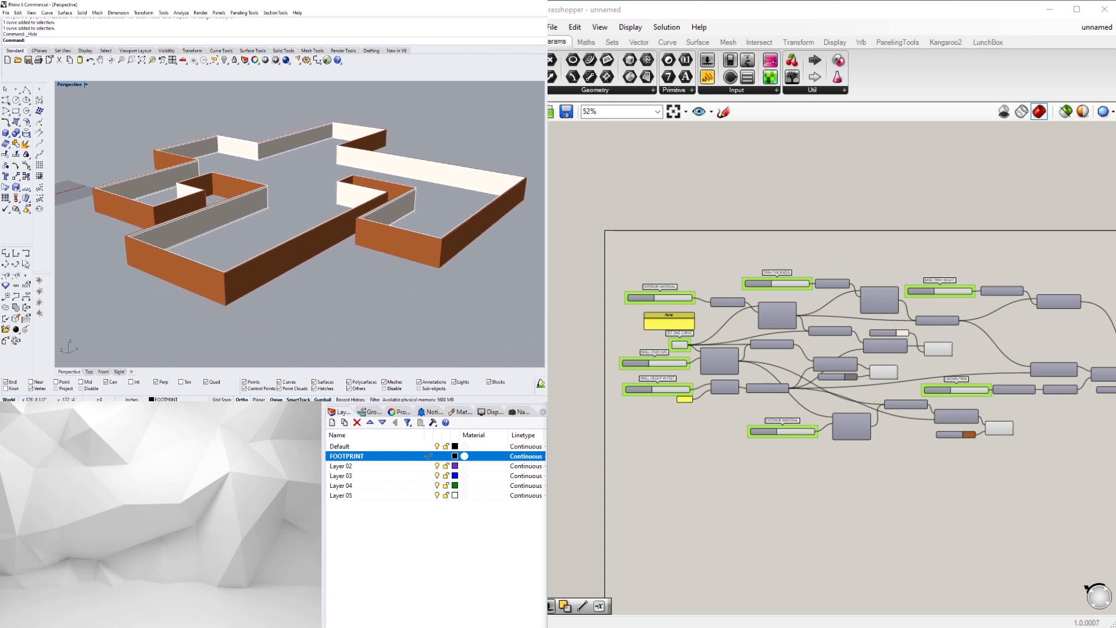